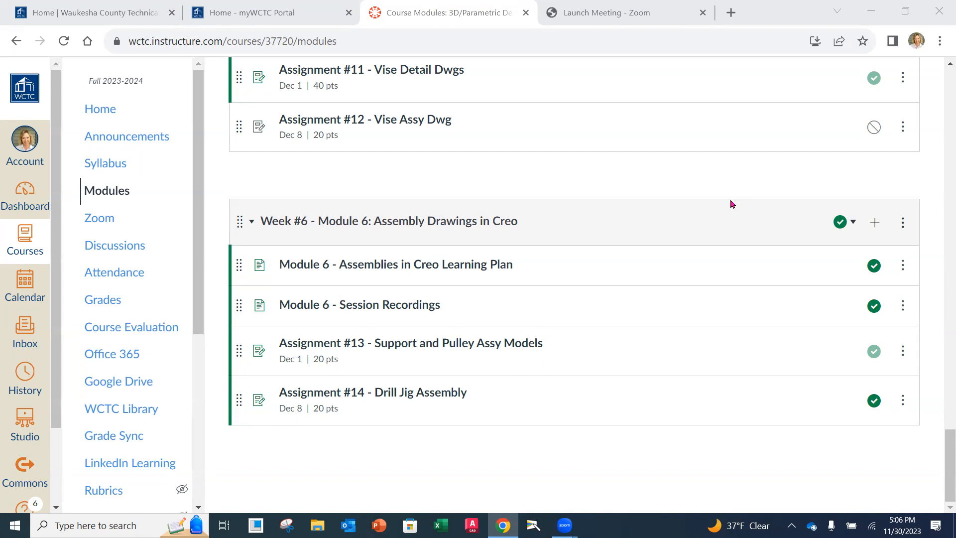
# Open the Module 6 - Assemblies in Creo Learning Plan page and read through the pulley and drill jig assembly instructions
pyautogui.click(477, 266)
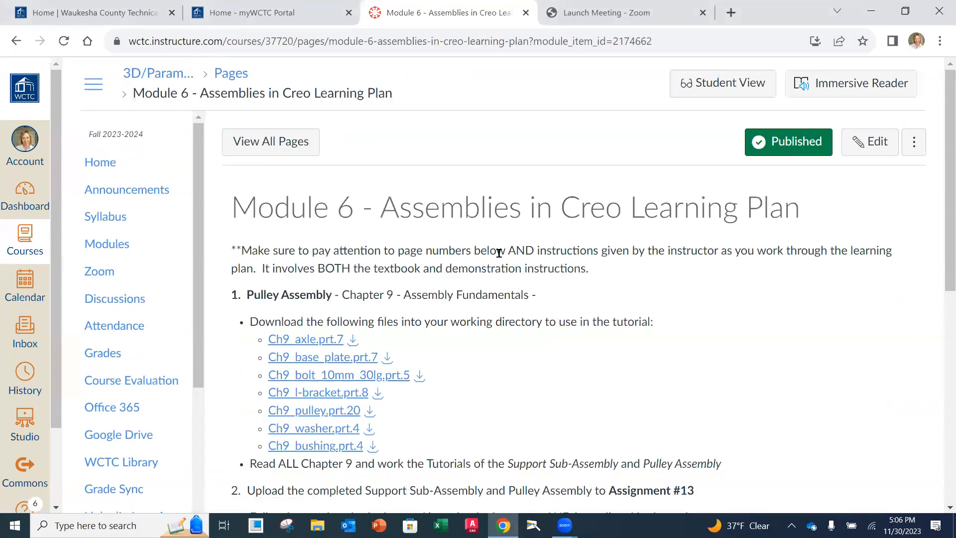
pyautogui.scroll(-3, 499, 253)
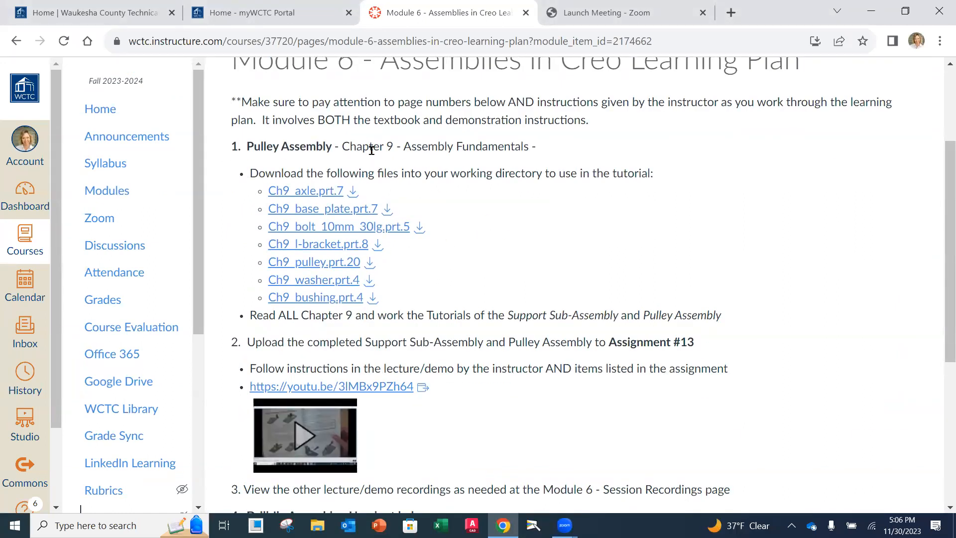
pyautogui.scroll(-3, 373, 311)
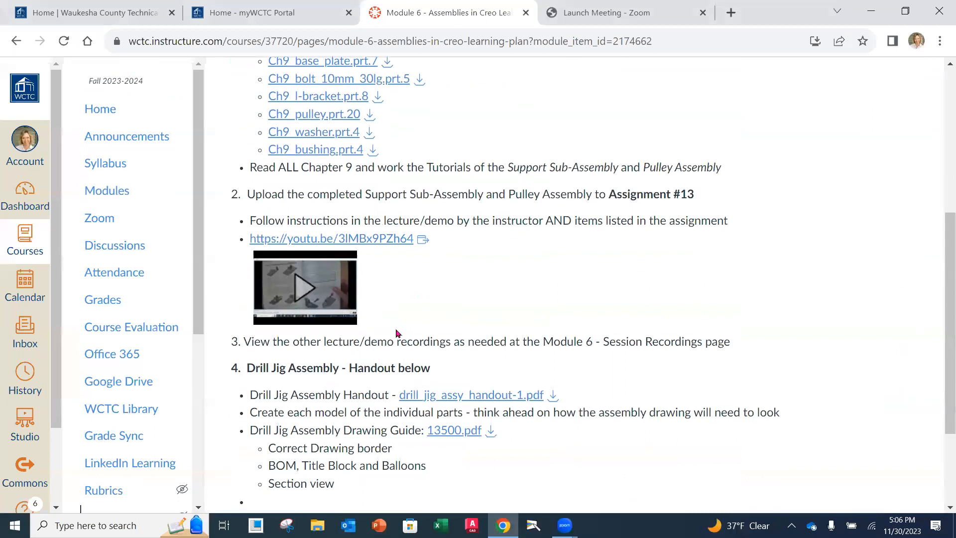
pyautogui.scroll(3, 378, 336)
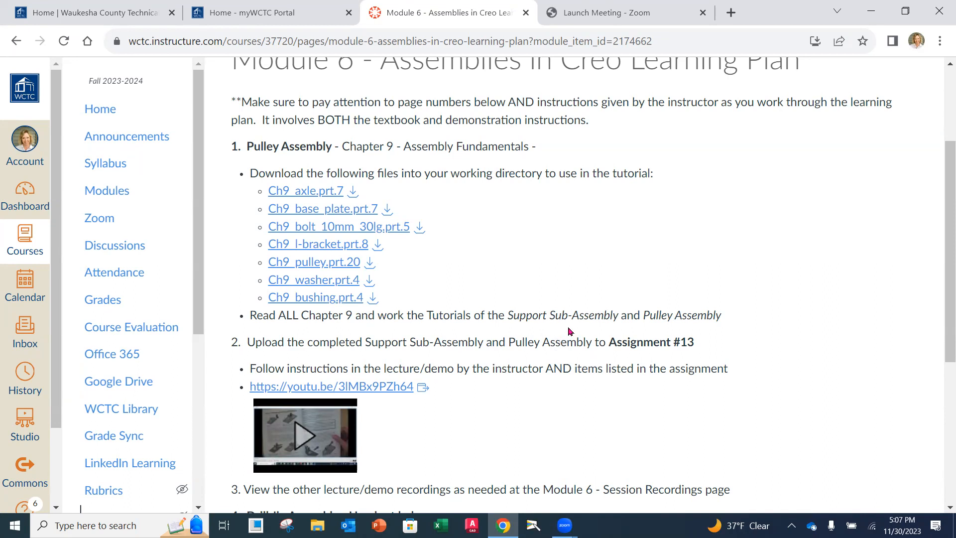
pyautogui.scroll(-2, 542, 287)
pyautogui.scroll(2, 551, 278)
pyautogui.scroll(-5, 482, 239)
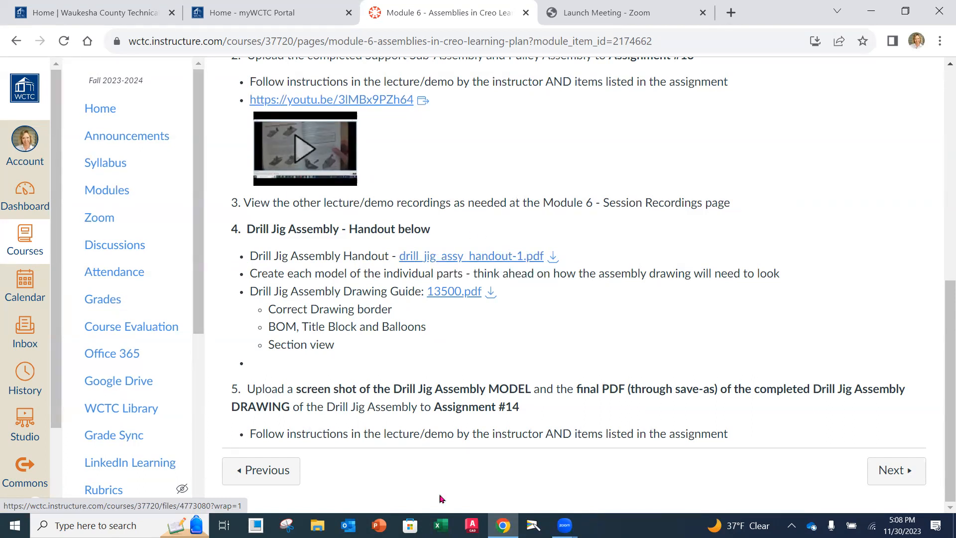
# Switch to the document camera software, reduce its whiteboard to a window, and open the EPSON ELPDC13 camera view maximized
pyautogui.click(533, 525)
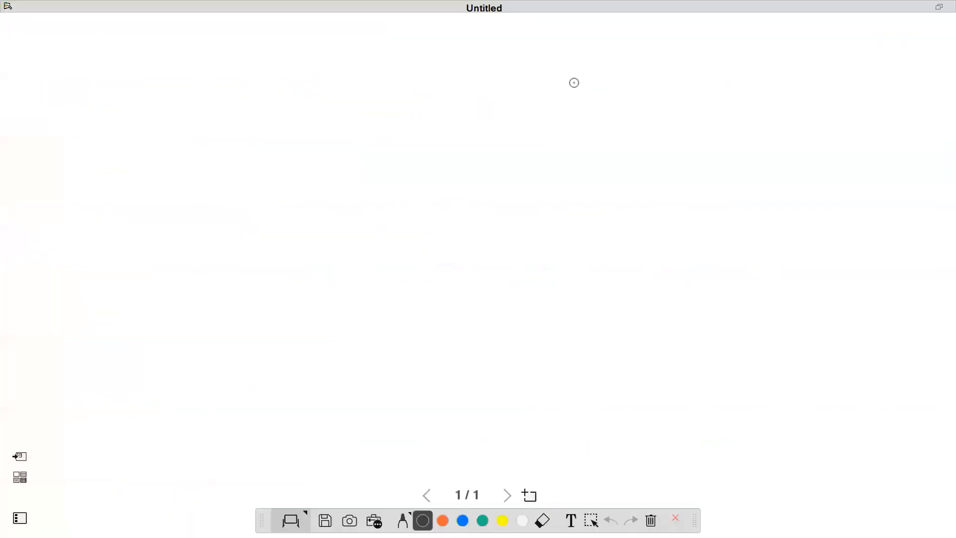
pyautogui.click(379, 522)
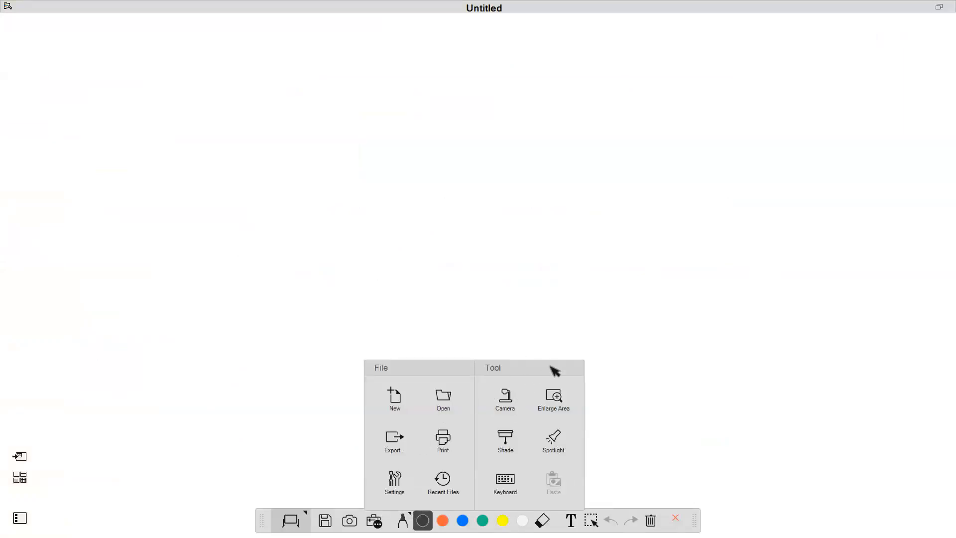
pyautogui.click(688, 219)
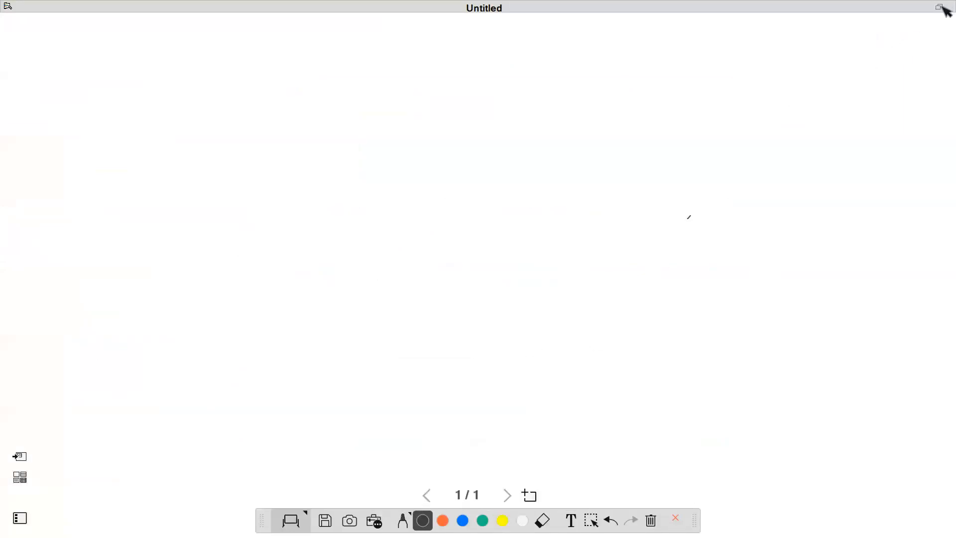
pyautogui.click(939, 7)
pyautogui.click(477, 313)
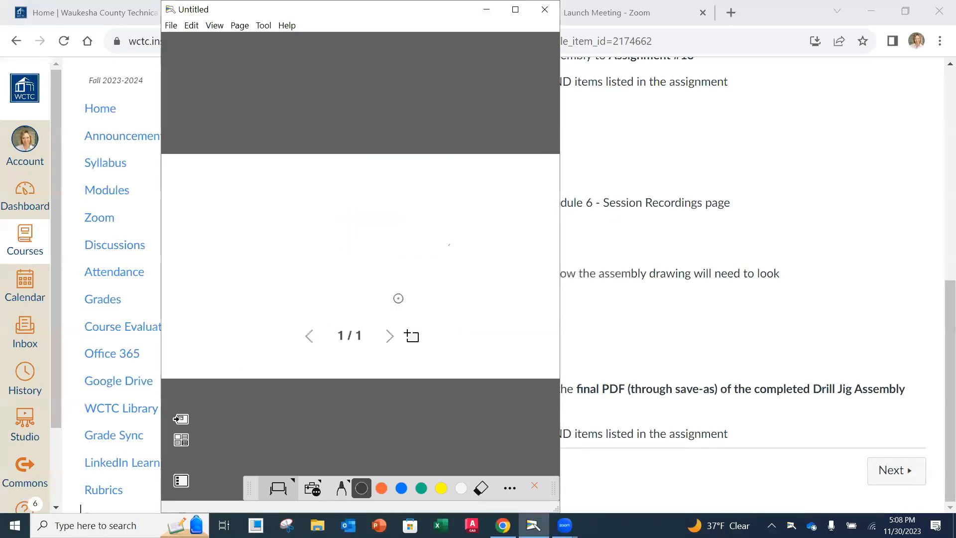
pyautogui.click(320, 490)
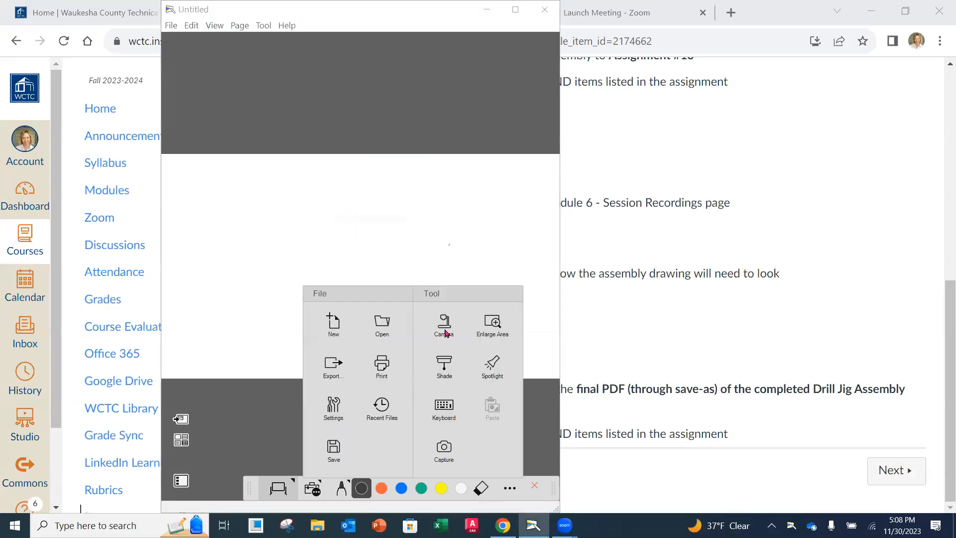
pyautogui.click(444, 323)
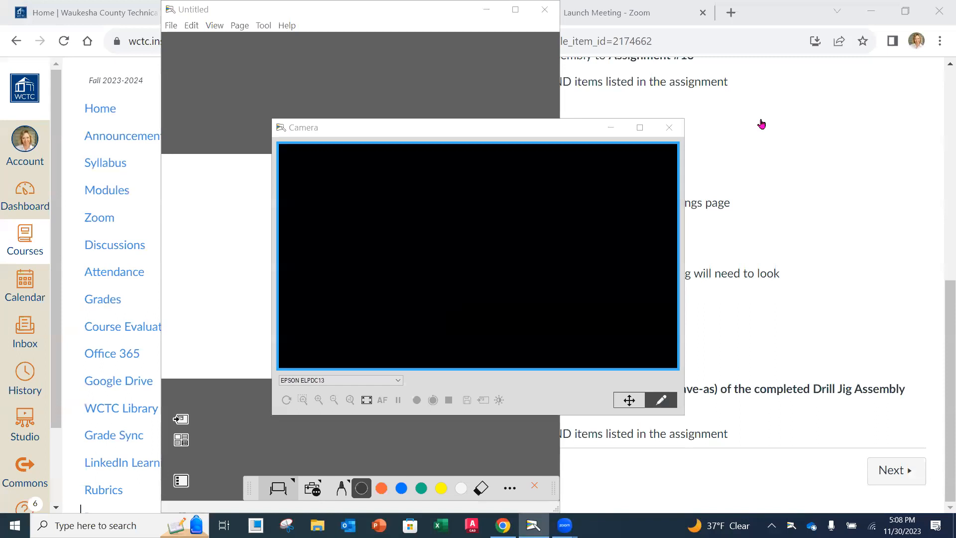
pyautogui.click(640, 128)
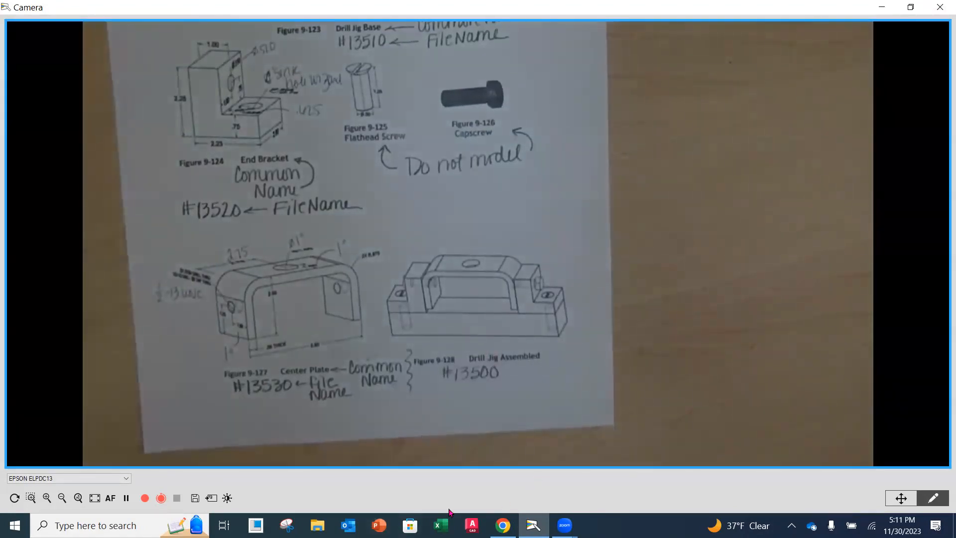
# Switch to Creo Parametric, dismiss the startup error and retrieval dialogs, and close the embedded browser
pyautogui.click(256, 526)
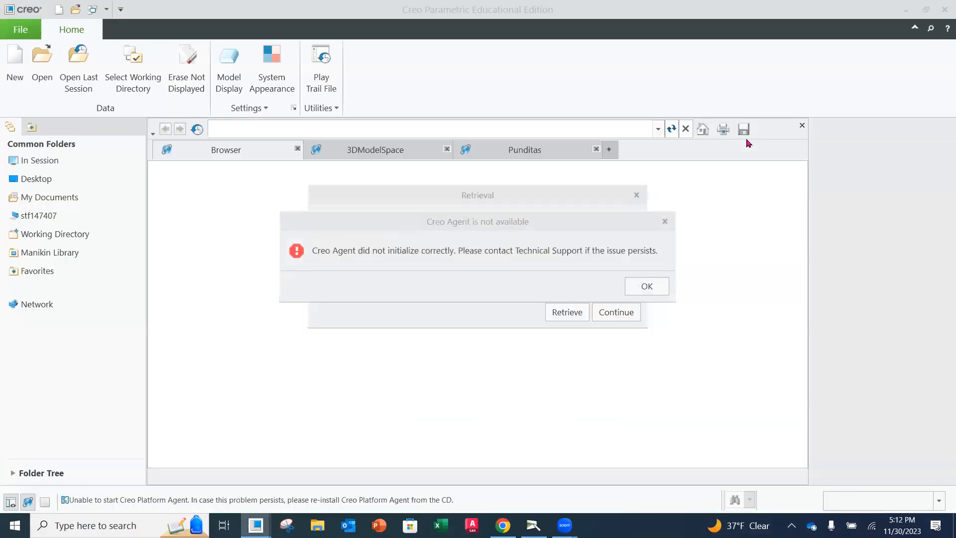
pyautogui.click(660, 290)
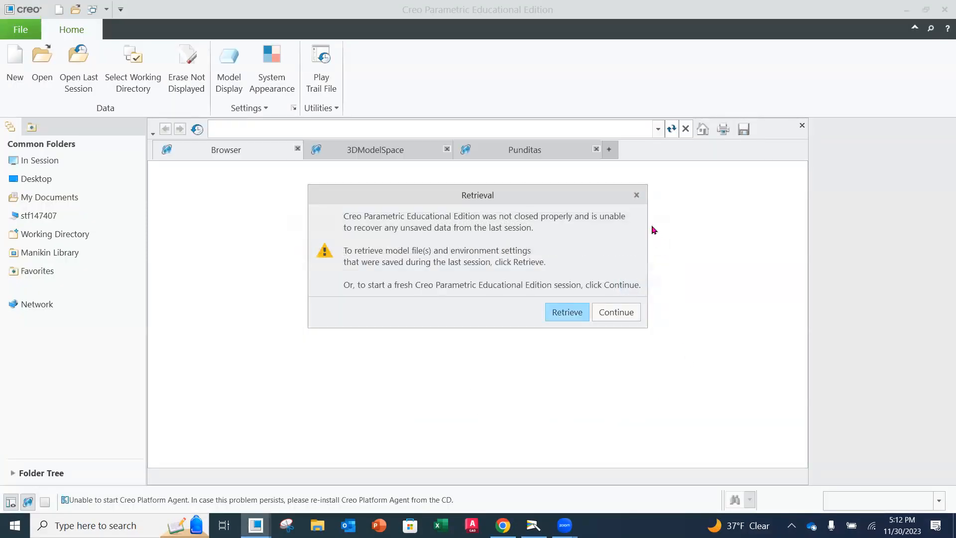
pyautogui.click(637, 194)
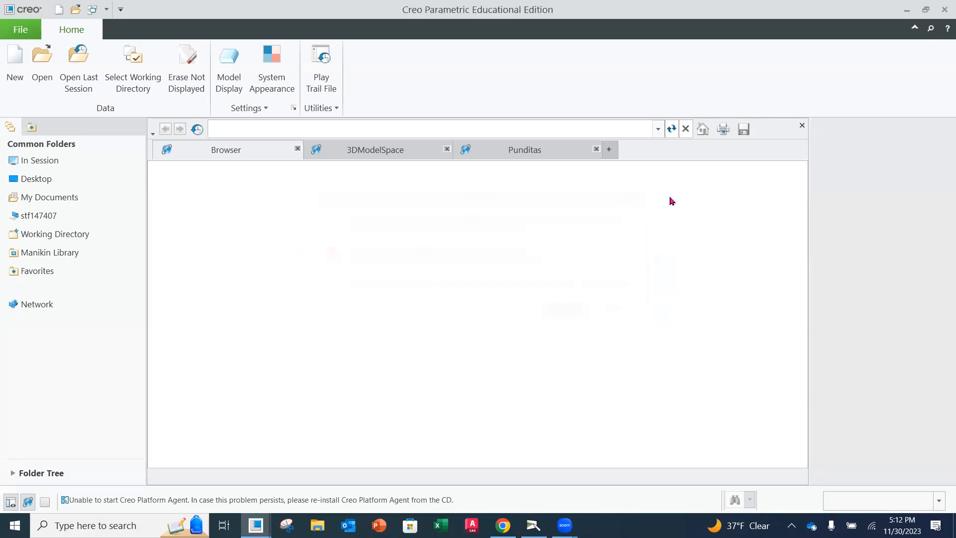
pyautogui.click(804, 125)
# Set the WCTC_CREO folder in My Documents as the working directory
pyautogui.click(151, 84)
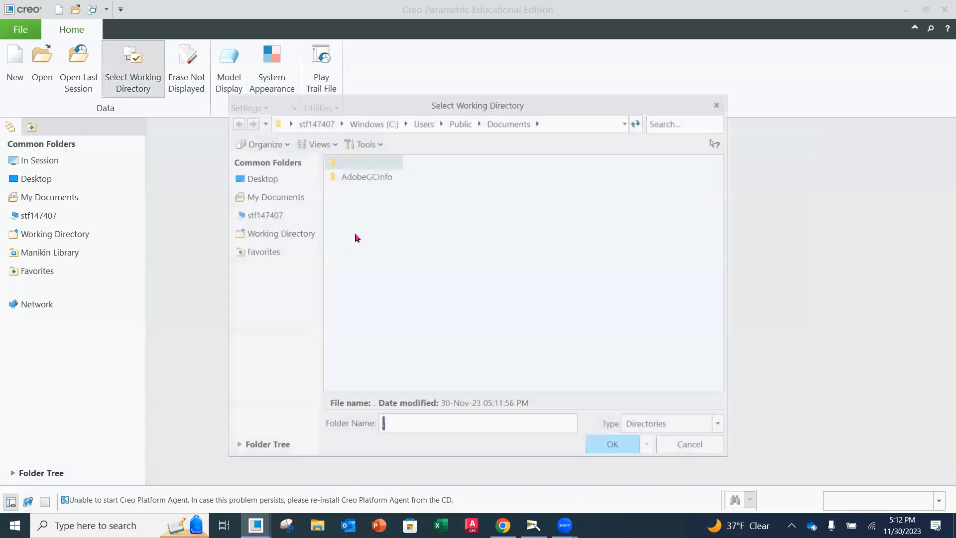
pyautogui.click(271, 196)
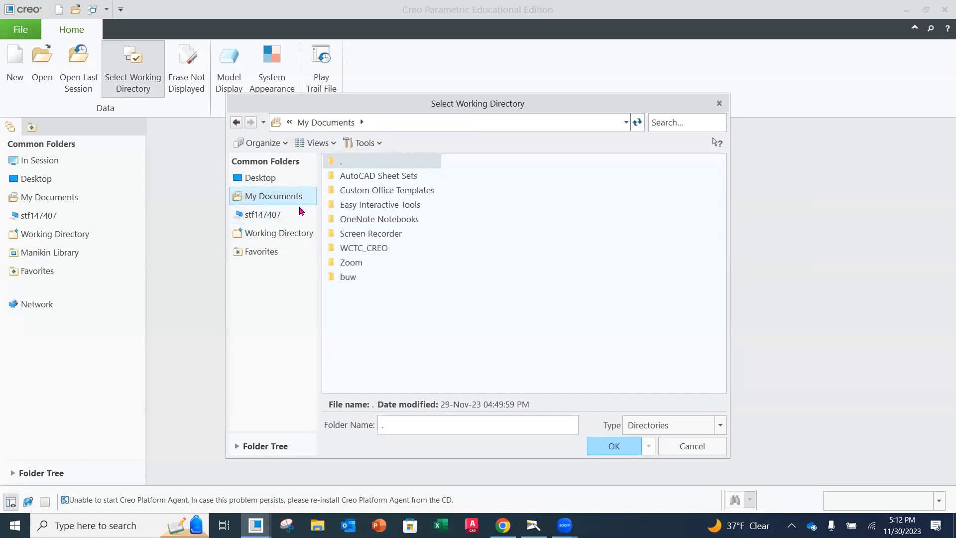
pyautogui.click(355, 249)
pyautogui.click(613, 445)
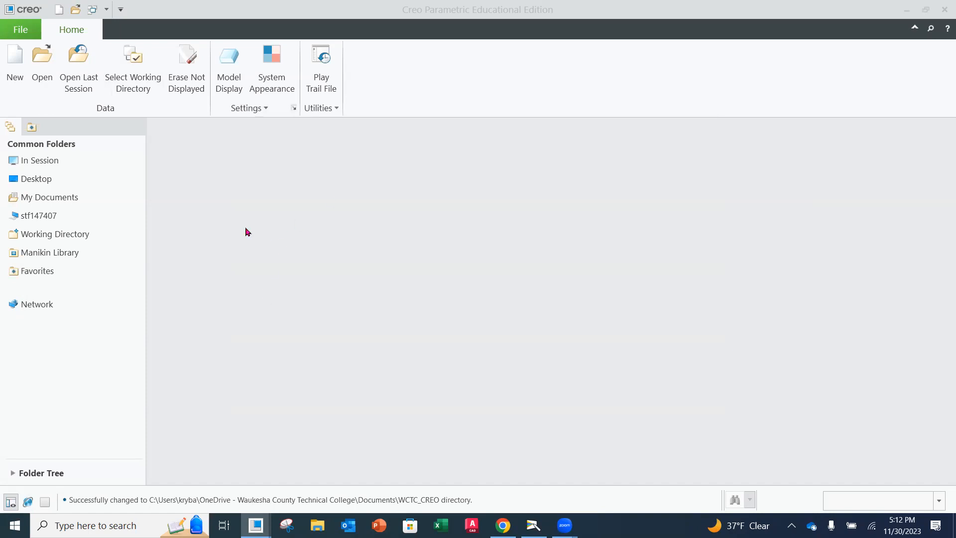
# Start a new file of type Assembly with the Design sub-type
pyautogui.click(29, 32)
pyautogui.click(20, 29)
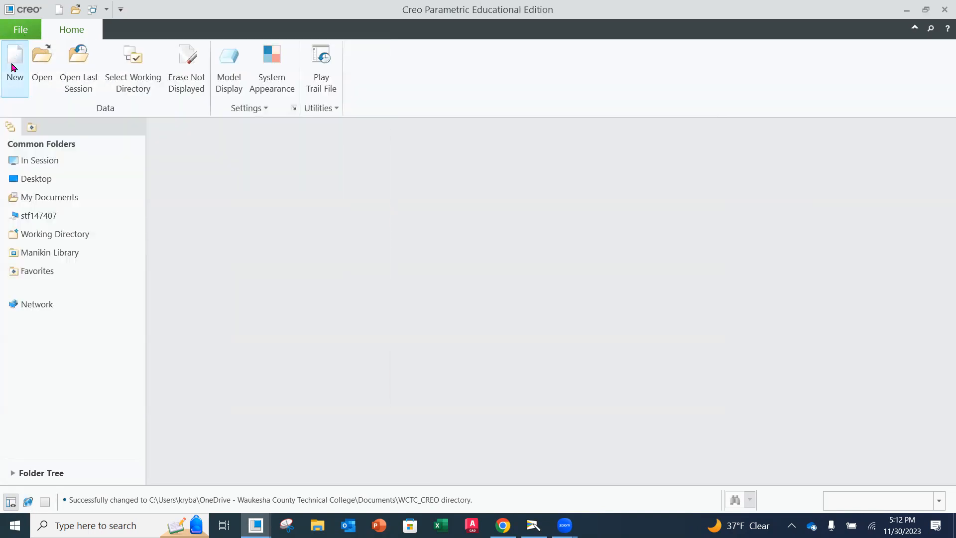
pyautogui.click(15, 65)
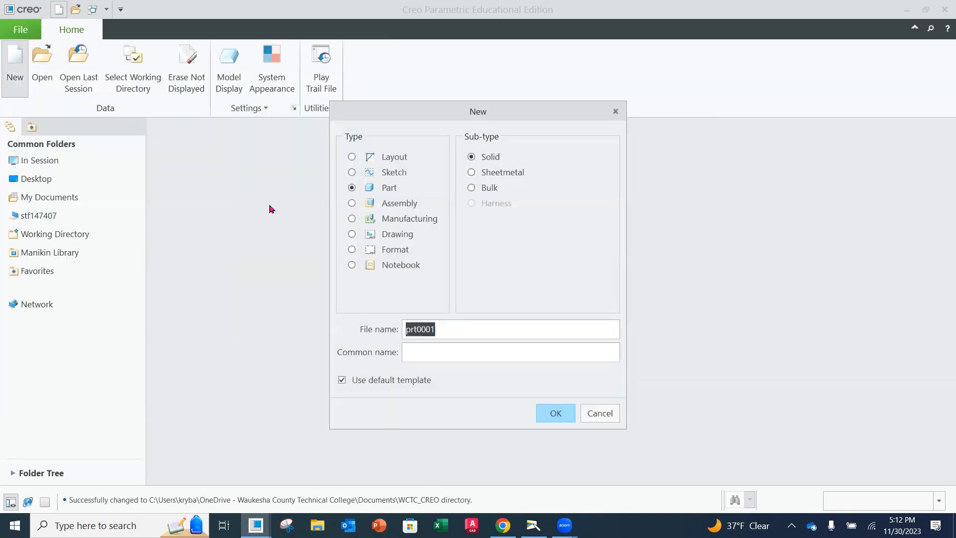
pyautogui.click(351, 204)
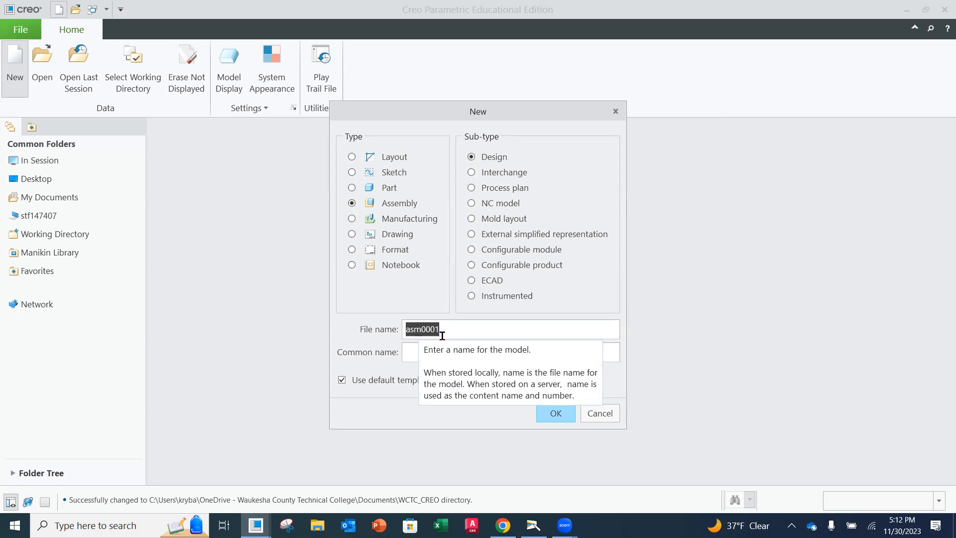
# Check the drill jig handout, then try to create the assembly with file name 13500 and common name DRILL JIG ASSEMBLY
pyautogui.click(533, 525)
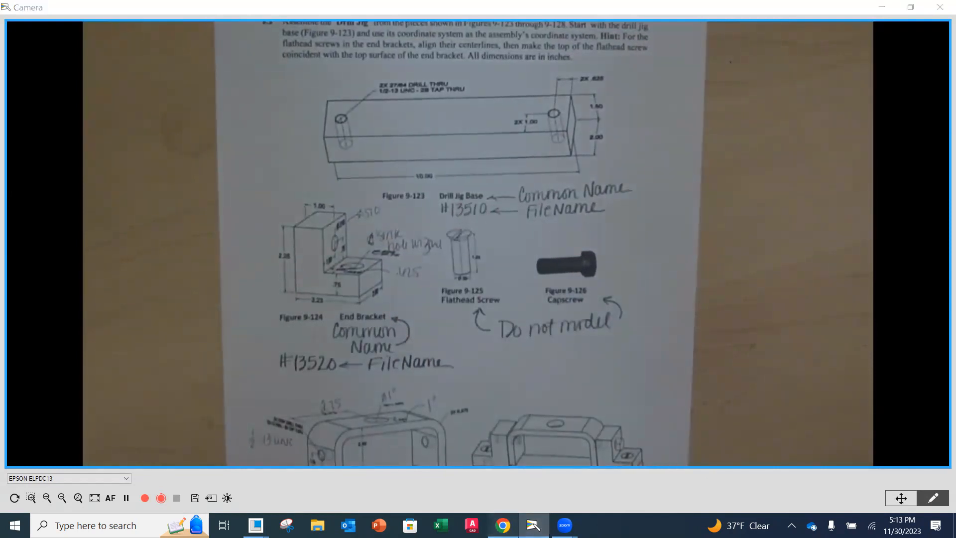
pyautogui.click(502, 525)
pyautogui.click(256, 525)
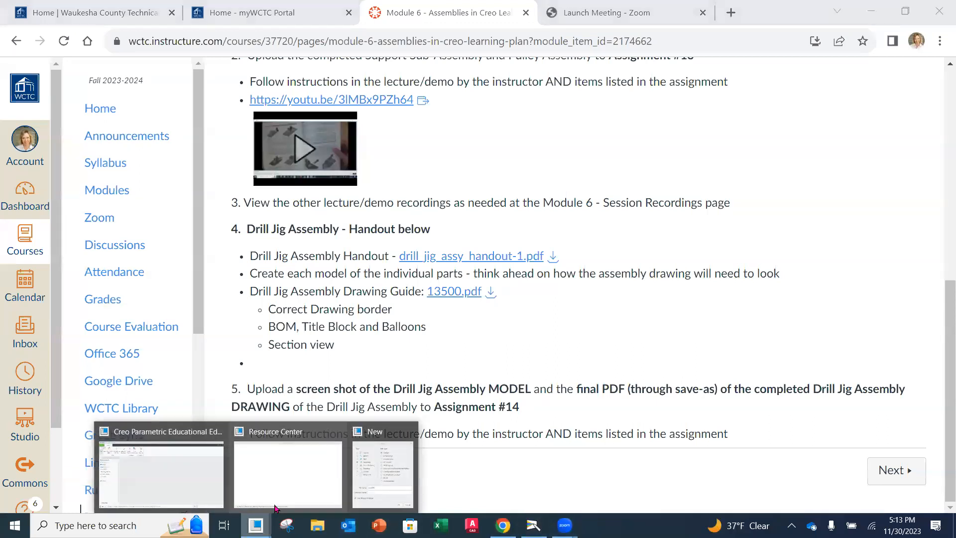
pyautogui.click(175, 478)
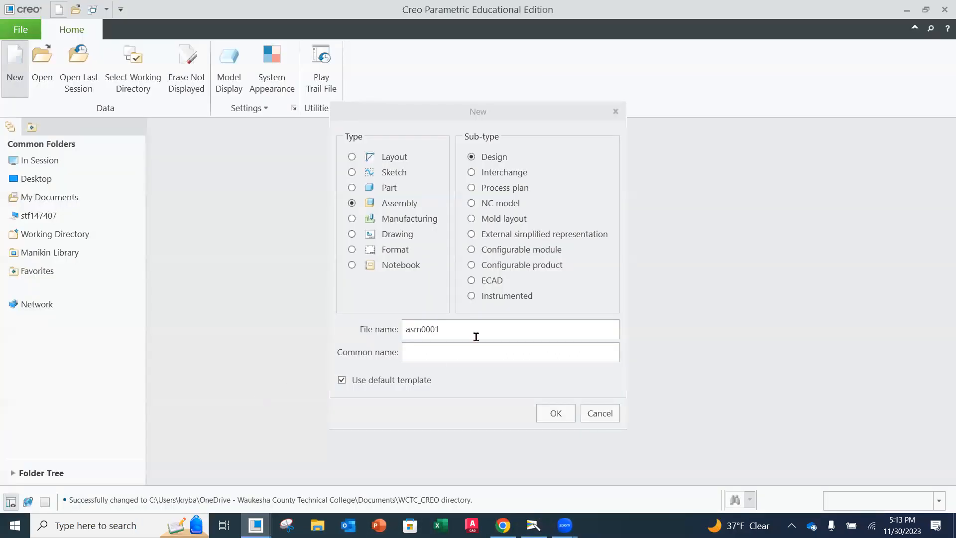
pyautogui.write('13500')
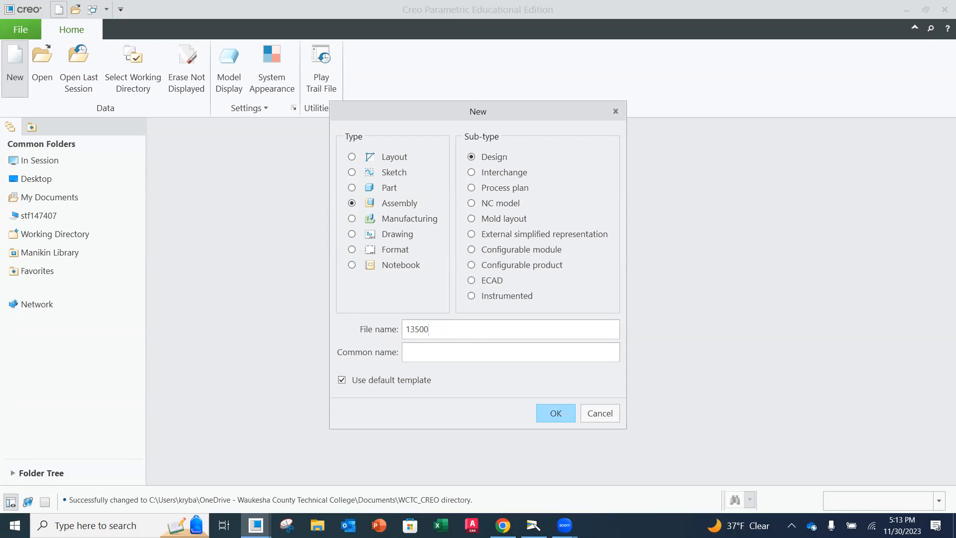
pyautogui.click(418, 355)
pyautogui.write('d')
pyautogui.press('BackSpace')
pyautogui.write('DRILL JIG ASSEMBLY')
pyautogui.click(555, 414)
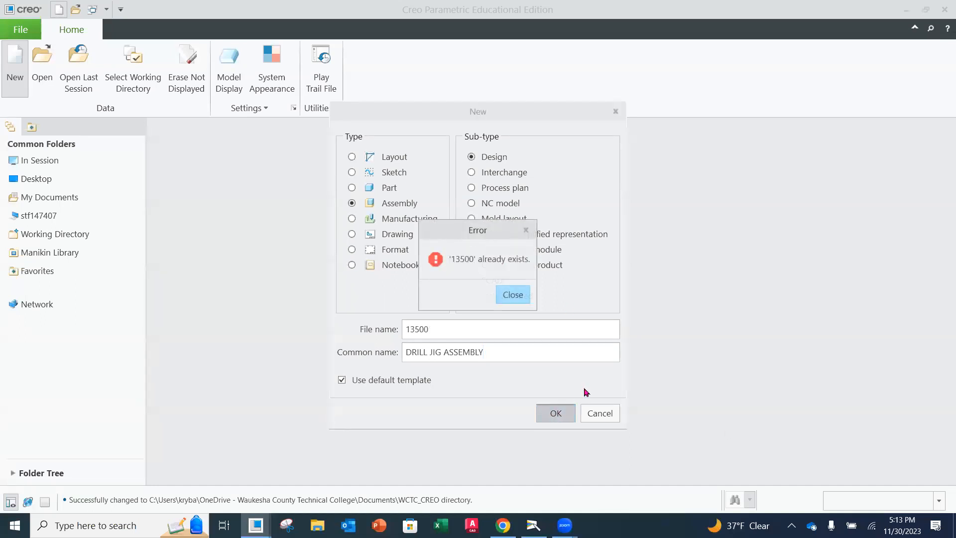
# Set the assembly's file name to 13502 and create it from the default template
pyautogui.click(520, 294)
pyautogui.press('BackSpace')
pyautogui.write('2')
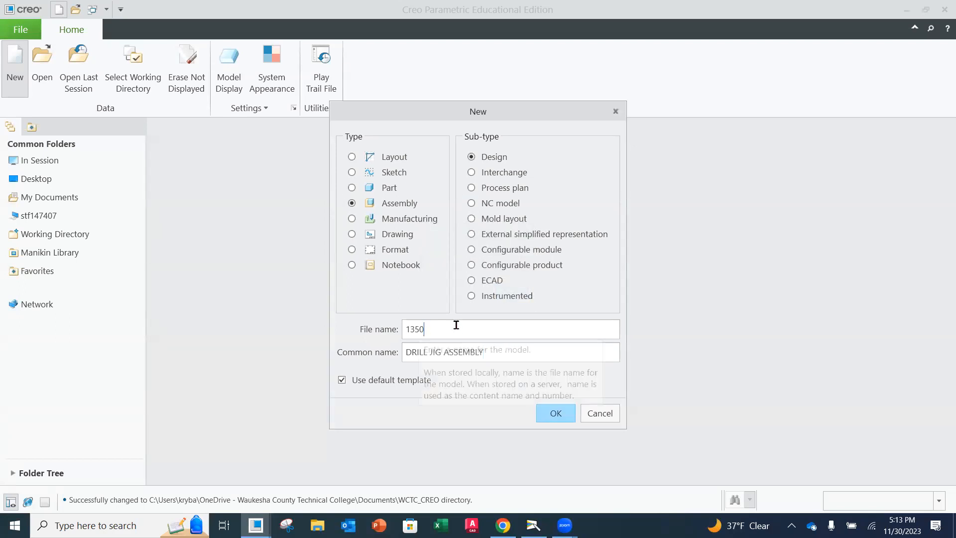
pyautogui.click(543, 413)
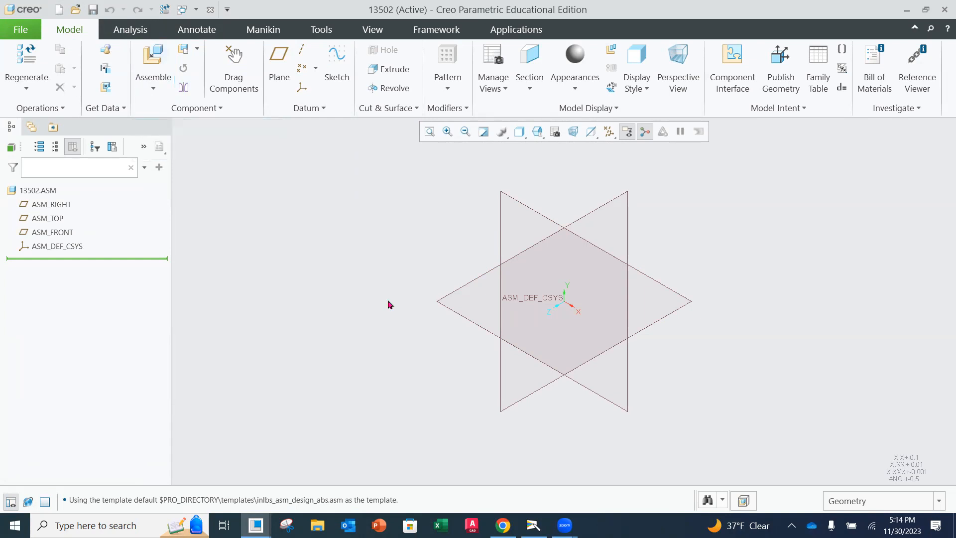
# Check the drill jig base's file number on the handout, then bring part 13510.prt into the assembly for placement
pyautogui.click(534, 525)
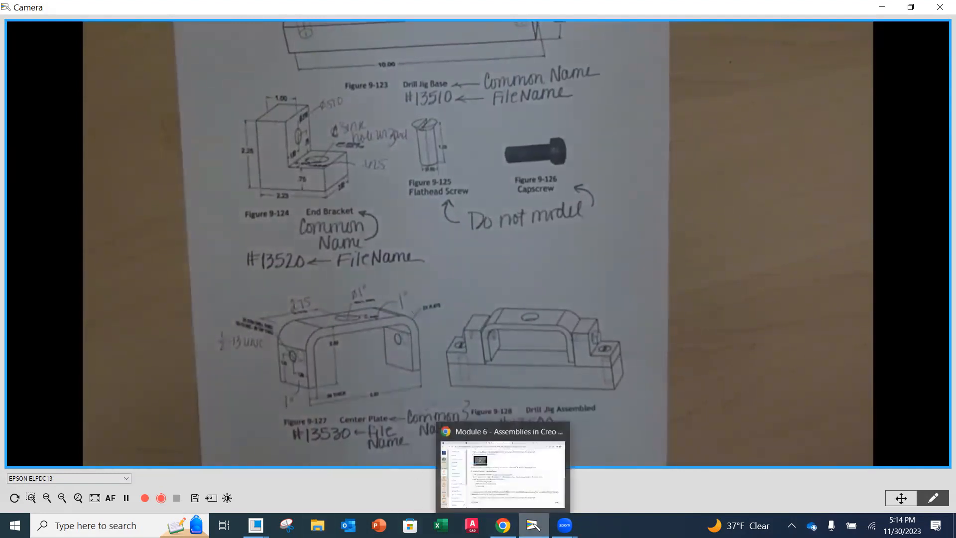
pyautogui.moveTo(255, 525)
pyautogui.click(223, 471)
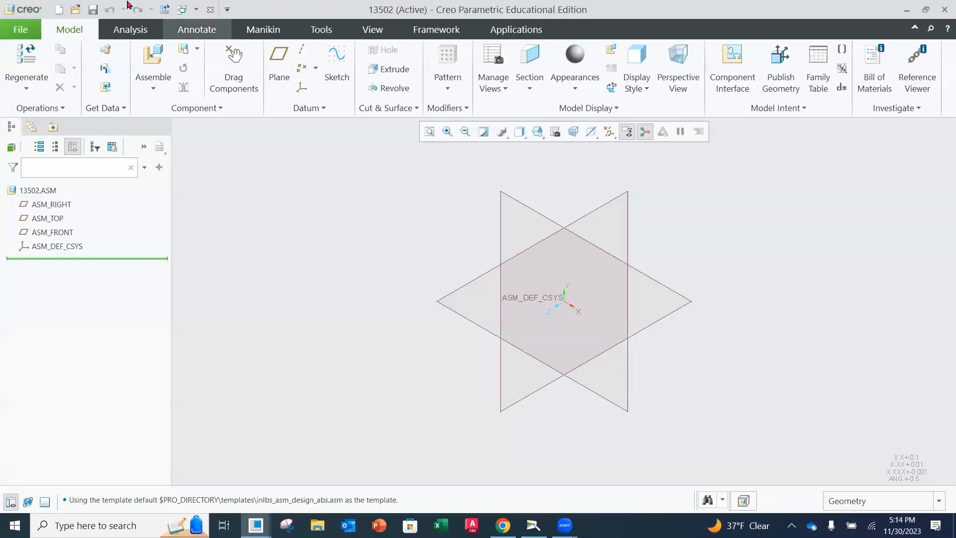
pyautogui.click(154, 62)
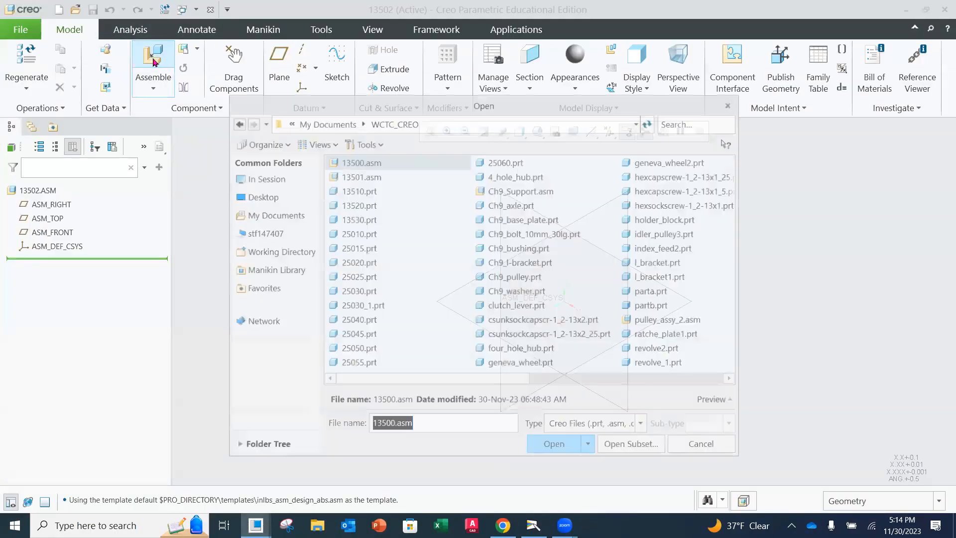
pyautogui.click(360, 193)
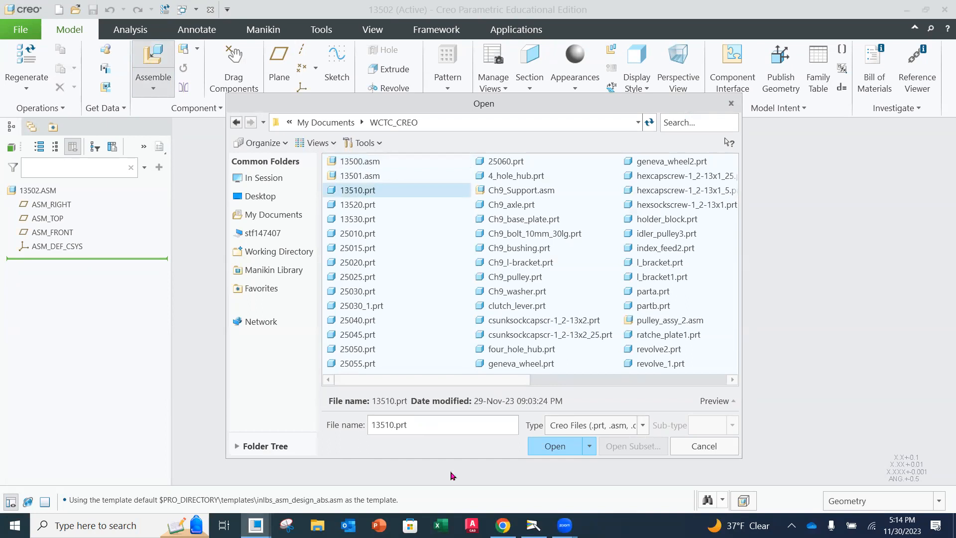
pyautogui.click(541, 449)
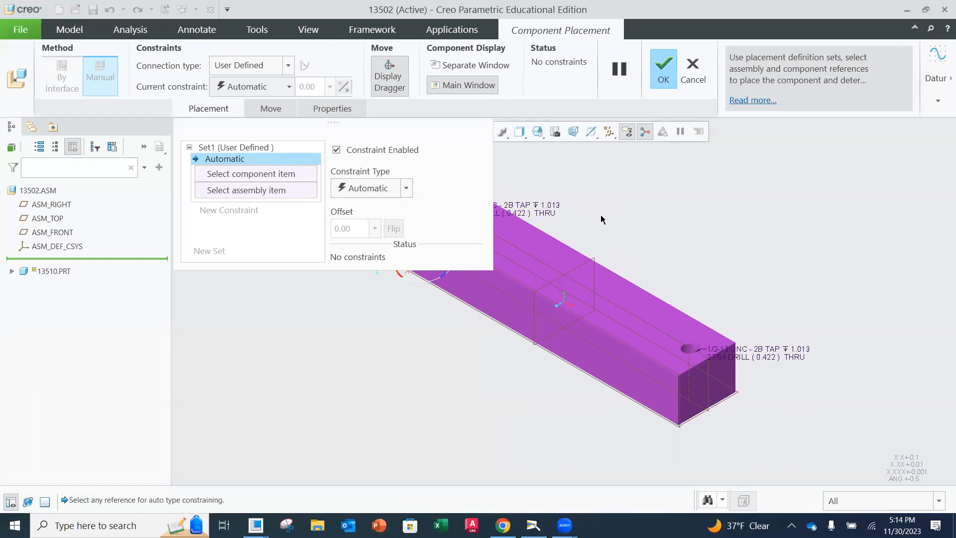
pyautogui.keyDown('shift'); pyautogui.moveTo(560, 274); pyautogui.dragTo(658, 351, button='middle'); pyautogui.keyUp('shift')
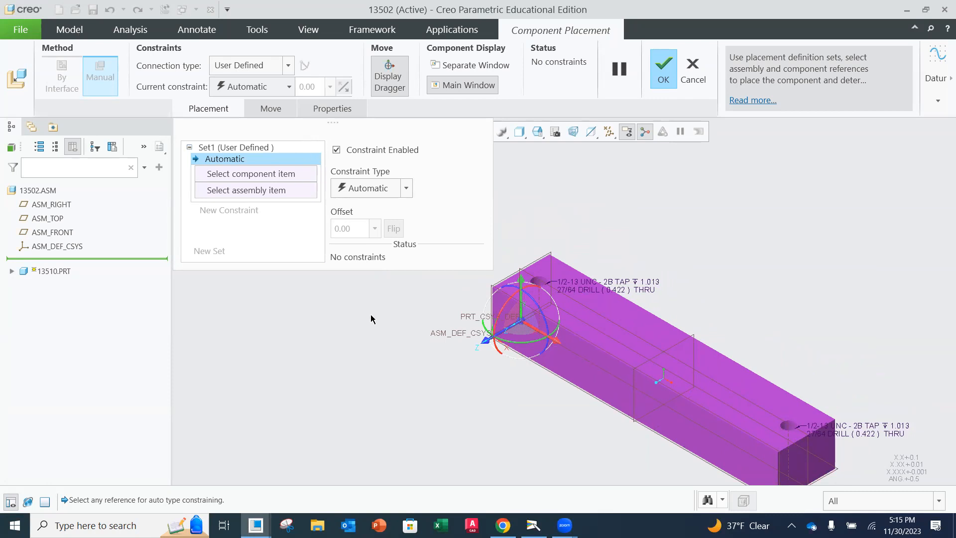
# Review the base drawing on the handout, then make the base's FRONT datum plane coincident with the assembly's ASM_FRONT plane
pyautogui.click(533, 525)
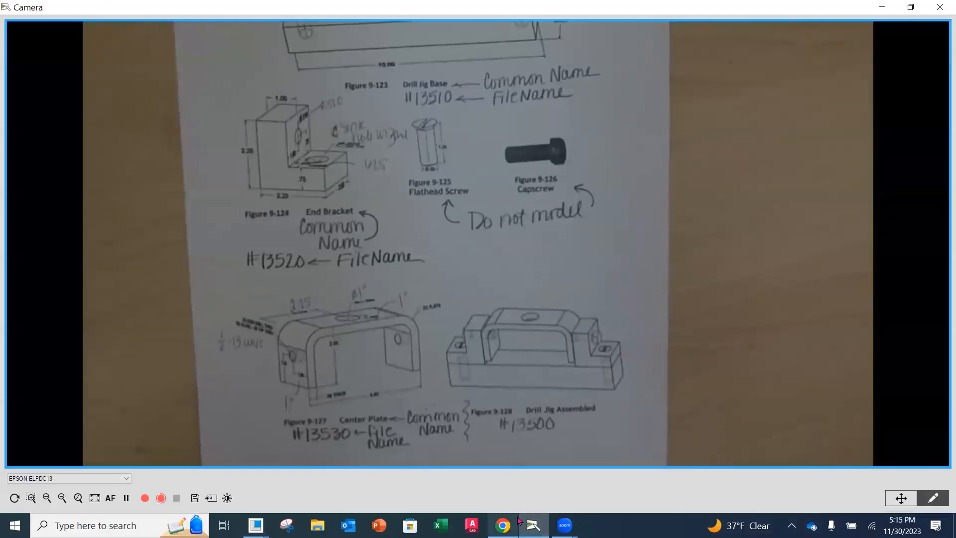
pyautogui.moveTo(518, 521)
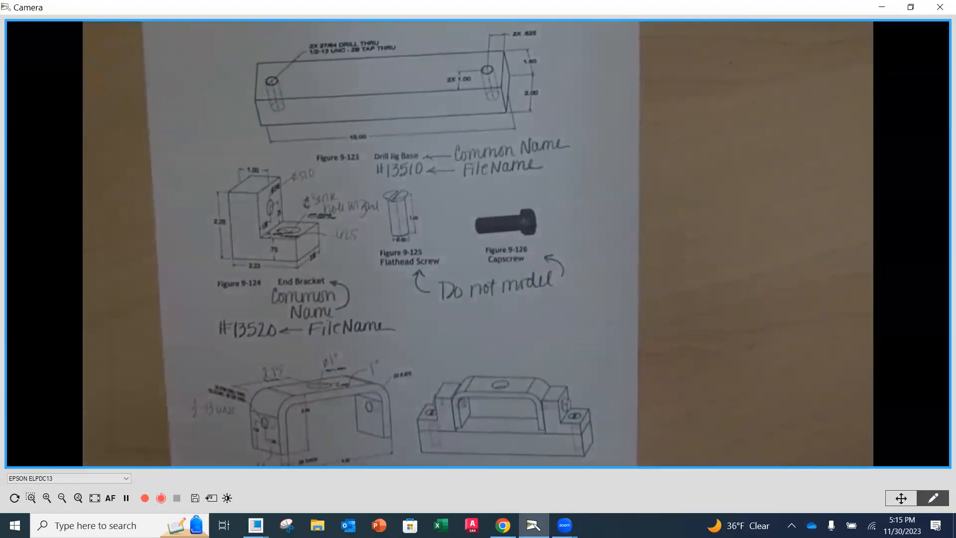
pyautogui.moveTo(256, 525)
pyautogui.click(264, 446)
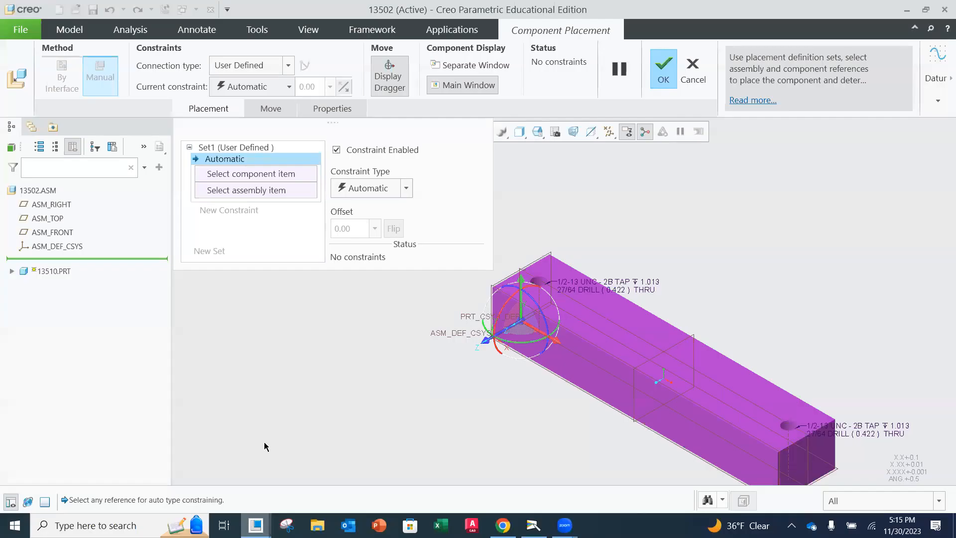
pyautogui.moveTo(800, 293); pyautogui.dragTo(769, 287, button='middle')
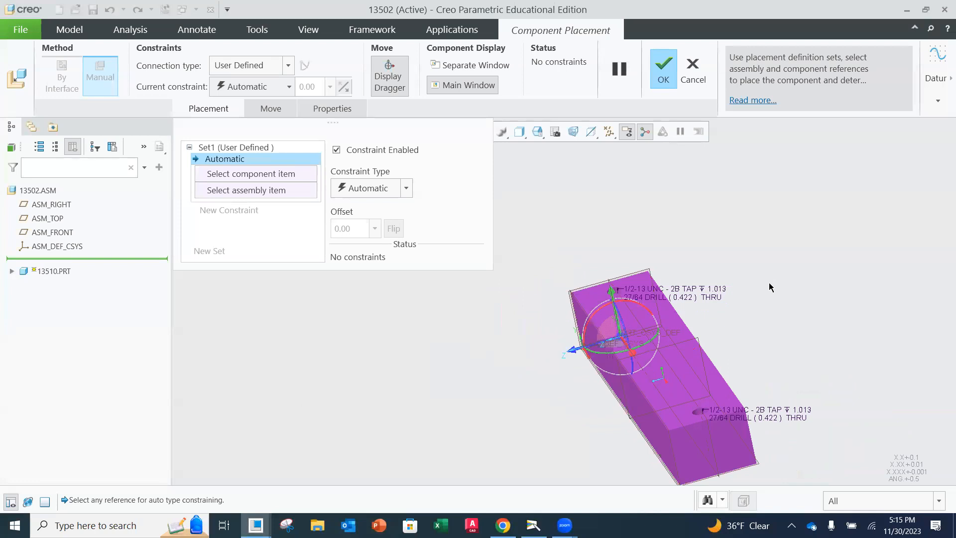
pyautogui.moveTo(695, 312); pyautogui.dragTo(676, 320, button='middle')
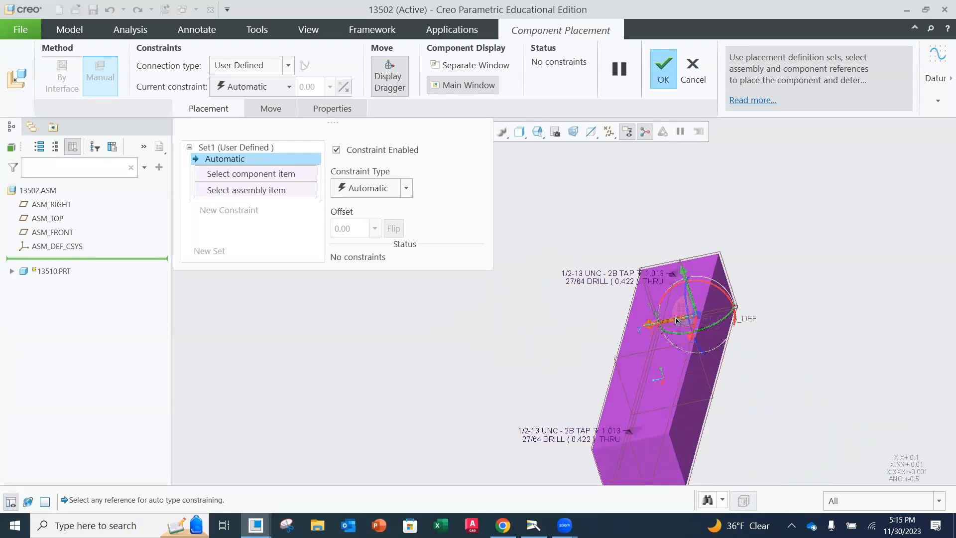
pyautogui.moveTo(744, 337); pyautogui.dragTo(658, 402, button='middle')
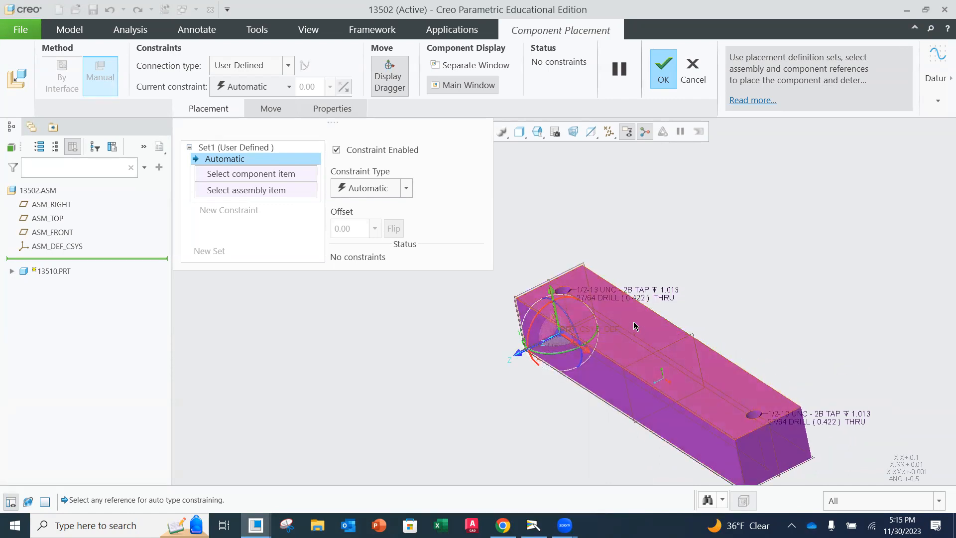
pyautogui.click(407, 188)
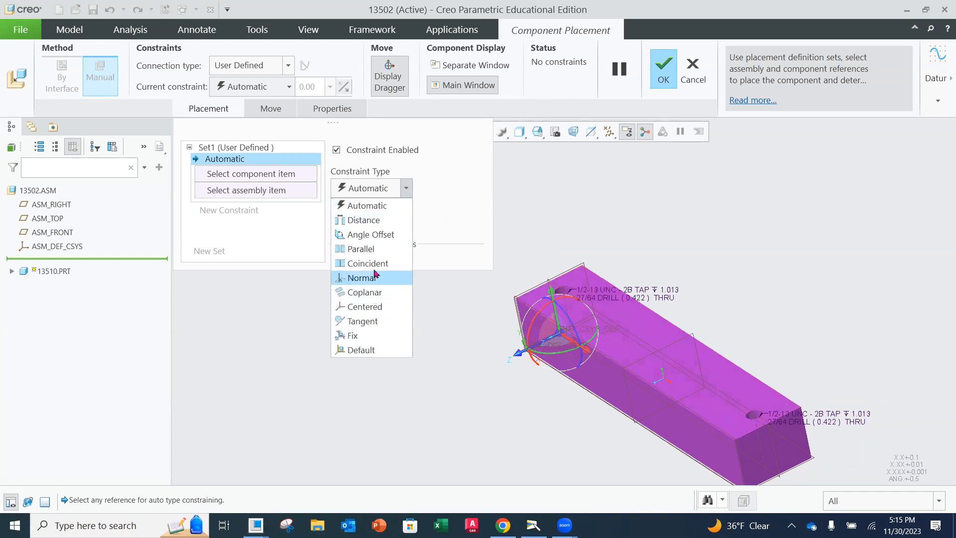
pyautogui.click(371, 263)
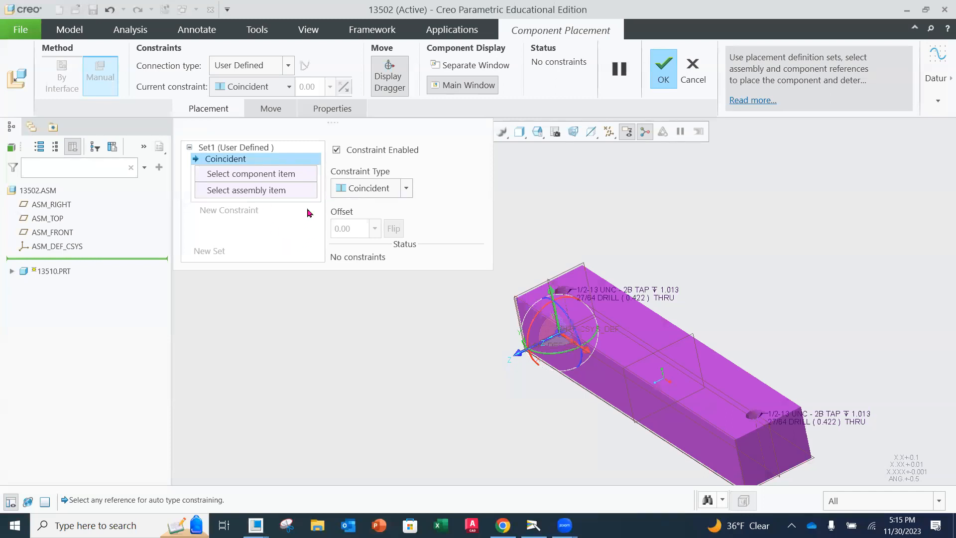
pyautogui.click(626, 336)
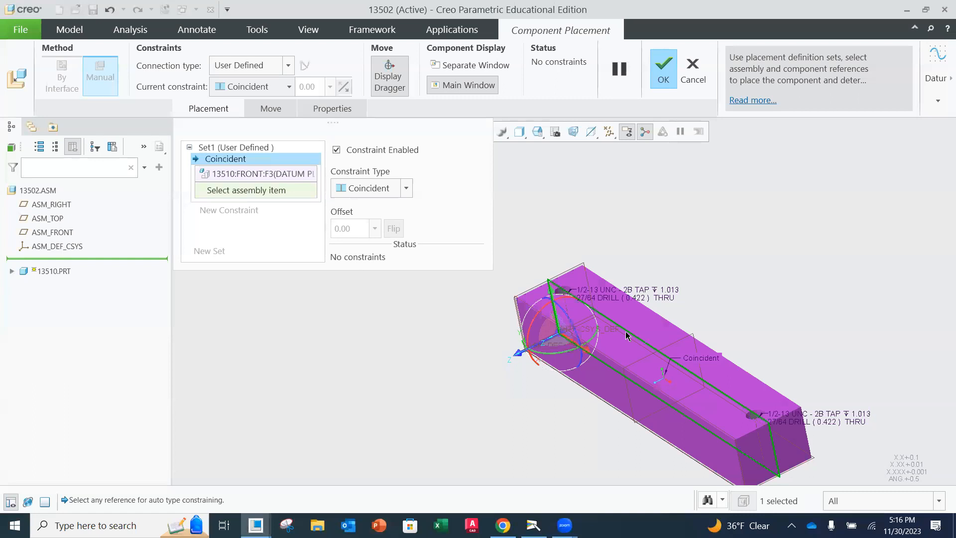
pyautogui.click(611, 360)
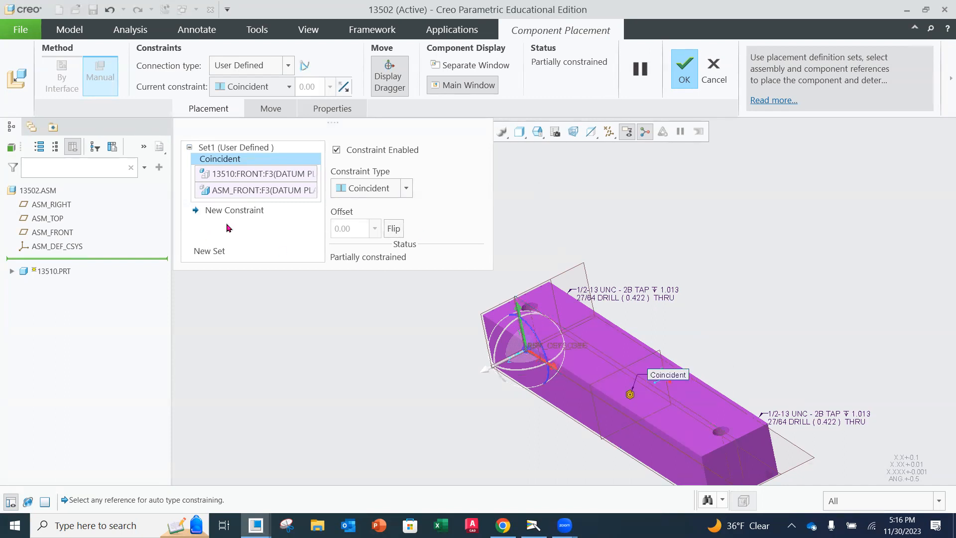
# Add a Fix constraint to the drill jig base and accept its placement
pyautogui.click(243, 215)
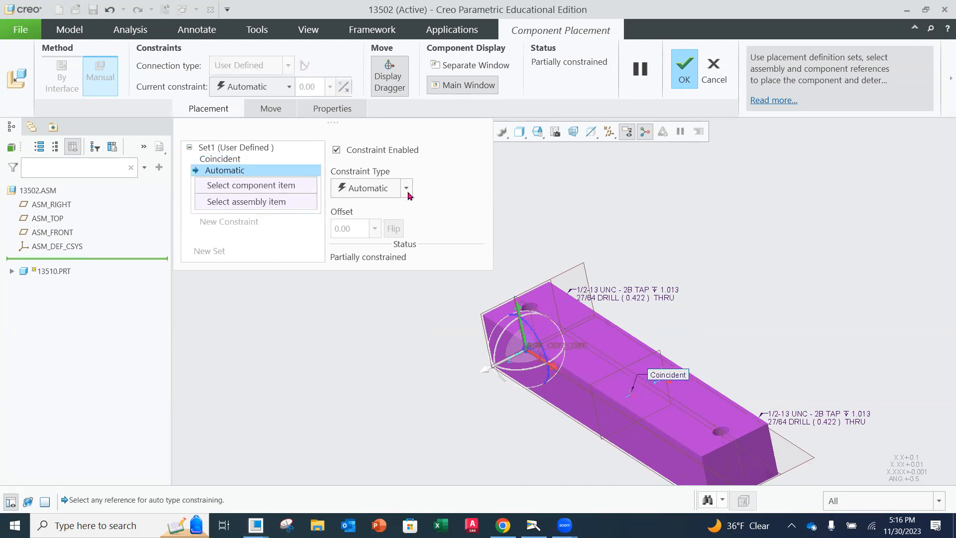
pyautogui.click(406, 188)
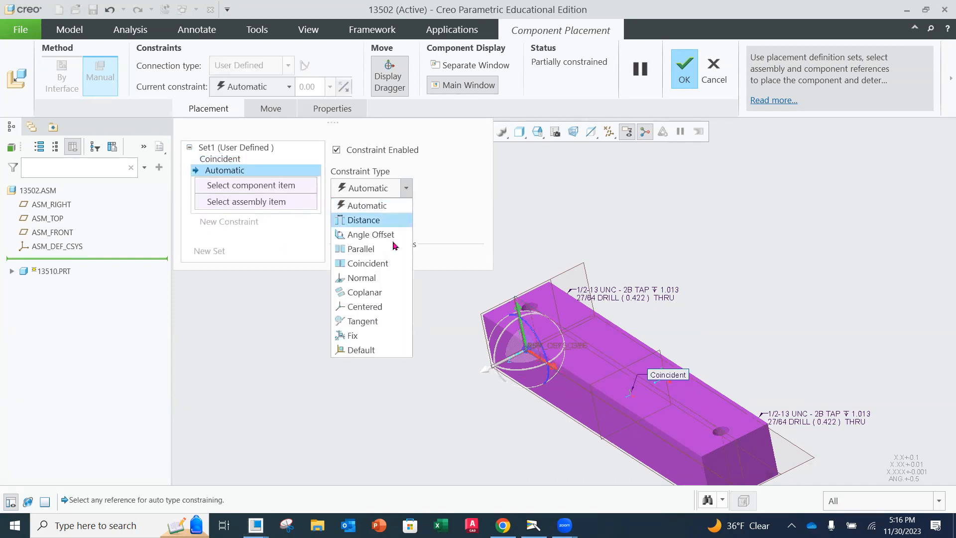
pyautogui.click(374, 336)
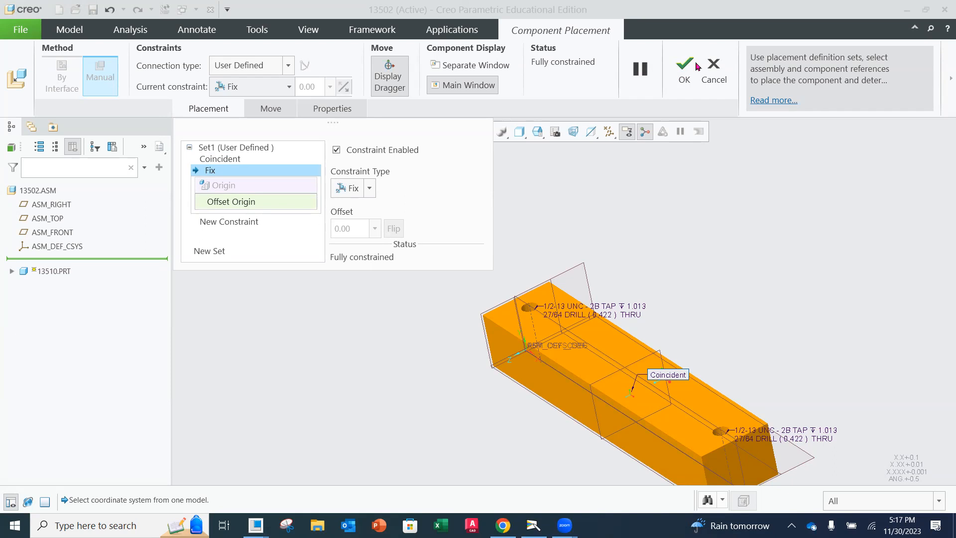
pyautogui.moveTo(675, 338); pyautogui.dragTo(602, 341, button='middle')
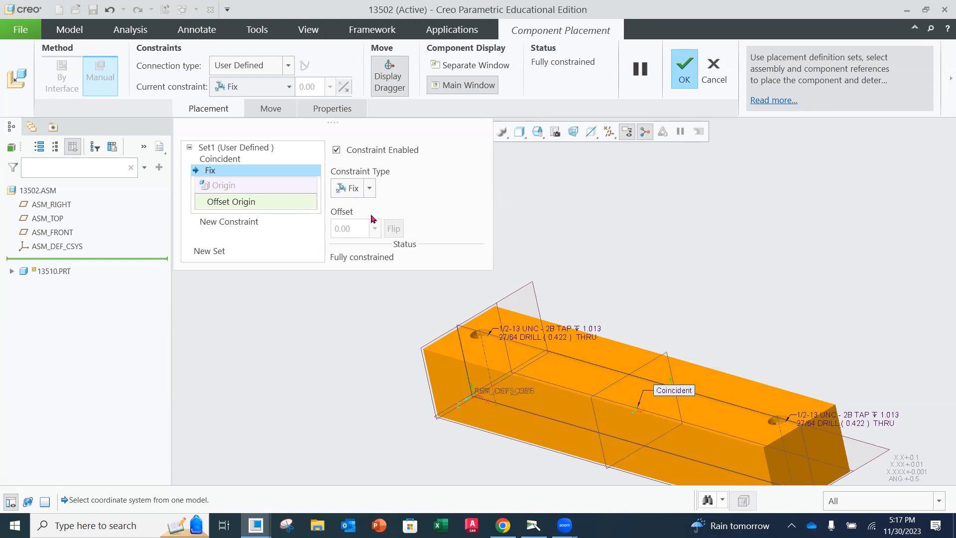
pyautogui.click(687, 73)
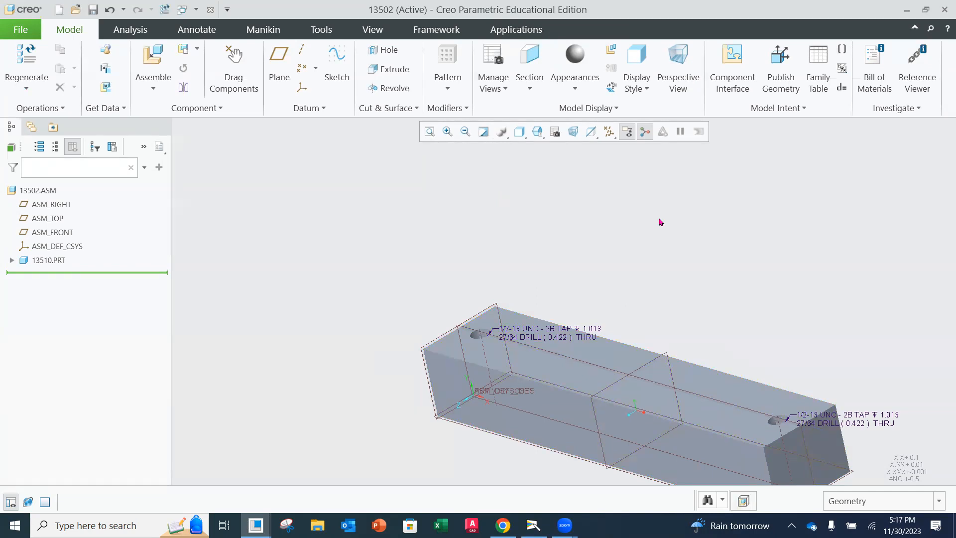
# Set the model's display style to Shading With Edges
pyautogui.scroll(-1, 329, 329)
pyautogui.scroll(2, 582, 362)
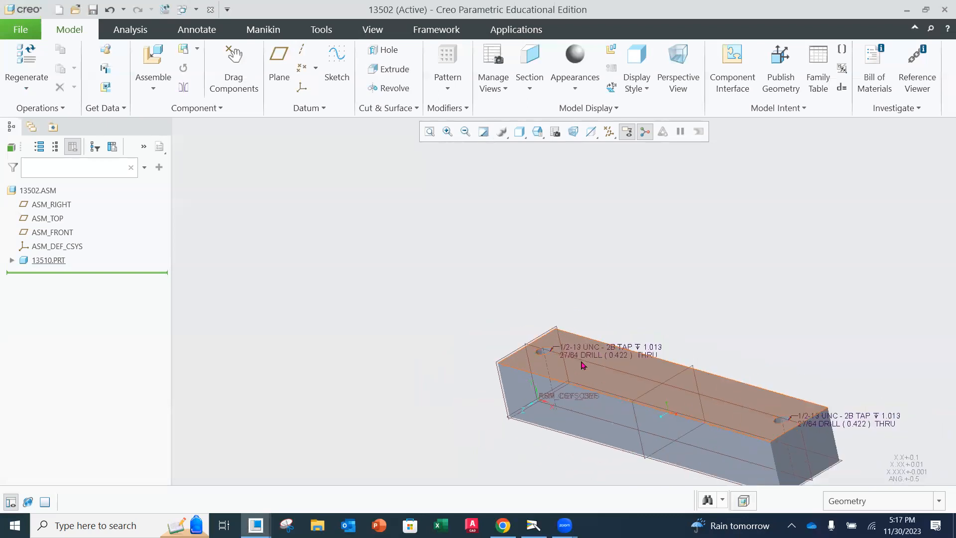
pyautogui.keyDown('shift'); pyautogui.moveTo(578, 360); pyautogui.dragTo(382, 294, button='middle'); pyautogui.keyUp('shift')
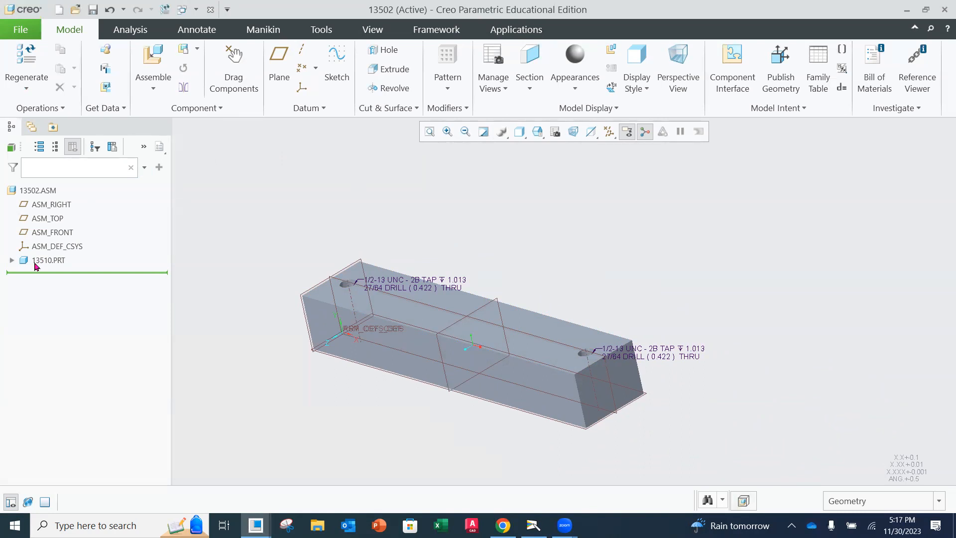
pyautogui.click(844, 56)
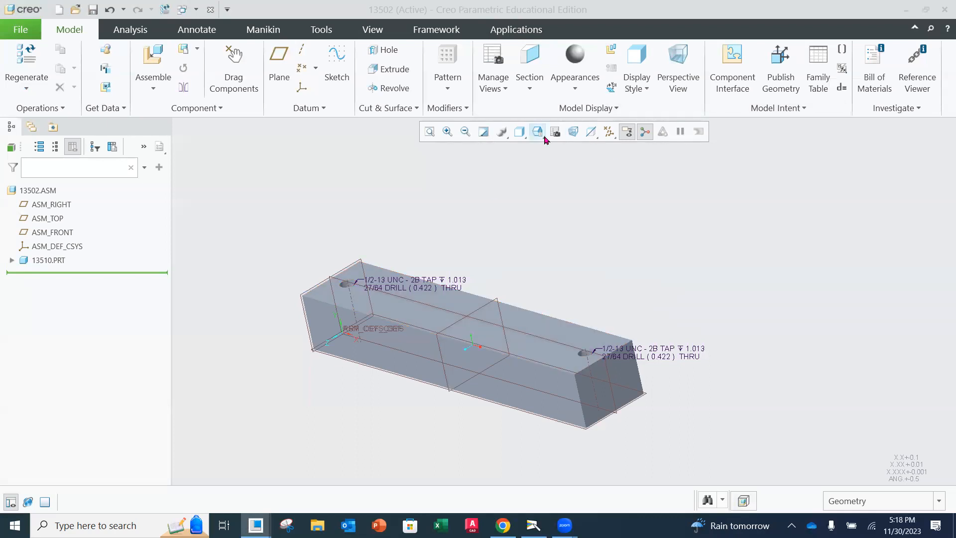
pyautogui.click(519, 131)
pyautogui.click(422, 169)
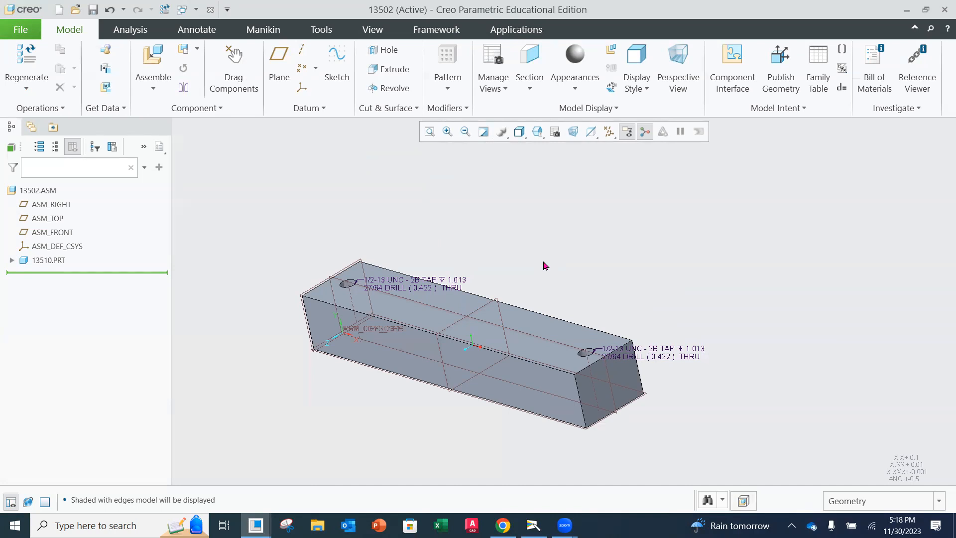
# Apply the bright yellow appearance to the drill jig base part 13510
pyautogui.click(41, 261)
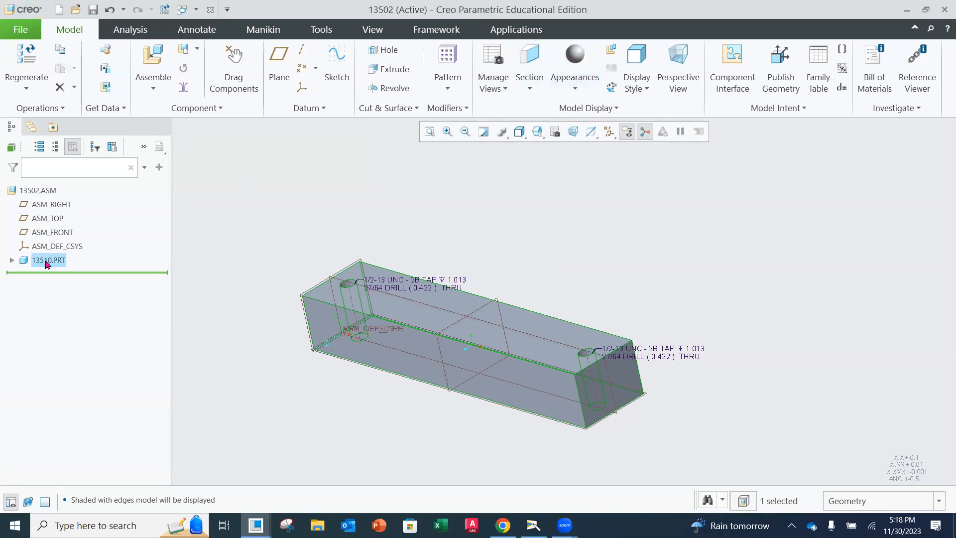
pyautogui.click(577, 90)
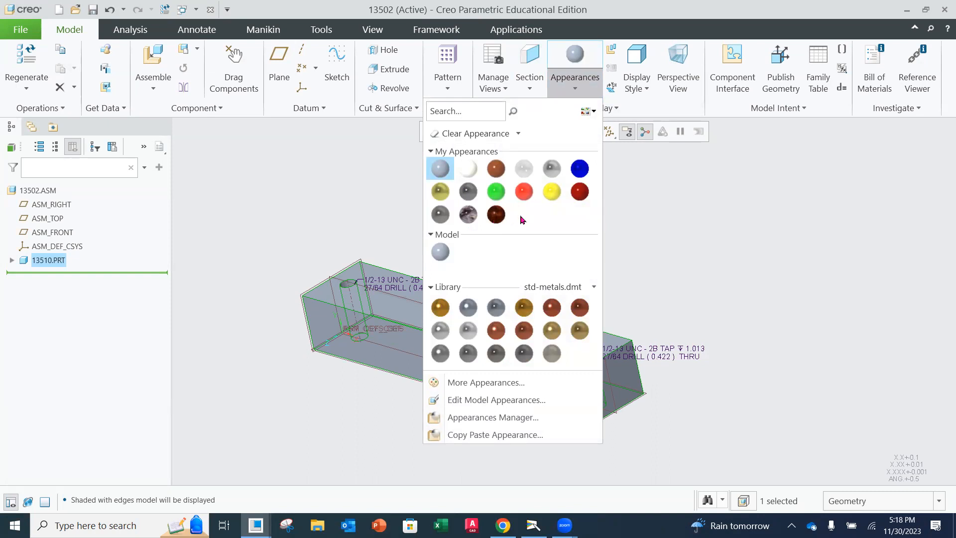
pyautogui.click(552, 195)
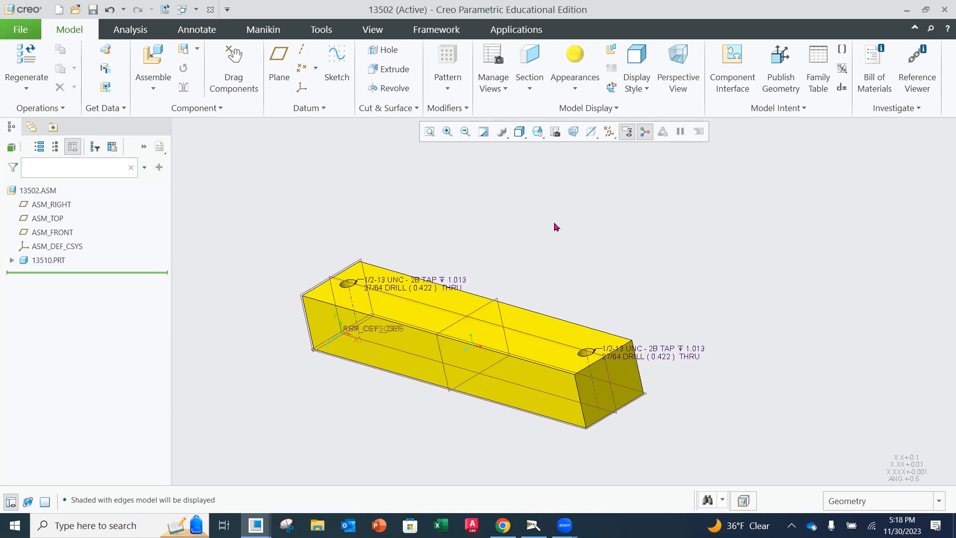
# Bring the end bracket part 13520.prt into the assembly for placement
pyautogui.click(159, 57)
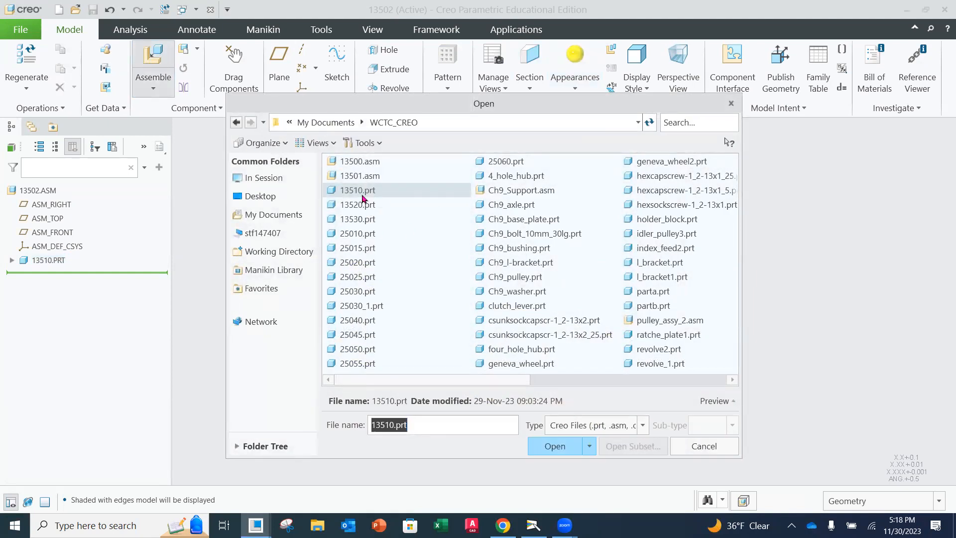
pyautogui.click(368, 204)
pyautogui.click(551, 455)
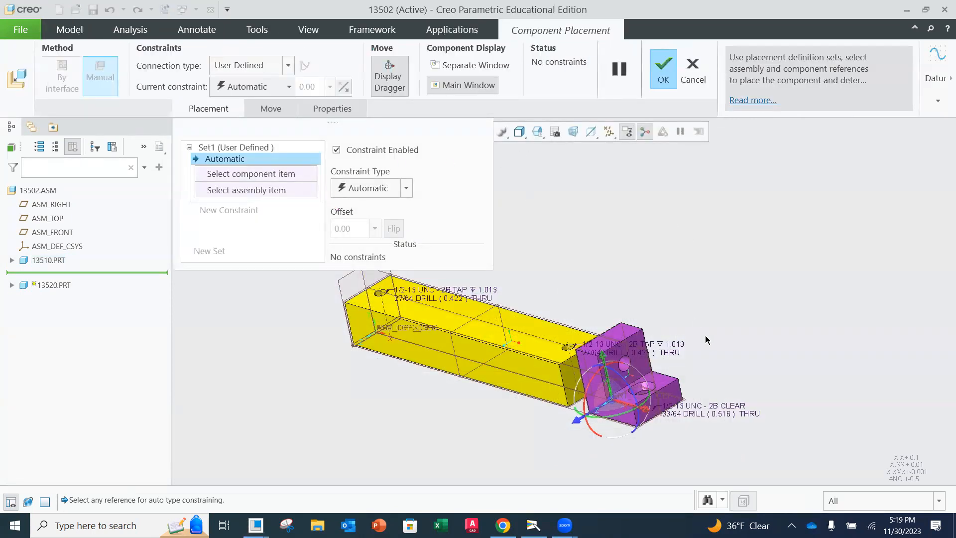
pyautogui.moveTo(622, 307)
pyautogui.keyDown('shift'); pyautogui.mouseDown(button='middle')
pyautogui.moveTo(716, 327)
pyautogui.moveTo(690, 326)
pyautogui.mouseUp(button='middle'); pyautogui.keyUp('shift')
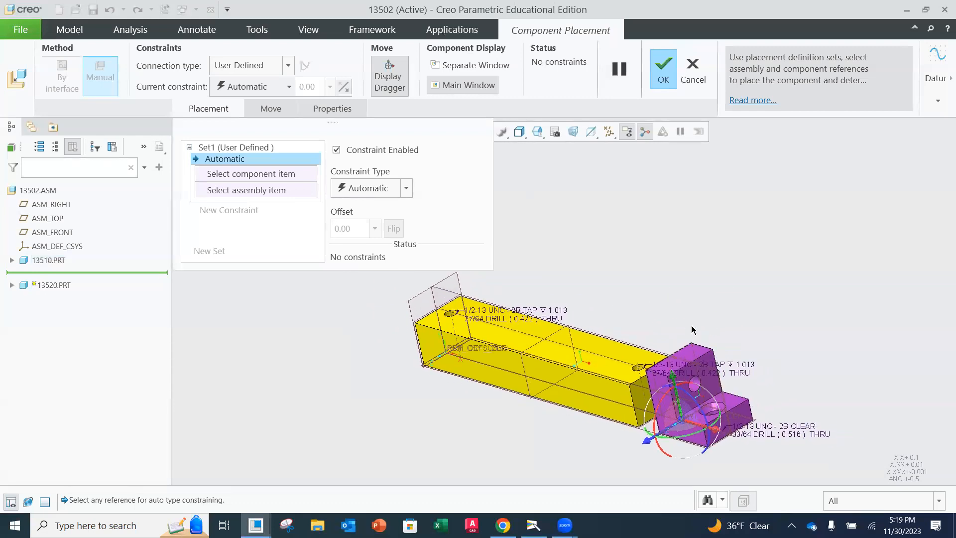
pyautogui.scroll(2, 686, 386)
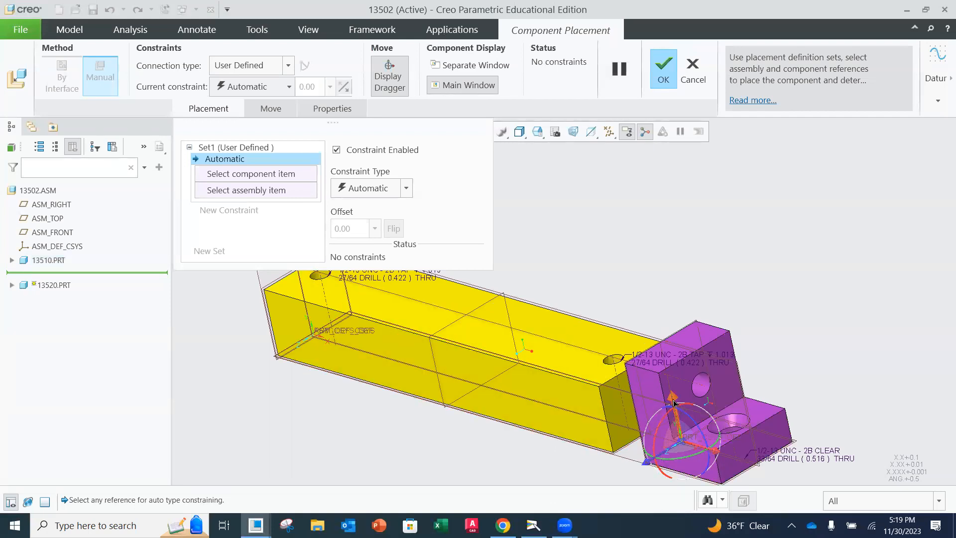
pyautogui.scroll(-3, 673, 402)
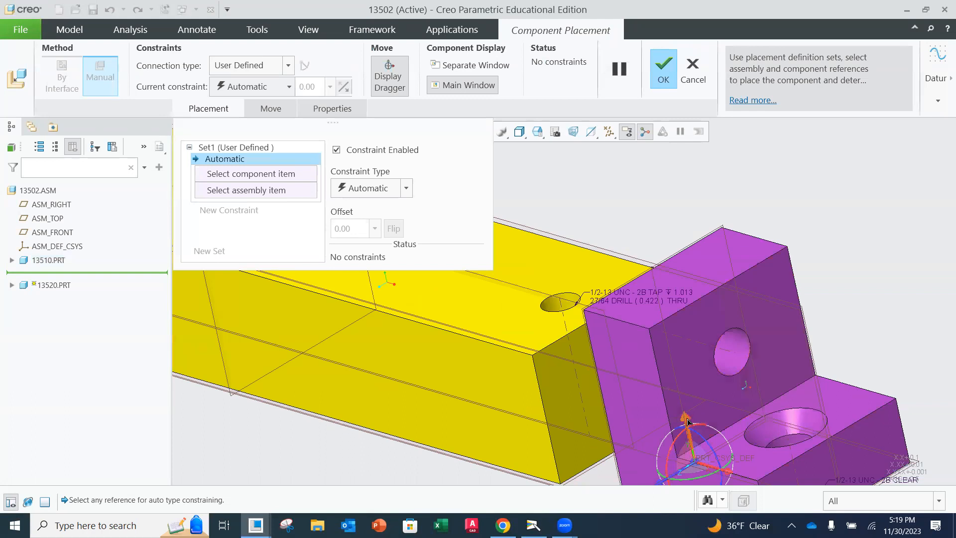
pyautogui.scroll(-1, 687, 426)
pyautogui.scroll(2, 686, 427)
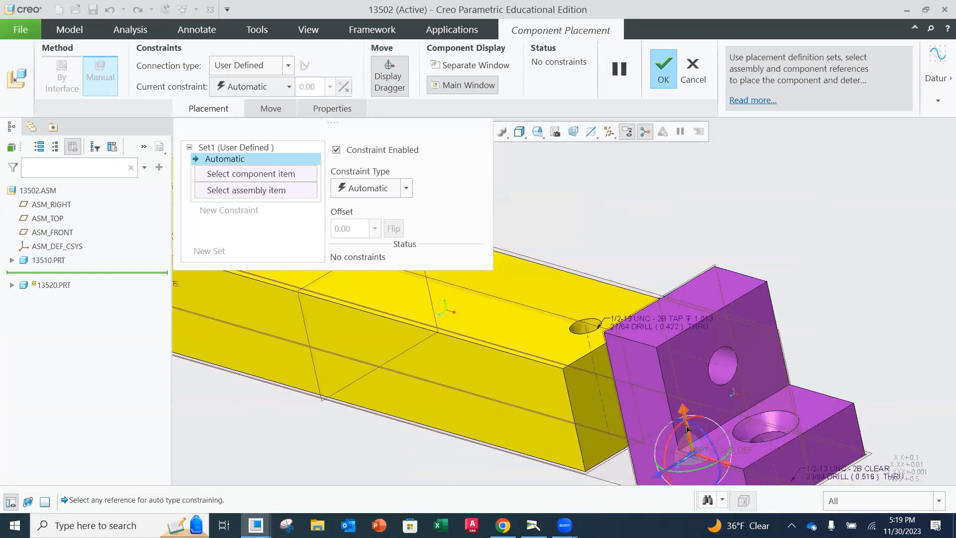
pyautogui.scroll(1, 711, 363)
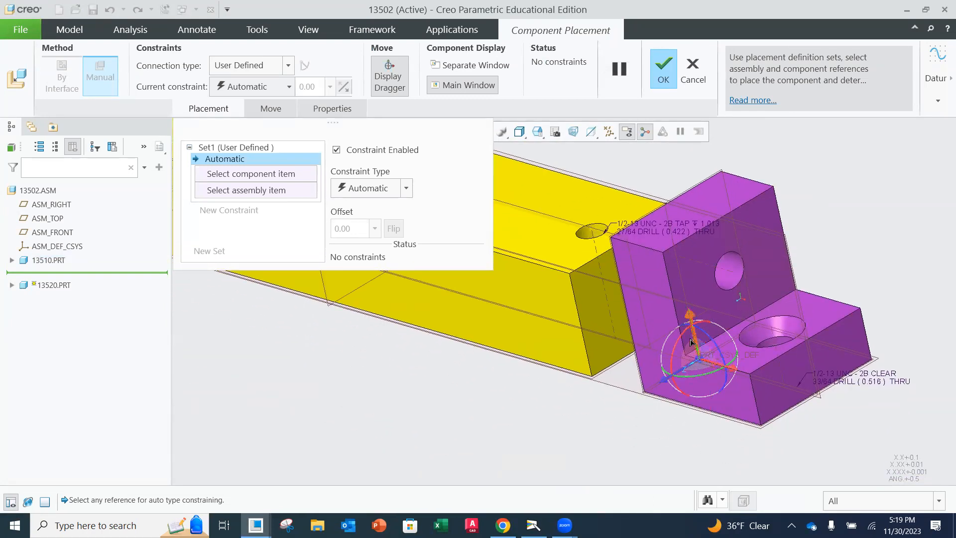
# Move the end bracket up and over the end of the yellow base and rotate it slightly with the 3D dragger
pyautogui.moveTo(696, 320); pyautogui.dragTo(663, 170)
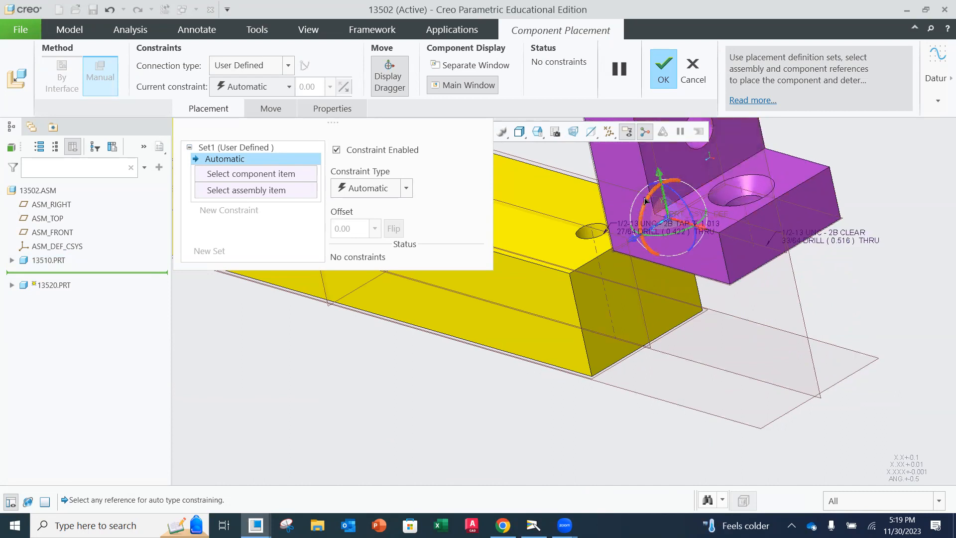
pyautogui.moveTo(649, 197); pyautogui.dragTo(679, 230)
pyautogui.moveTo(690, 222); pyautogui.dragTo(836, 202, button='middle')
pyautogui.scroll(-2, 763, 214)
pyautogui.scroll(3, 764, 214)
pyautogui.moveTo(835, 202); pyautogui.dragTo(714, 184)
pyautogui.moveTo(714, 184); pyautogui.dragTo(687, 205, button='middle')
pyautogui.moveTo(680, 211); pyautogui.dragTo(685, 213, button='middle')
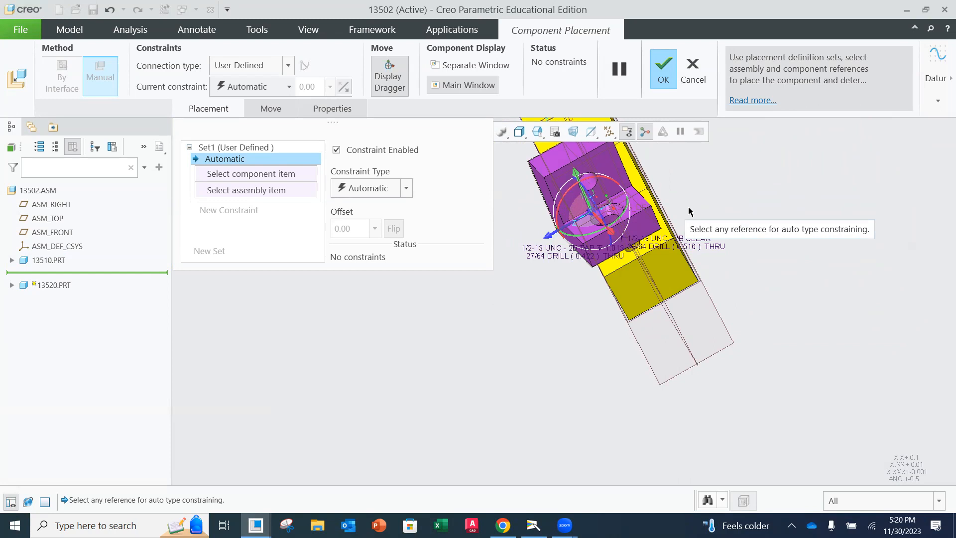
pyautogui.moveTo(699, 189); pyautogui.dragTo(705, 177, button='middle')
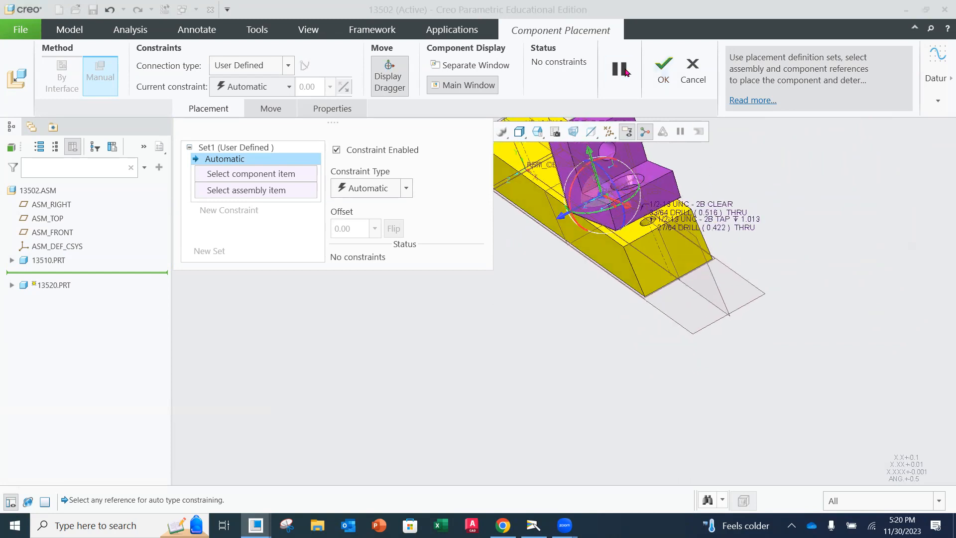
# Add a Coincident constraint between the axis of the end bracket's counterbored-leg hole and the tapped hole axis at the base's end
pyautogui.scroll(-2, 660, 212)
pyautogui.moveTo(648, 195); pyautogui.dragTo(673, 260, button='middle')
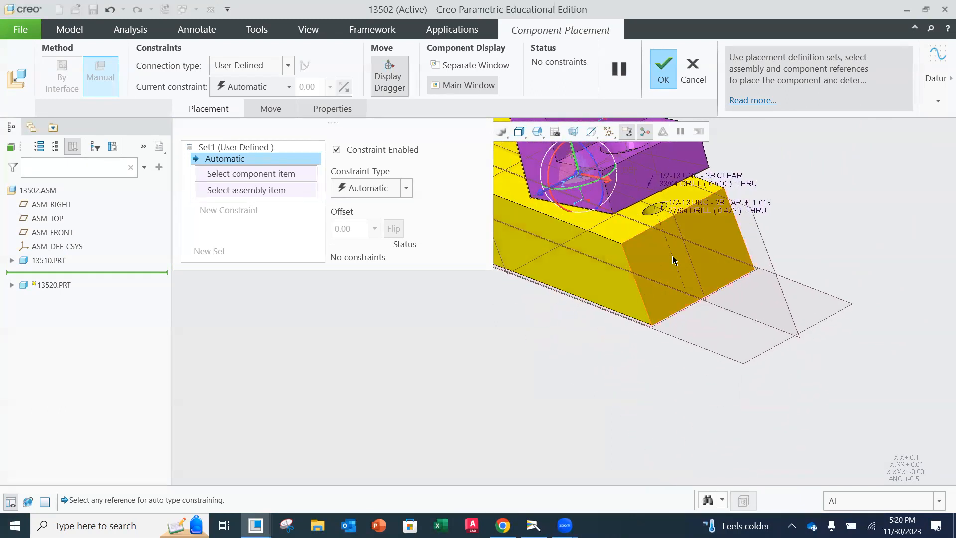
pyautogui.click(407, 188)
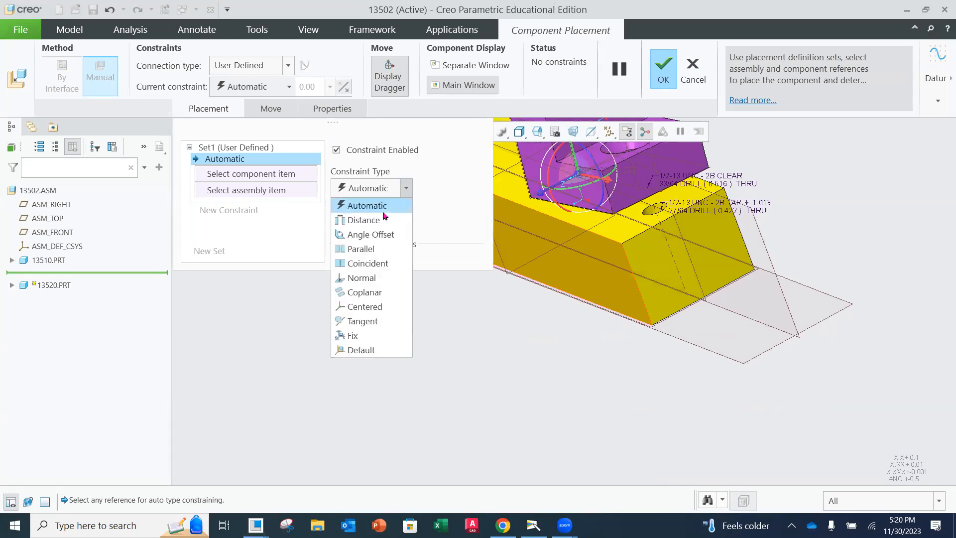
pyautogui.click(377, 264)
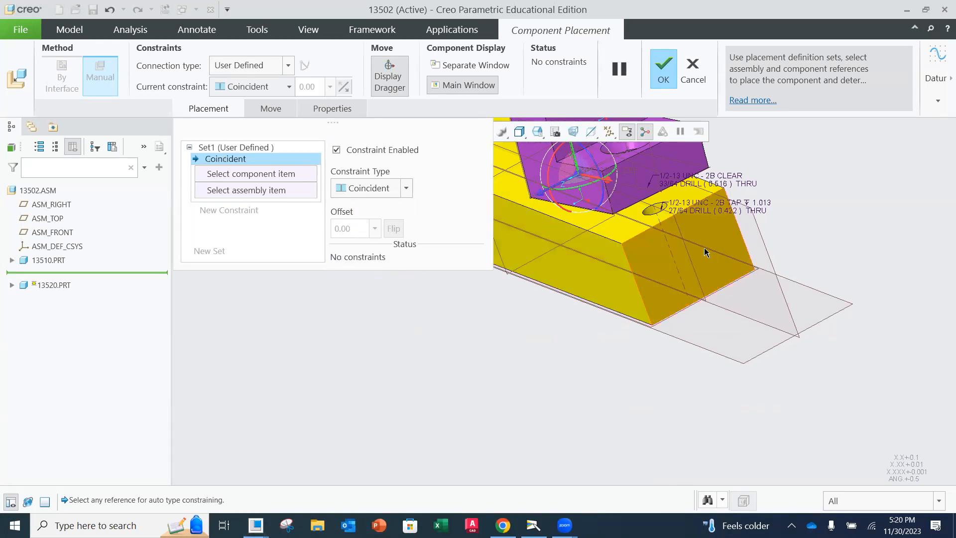
pyautogui.click(670, 249)
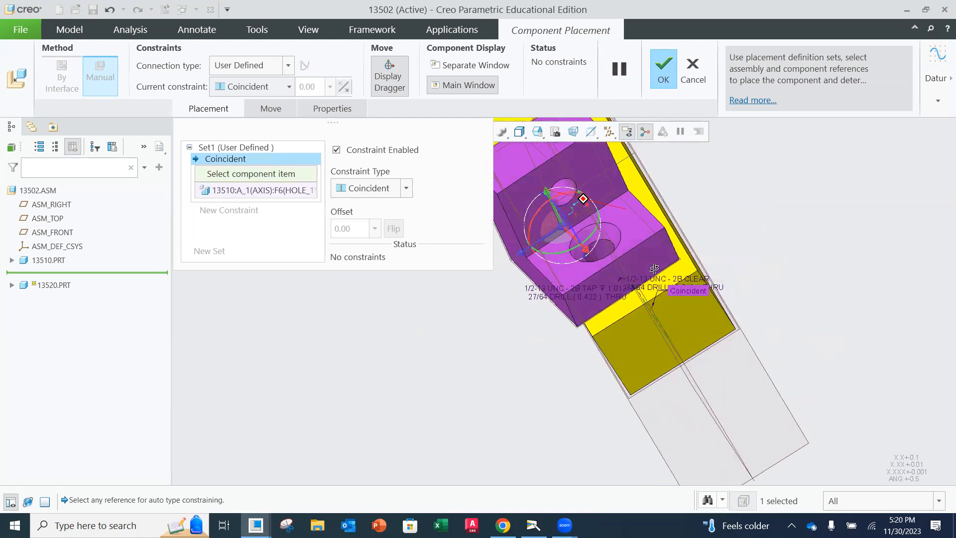
pyautogui.moveTo(655, 269); pyautogui.dragTo(642, 277, button='middle')
pyautogui.scroll(-3, 584, 273)
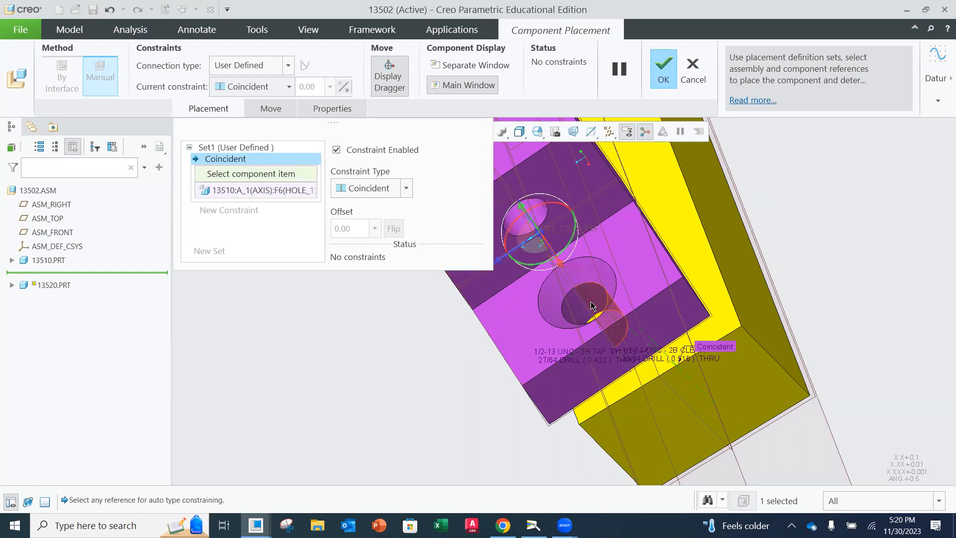
pyautogui.click(592, 305)
# Add a second constraint that makes the end bracket's bottom face coincident with the base's top face
pyautogui.moveTo(604, 261); pyautogui.dragTo(629, 273, button='middle')
pyautogui.scroll(2, 641, 252)
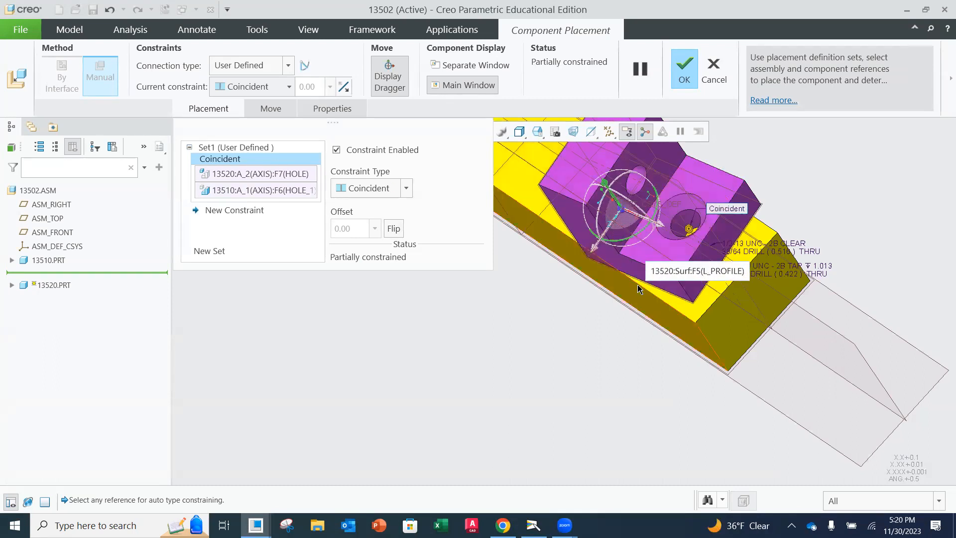
pyautogui.moveTo(586, 230)
pyautogui.mouseDown(button='middle')
pyautogui.moveTo(582, 199)
pyautogui.moveTo(581, 218)
pyautogui.mouseUp(button='middle')
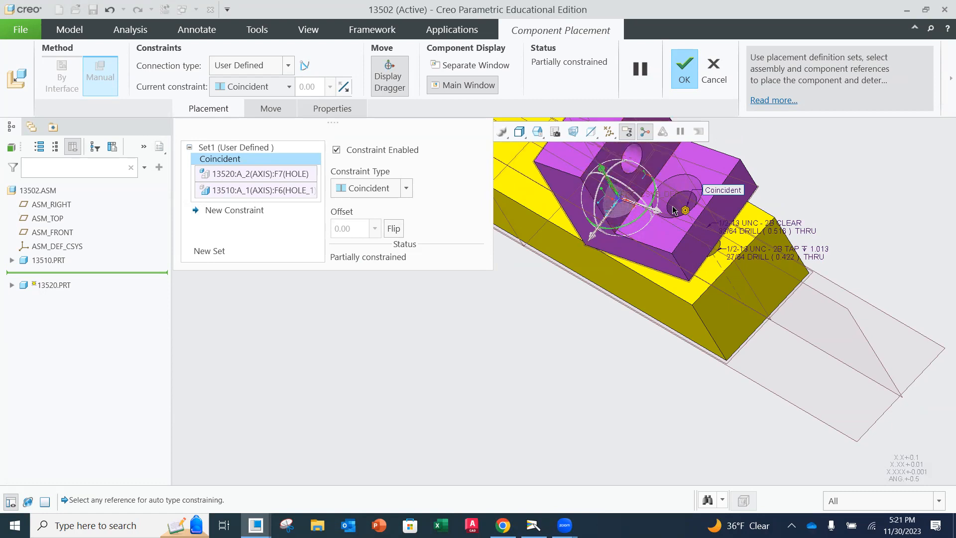
pyautogui.click(244, 211)
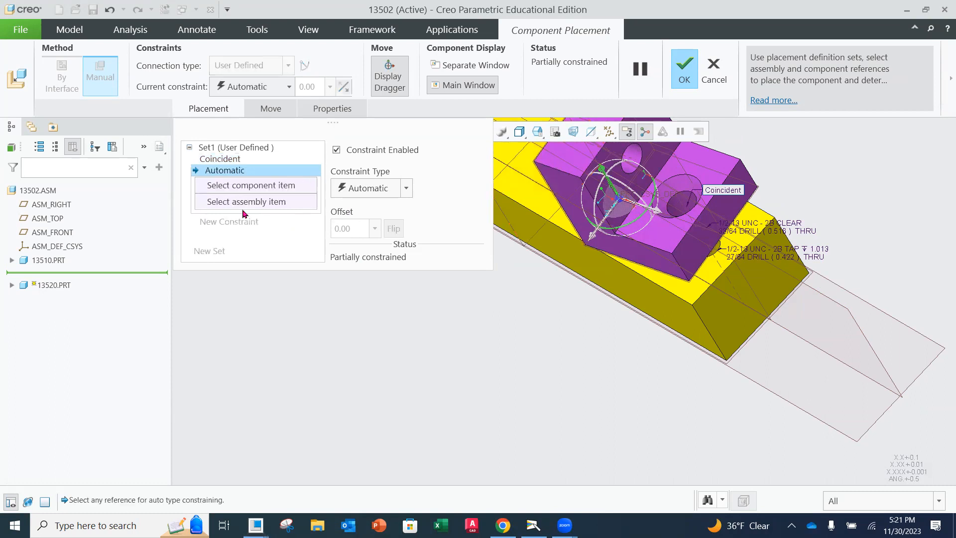
pyautogui.moveTo(553, 208); pyautogui.dragTo(659, 258, button='middle')
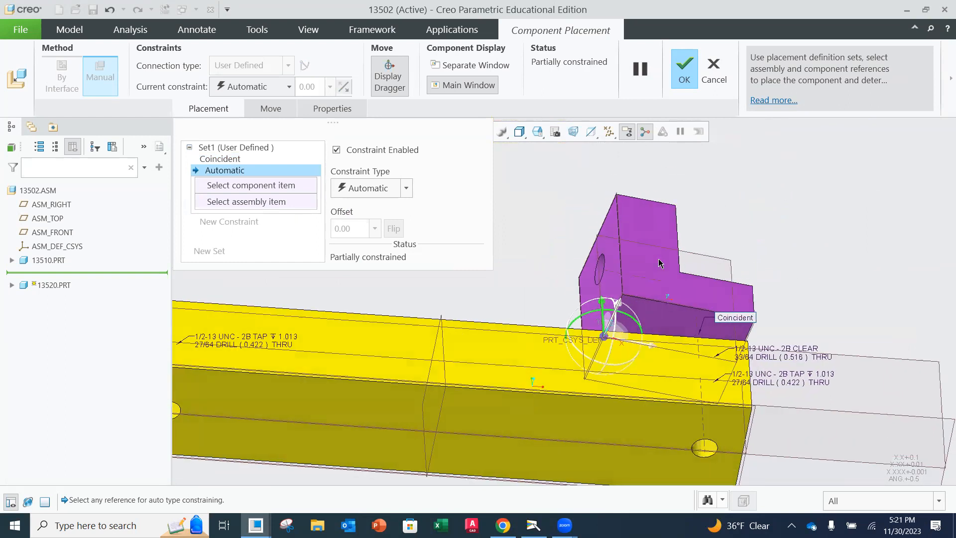
pyautogui.click(656, 317)
pyautogui.moveTo(660, 273); pyautogui.dragTo(655, 335, button='middle')
pyautogui.click(649, 376)
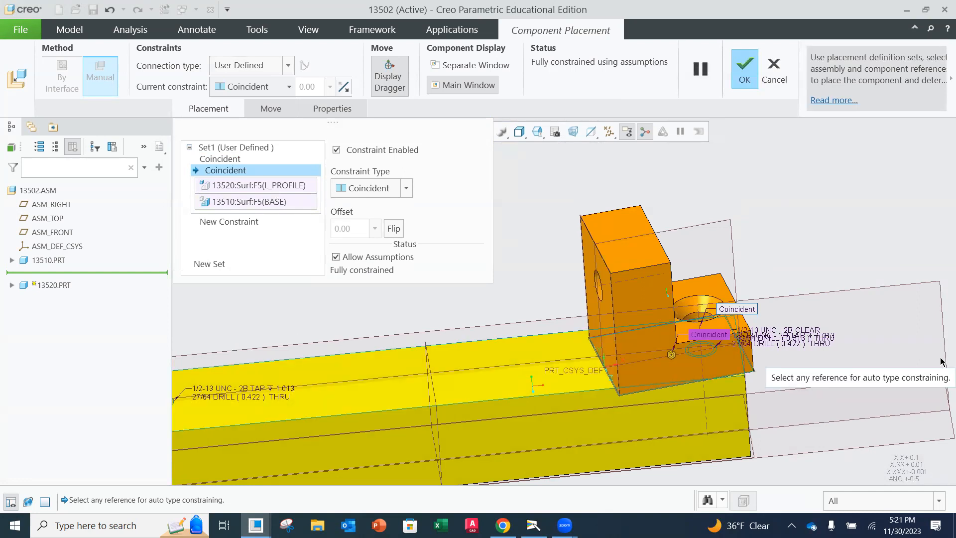
# Try a Parallel constraint between the end bracket's hole axis and the base's end face, and delete it
pyautogui.moveTo(941, 361); pyautogui.dragTo(635, 389, button='middle')
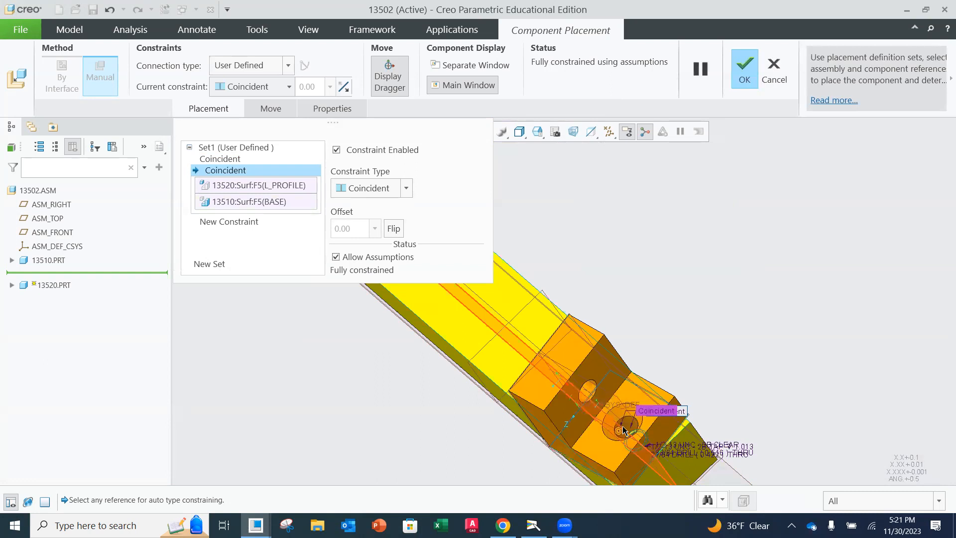
pyautogui.moveTo(623, 429); pyautogui.dragTo(630, 400, button='middle')
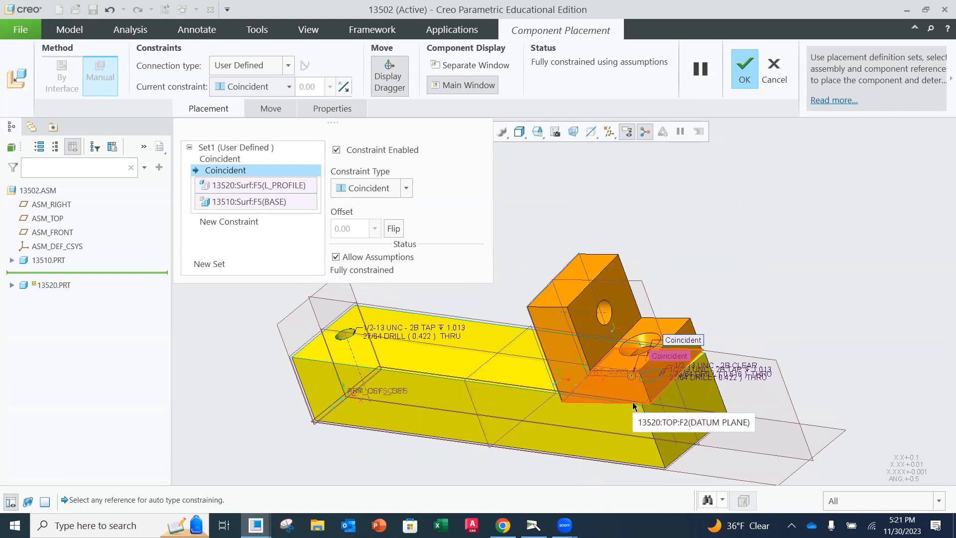
pyautogui.click(235, 228)
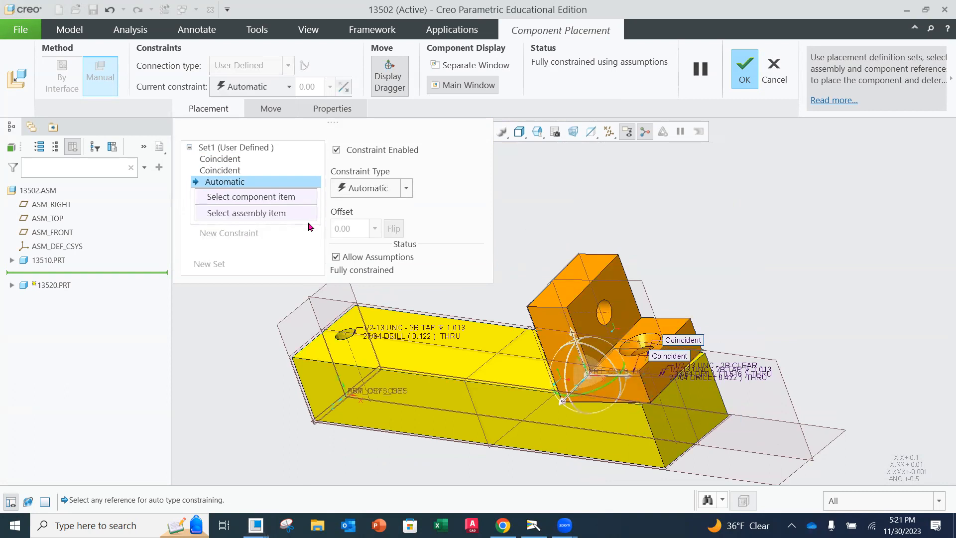
pyautogui.click(407, 189)
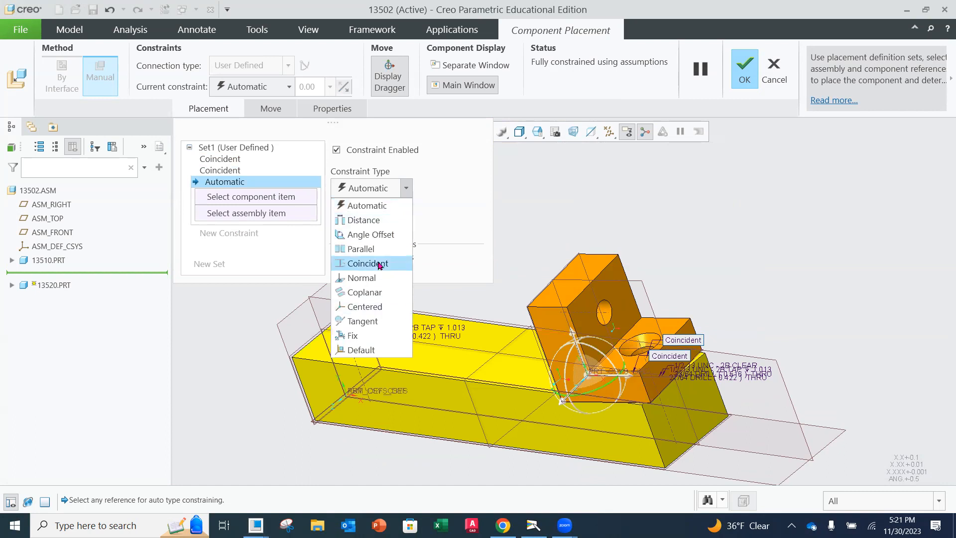
pyautogui.click(377, 254)
pyautogui.moveTo(562, 378); pyautogui.dragTo(663, 344, button='middle')
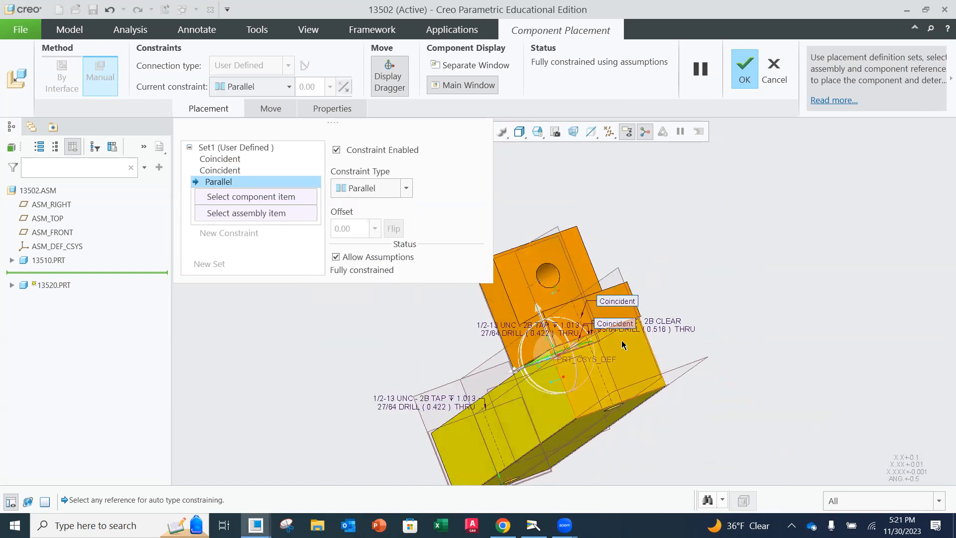
pyautogui.click(579, 324)
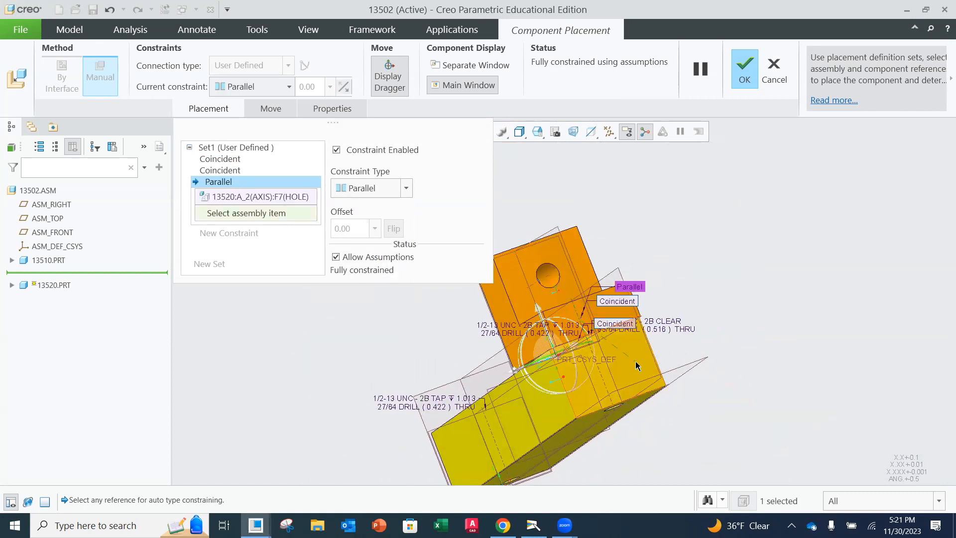
pyautogui.click(636, 364)
pyautogui.moveTo(610, 358); pyautogui.dragTo(649, 376, button='middle')
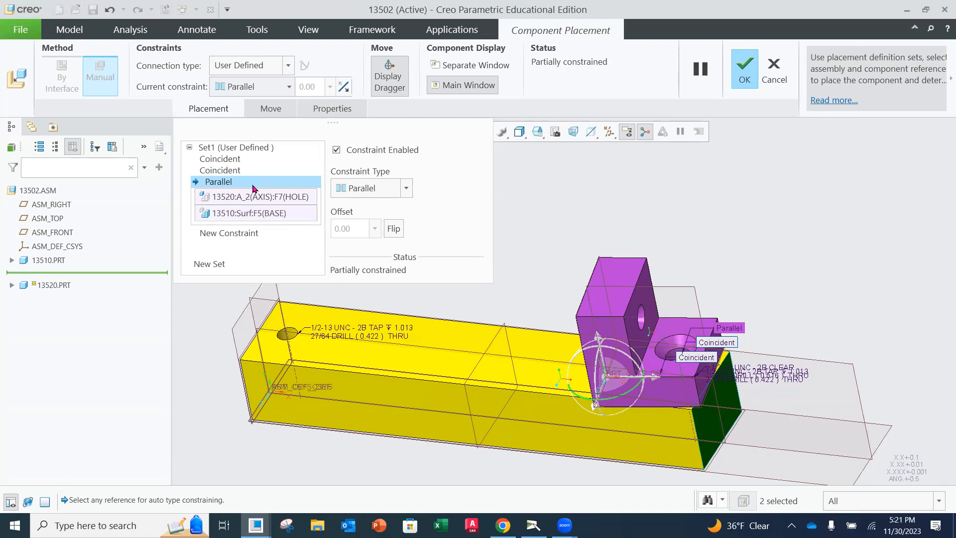
pyautogui.rightClick(258, 183)
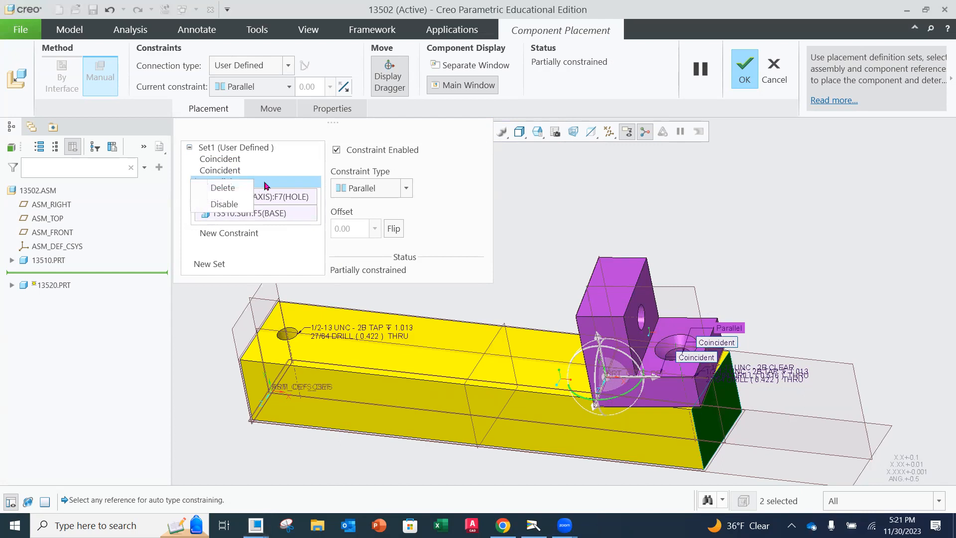
pyautogui.click(225, 187)
# Add a Parallel constraint between the end face of the bracket's lower leg and the base's end face
pyautogui.click(243, 220)
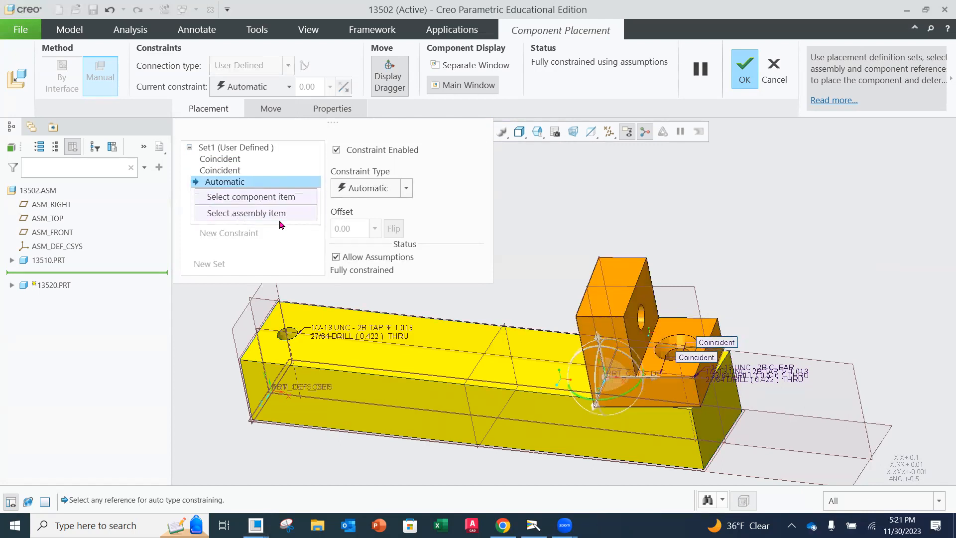
pyautogui.click(405, 189)
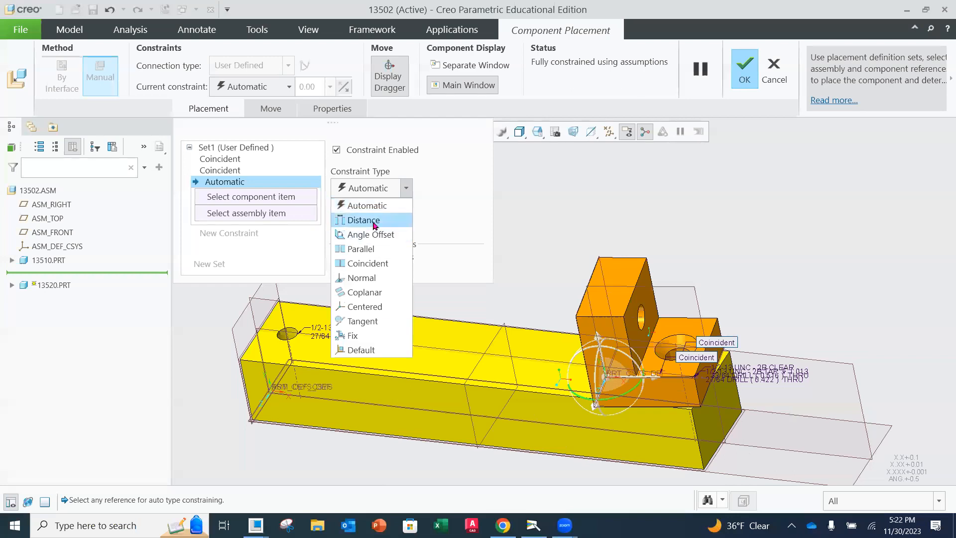
pyautogui.click(369, 250)
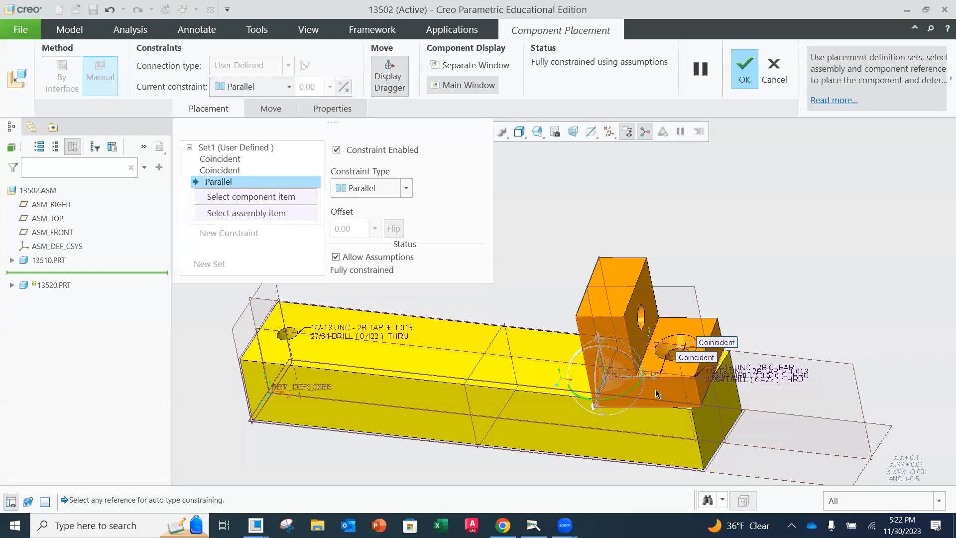
pyautogui.moveTo(573, 309); pyautogui.dragTo(555, 374, button='middle')
pyautogui.scroll(-3, 562, 415)
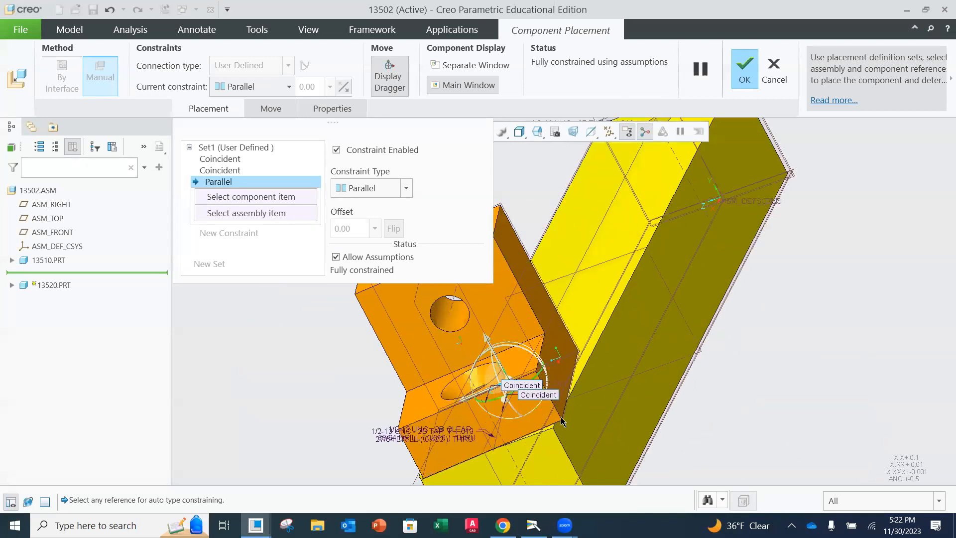
pyautogui.click(520, 423)
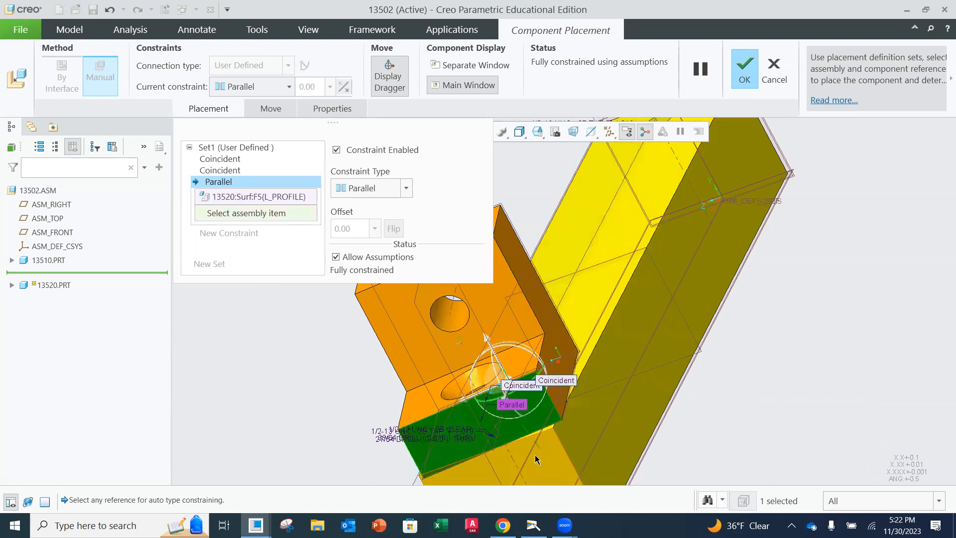
pyautogui.moveTo(548, 462); pyautogui.dragTo(603, 431, button='middle')
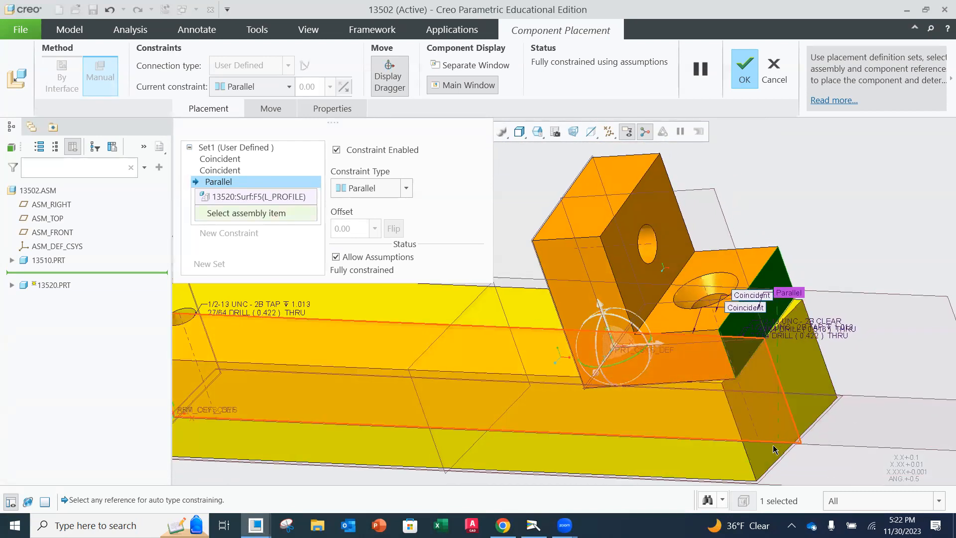
pyautogui.click(760, 466)
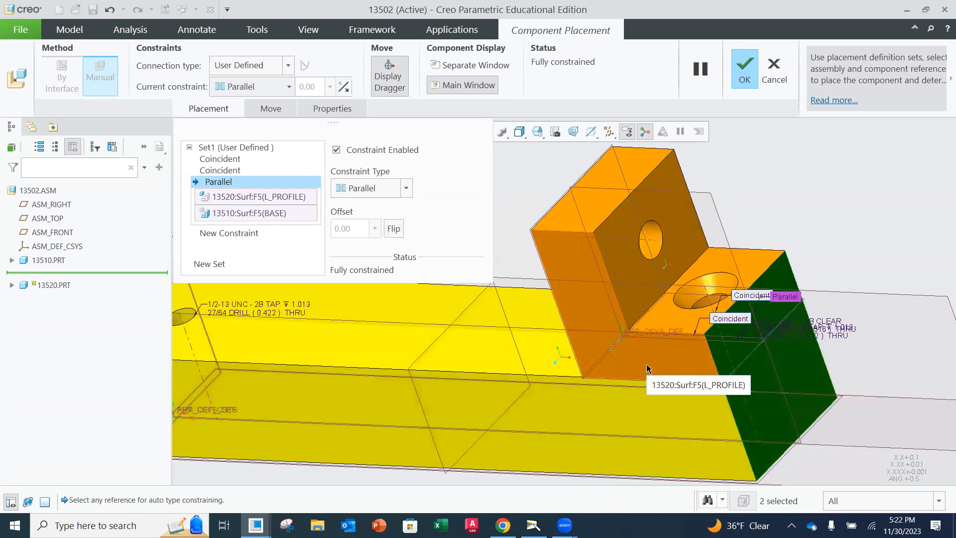
# Check the end bracket's orientation on the base and accept its placement
pyautogui.scroll(3, 615, 298)
pyautogui.moveTo(623, 282); pyautogui.dragTo(591, 333, button='middle')
pyautogui.moveTo(641, 302); pyautogui.dragTo(613, 299, button='middle')
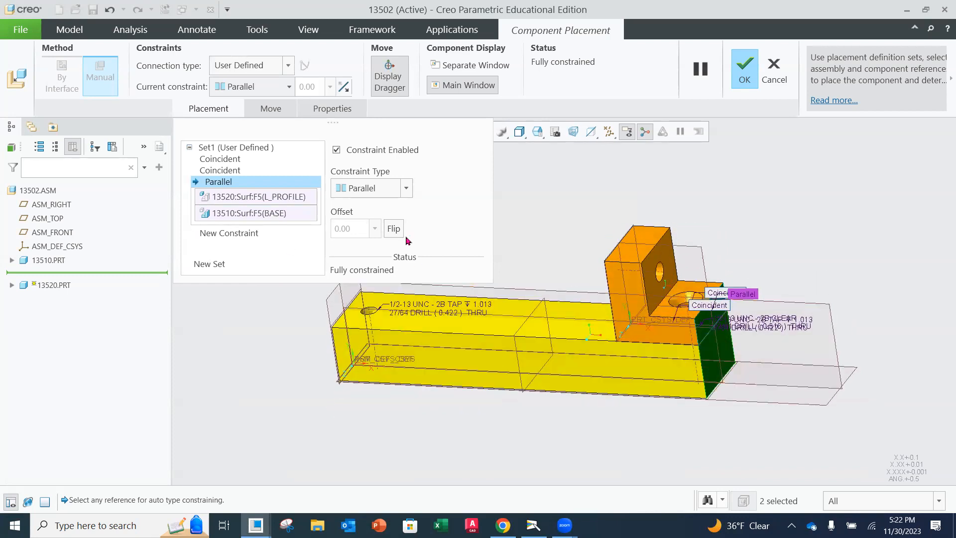
pyautogui.moveTo(714, 317); pyautogui.dragTo(662, 340, button='middle')
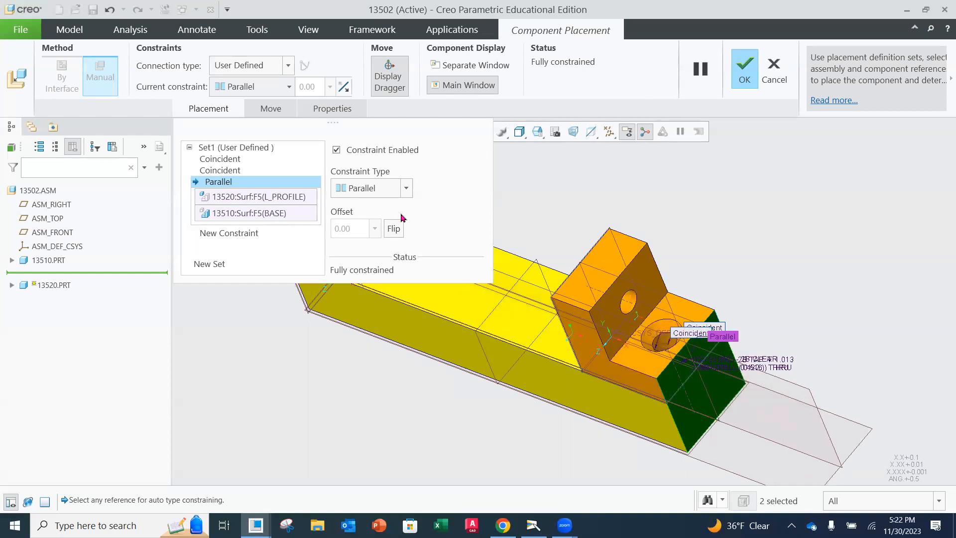
pyautogui.click(751, 71)
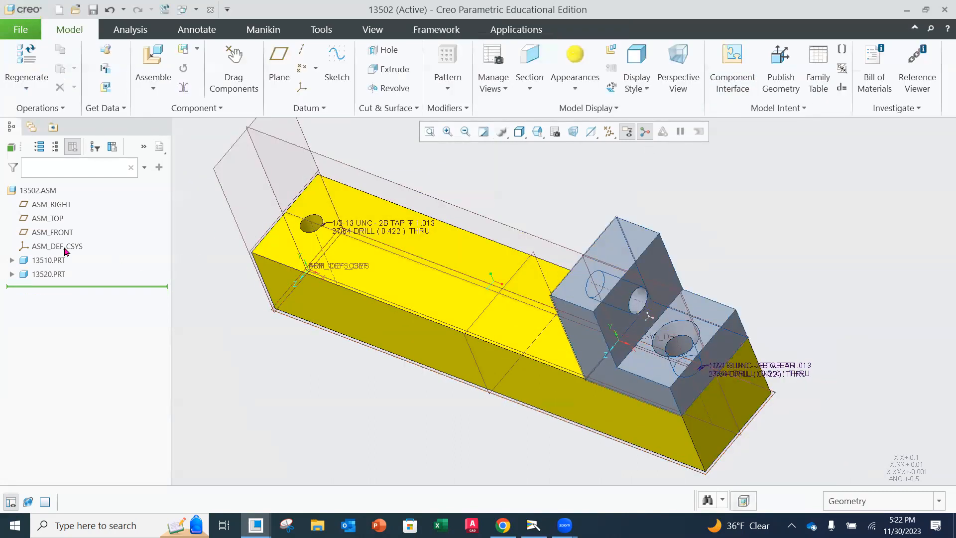
# Apply the blue appearance to the end bracket part 13520
pyautogui.moveTo(427, 279)
pyautogui.mouseDown(button='middle')
pyautogui.moveTo(458, 256)
pyautogui.moveTo(435, 263)
pyautogui.mouseUp(button='middle')
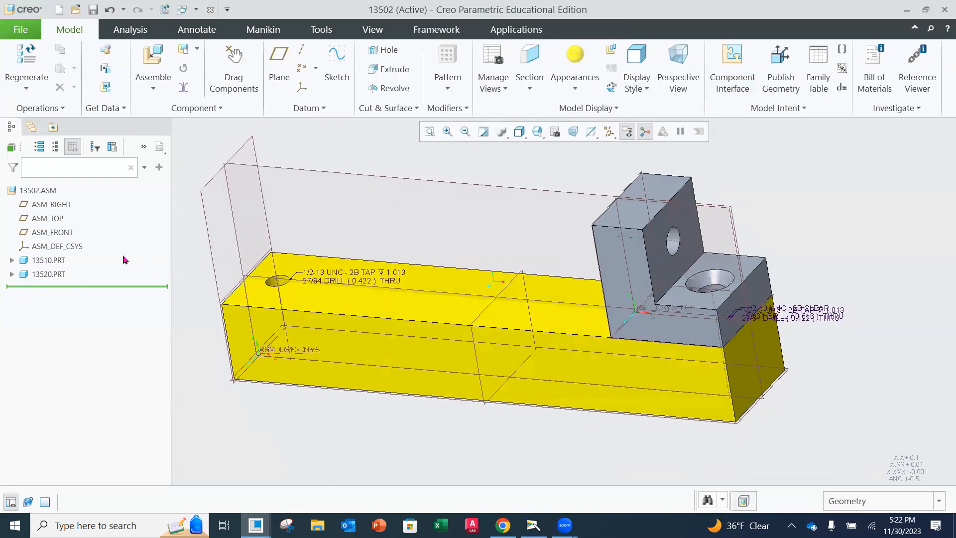
pyautogui.click(45, 274)
pyautogui.click(575, 80)
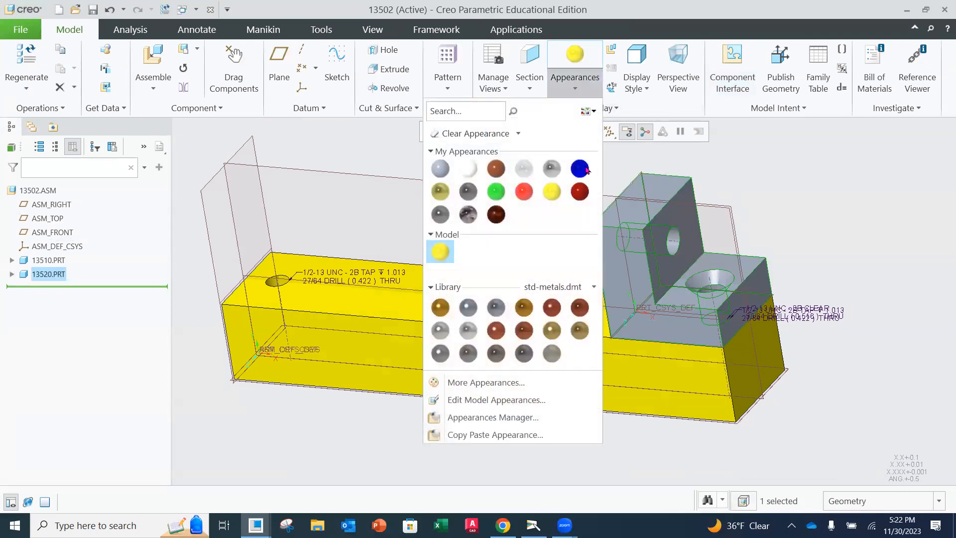
pyautogui.click(581, 169)
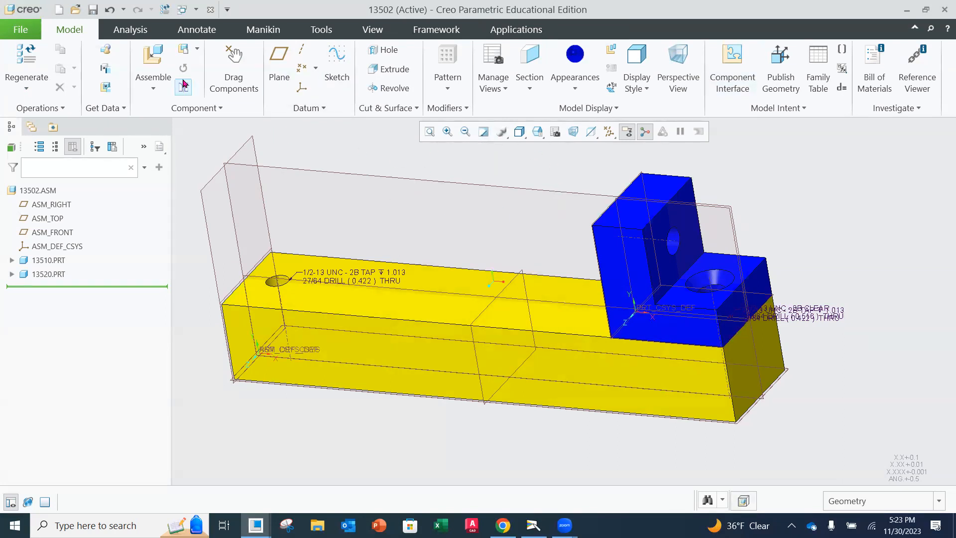
# Insert a second end bracket 13520.prt and move it, turned around, above the free end of the base
pyautogui.click(153, 63)
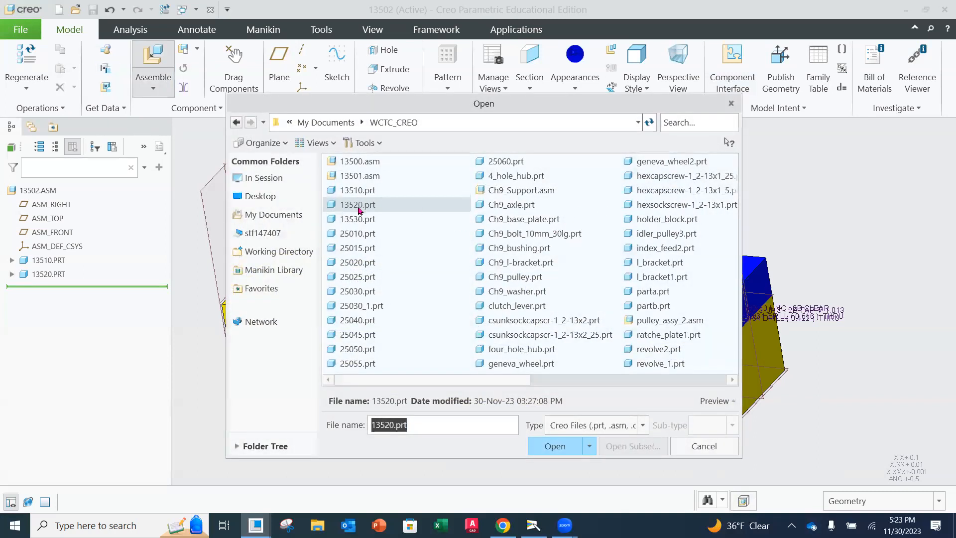
pyautogui.click(543, 447)
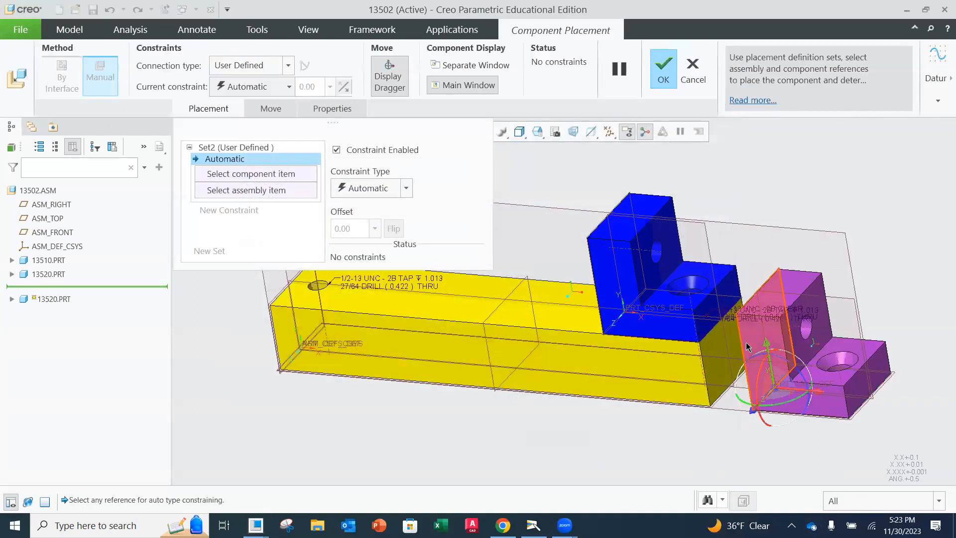
pyautogui.scroll(-2, 667, 341)
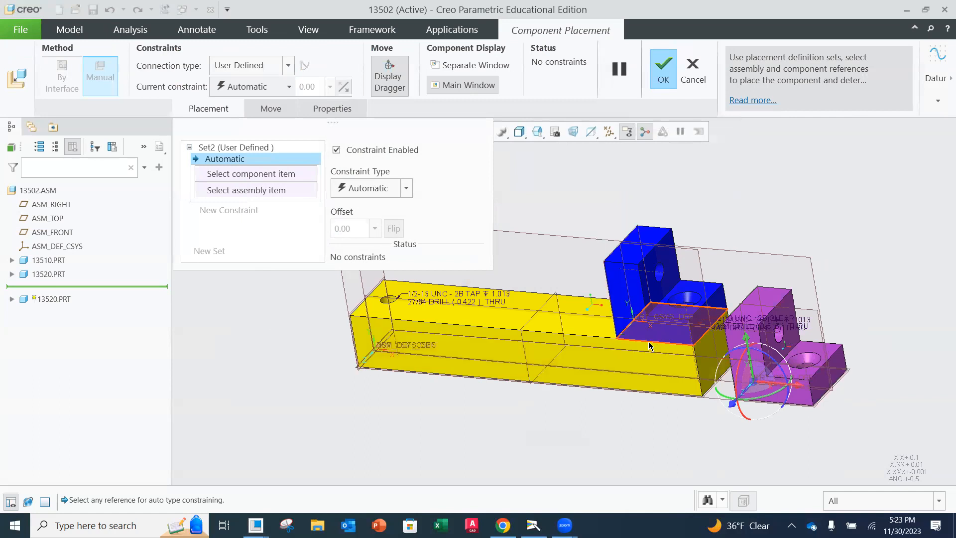
pyautogui.scroll(-2, 748, 378)
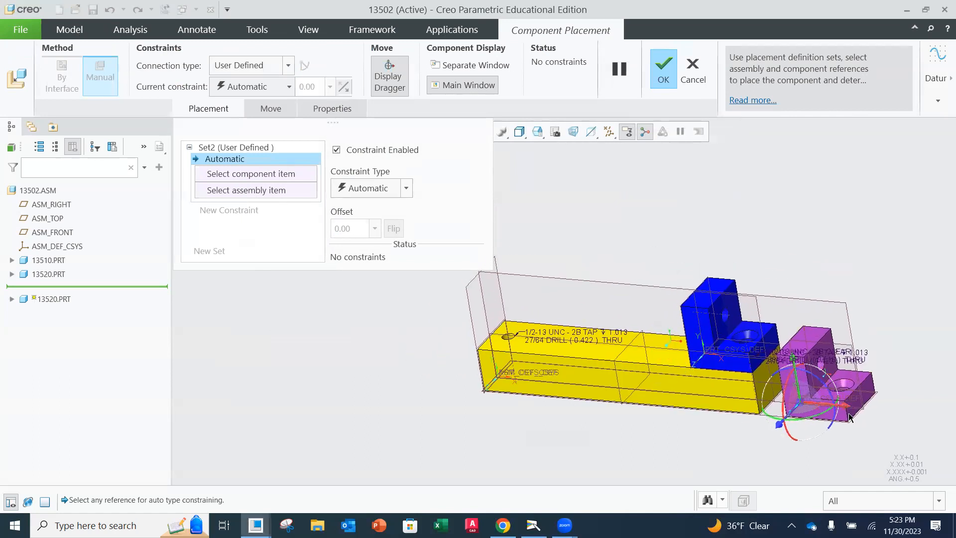
pyautogui.moveTo(833, 409); pyautogui.dragTo(491, 329)
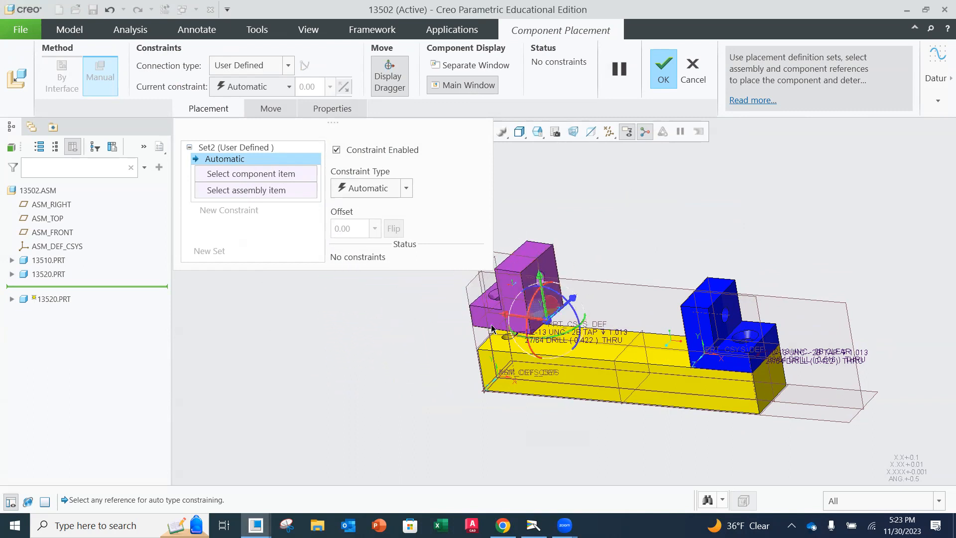
# Add a Coincident constraint between the second bracket's countersunk hole axis and the tapped hole axis at the base's free end
pyautogui.click(407, 189)
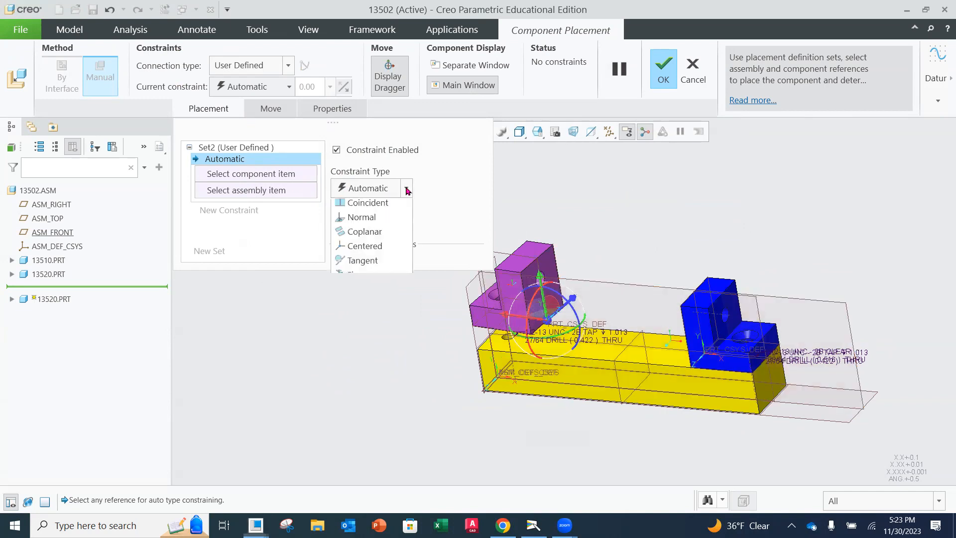
pyautogui.click(366, 264)
pyautogui.scroll(-1, 513, 328)
pyautogui.scroll(5, 513, 329)
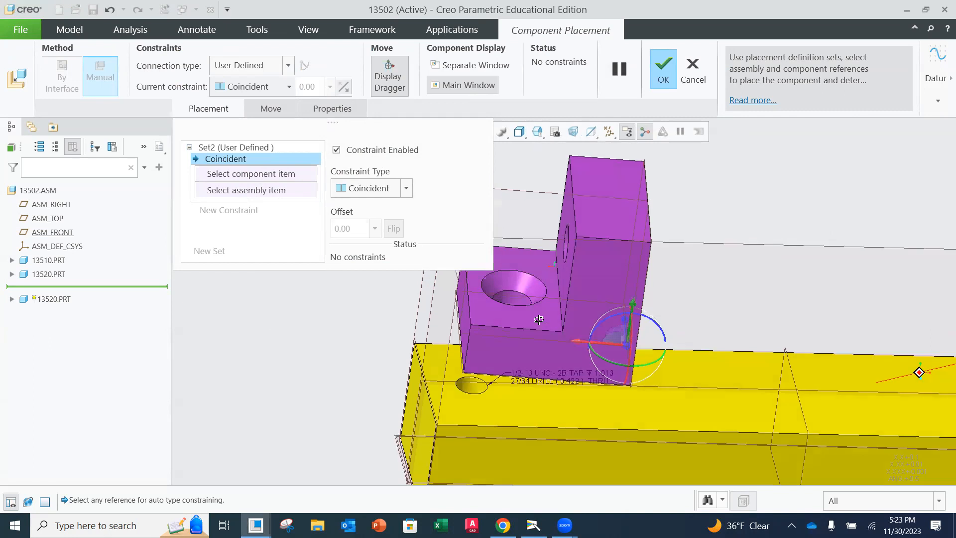
pyautogui.moveTo(539, 319); pyautogui.dragTo(493, 318, button='middle')
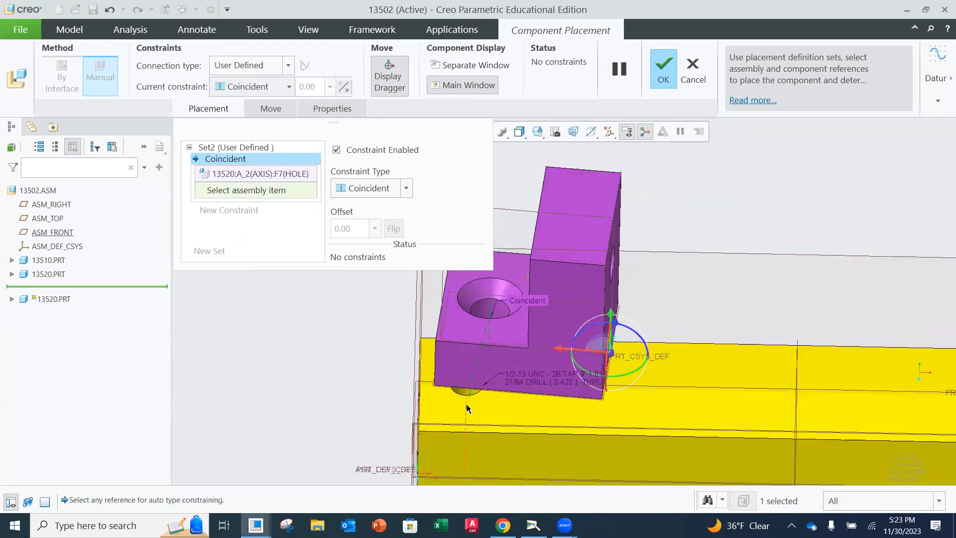
pyautogui.click(465, 410)
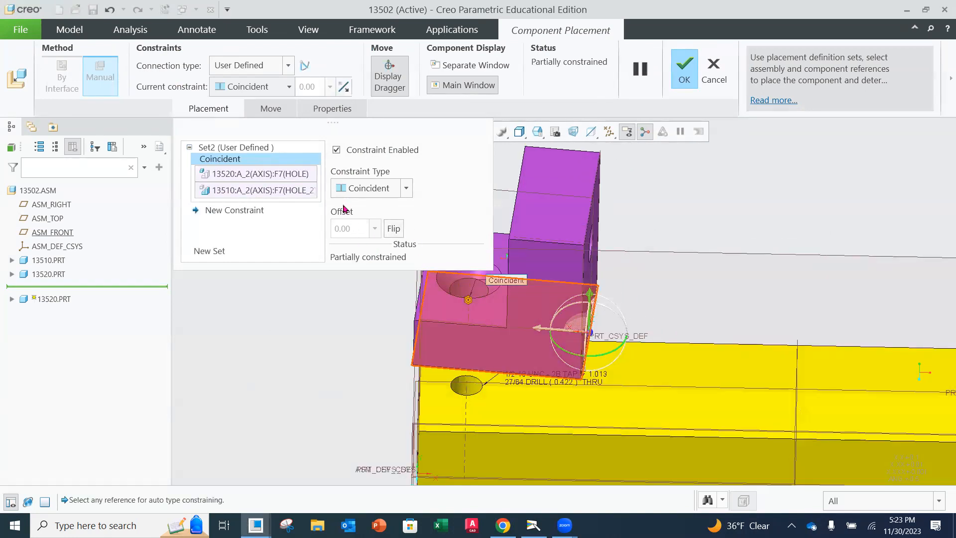
# Add a second Coincident constraint between the bracket's bottom face and the base's top face
pyautogui.click(234, 210)
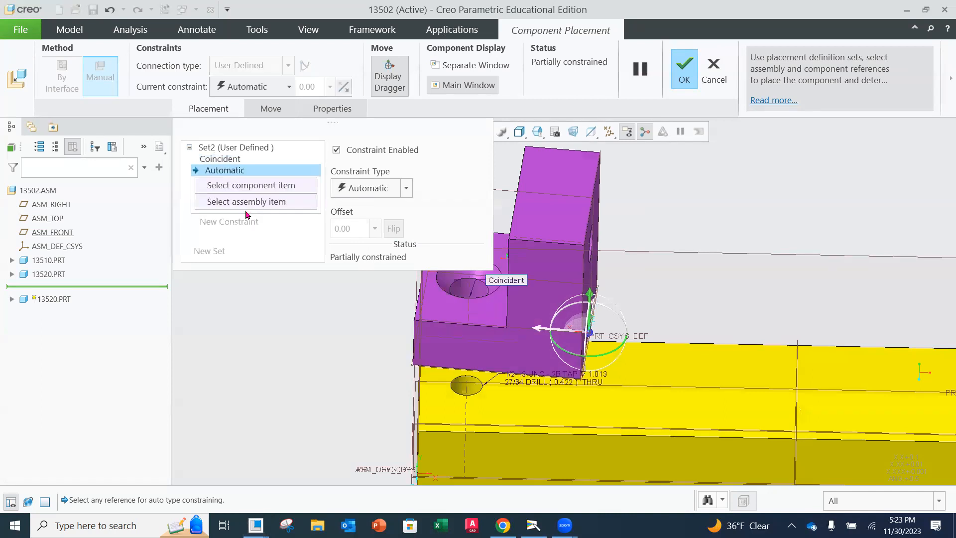
pyautogui.click(401, 188)
pyautogui.click(379, 263)
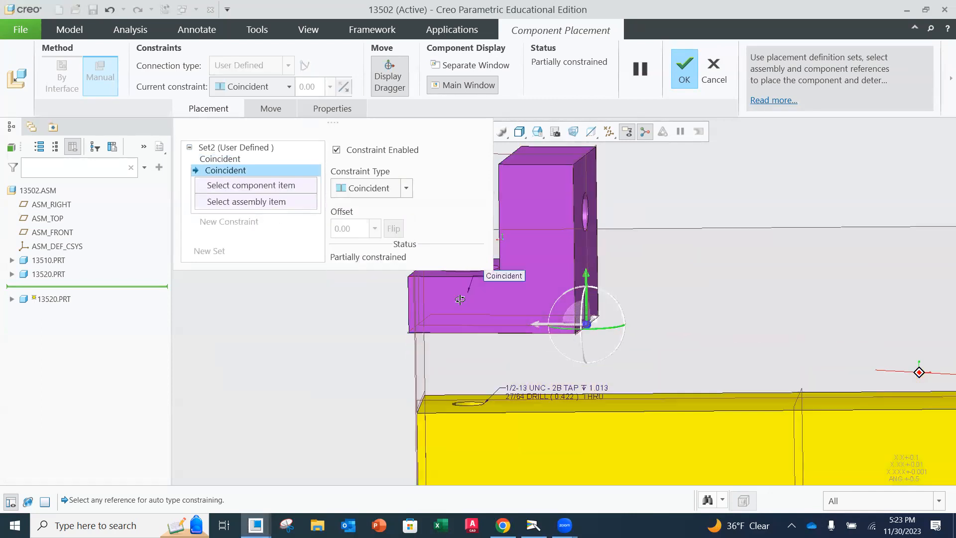
pyautogui.click(505, 309)
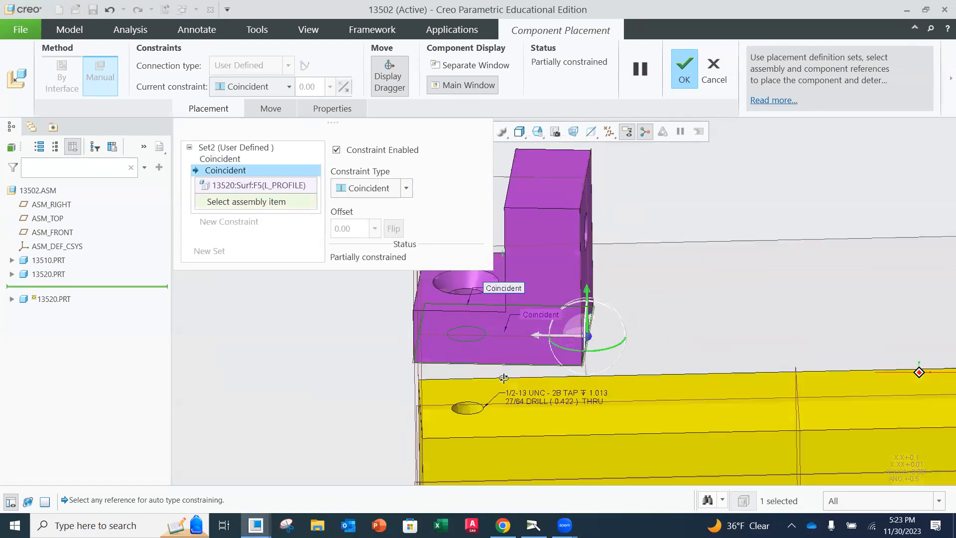
pyautogui.click(537, 426)
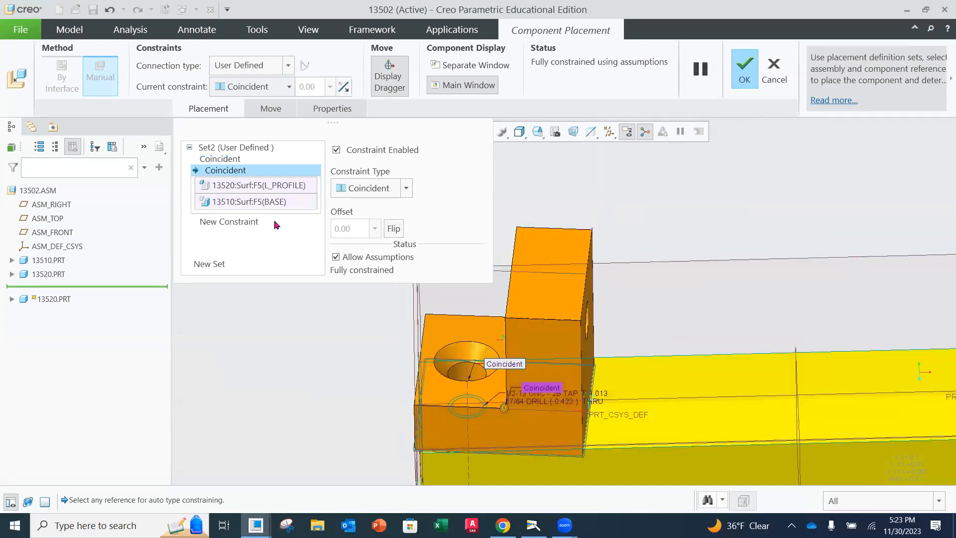
# Add a Parallel constraint between the second bracket's side face and the base's long side face, and accept the placement
pyautogui.click(232, 222)
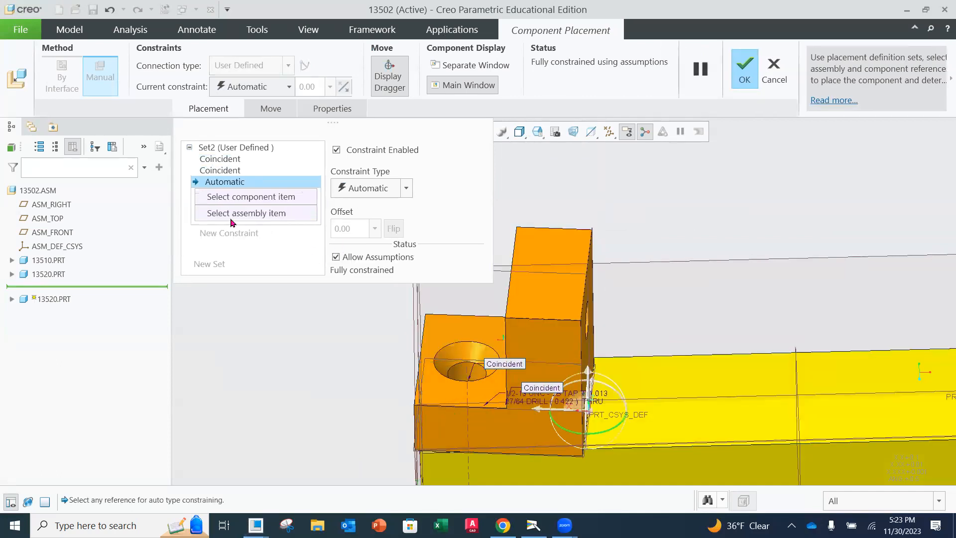
pyautogui.click(407, 188)
pyautogui.click(362, 247)
pyautogui.moveTo(619, 352); pyautogui.dragTo(611, 322, button='middle')
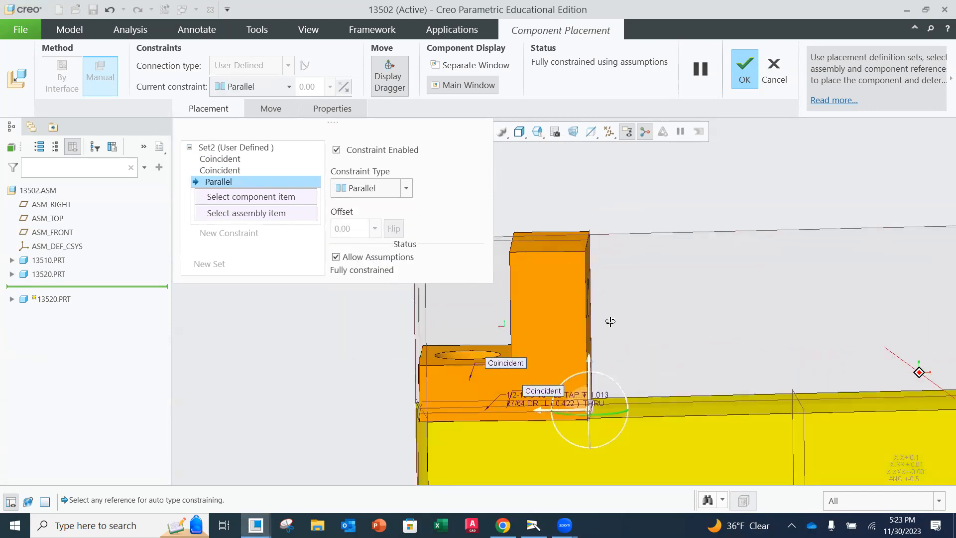
pyautogui.click(556, 345)
pyautogui.click(668, 442)
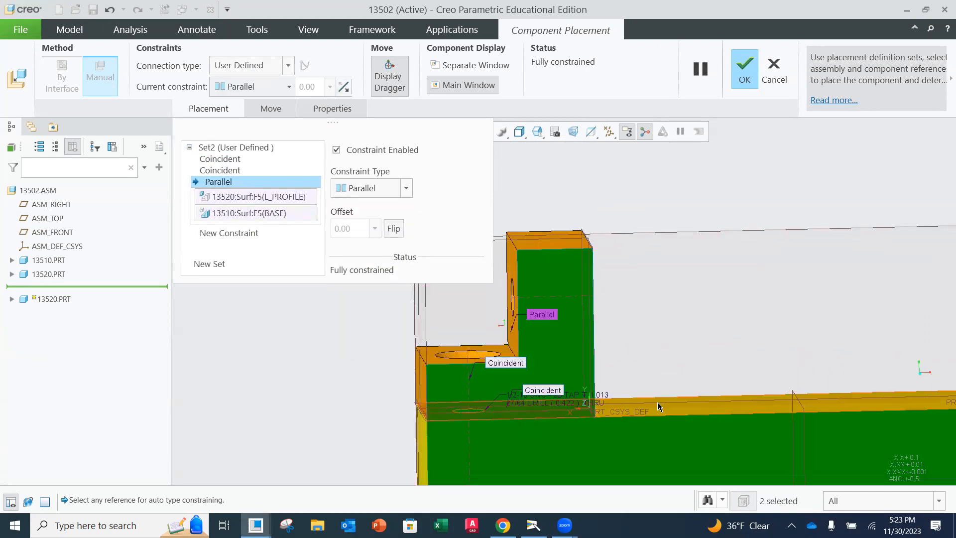
pyautogui.scroll(-2, 612, 370)
pyautogui.scroll(3, 601, 362)
pyautogui.scroll(1, 629, 347)
pyautogui.moveTo(631, 346); pyautogui.dragTo(641, 361, button='middle')
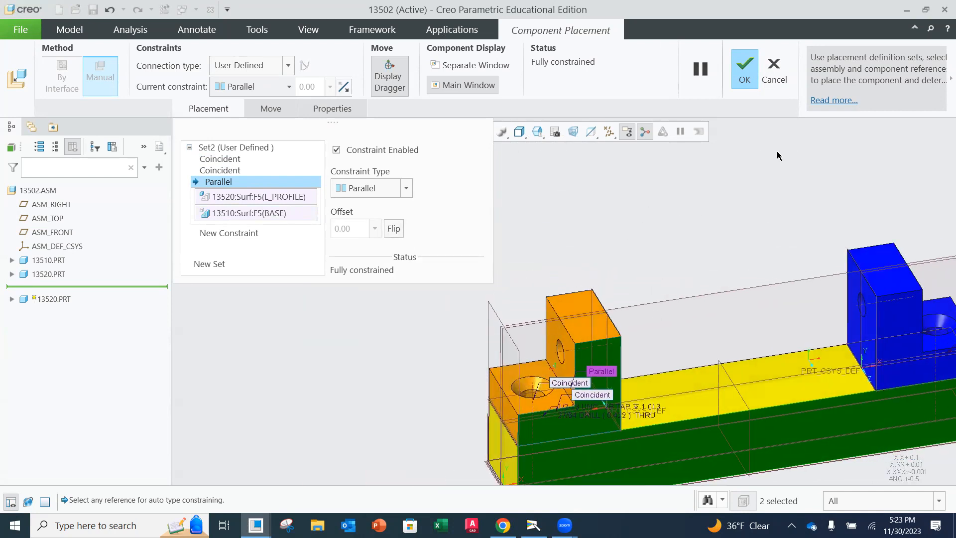
pyautogui.click(745, 73)
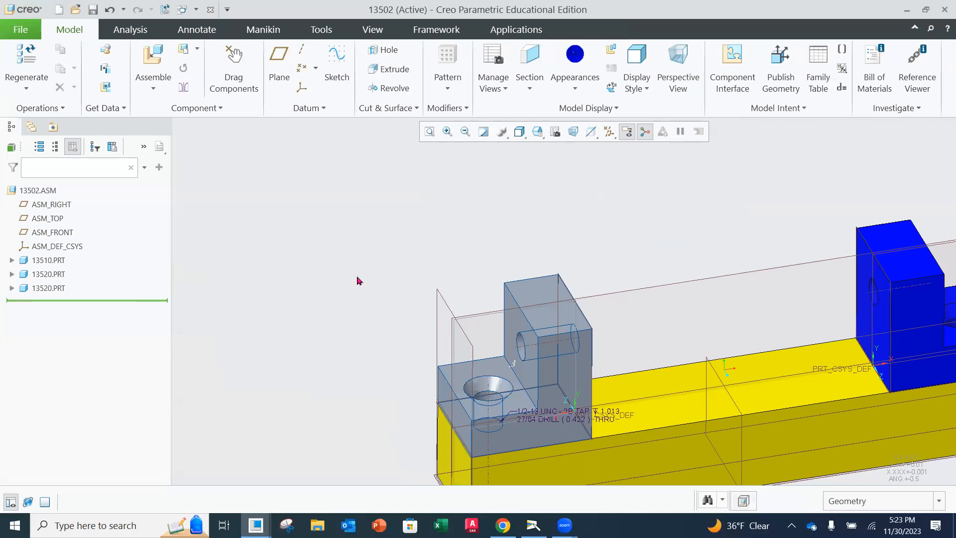
# Apply the blue appearance to the second end bracket 13520
pyautogui.click(39, 291)
pyautogui.click(575, 80)
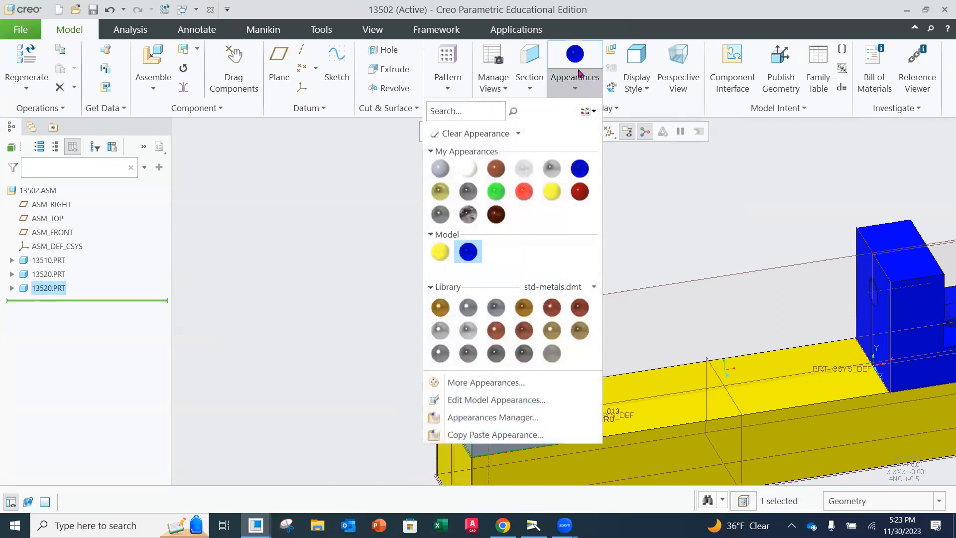
pyautogui.click(577, 64)
pyautogui.scroll(3, 649, 246)
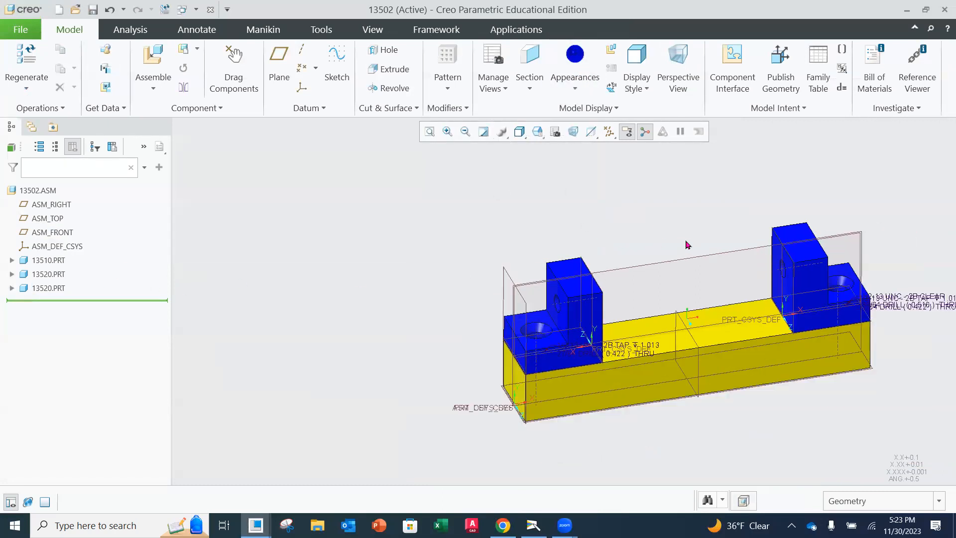
pyautogui.moveTo(688, 245); pyautogui.dragTo(668, 250, button='middle')
# Save the 13502 assembly
pyautogui.click(20, 30)
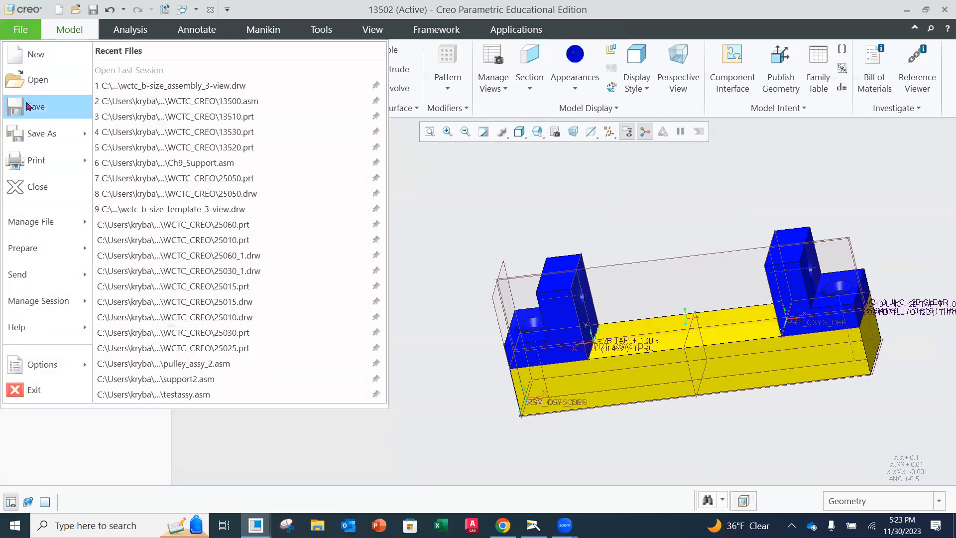
pyautogui.click(29, 105)
pyautogui.click(367, 484)
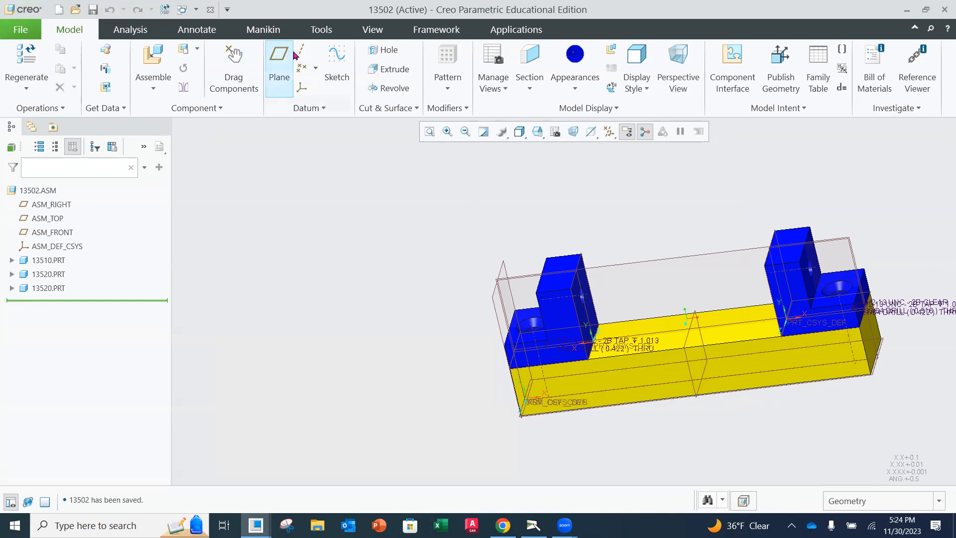
pyautogui.click(145, 60)
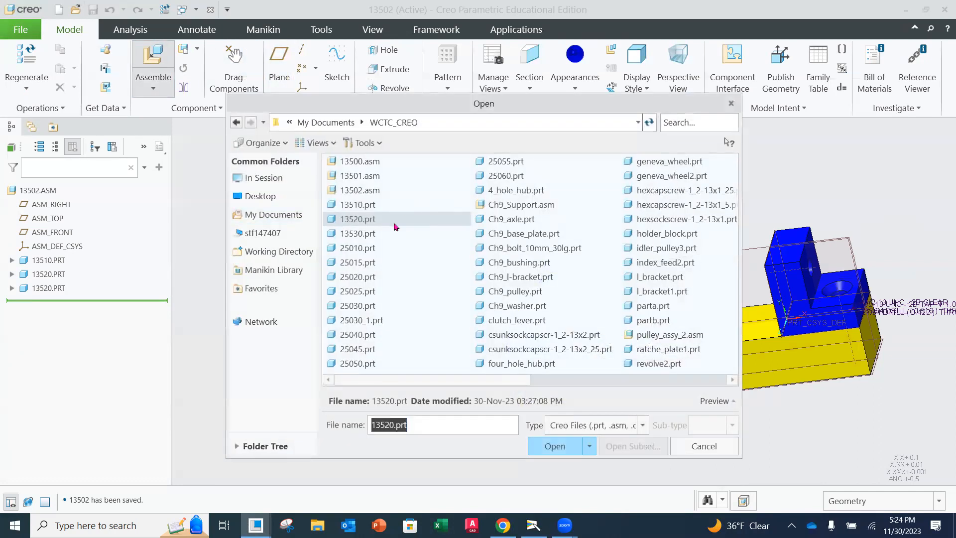
pyautogui.click(358, 233)
pyautogui.click(554, 446)
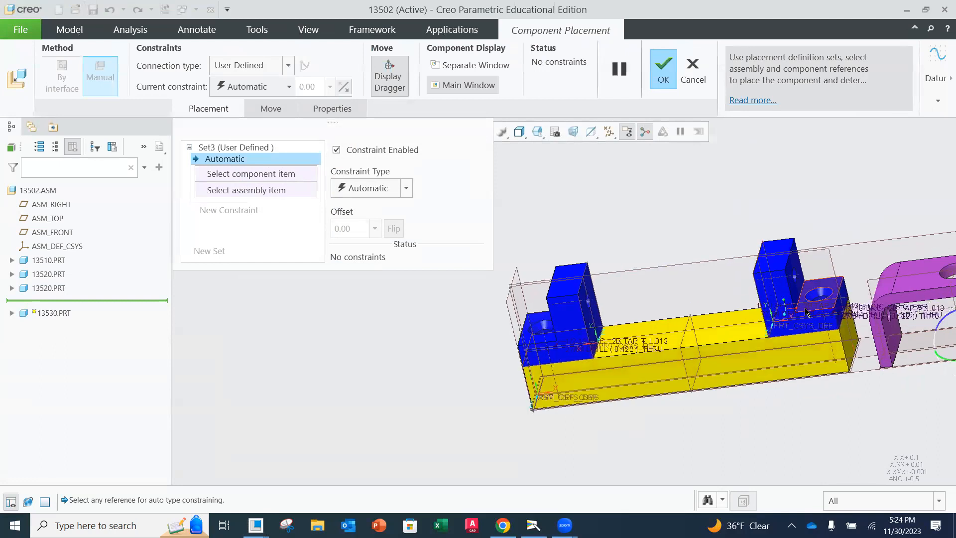
pyautogui.keyDown('shift'); pyautogui.moveTo(818, 307); pyautogui.dragTo(632, 351, button='middle'); pyautogui.keyUp('shift')
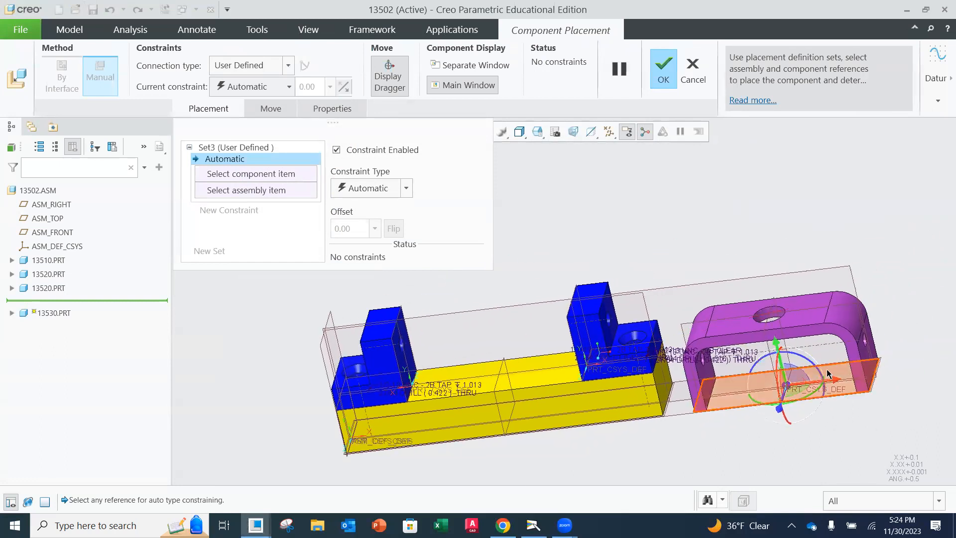
pyautogui.moveTo(773, 362); pyautogui.dragTo(750, 255)
pyautogui.moveTo(807, 278); pyautogui.dragTo(559, 302)
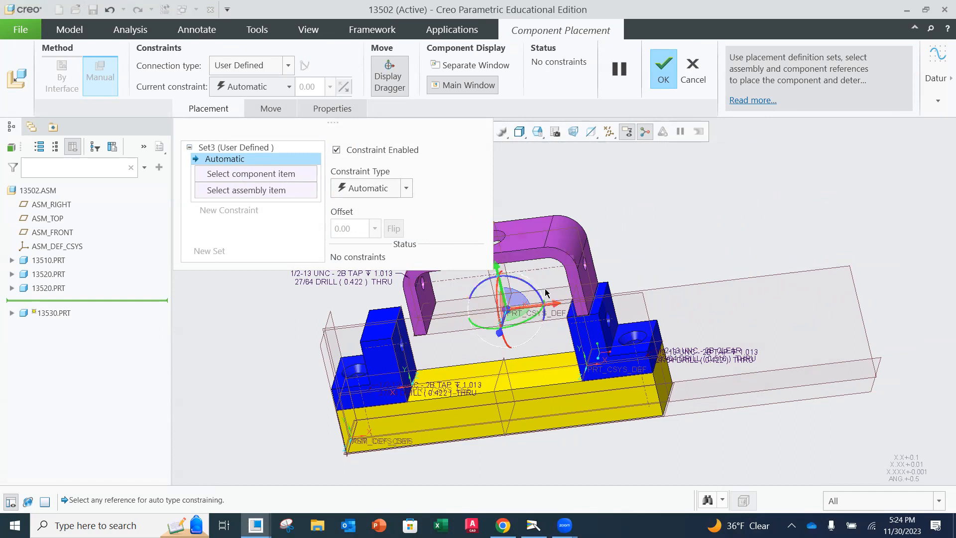
pyautogui.keyDown('shift'); pyautogui.moveTo(544, 284); pyautogui.dragTo(692, 284, button='middle'); pyautogui.keyUp('shift')
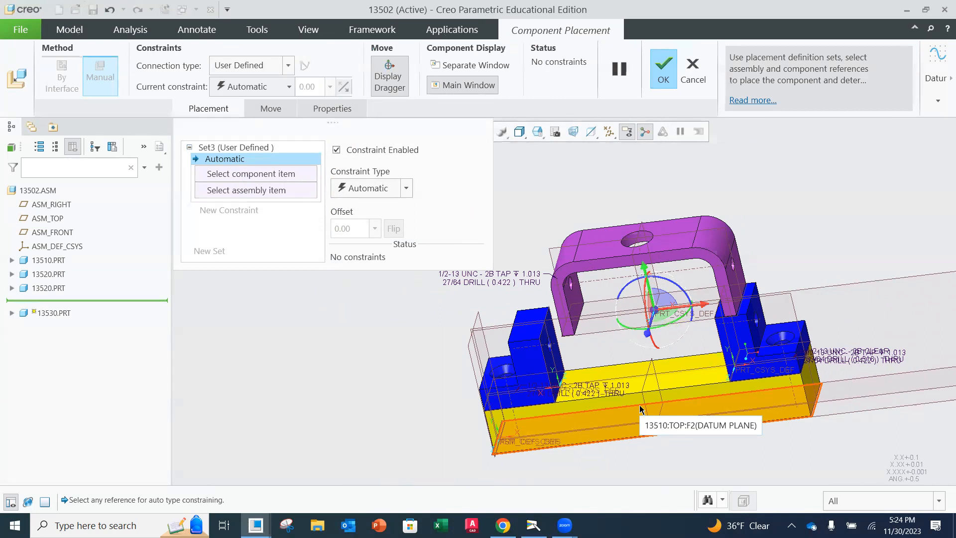
pyautogui.click(693, 70)
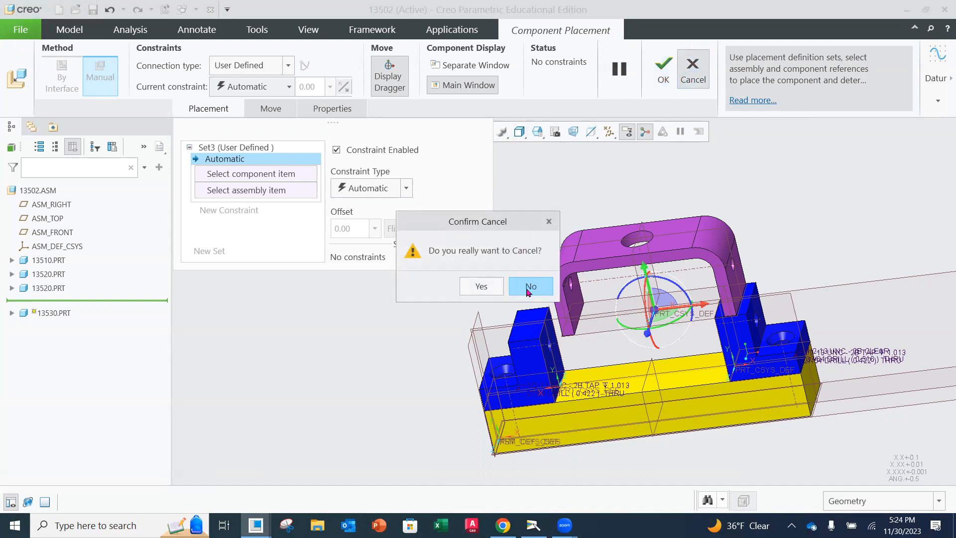
pyautogui.click(481, 286)
# Open the base part 13510.prt, examine its holes and datum planes, and return to the 13502 assembly
pyautogui.click(20, 29)
pyautogui.click(40, 77)
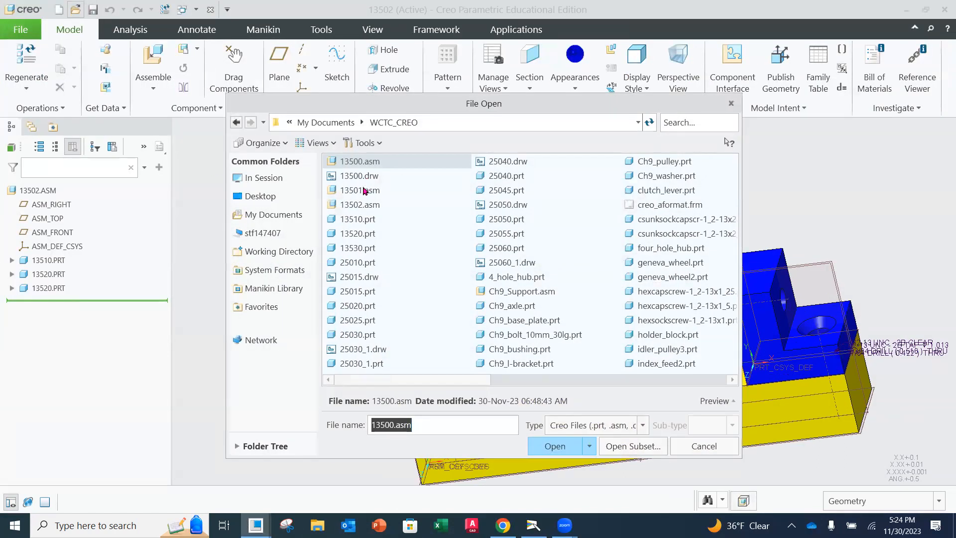
pyautogui.doubleClick(364, 218)
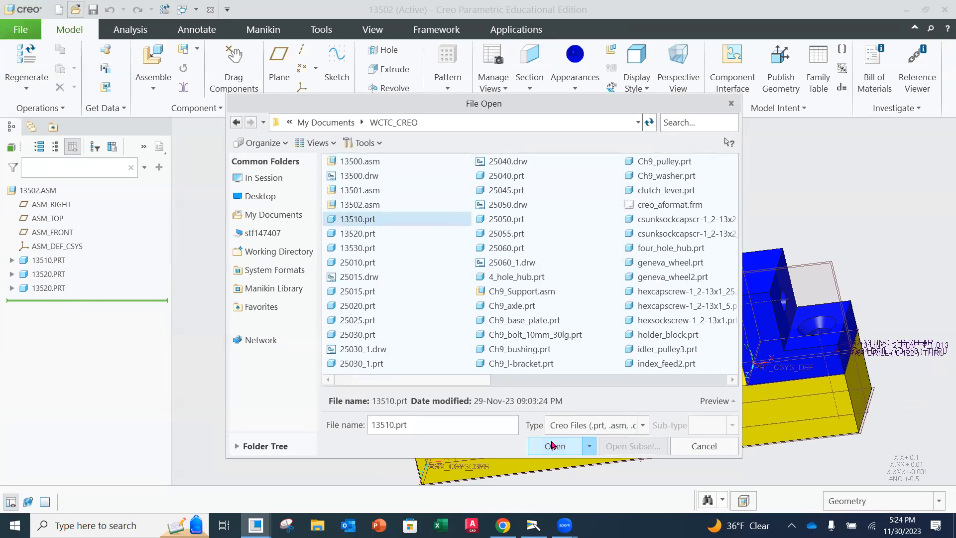
pyautogui.moveTo(586, 304); pyautogui.dragTo(287, 303, button='middle')
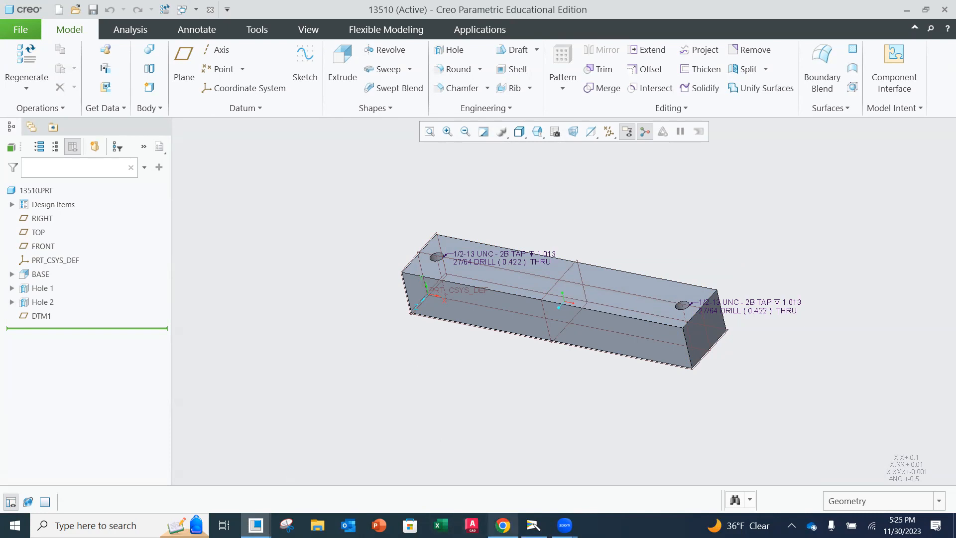
pyautogui.moveTo(256, 525)
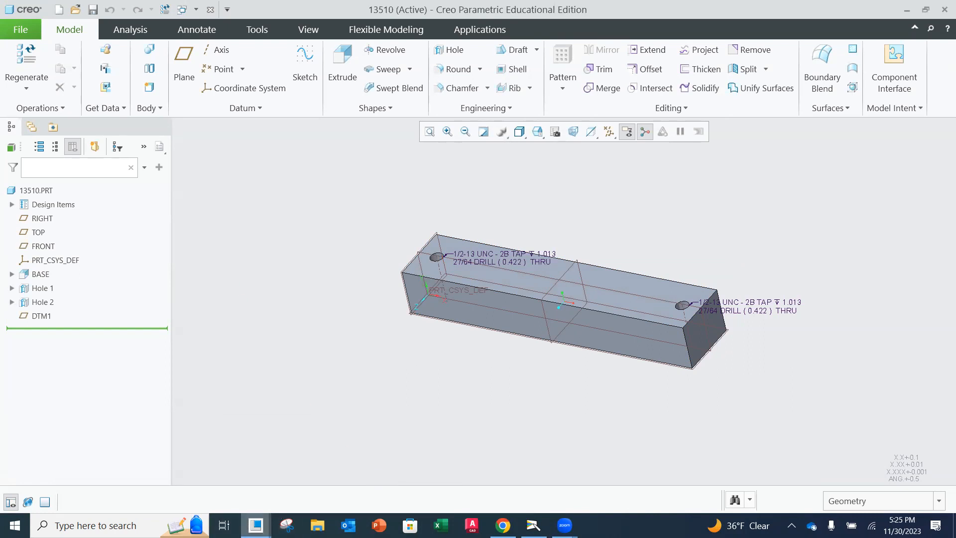
pyautogui.click(161, 471)
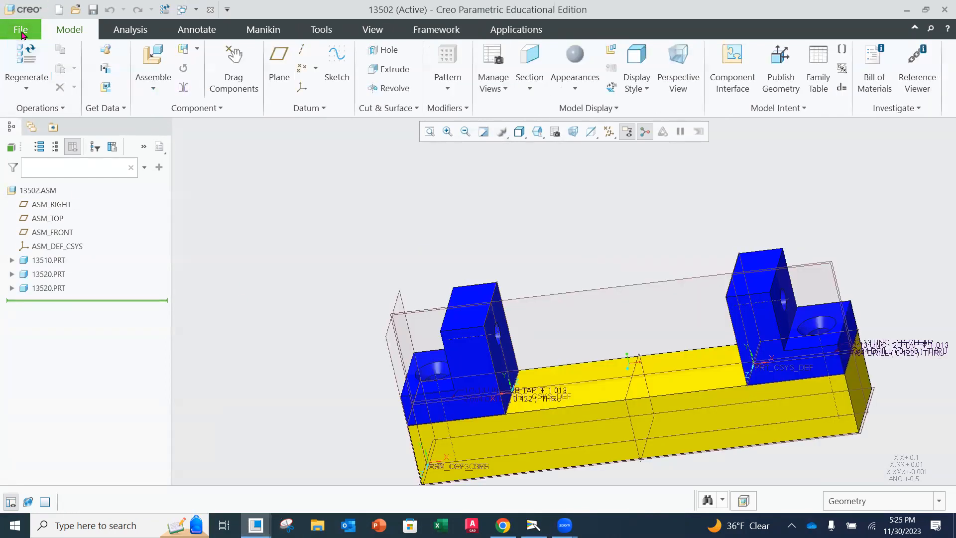
# Insert the center plate 13530.prt into the assembly and move it roughly over the base between the two end brackets
pyautogui.click(154, 60)
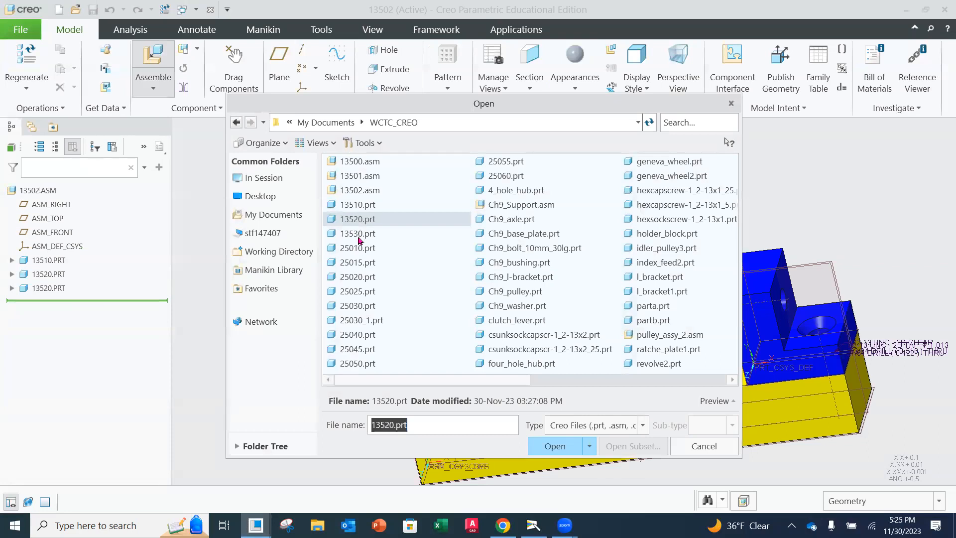
pyautogui.click(358, 234)
pyautogui.click(555, 446)
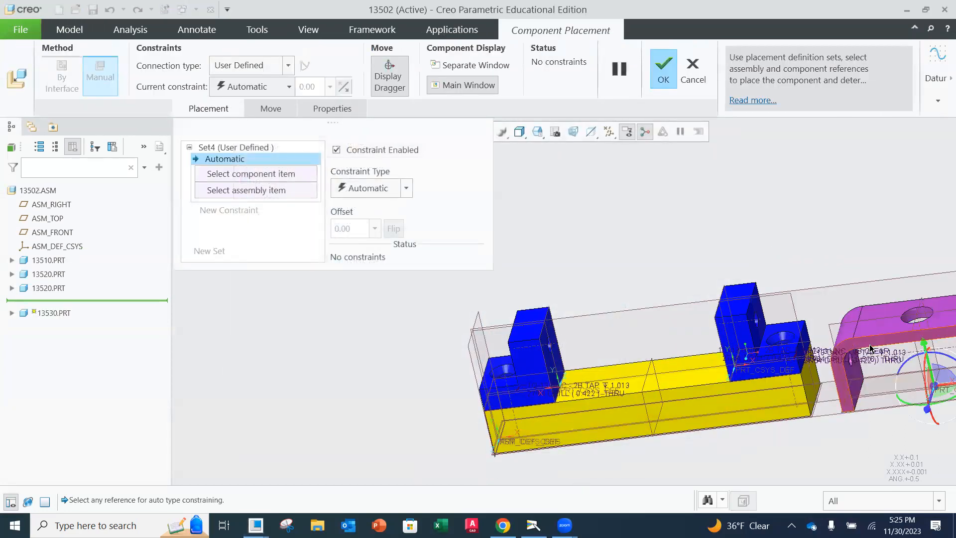
pyautogui.keyDown('shift'); pyautogui.moveTo(864, 327); pyautogui.dragTo(744, 348, button='middle'); pyautogui.keyUp('shift')
pyautogui.moveTo(815, 393); pyautogui.dragTo(573, 333)
pyautogui.moveTo(562, 313); pyautogui.dragTo(423, 191, button='middle')
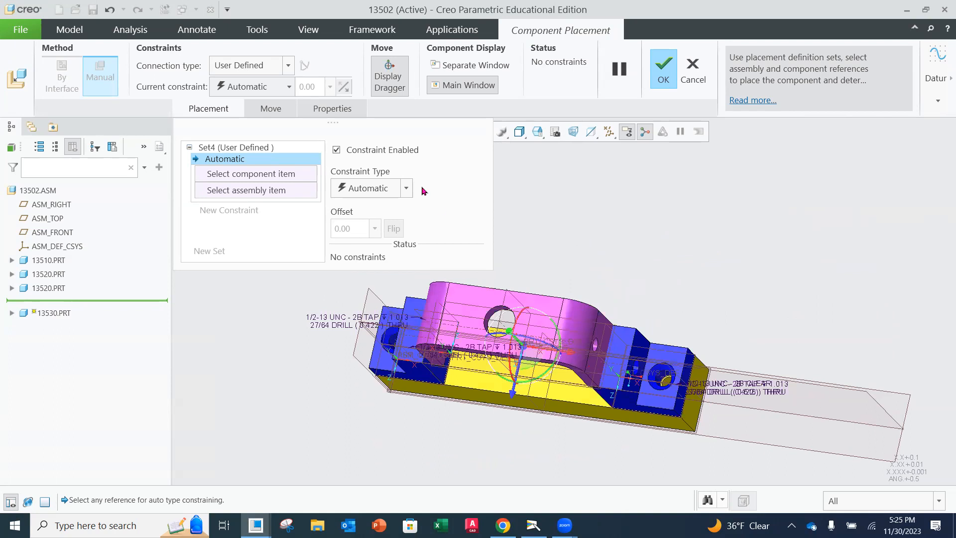
# Add a Coincident constraint between the center plate's FRONT datum plane and the assembly's ASM_FRONT plane
pyautogui.click(407, 188)
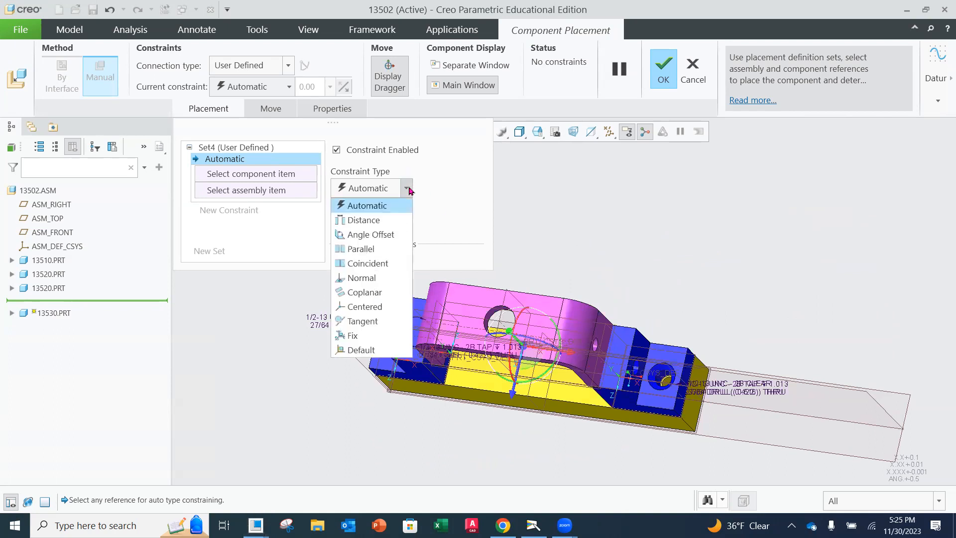
pyautogui.click(368, 269)
pyautogui.moveTo(627, 323); pyautogui.dragTo(634, 390, button='middle')
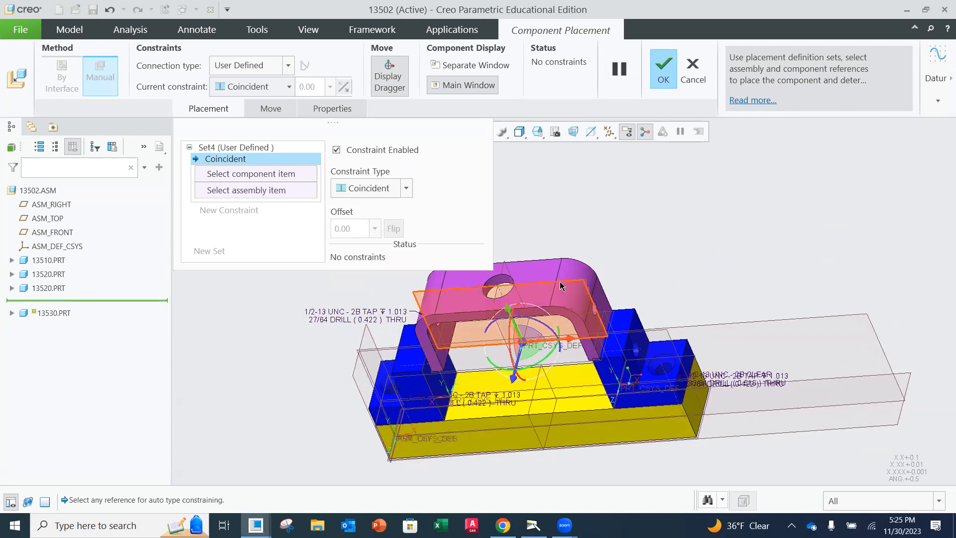
pyautogui.click(543, 285)
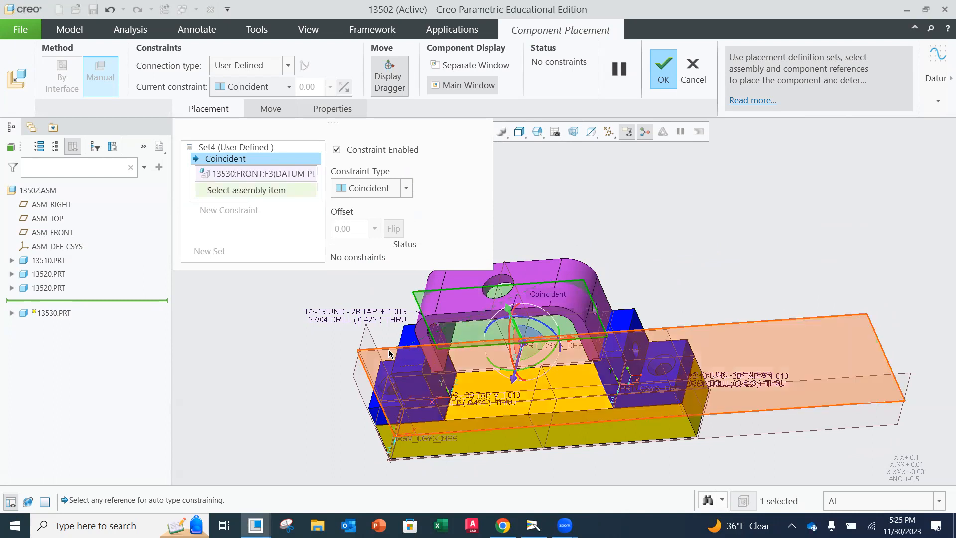
pyautogui.moveTo(754, 318); pyautogui.dragTo(718, 304, button='middle')
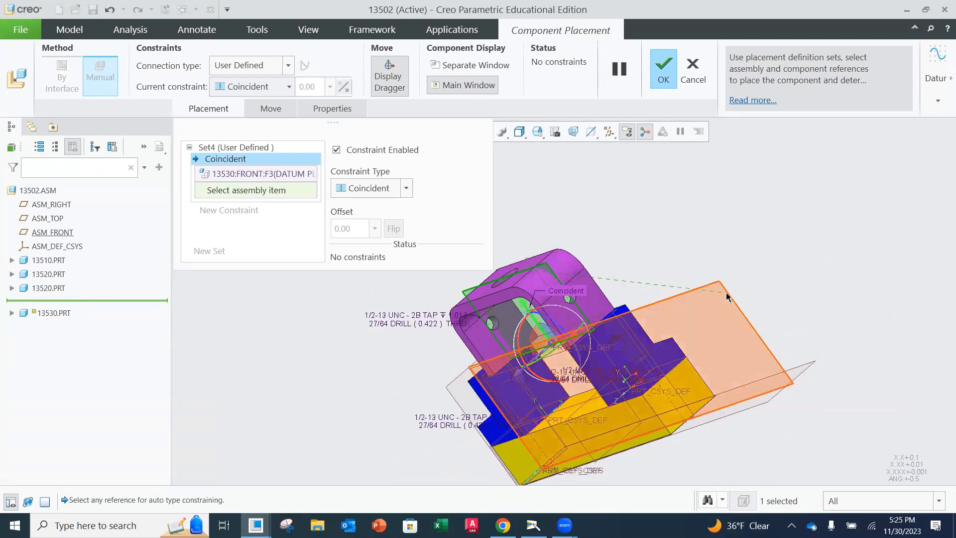
pyautogui.click(727, 297)
pyautogui.moveTo(595, 216); pyautogui.dragTo(439, 230, button='middle')
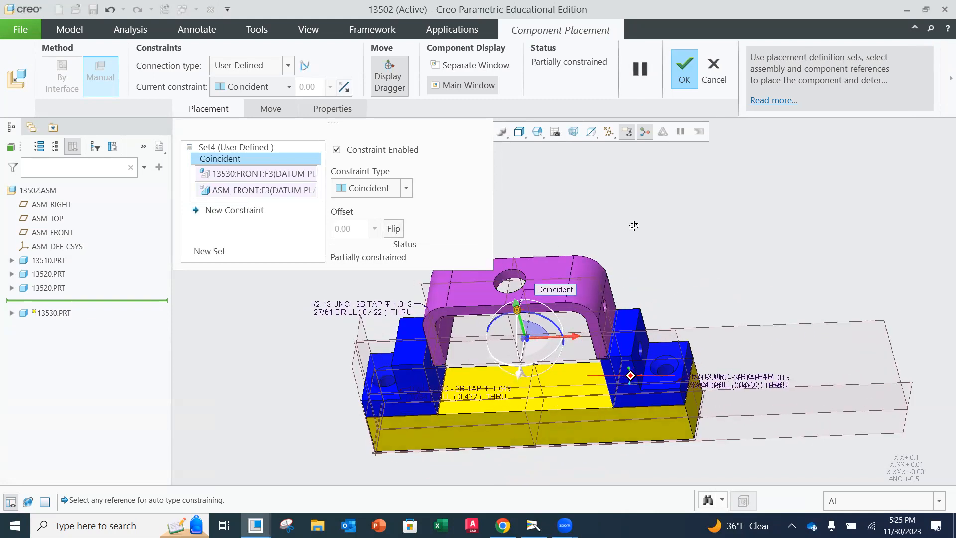
# Add a second constraint making the center plate's side hole axis coincident with the upright hole axis of end bracket 13520
pyautogui.click(236, 210)
pyautogui.moveTo(578, 344); pyautogui.dragTo(583, 309, button='middle')
pyautogui.scroll(-3, 614, 285)
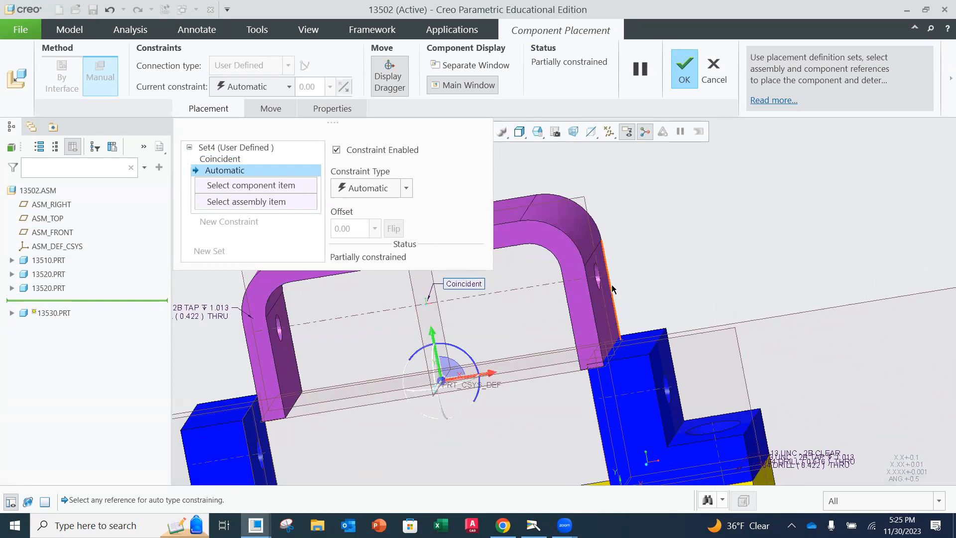
pyautogui.click(549, 282)
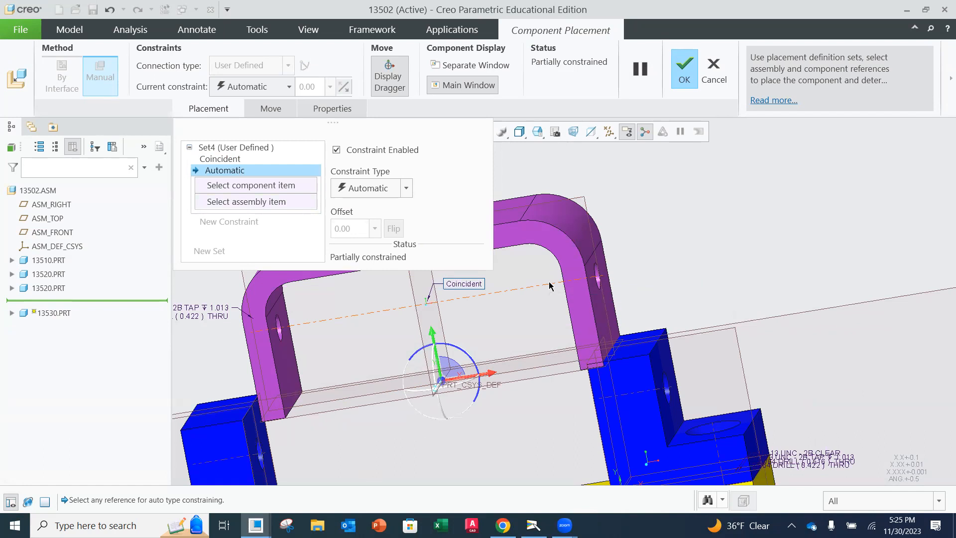
pyautogui.click(630, 399)
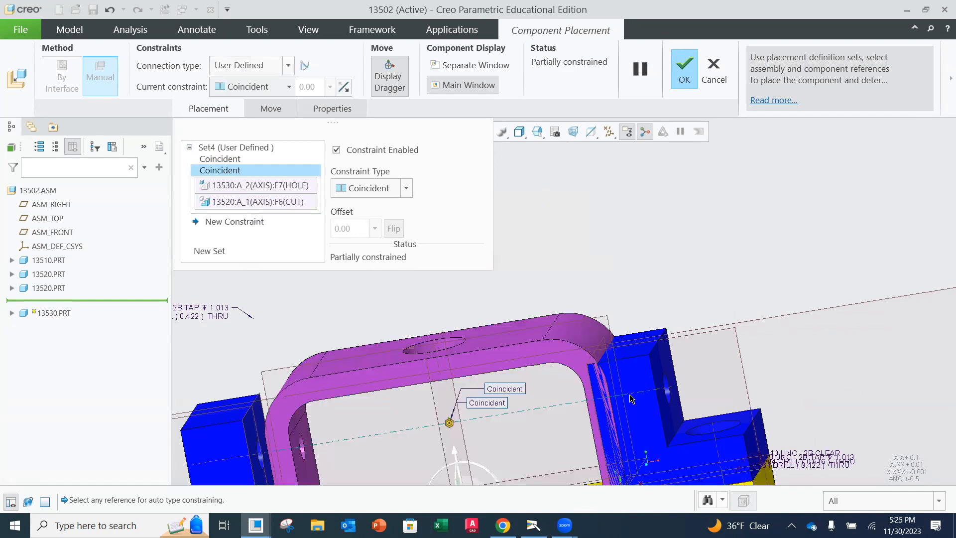
# Examine how the center plate's legs fit against the end brackets from several angles
pyautogui.moveTo(606, 362); pyautogui.dragTo(612, 364, button='middle')
pyautogui.scroll(2, 515, 408)
pyautogui.moveTo(514, 405); pyautogui.dragTo(500, 410, button='middle')
pyautogui.moveTo(566, 420); pyautogui.dragTo(583, 427, button='middle')
pyautogui.scroll(-2, 581, 418)
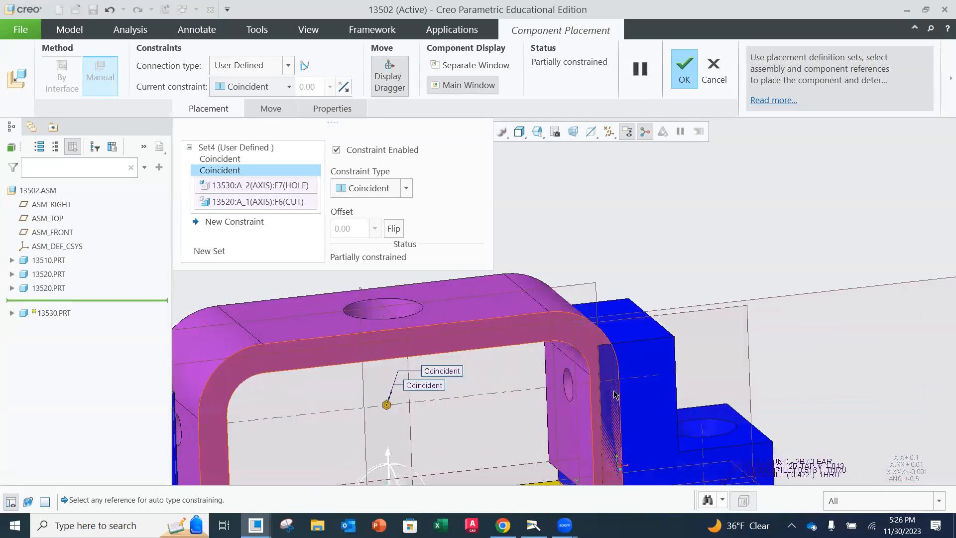
pyautogui.scroll(2, 534, 412)
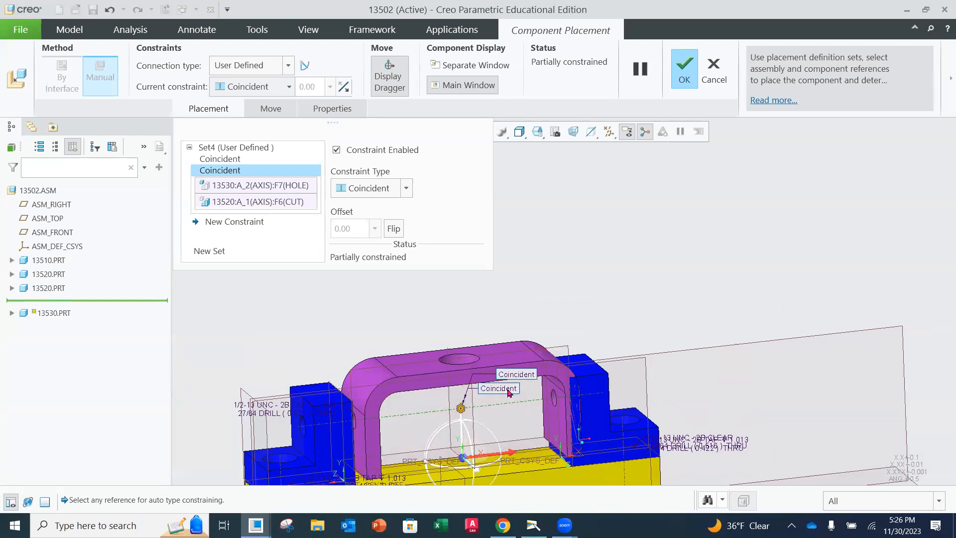
pyautogui.scroll(1, 480, 394)
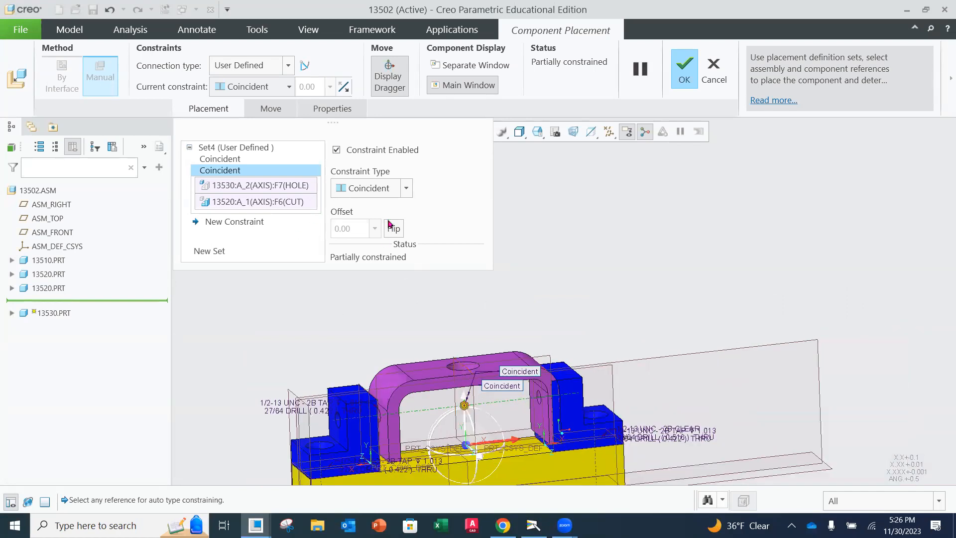
pyautogui.keyDown('shift'); pyautogui.moveTo(540, 391); pyautogui.dragTo(543, 334, button='middle'); pyautogui.keyUp('shift')
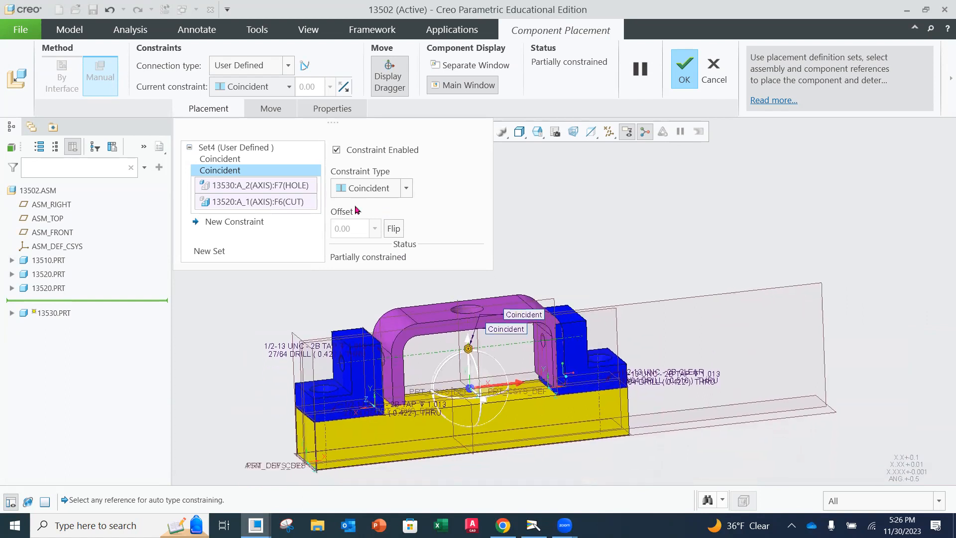
# Add a Coincident constraint between the center plate's RIGHT datum plane and the base's DTM1 plane, and accept the placement
pyautogui.click(252, 223)
pyautogui.click(406, 187)
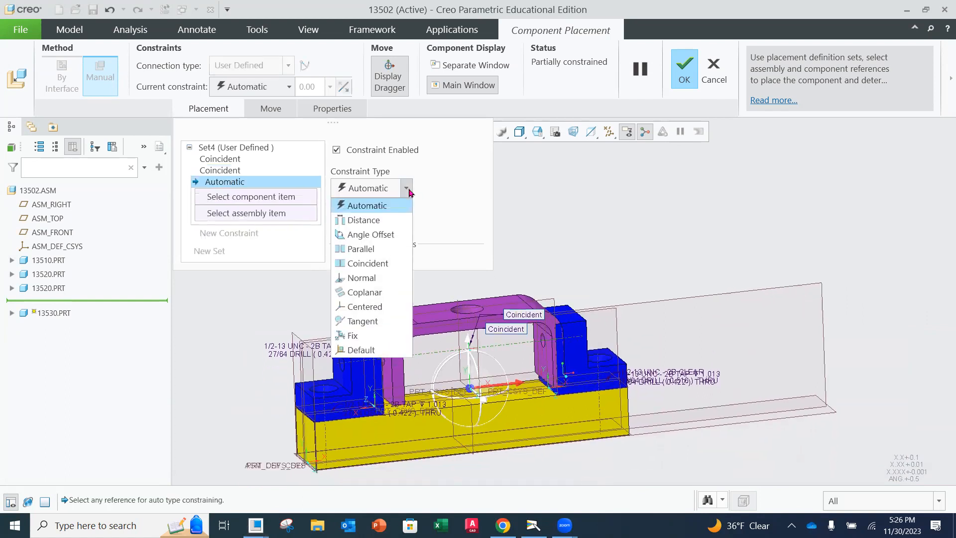
pyautogui.click(371, 264)
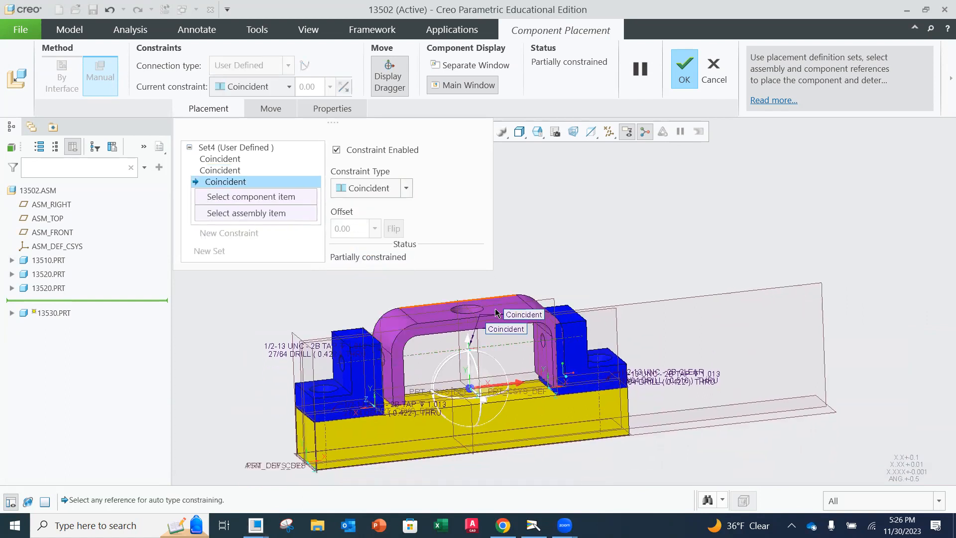
pyautogui.click(479, 354)
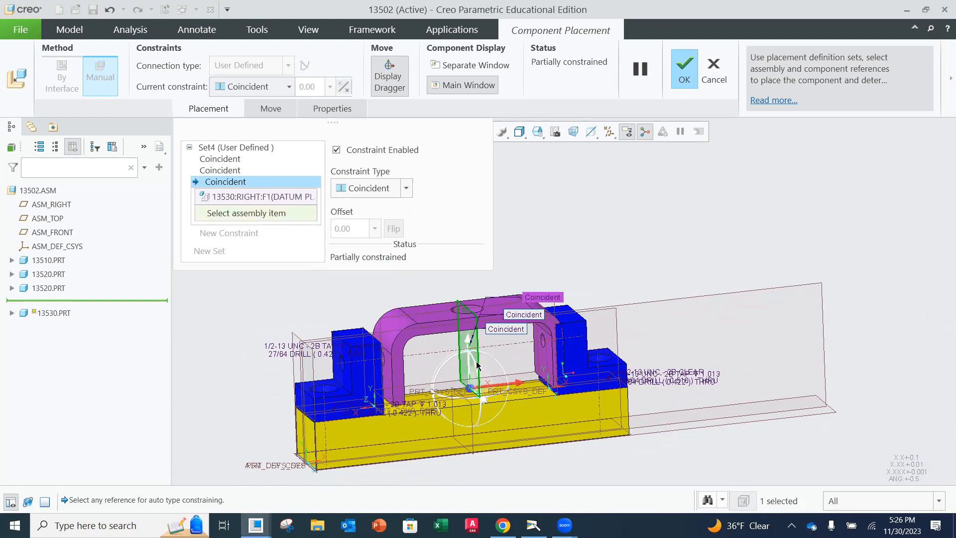
pyautogui.click(472, 415)
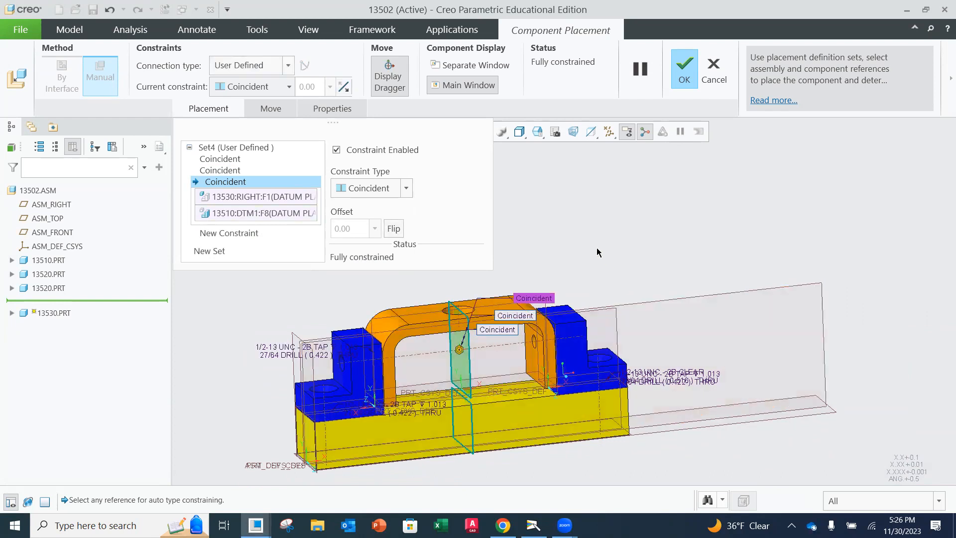
pyautogui.click(690, 76)
# Inspect the placed center plate 13530 and apply the red appearance to it
pyautogui.moveTo(559, 229); pyautogui.dragTo(510, 228, button='middle')
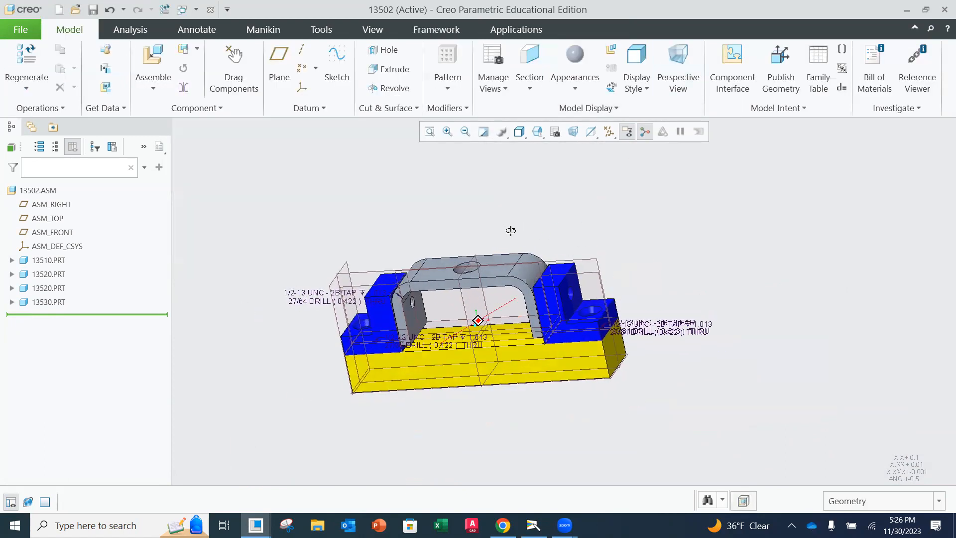
pyautogui.scroll(-3, 406, 320)
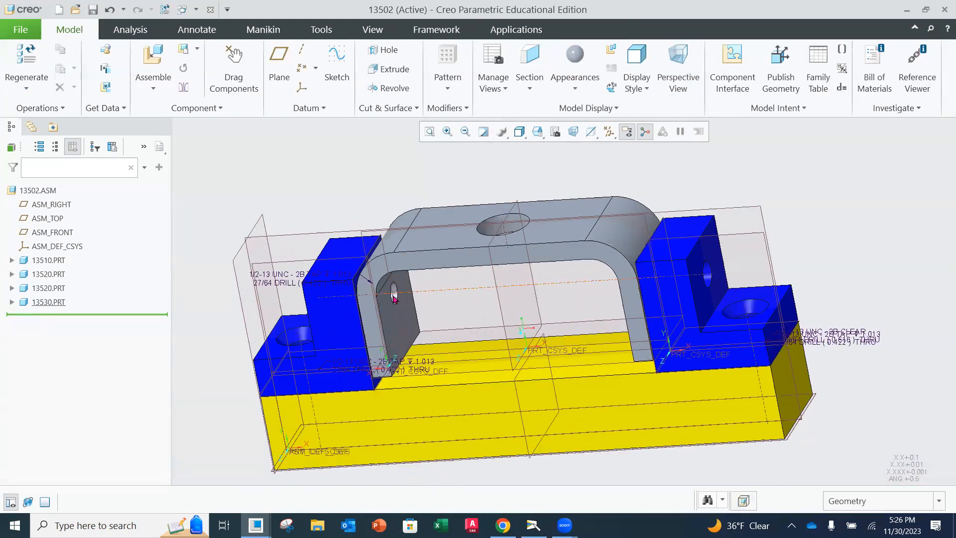
pyautogui.moveTo(396, 297); pyautogui.dragTo(440, 354, button='middle')
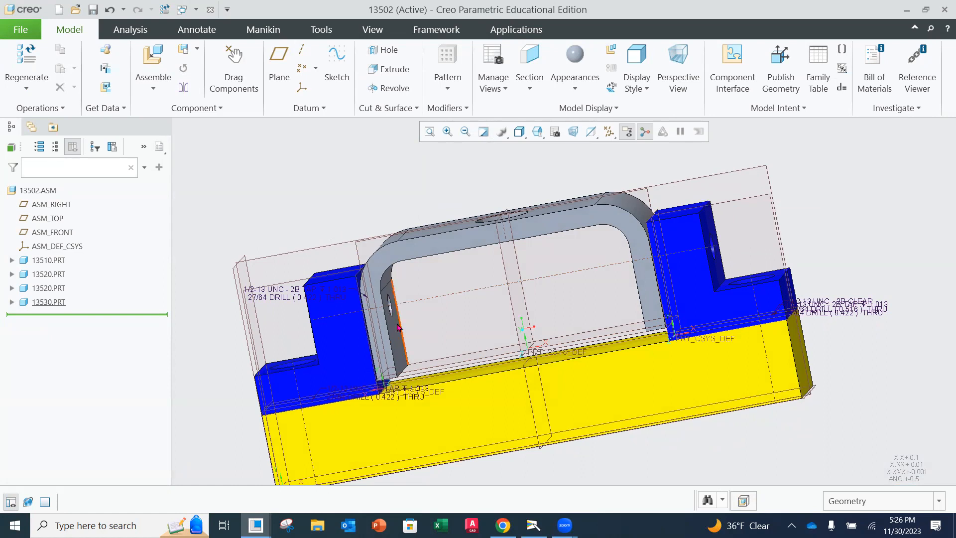
pyautogui.moveTo(406, 305); pyautogui.dragTo(414, 298, button='middle')
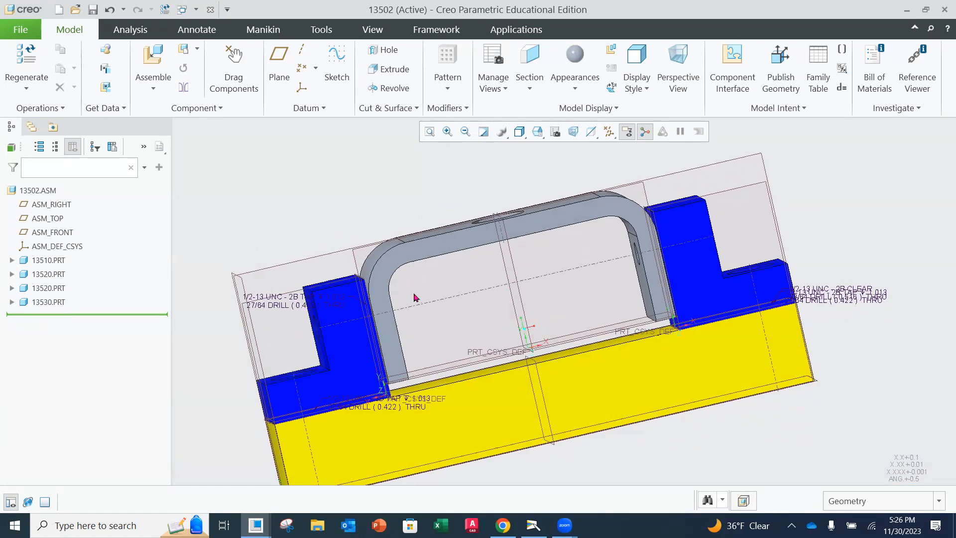
pyautogui.click(45, 302)
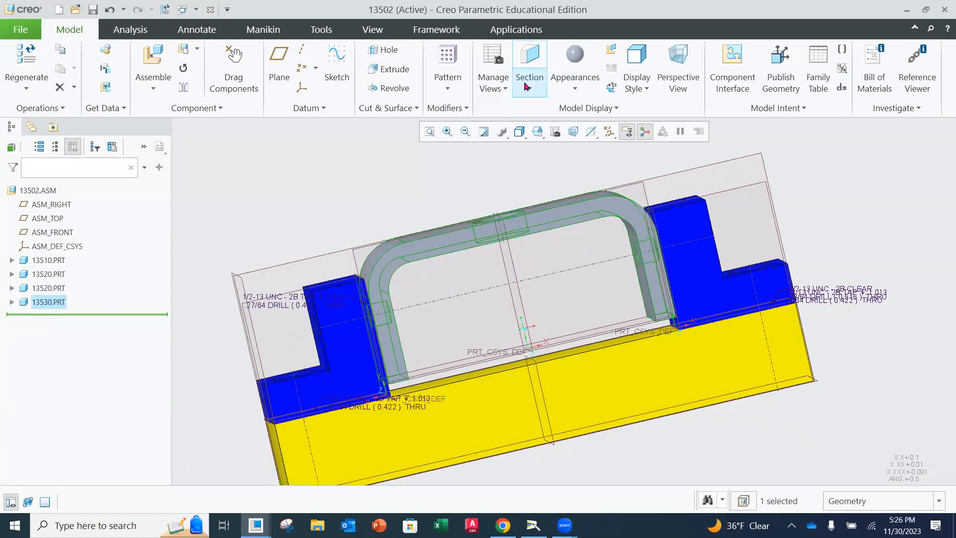
pyautogui.click(581, 90)
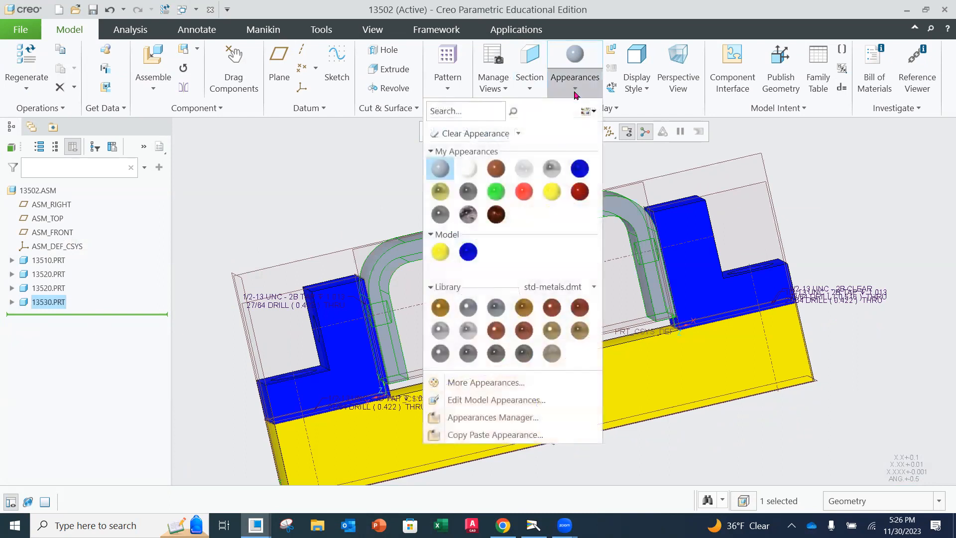
pyautogui.click(524, 191)
# Return the model to its default orientation and save the 13502 assembly
pyautogui.hotkey('ctrl', 'd')
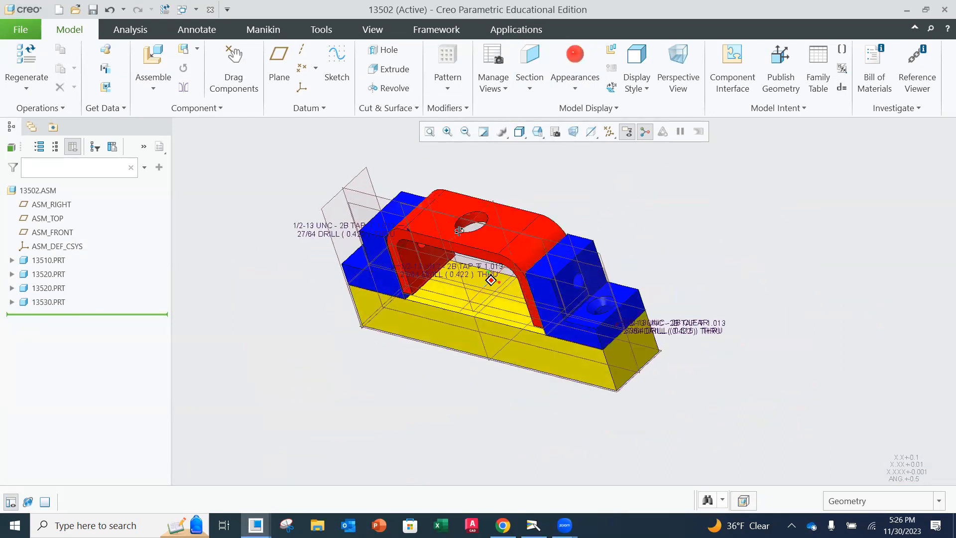
pyautogui.click(21, 29)
pyautogui.click(36, 105)
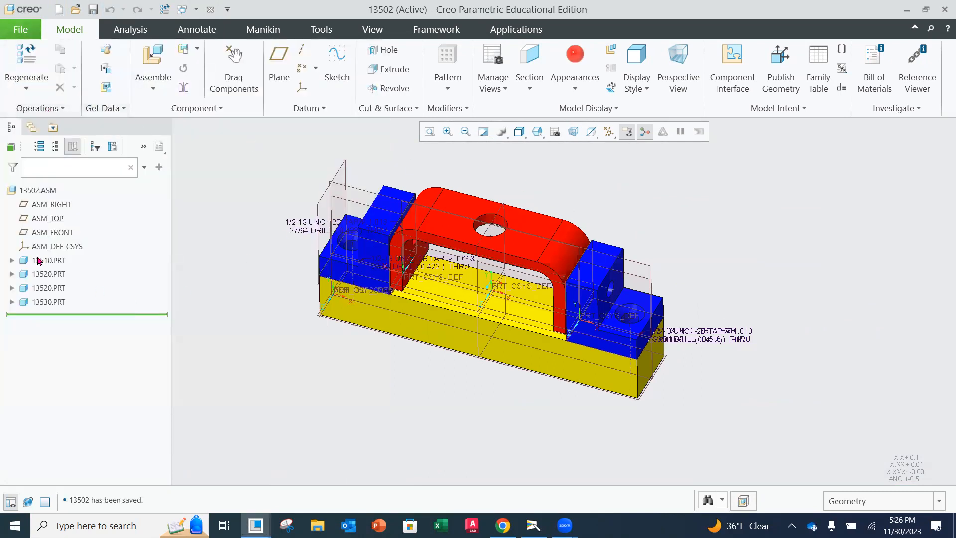
# Start a screw fastener using the bracket's countersunk hole axis, the bracket foot's upper face for the head and the base's underside for the nut
pyautogui.keyDown('shift'); pyautogui.moveTo(555, 283); pyautogui.dragTo(473, 297, button='middle'); pyautogui.keyUp('shift')
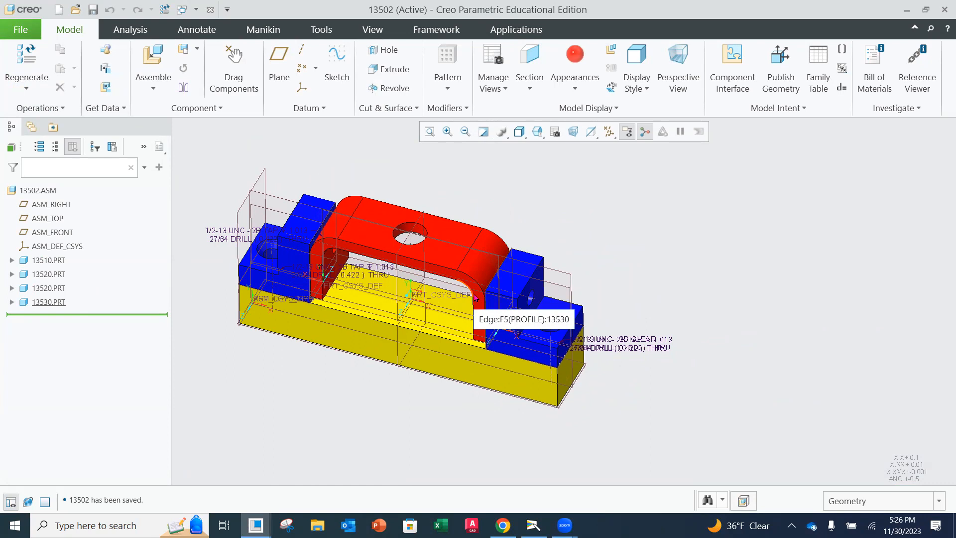
pyautogui.scroll(2, 525, 281)
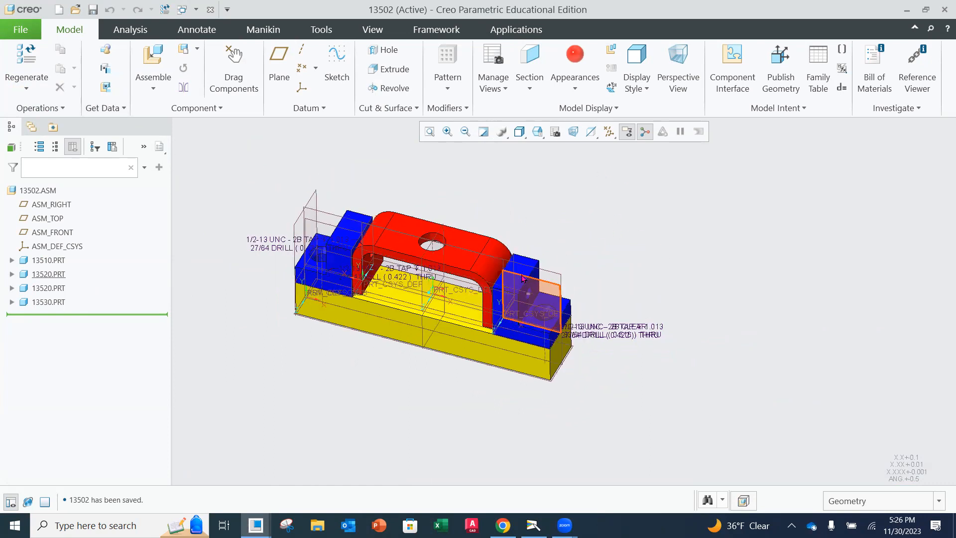
pyautogui.scroll(-3, 528, 280)
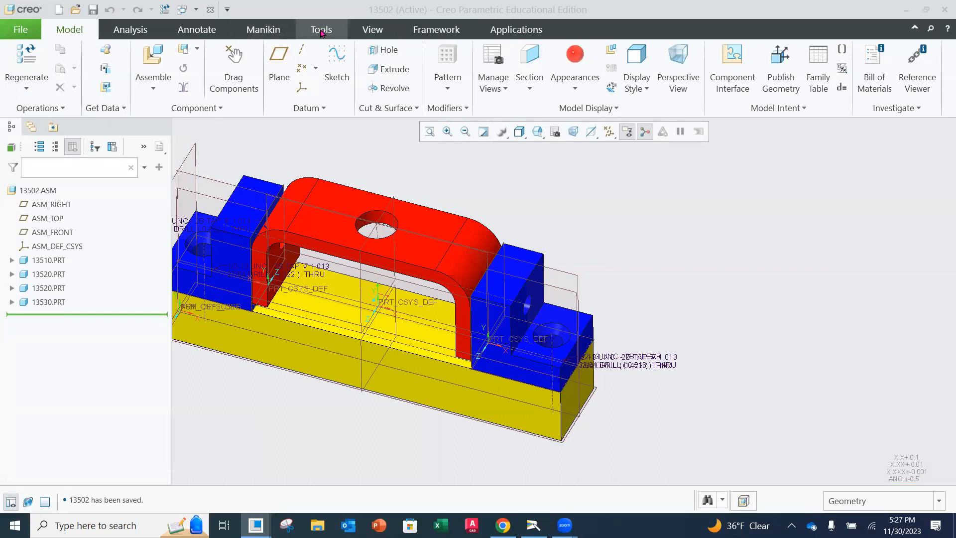
pyautogui.click(321, 32)
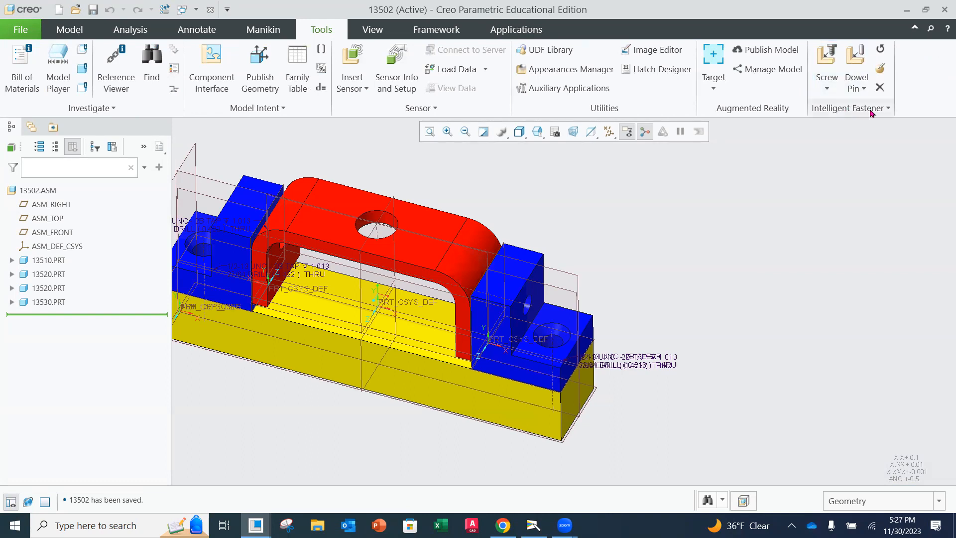
pyautogui.click(830, 59)
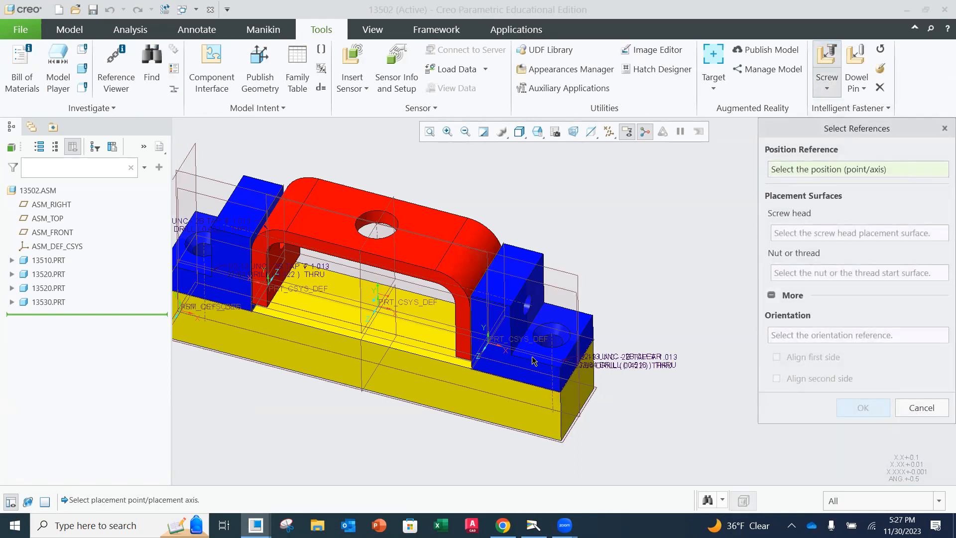
pyautogui.scroll(5, 558, 361)
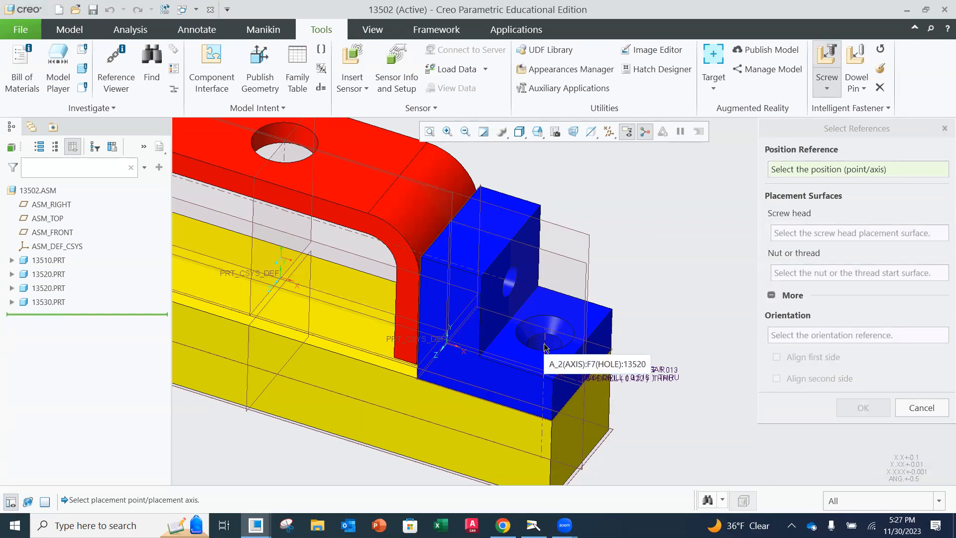
pyautogui.click(545, 348)
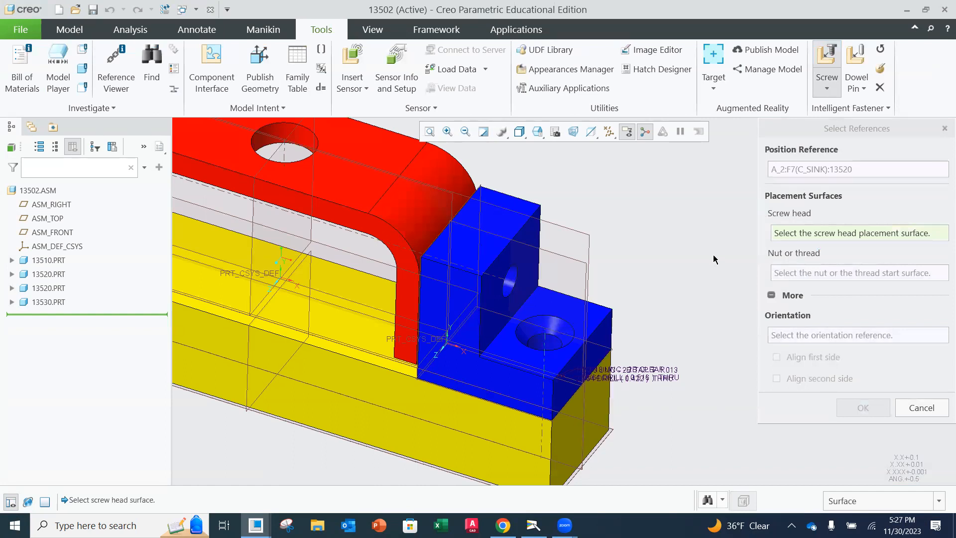
pyautogui.click(549, 303)
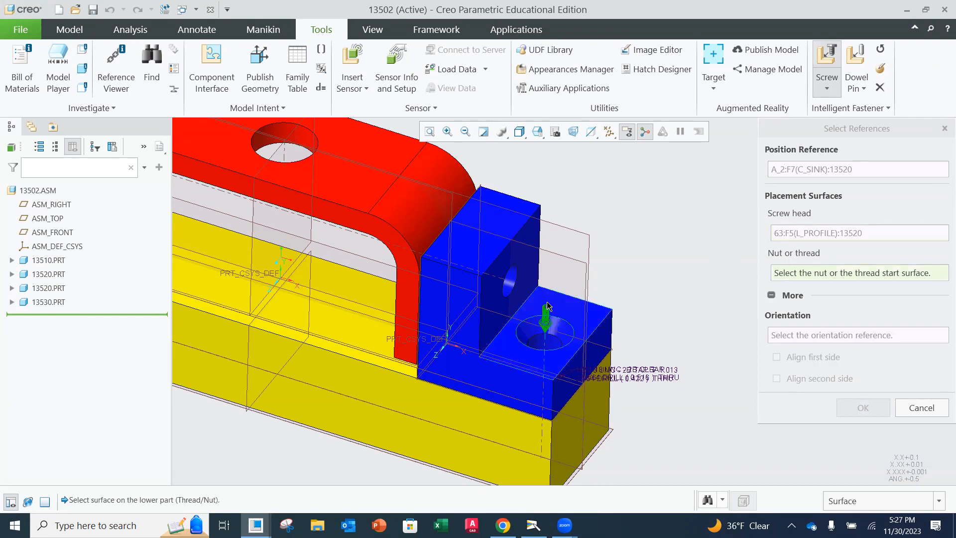
pyautogui.moveTo(548, 305); pyautogui.dragTo(513, 283, button='middle')
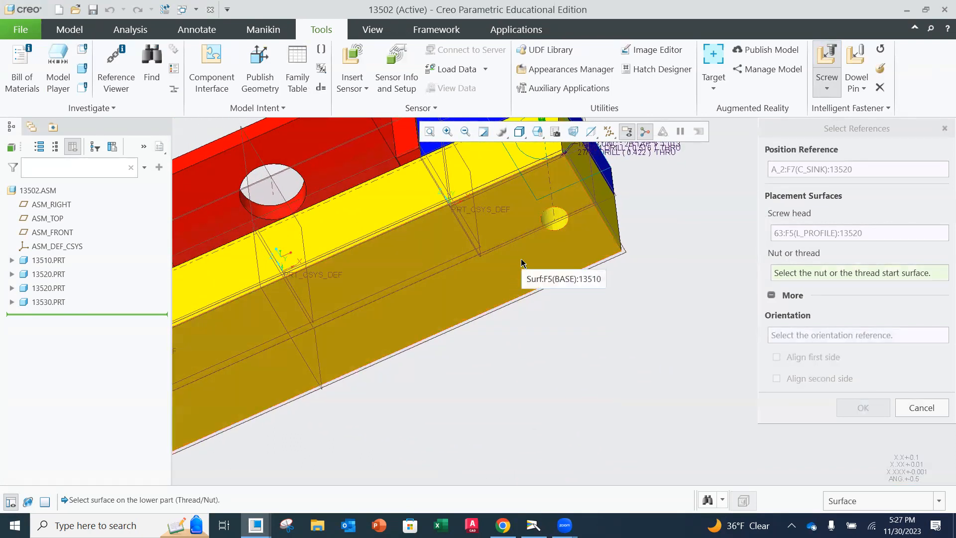
pyautogui.click(520, 261)
pyautogui.moveTo(521, 264); pyautogui.dragTo(489, 241, button='middle')
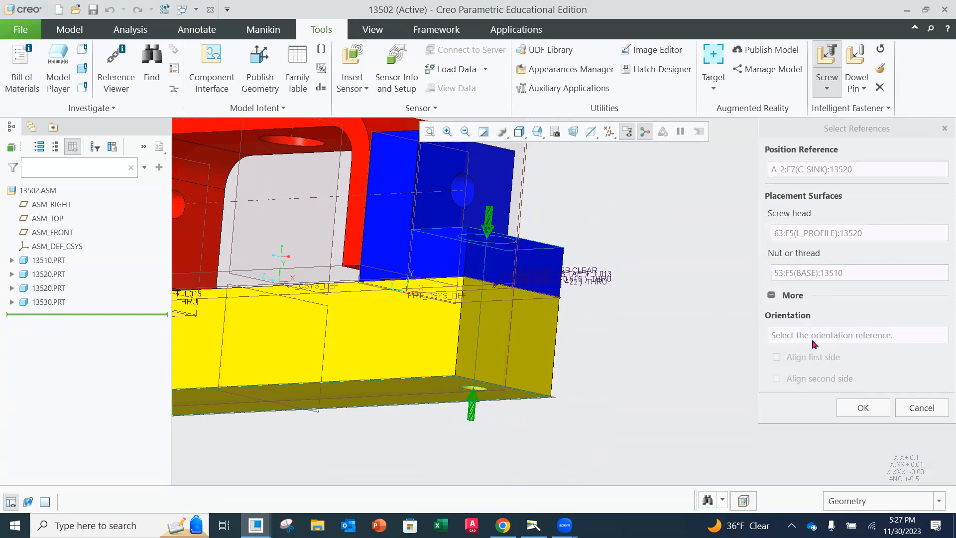
pyautogui.click(859, 408)
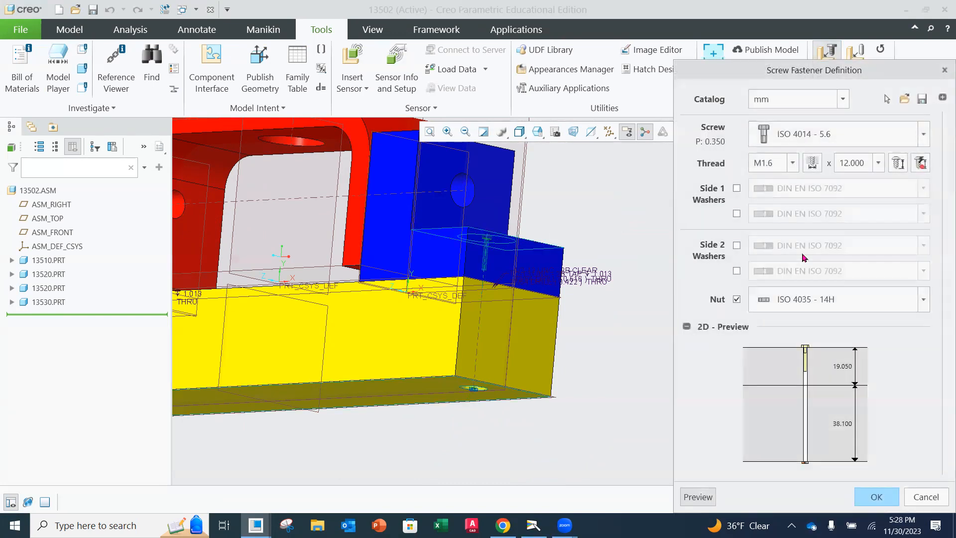
# Set the screw fastener catalog to inch and the thread size to 1/2
pyautogui.click(842, 101)
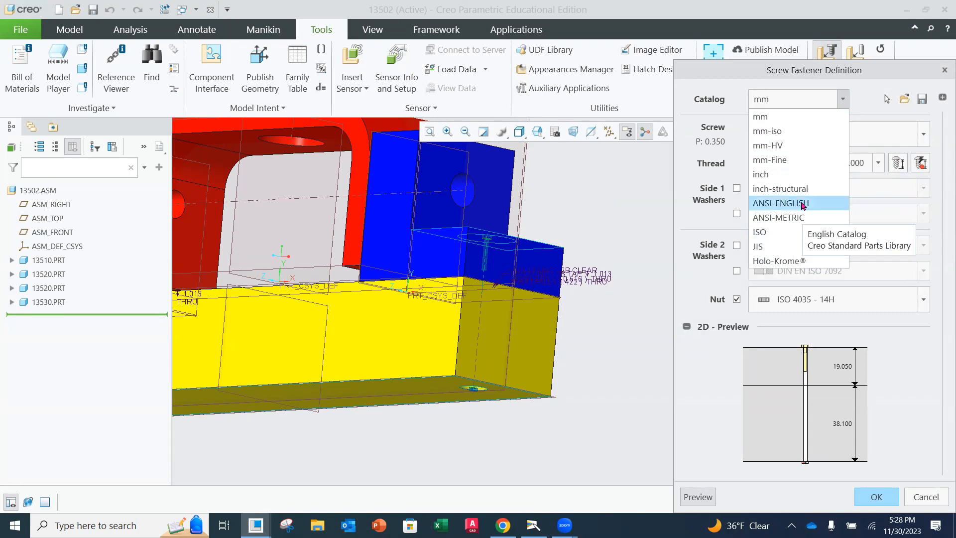
pyautogui.click(776, 176)
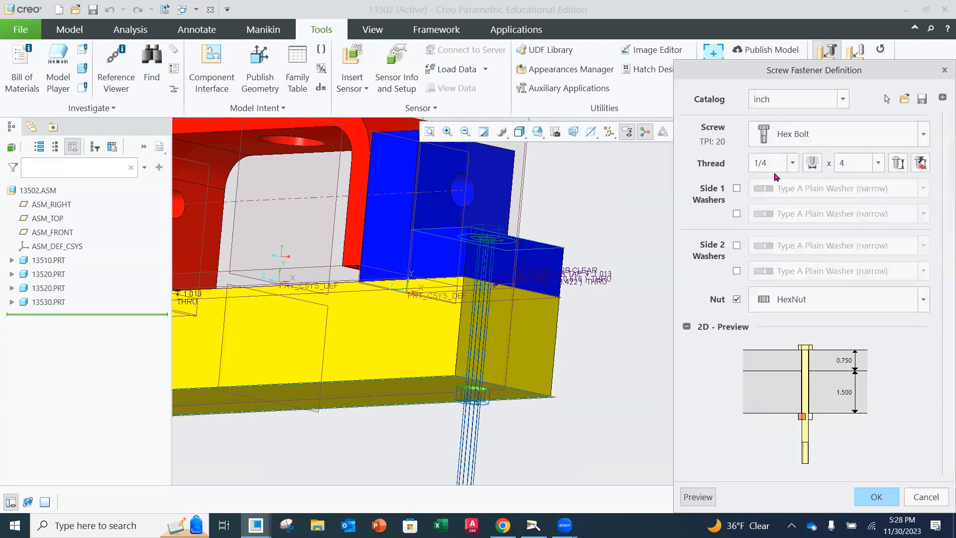
pyautogui.moveTo(630, 239); pyautogui.dragTo(633, 251, button='middle')
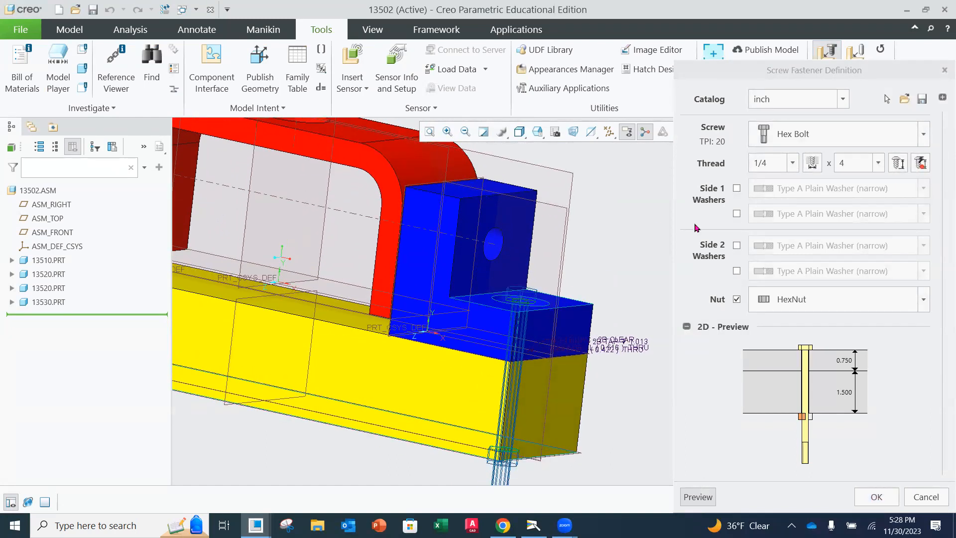
pyautogui.click(793, 164)
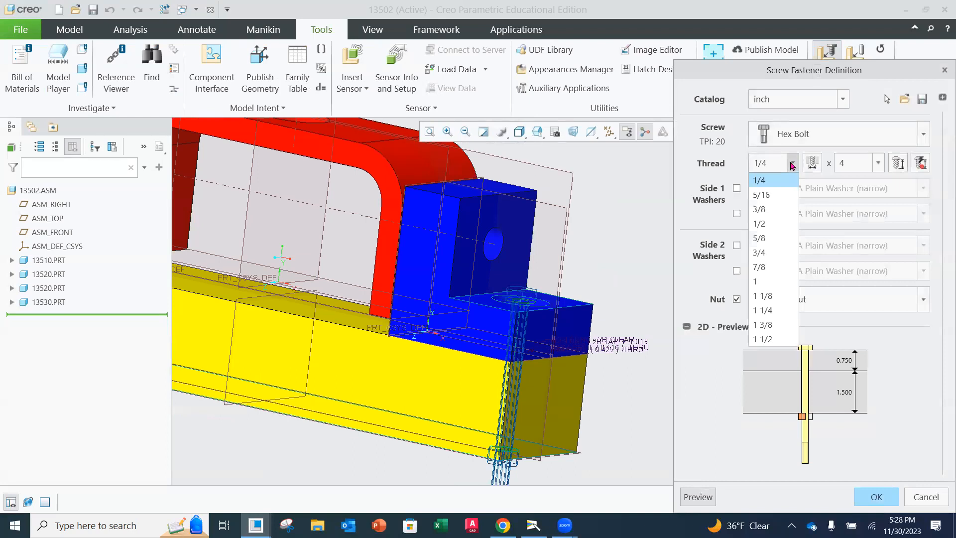
pyautogui.click(783, 224)
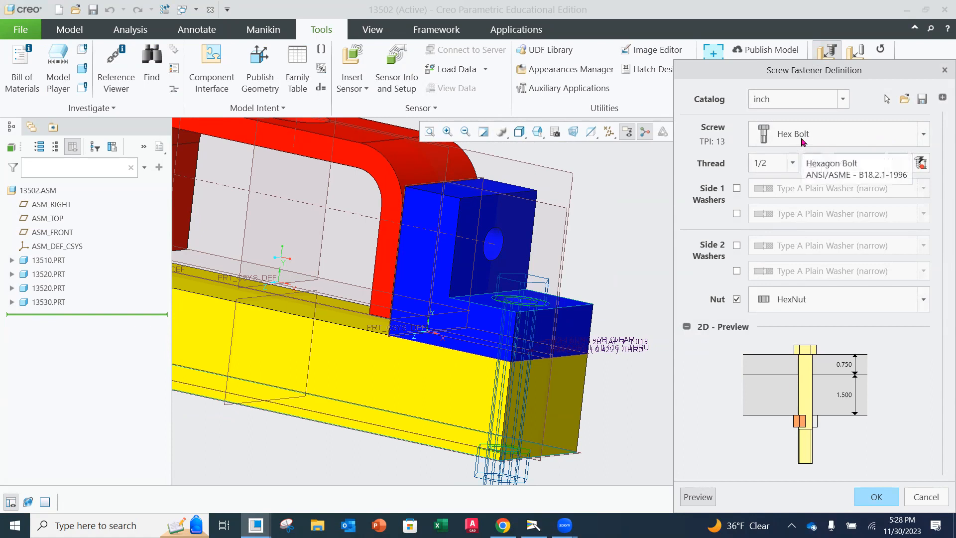
# Choose Countersunk Screw as the screw type, set its length to 2, and place the fastener with its hex nut
pyautogui.click(910, 140)
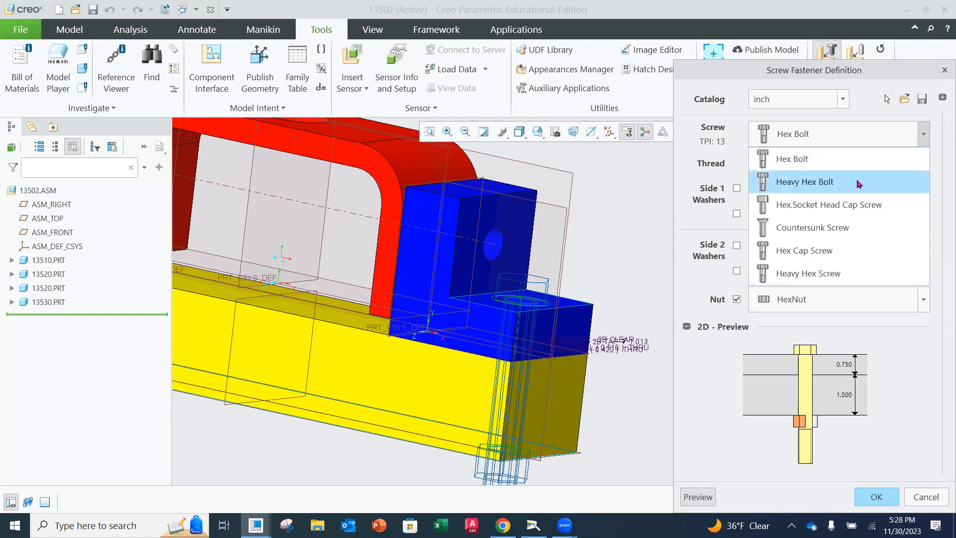
pyautogui.click(808, 229)
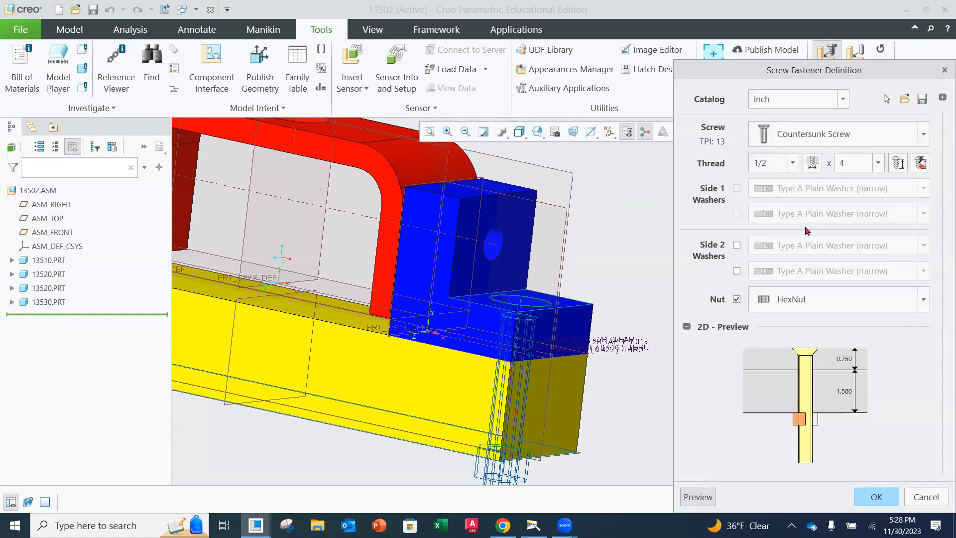
pyautogui.click(863, 167)
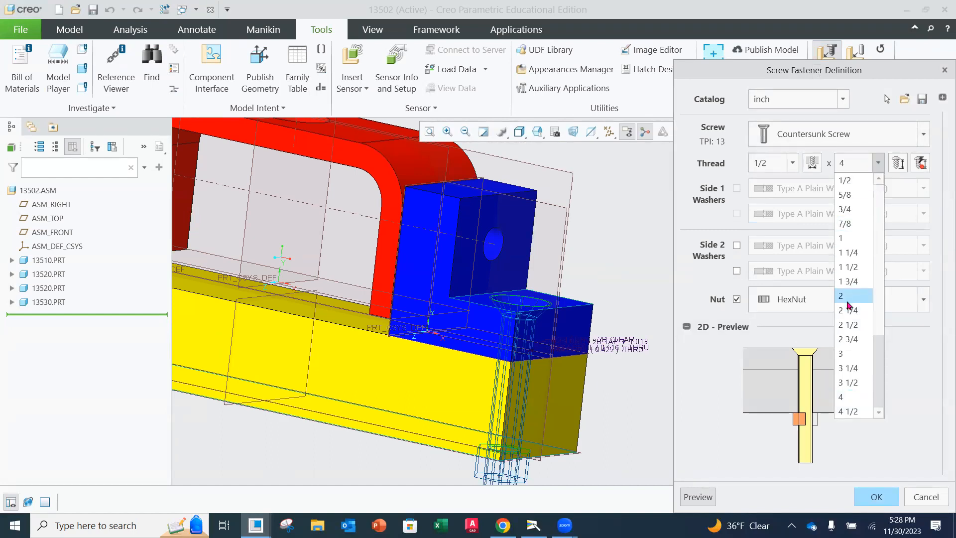
pyautogui.click(847, 297)
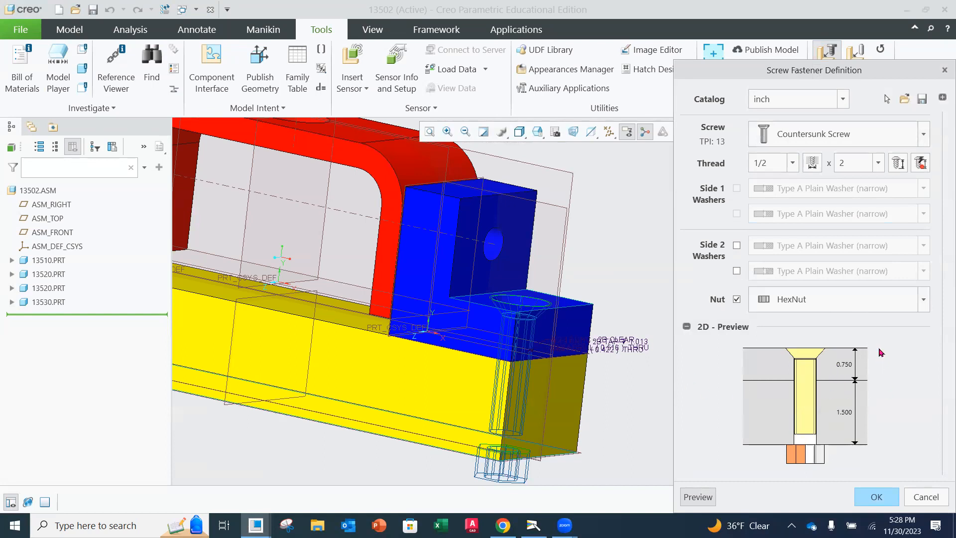
pyautogui.middleClick(881, 364)
pyautogui.moveTo(881, 364); pyautogui.dragTo(856, 378, button='middle')
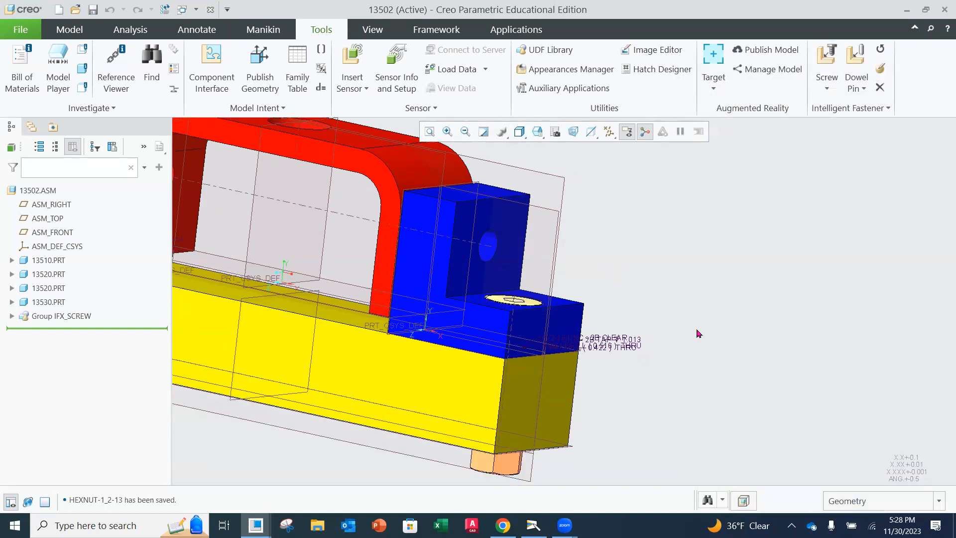
pyautogui.scroll(-3, 657, 342)
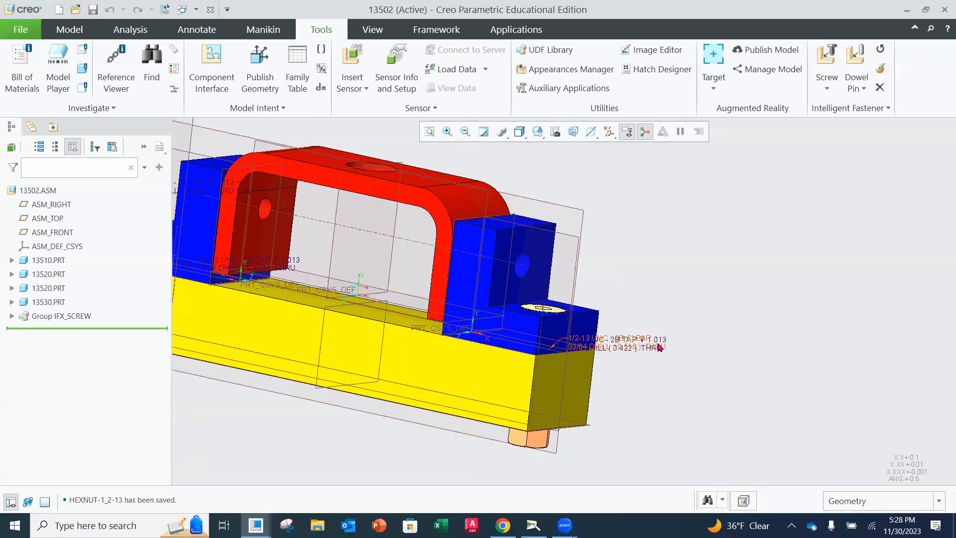
pyautogui.click(61, 316)
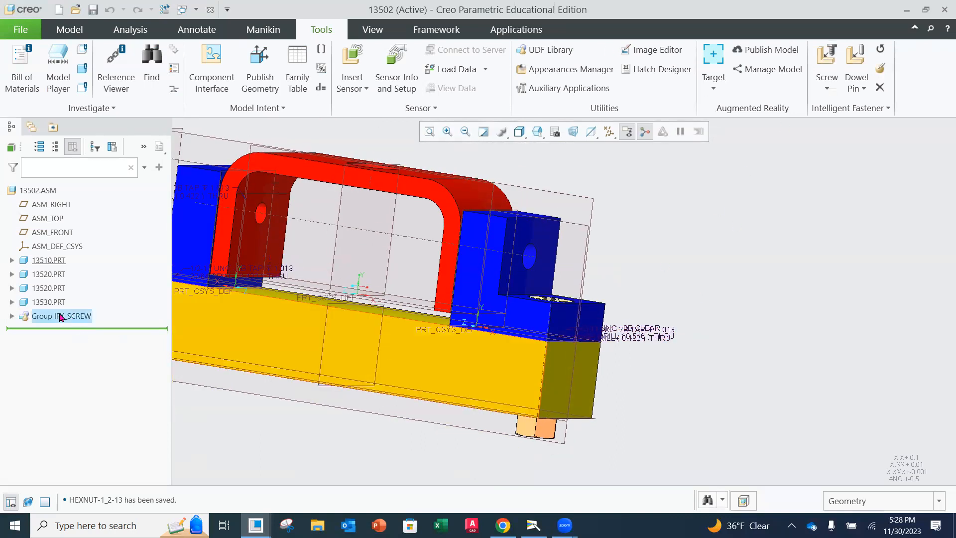
pyautogui.click(91, 237)
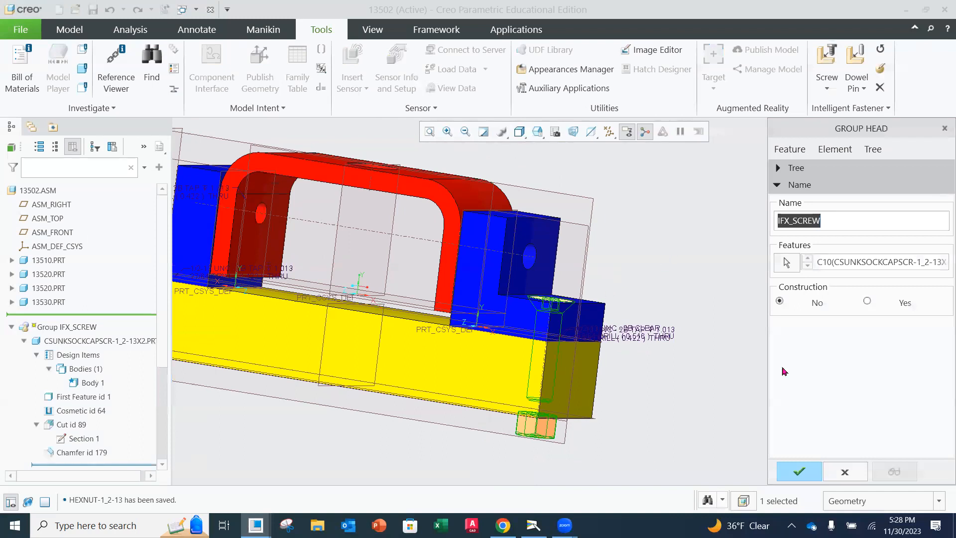
pyautogui.click(872, 151)
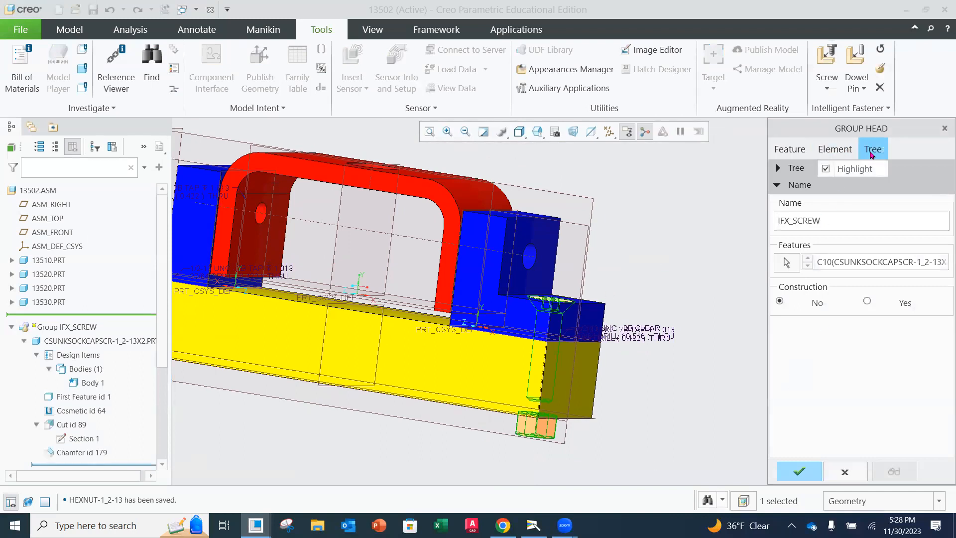
pyautogui.moveTo(788, 156)
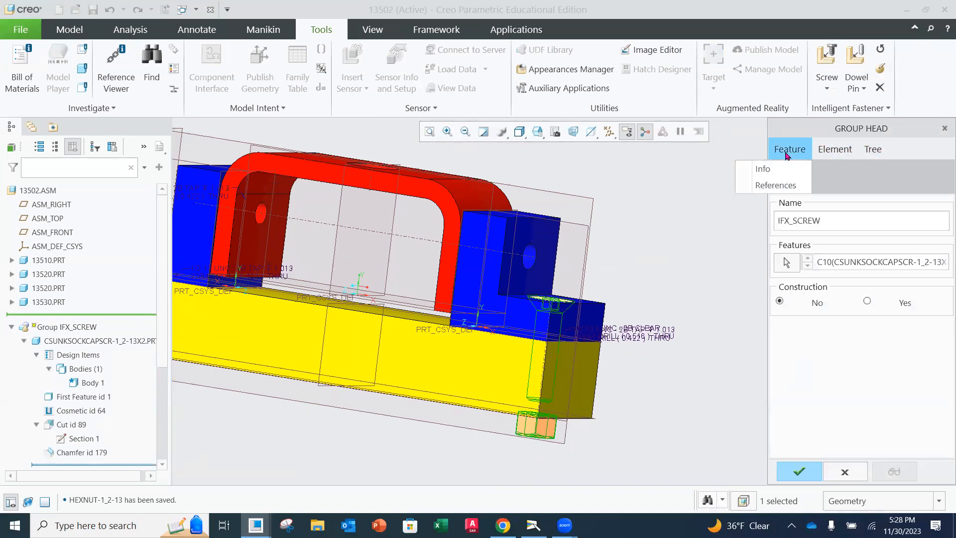
pyautogui.click(942, 128)
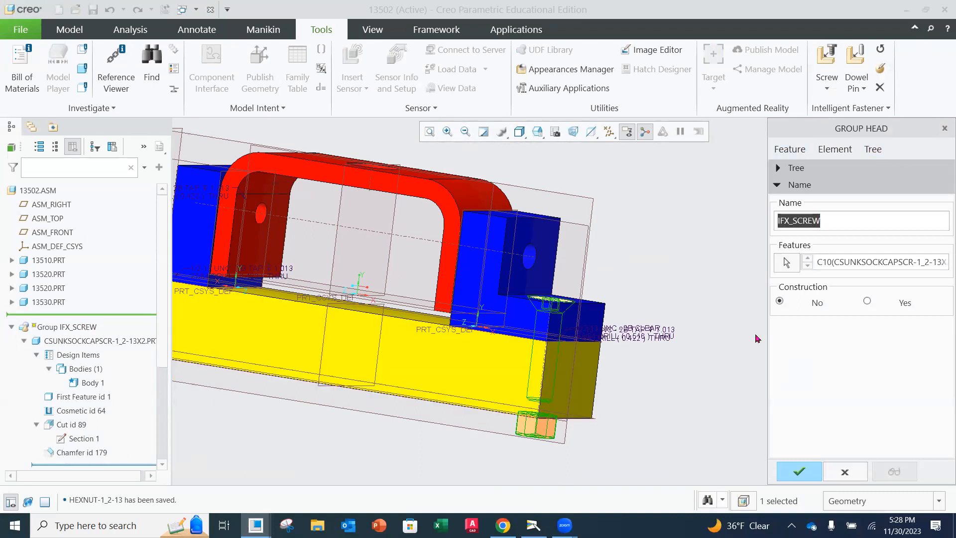
pyautogui.click(849, 467)
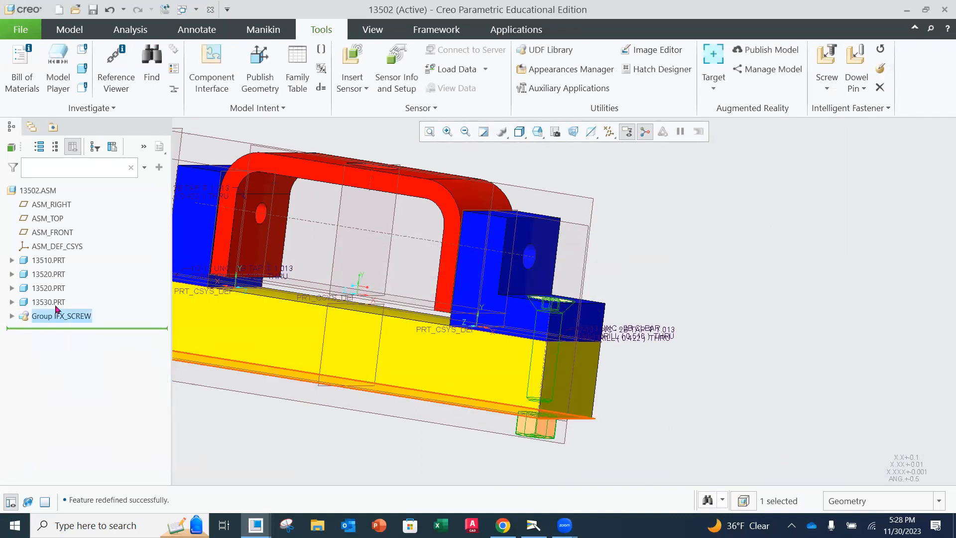
# Delete the IFX_SCREW group from the assembly
pyautogui.press('Delete')
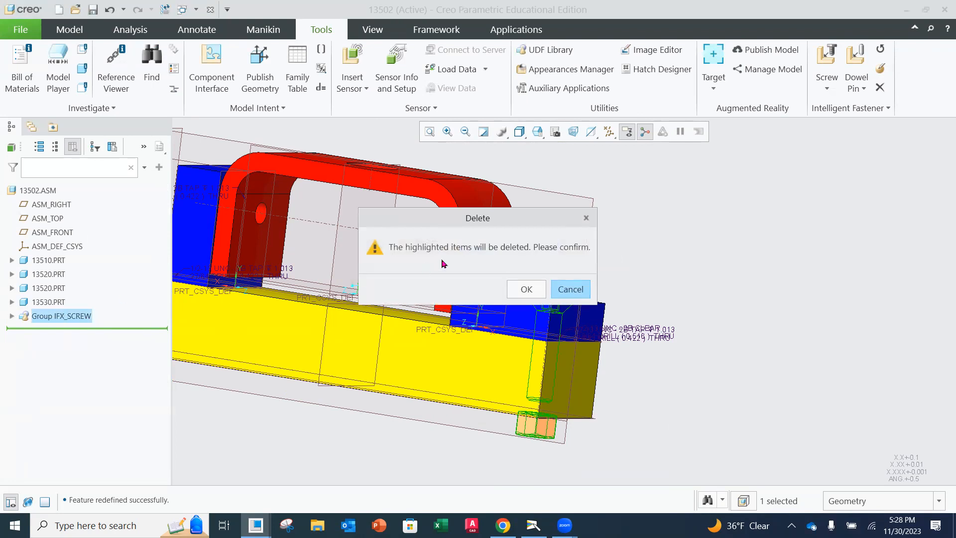
pyautogui.click(527, 289)
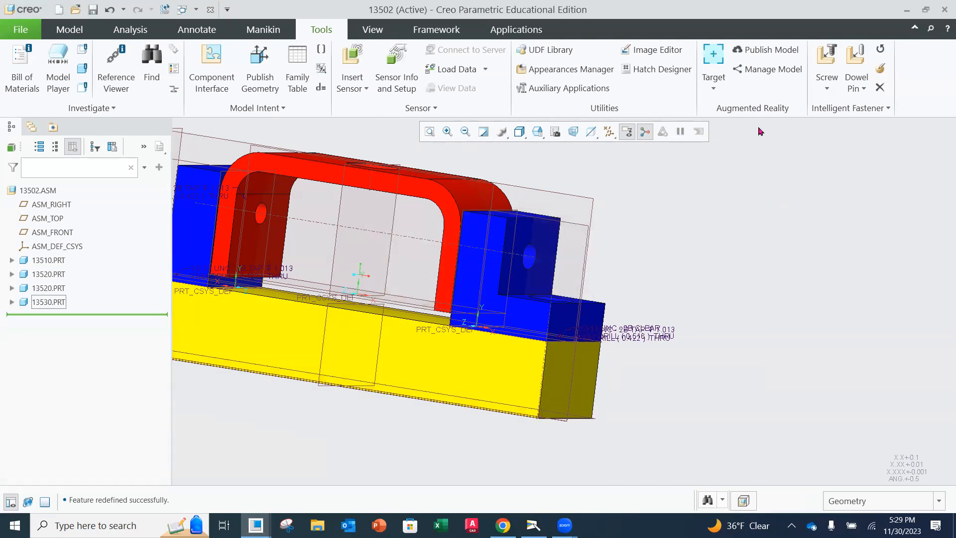
# Define a new screw fastener's references again: the same bracket's countersunk hole axis, its foot's upper face, and the underside of the base
pyautogui.click(830, 64)
pyautogui.moveTo(622, 276); pyautogui.dragTo(561, 381, button='middle')
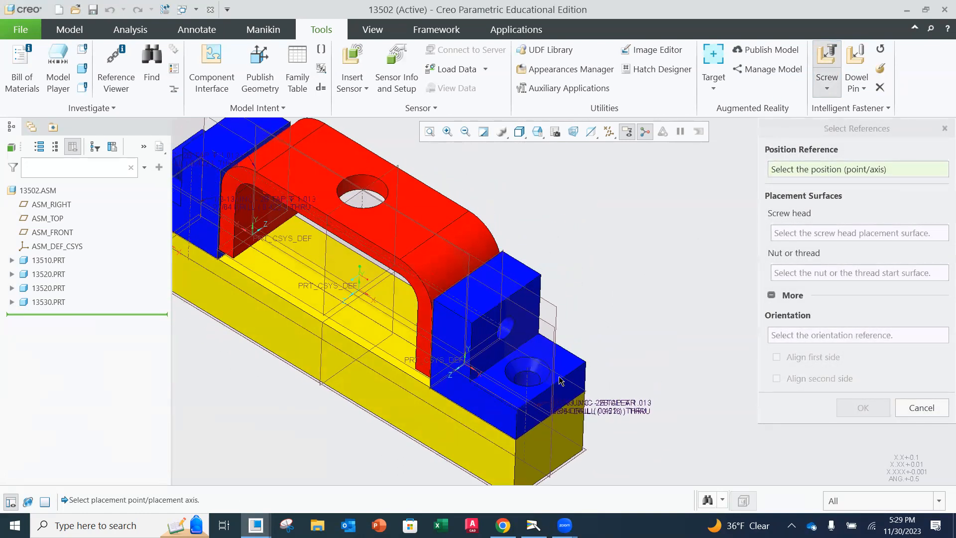
pyautogui.click(528, 381)
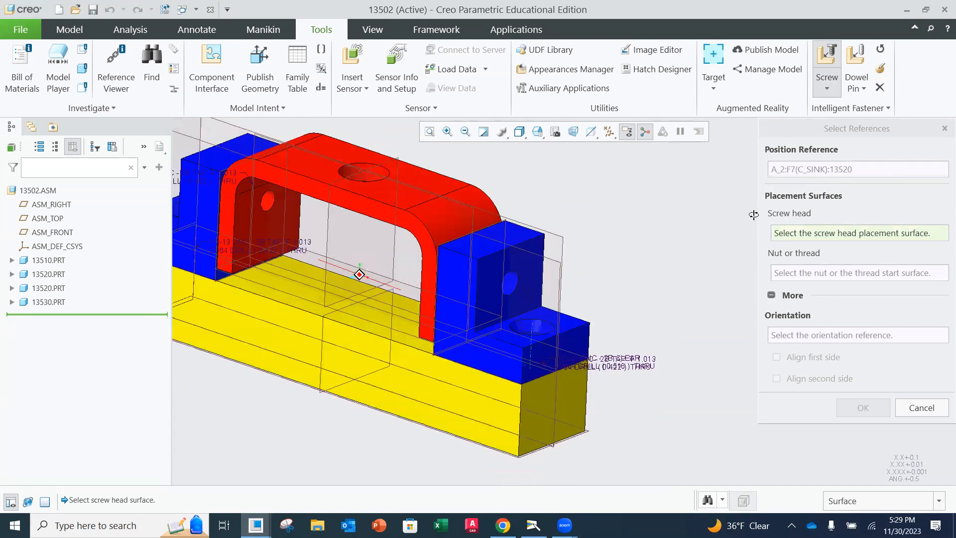
pyautogui.click(573, 336)
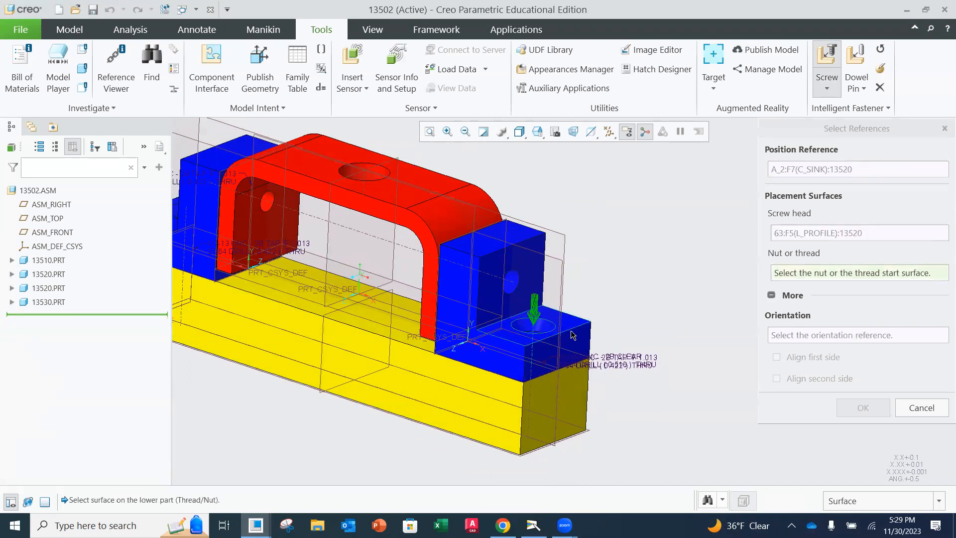
pyautogui.click(550, 293)
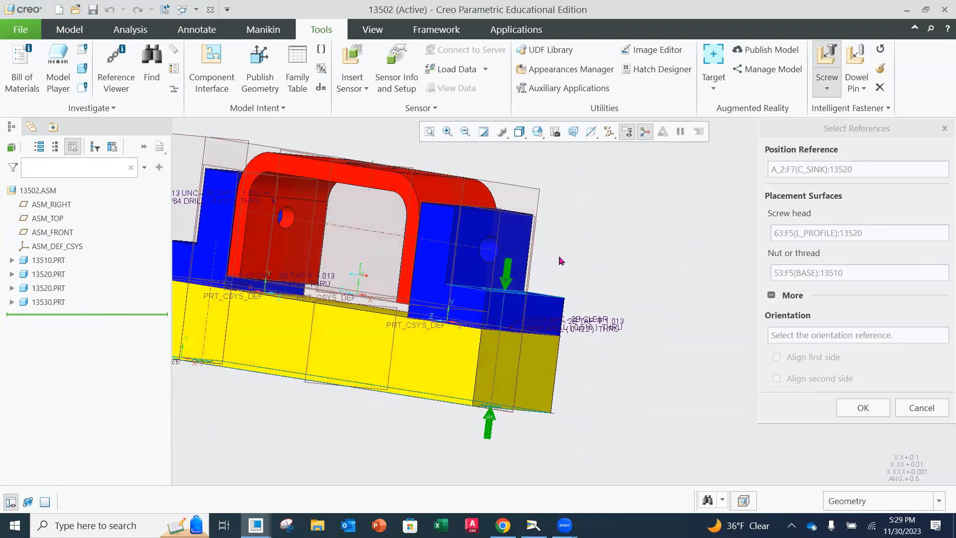
pyautogui.click(841, 407)
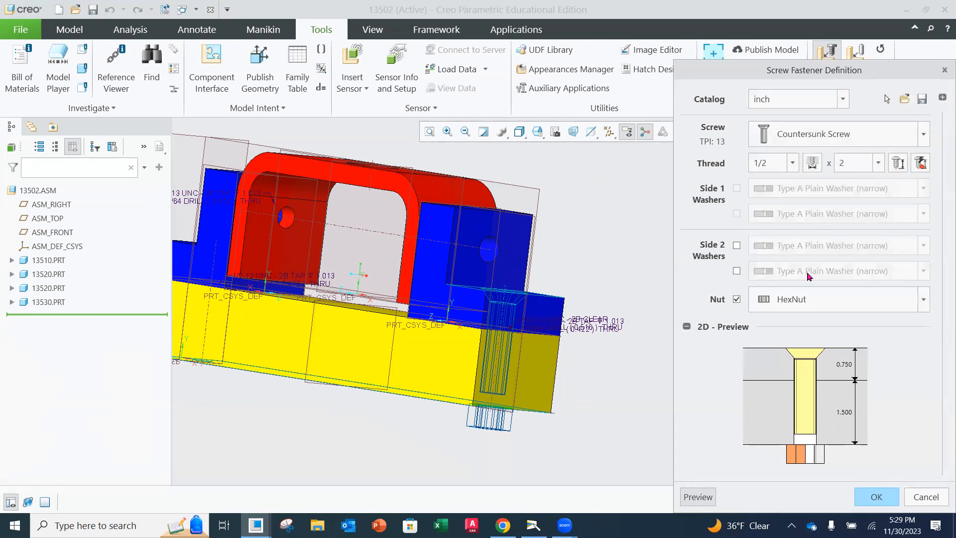
# Remove the hex nut from the fastener definition and place the 1/2 x 2 countersunk screw in the bracket's foot
pyautogui.click(737, 301)
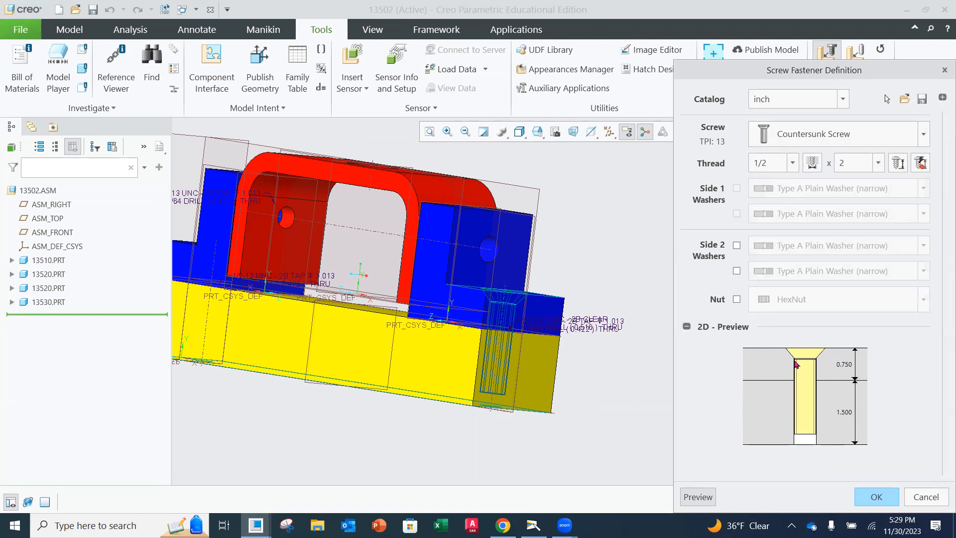
pyautogui.moveTo(847, 71); pyautogui.dragTo(847, 10)
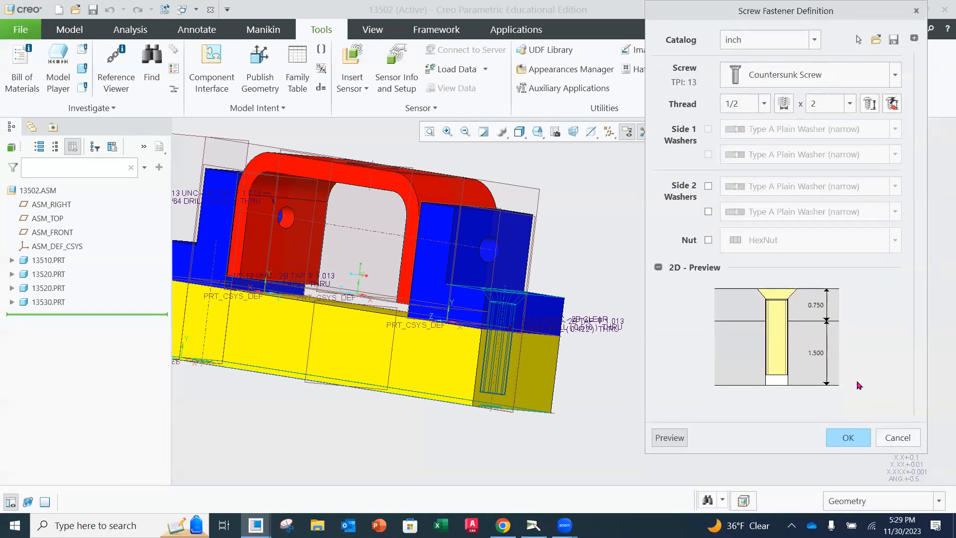
pyautogui.click(847, 441)
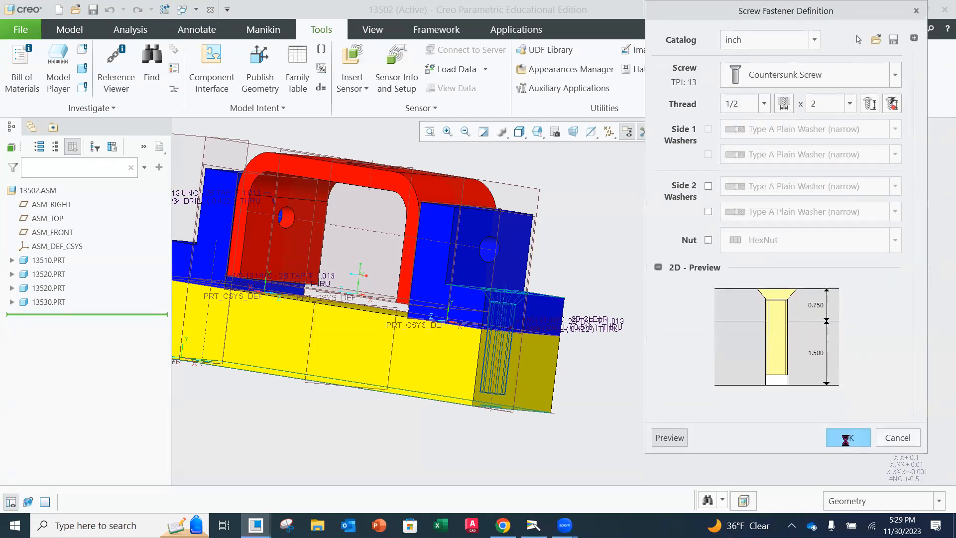
pyautogui.moveTo(578, 275); pyautogui.dragTo(580, 303, button='middle')
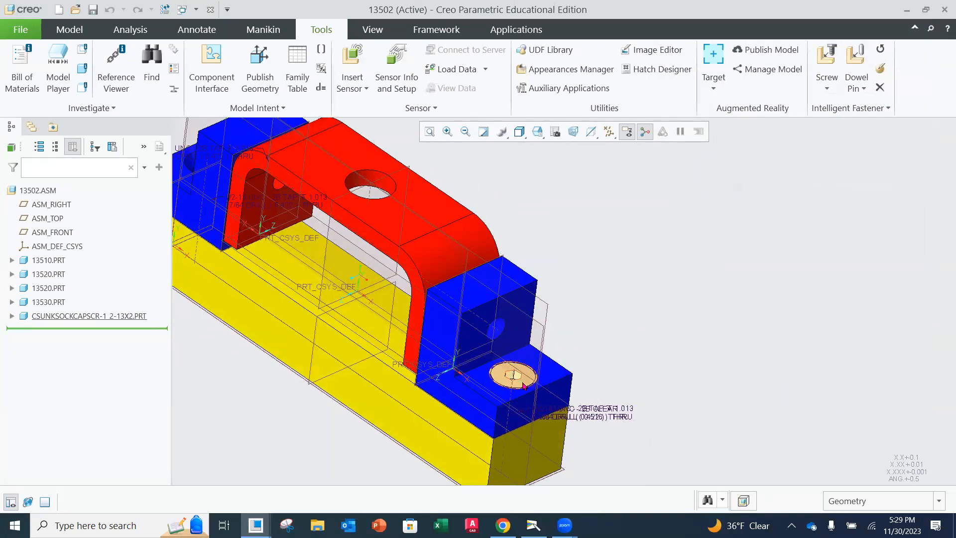
pyautogui.moveTo(567, 311)
pyautogui.mouseDown(button='middle')
pyautogui.moveTo(366, 274)
pyautogui.moveTo(559, 310)
pyautogui.mouseUp(button='middle')
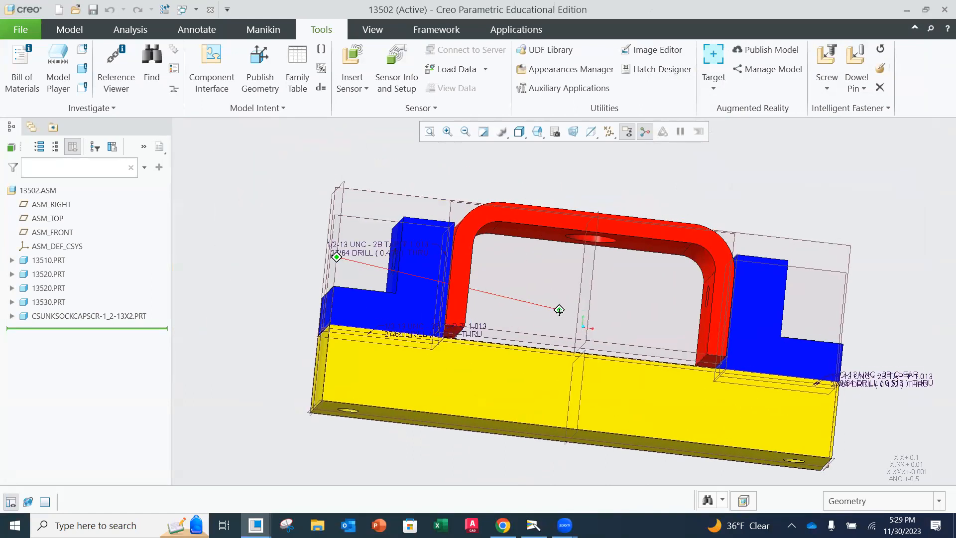
# Place a matching 1/2 x 2 countersunk screw in the opposite bracket, referencing its countersunk hole axis, its foot's upper face and the base's underside
pyautogui.moveTo(508, 280); pyautogui.dragTo(518, 321, button='middle')
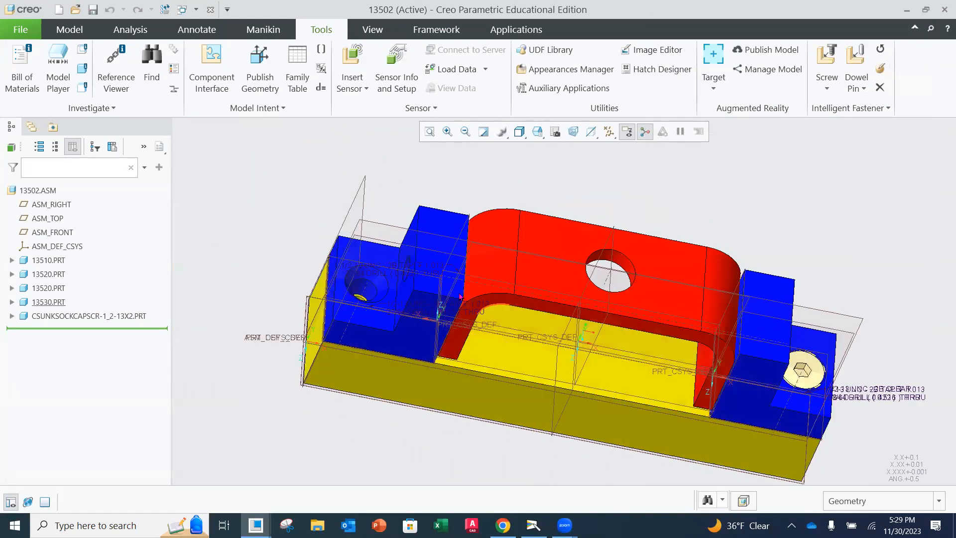
pyautogui.click(825, 67)
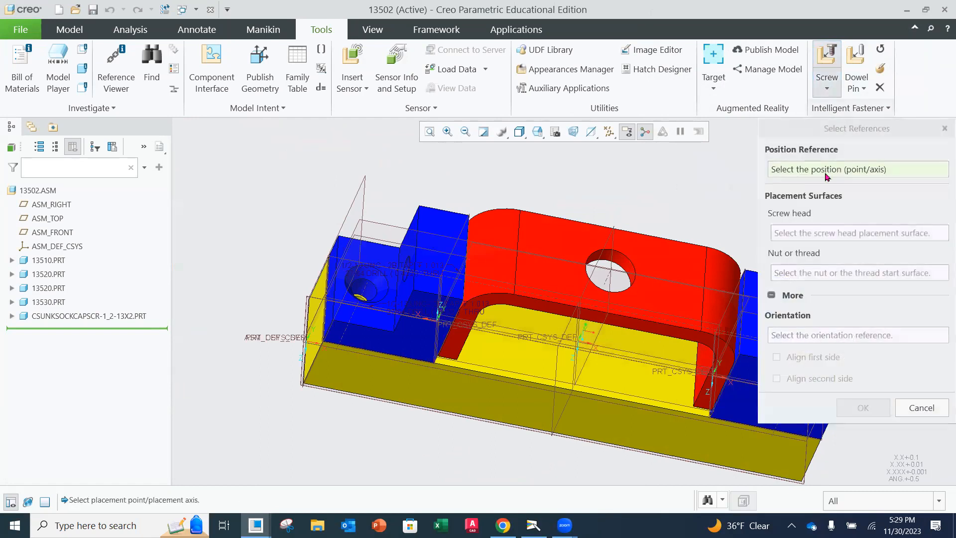
pyautogui.click(375, 291)
pyautogui.click(384, 263)
pyautogui.moveTo(383, 262); pyautogui.dragTo(399, 282, button='middle')
pyautogui.click(406, 294)
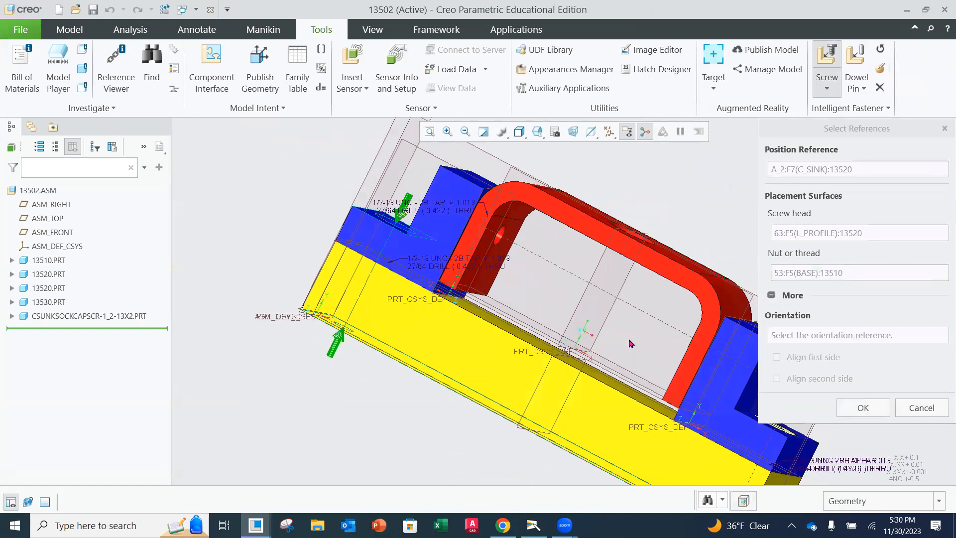
pyautogui.click(863, 409)
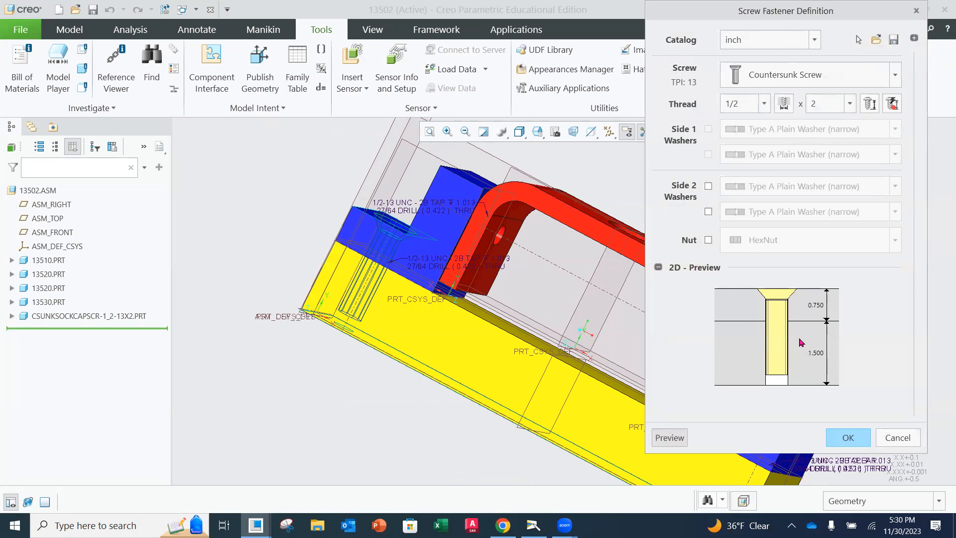
pyautogui.click(848, 441)
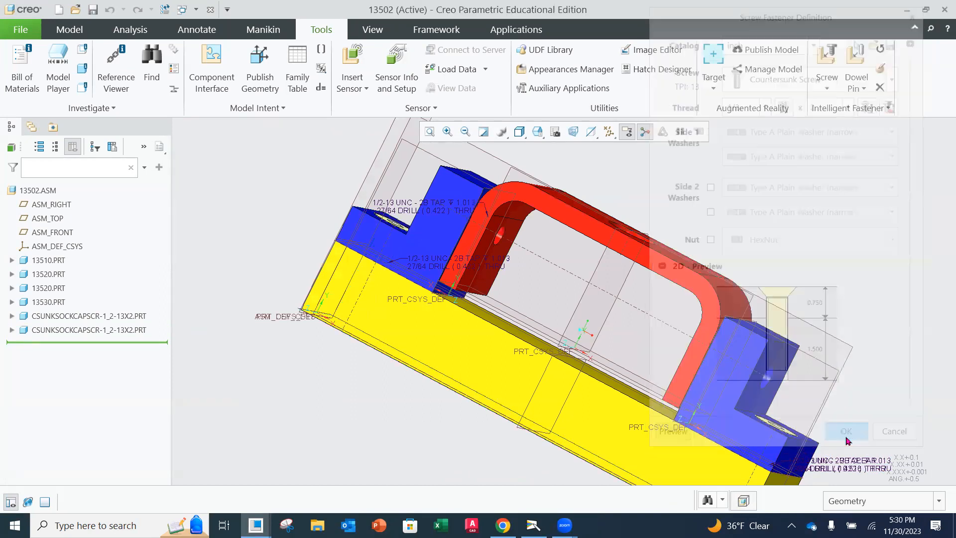
pyautogui.moveTo(501, 236); pyautogui.dragTo(502, 277, button='middle')
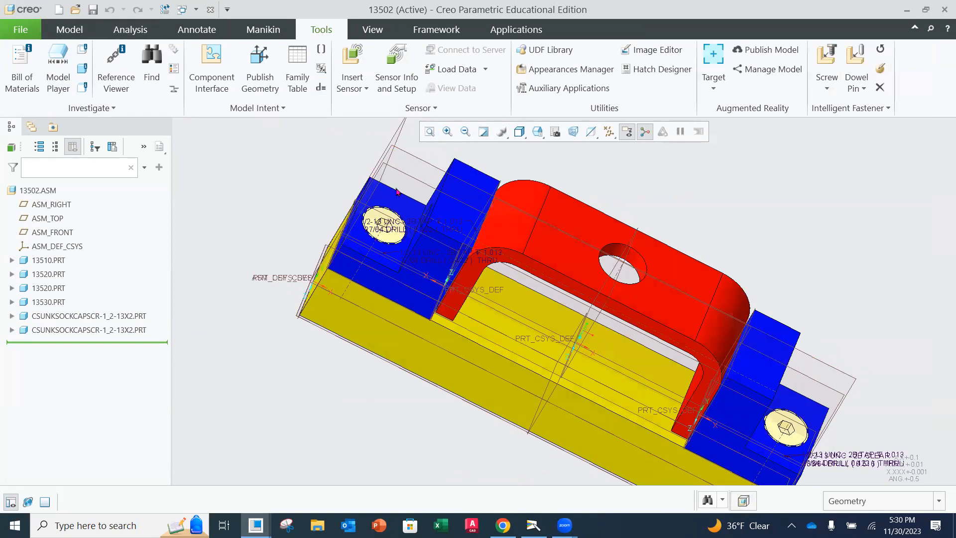
# Define a new screw fastener's references: the upright bracket hole's axis, the bracket's outer face, and the inner face of the adjacent 13530 leg
pyautogui.moveTo(651, 229); pyautogui.dragTo(614, 194, button='middle')
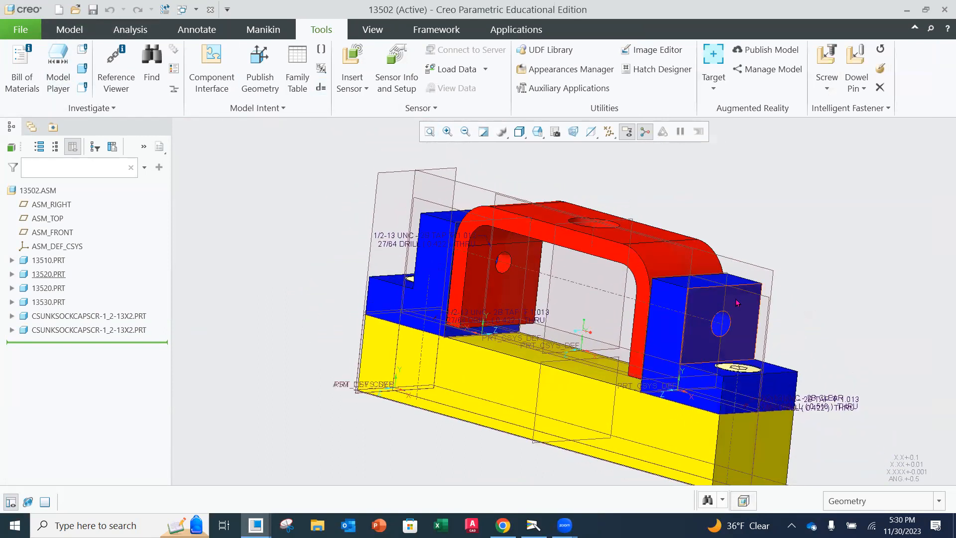
pyautogui.click(828, 59)
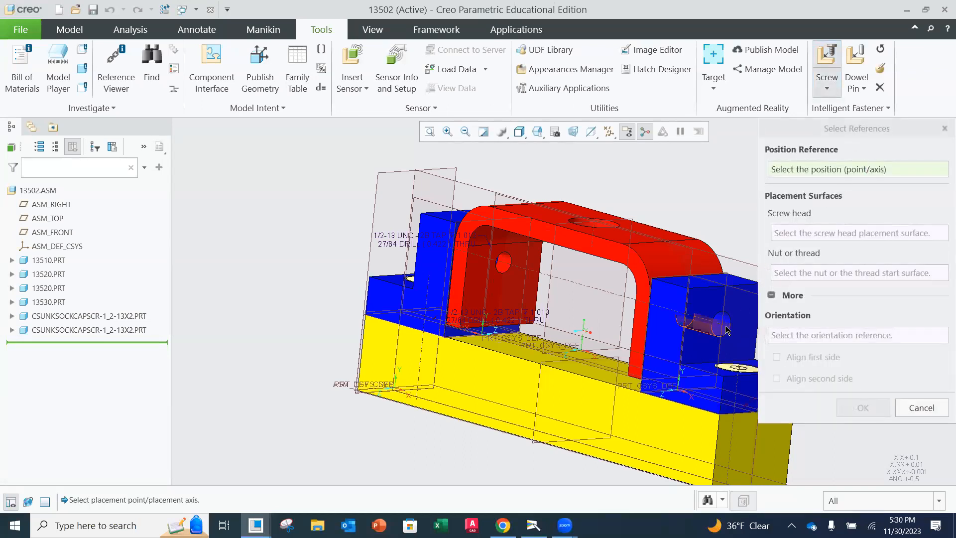
pyautogui.moveTo(730, 321); pyautogui.dragTo(690, 304, button='middle')
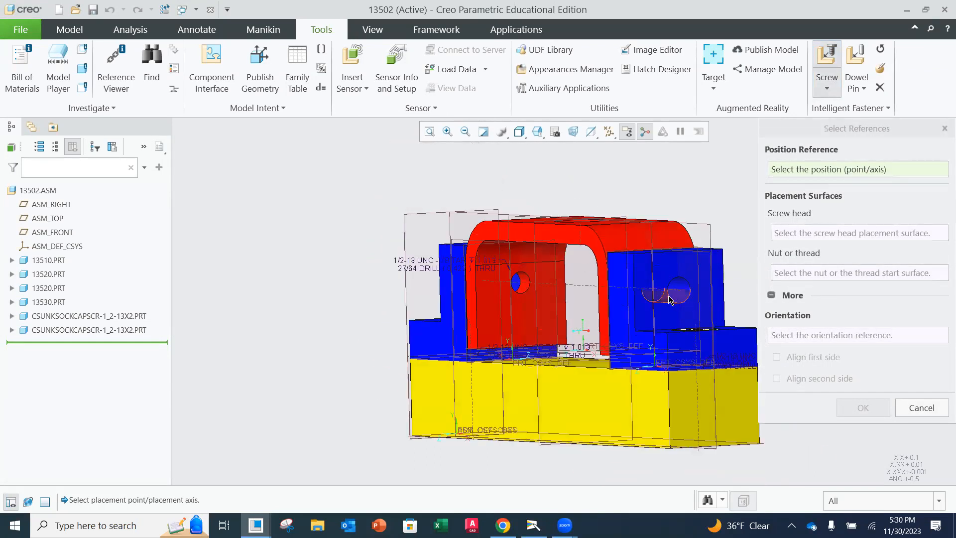
pyautogui.scroll(-2, 671, 288)
pyautogui.click(676, 288)
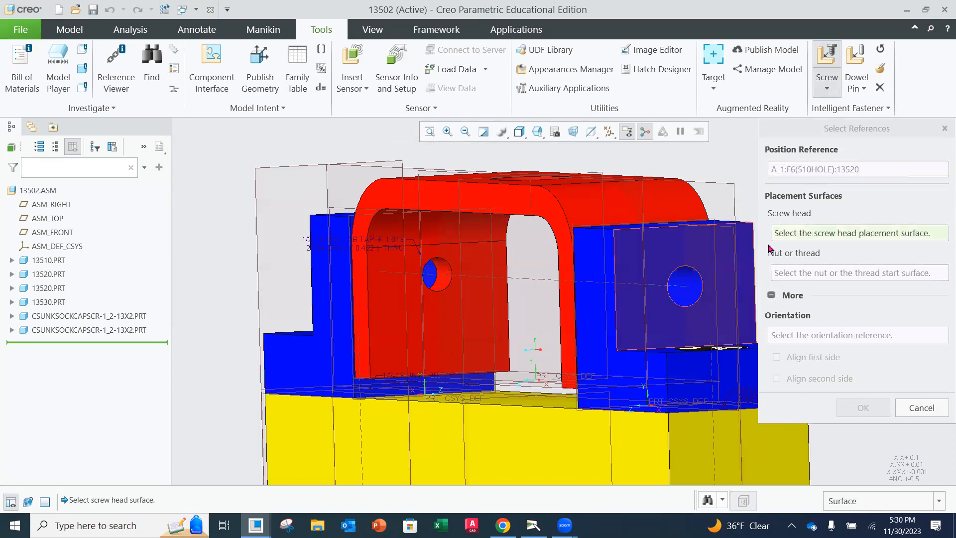
pyautogui.click(674, 256)
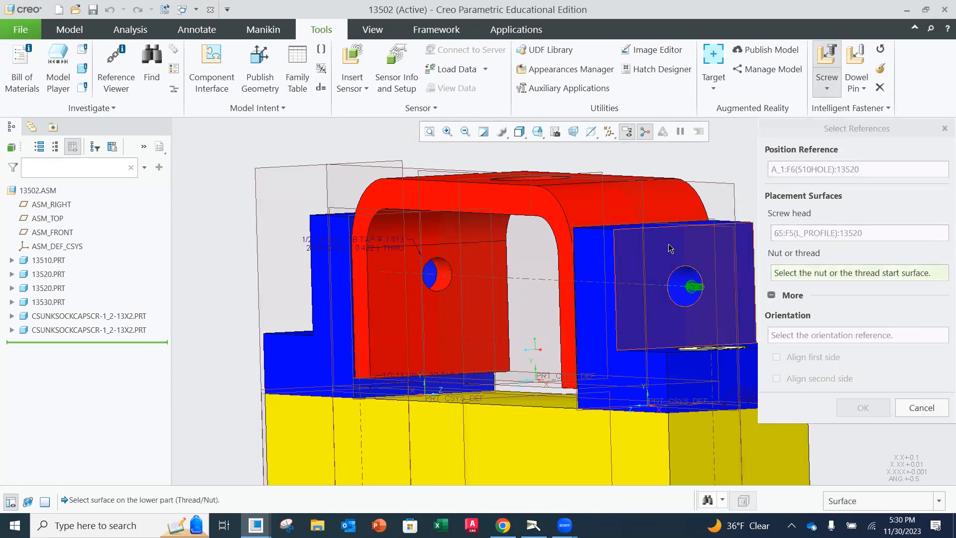
pyautogui.moveTo(671, 246); pyautogui.dragTo(722, 303, button='middle')
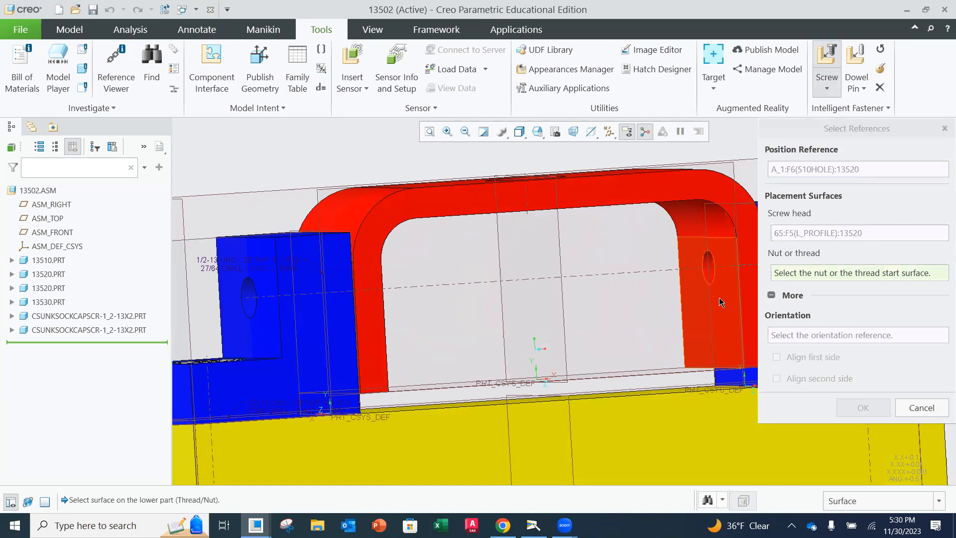
pyautogui.click(725, 320)
pyautogui.moveTo(708, 247); pyautogui.dragTo(612, 278, button='middle')
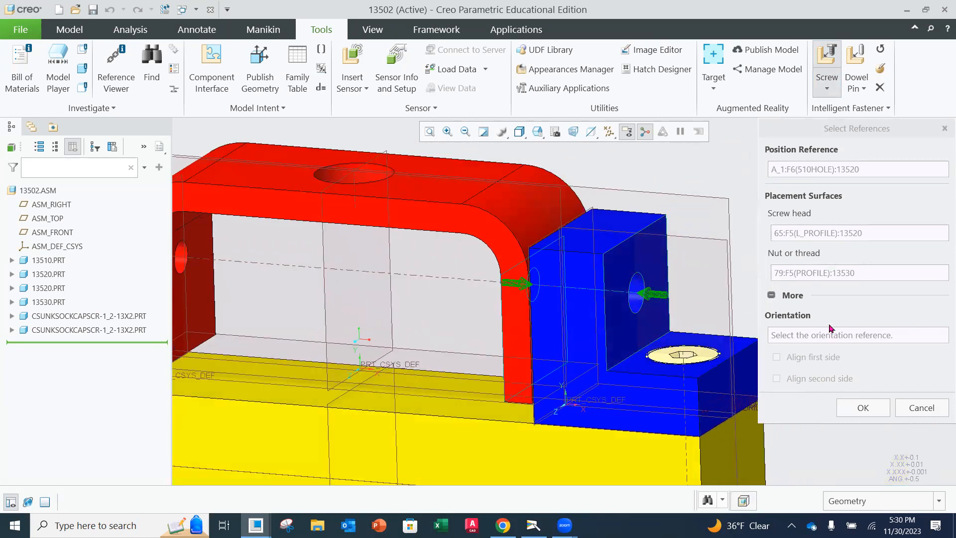
pyautogui.click(863, 406)
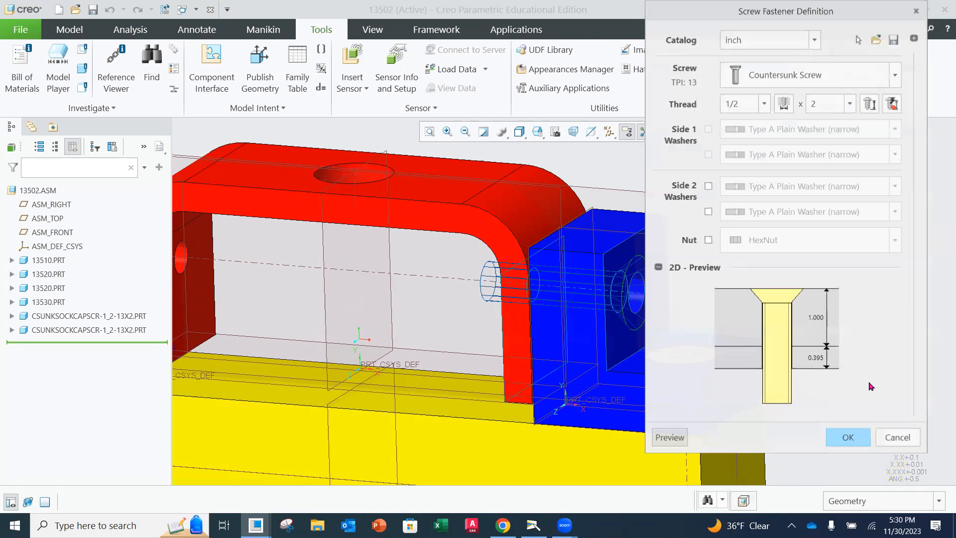
# Choose Hex Cap Screw as the screw type and place the 1/2 x 2 fastener without a nut
pyautogui.click(796, 76)
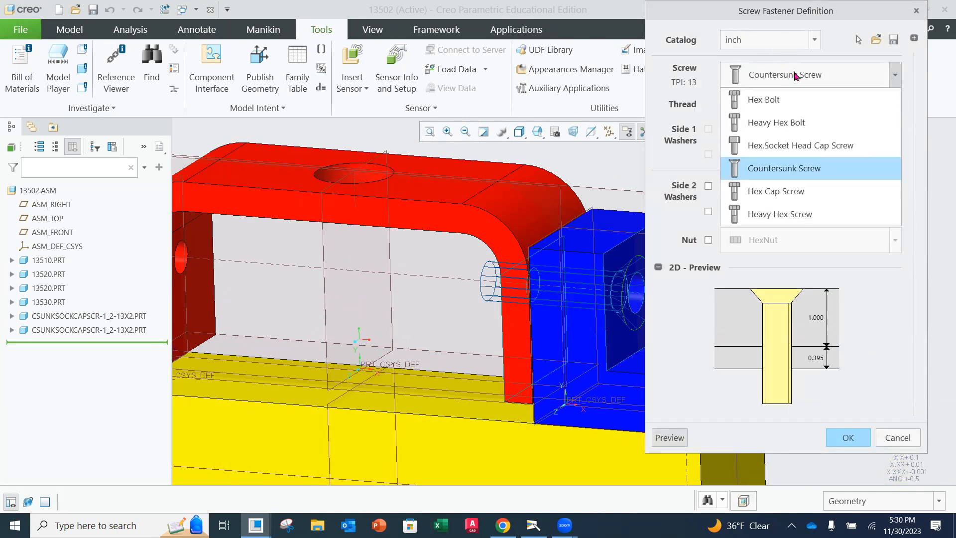
pyautogui.click(792, 193)
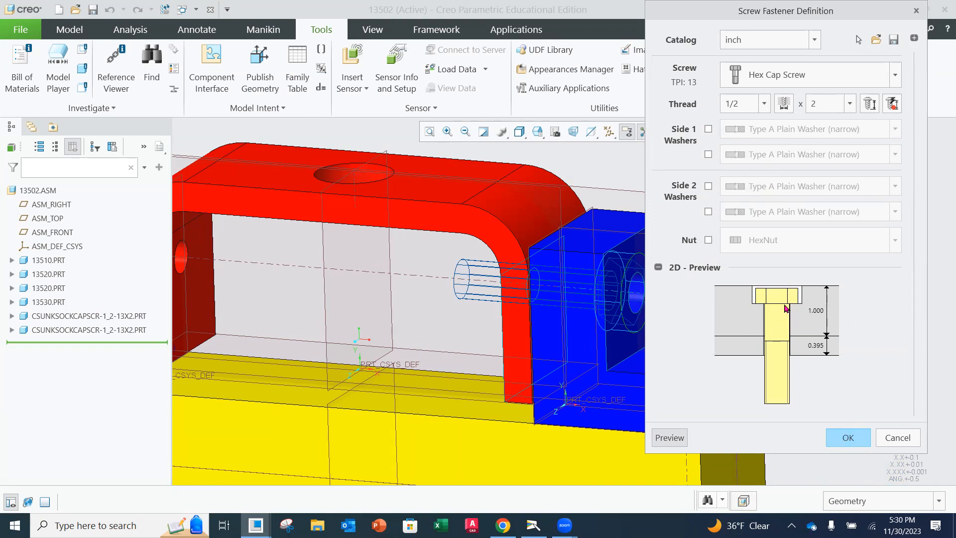
pyautogui.click(859, 438)
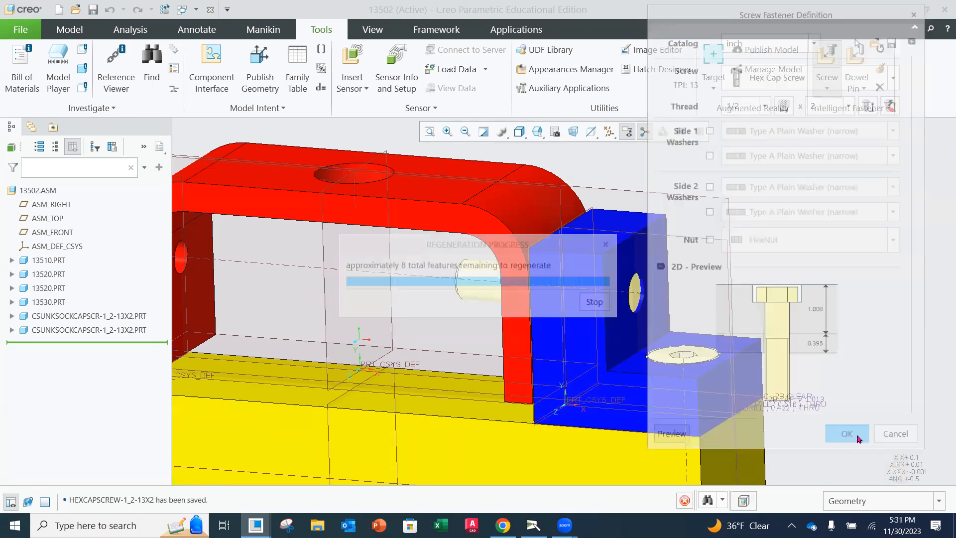
pyautogui.scroll(-4, 623, 304)
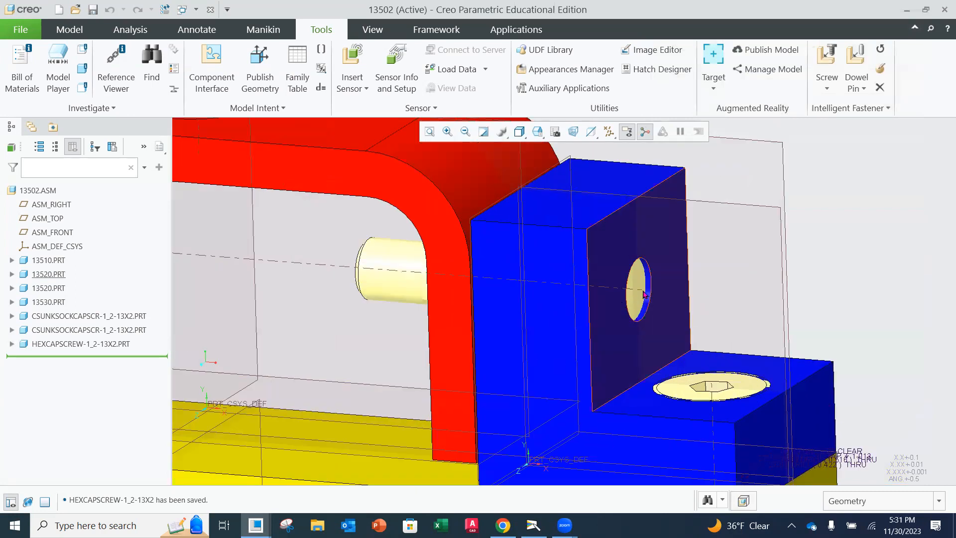
pyautogui.scroll(2, 633, 297)
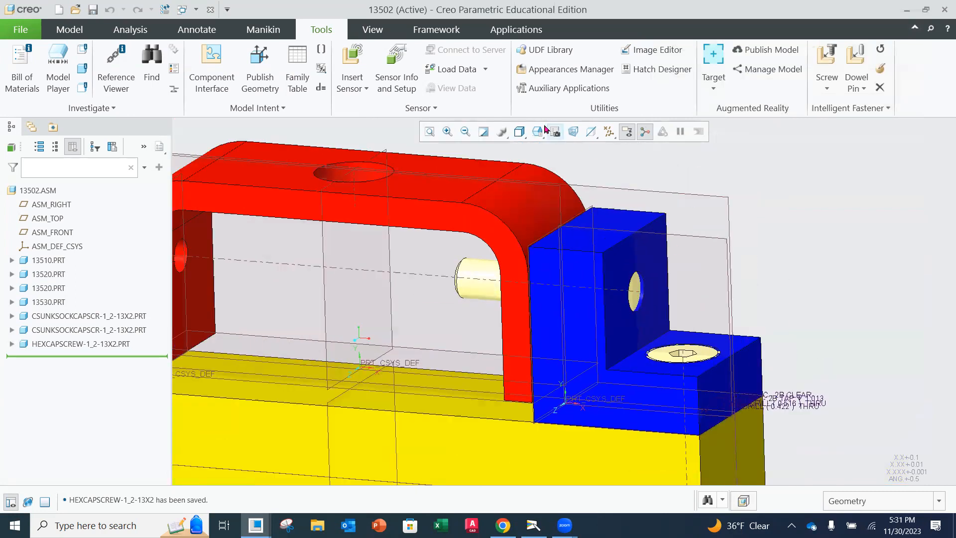
# Inspect the hex cap screw's seating inside the bracket in Hidden Line display, and return to Shading With Edges
pyautogui.click(520, 131)
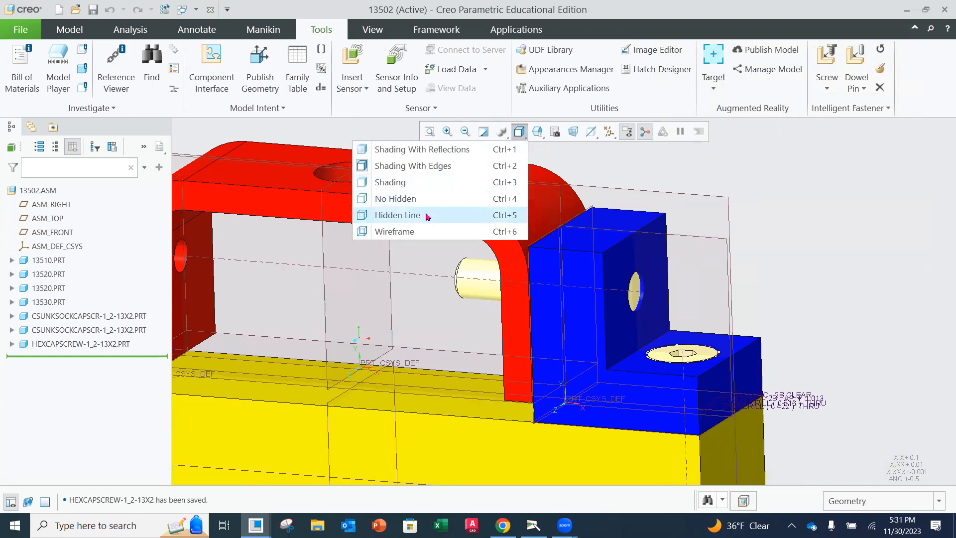
pyautogui.click(427, 217)
pyautogui.moveTo(573, 289); pyautogui.dragTo(593, 281, button='middle')
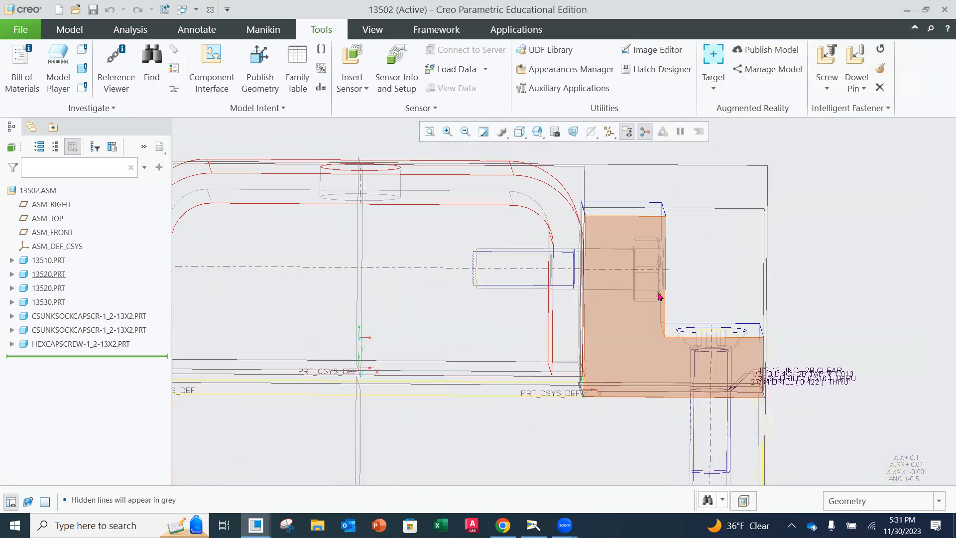
pyautogui.click(520, 132)
pyautogui.click(490, 167)
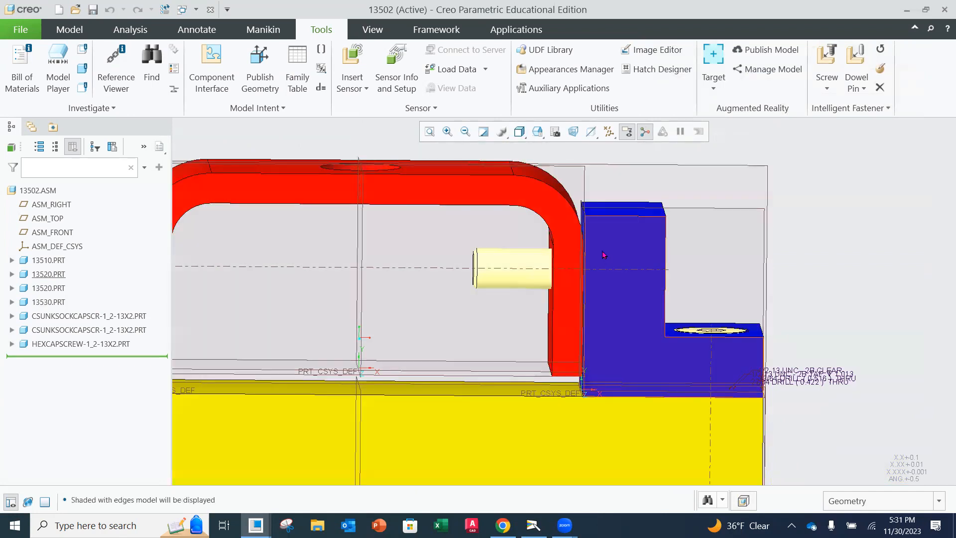
pyautogui.moveTo(493, 172); pyautogui.dragTo(642, 224, button='middle')
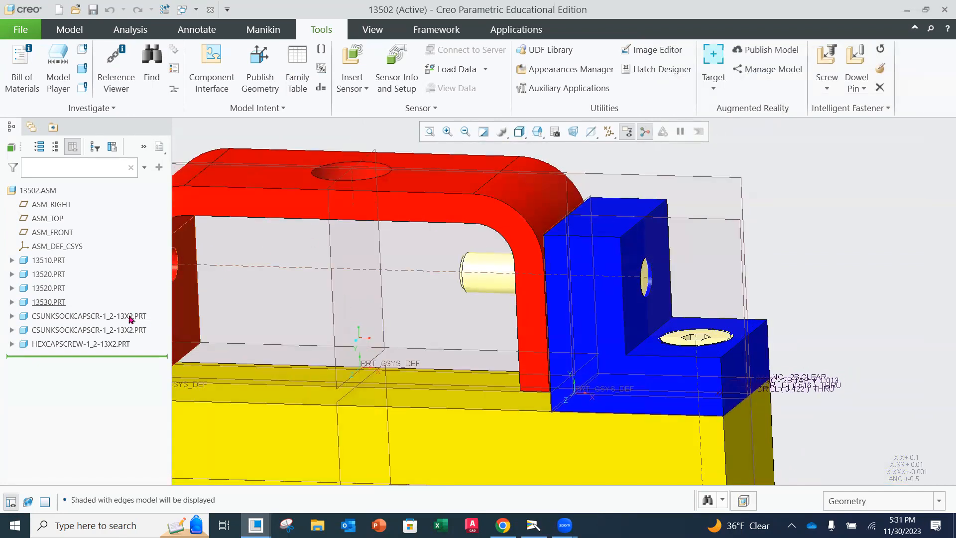
# Redefine the hex cap screw's placement with a Distance offset of 0 from the bracket's outer face
pyautogui.click(55, 345)
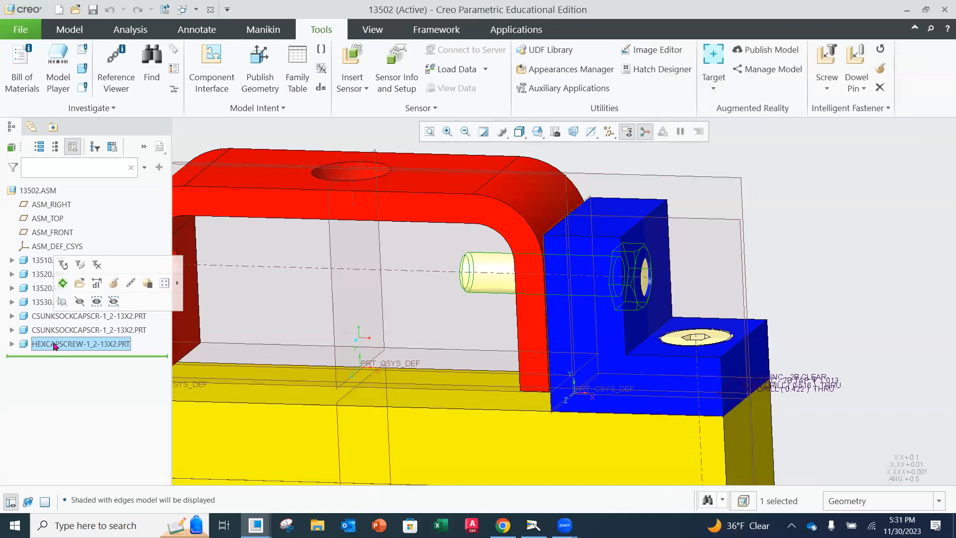
pyautogui.click(115, 284)
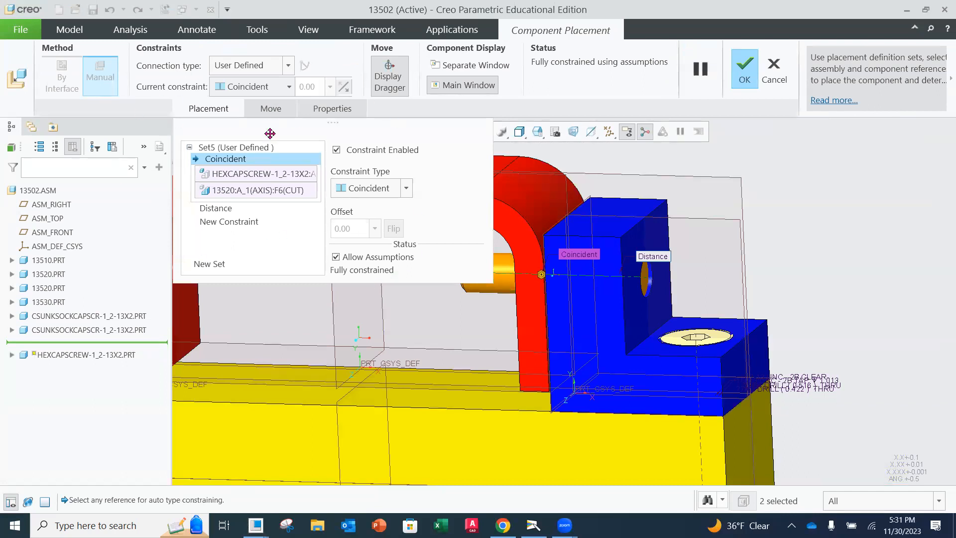
pyautogui.click(216, 209)
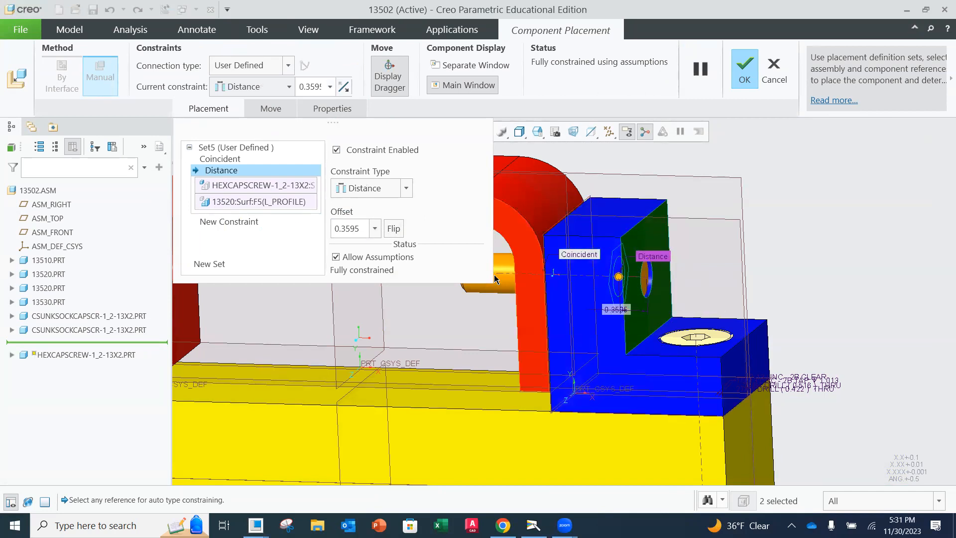
pyautogui.doubleClick(361, 227)
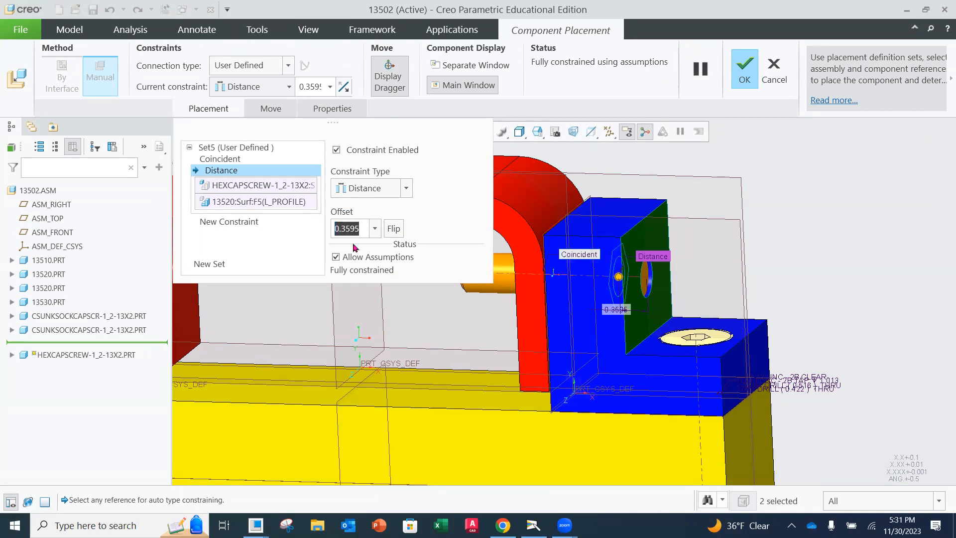
pyautogui.write('0')
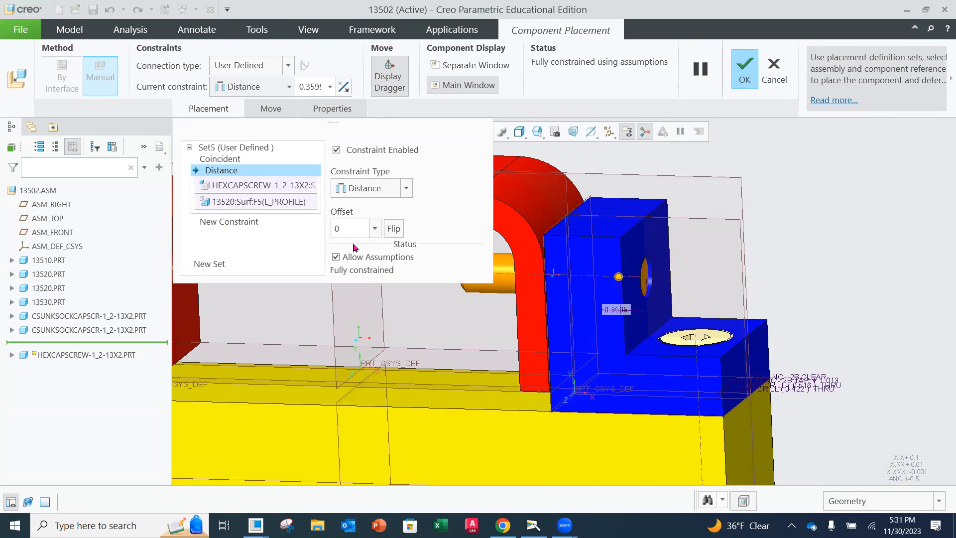
pyautogui.press('Return')
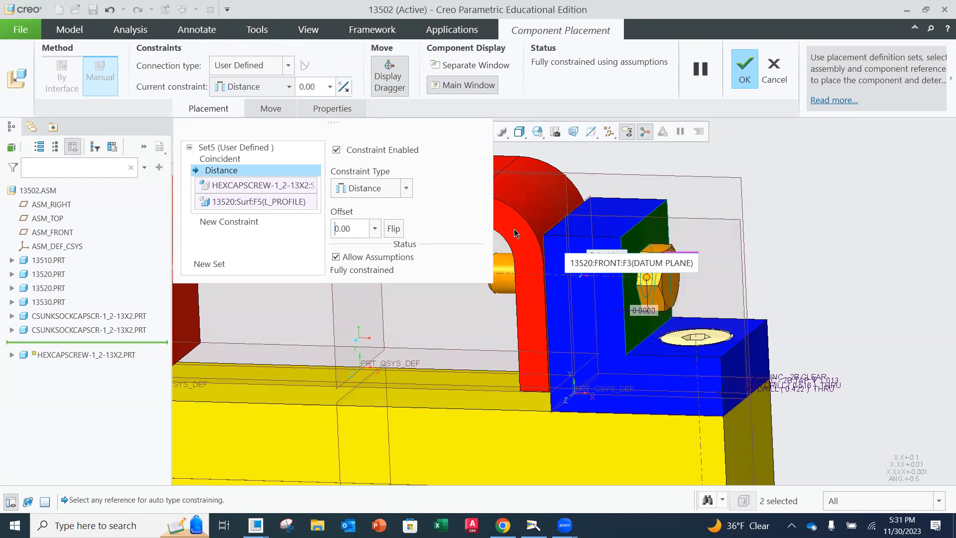
pyautogui.click(745, 78)
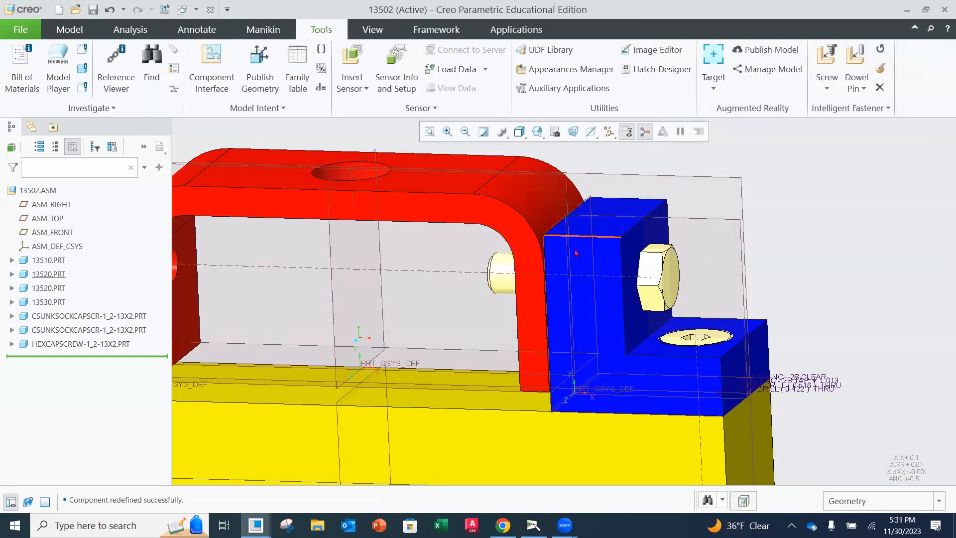
# Delete the hex cap screw from the assembly
pyautogui.moveTo(575, 249)
pyautogui.mouseDown(button='middle')
pyautogui.moveTo(583, 267)
pyautogui.moveTo(573, 269)
pyautogui.mouseUp(button='middle')
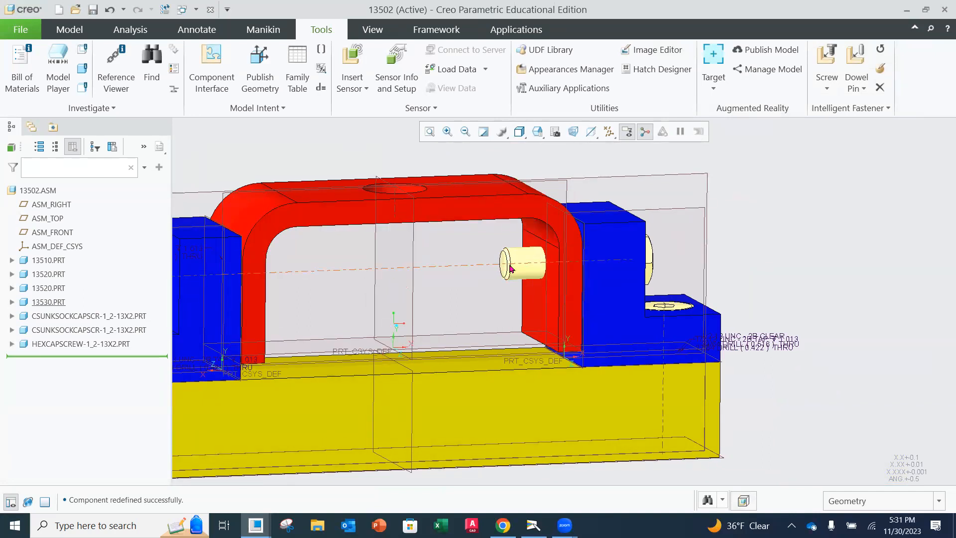
pyautogui.click(58, 347)
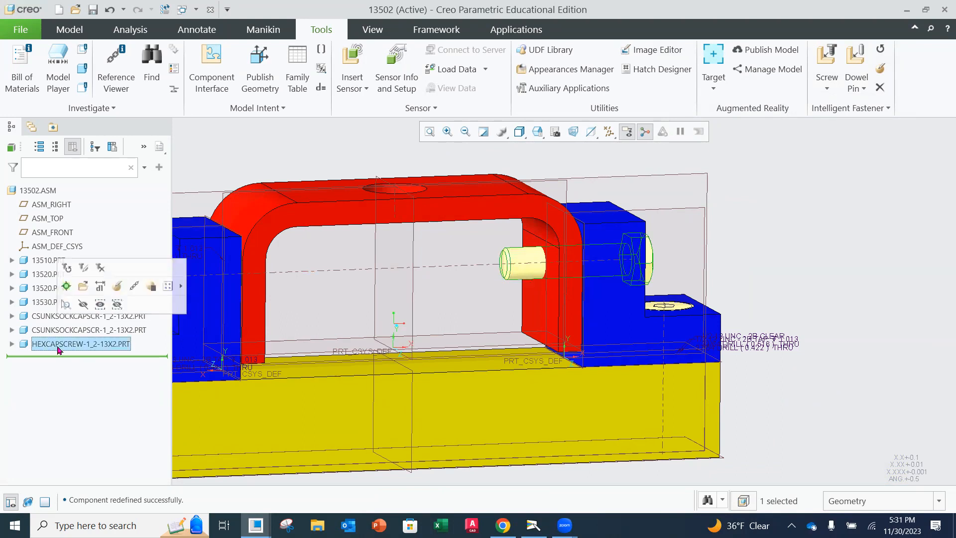
pyautogui.press('Delete')
pyautogui.click(538, 288)
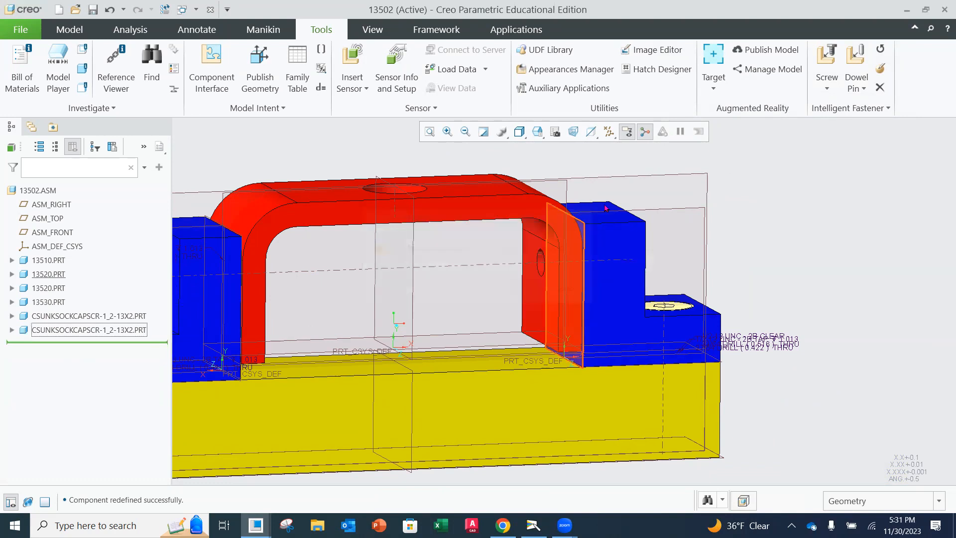
# Start a screw fastener on the upright block's hole axis, with its head on the block's outer face and thread start on the red bracket's inner face
pyautogui.click(827, 70)
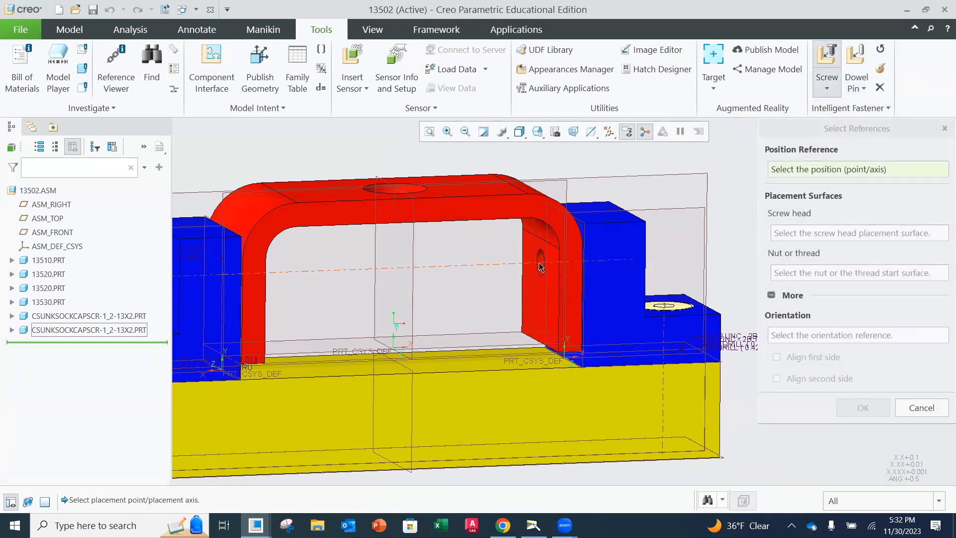
pyautogui.scroll(5, 567, 271)
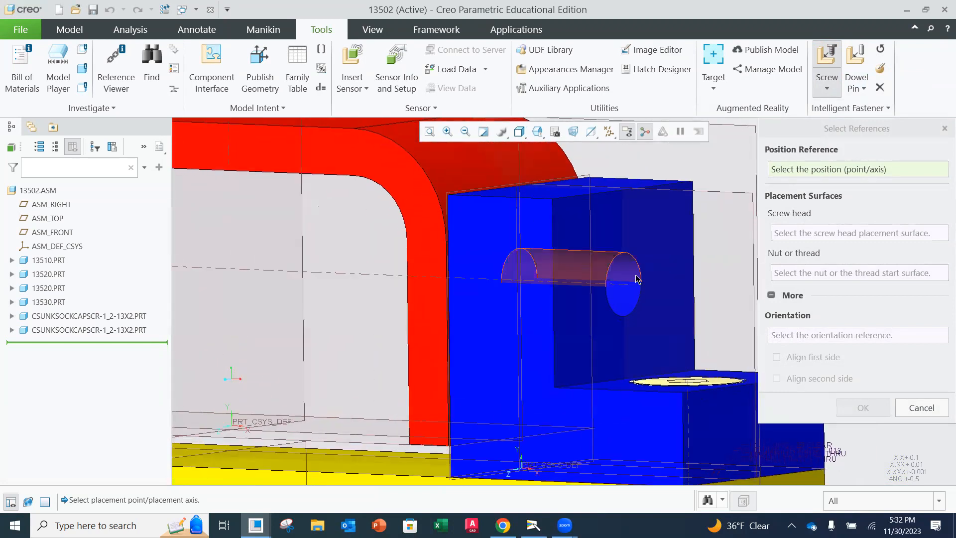
pyautogui.click(629, 290)
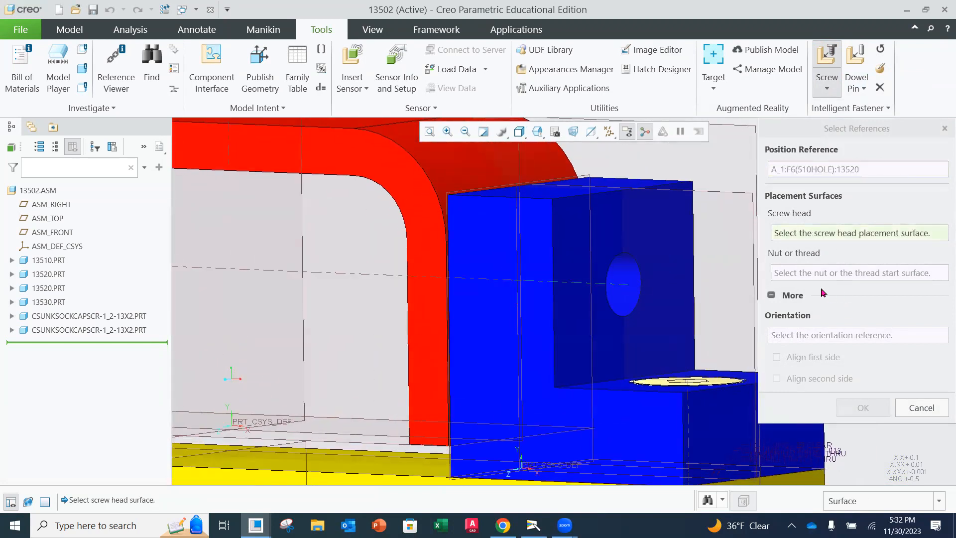
pyautogui.click(641, 240)
pyautogui.moveTo(641, 241); pyautogui.dragTo(501, 331, button='middle')
pyautogui.click(501, 332)
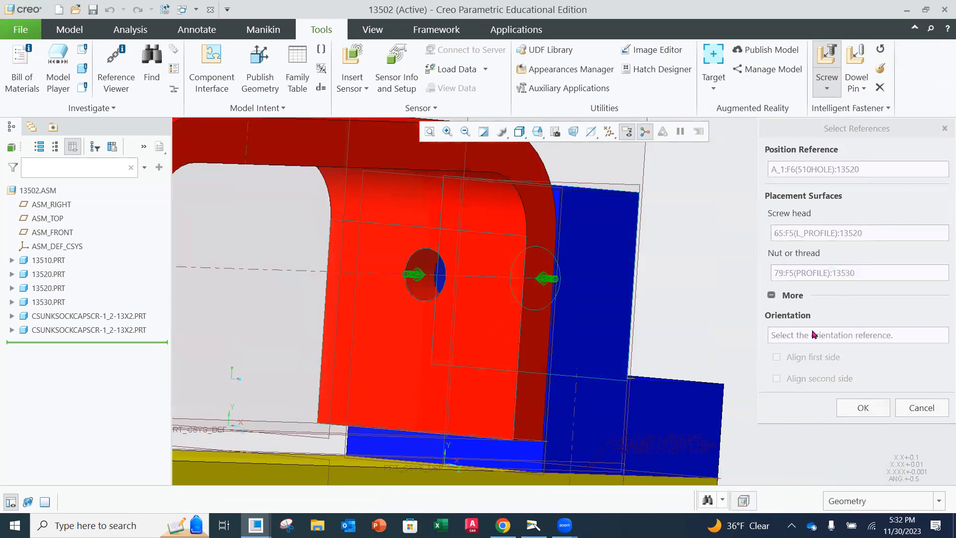
pyautogui.click(863, 408)
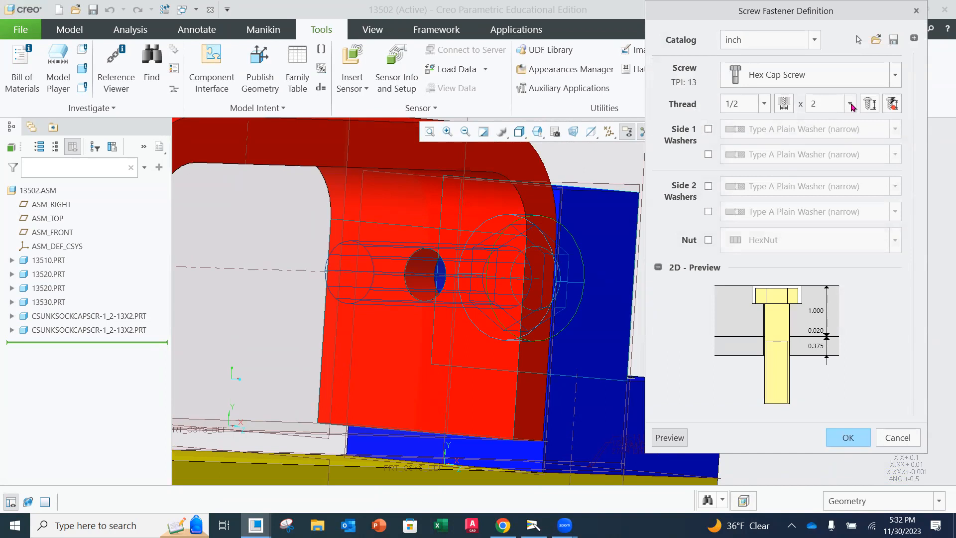
# Set the Hex Cap Screw length to 1 1/2 with the 1/2 thread and insert the fastener
pyautogui.click(851, 104)
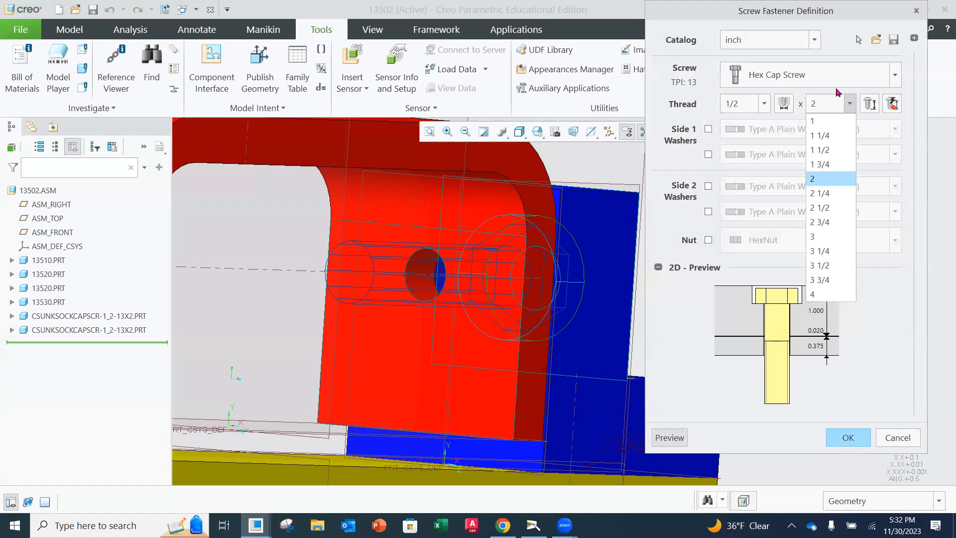
pyautogui.click(825, 152)
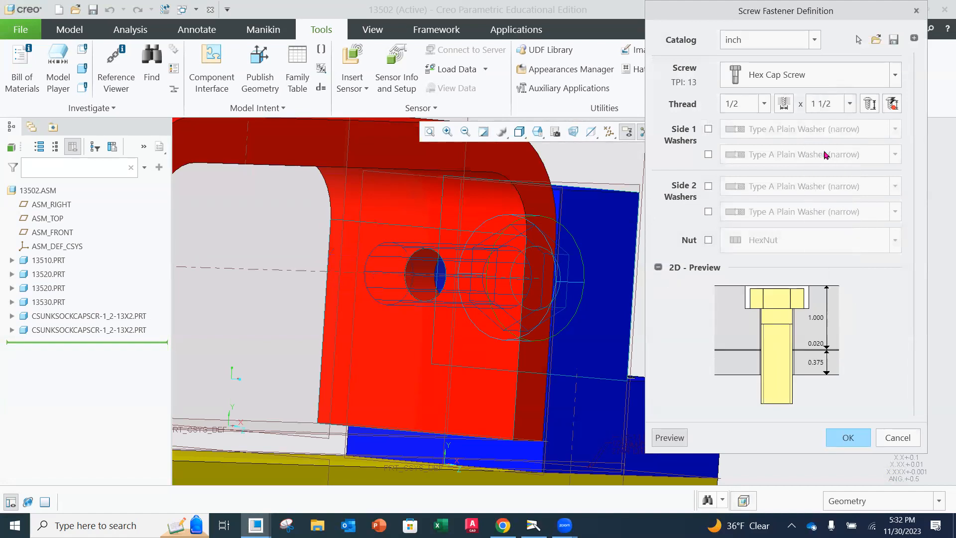
pyautogui.click(849, 438)
# Redefine the inserted hex cap screw's placement, setting the Distance constraint offset to 0
pyautogui.moveTo(751, 377)
pyautogui.mouseDown(button='middle')
pyautogui.moveTo(689, 330)
pyautogui.moveTo(656, 336)
pyautogui.mouseUp(button='middle')
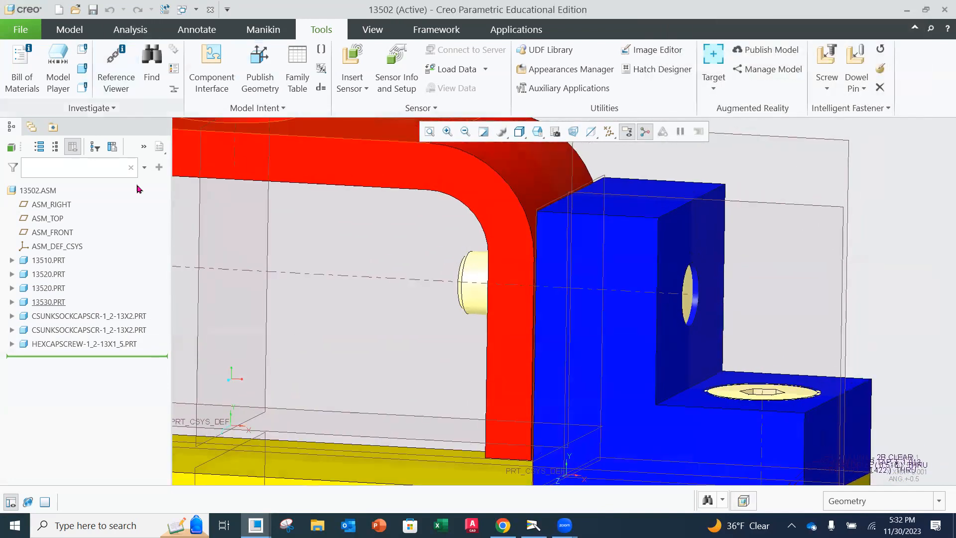
pyautogui.click(66, 348)
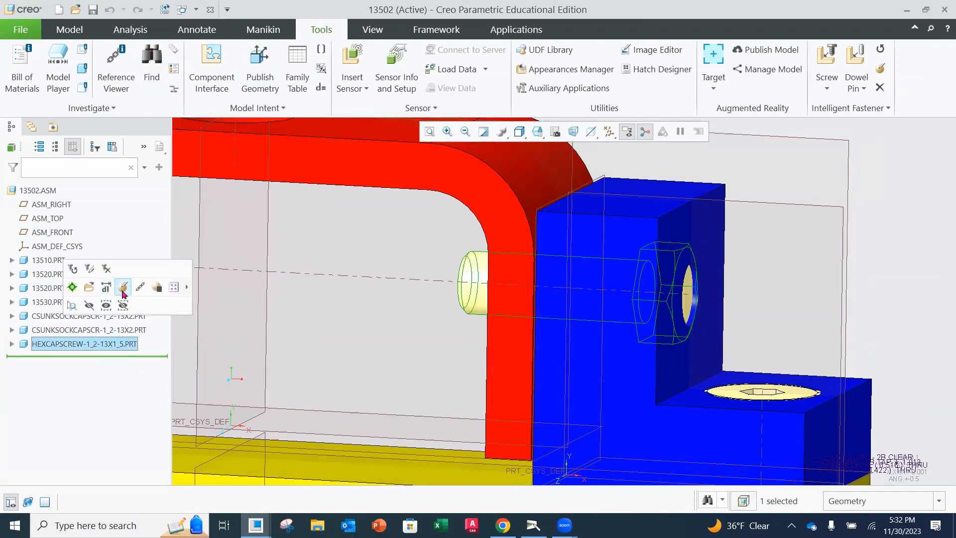
pyautogui.click(118, 290)
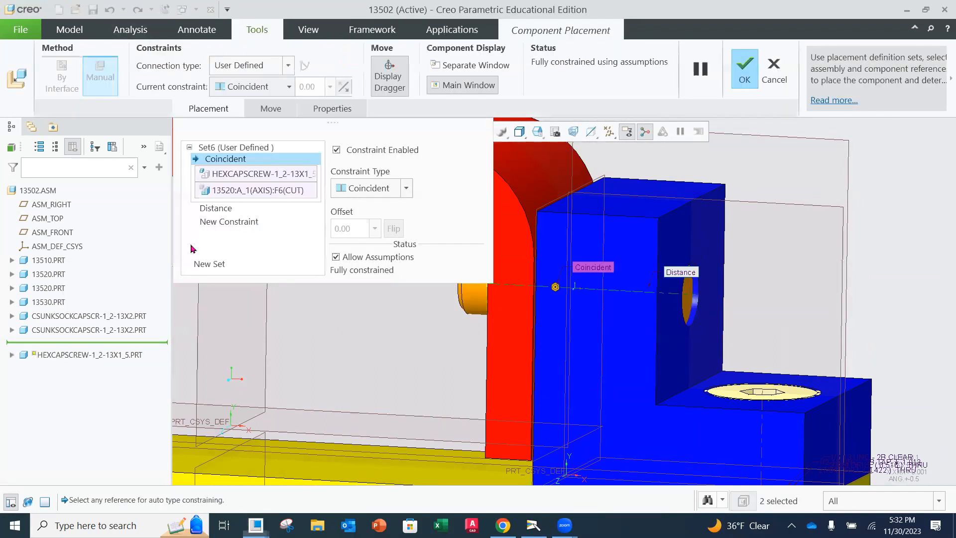
pyautogui.click(215, 209)
pyautogui.doubleClick(361, 229)
pyautogui.write('0')
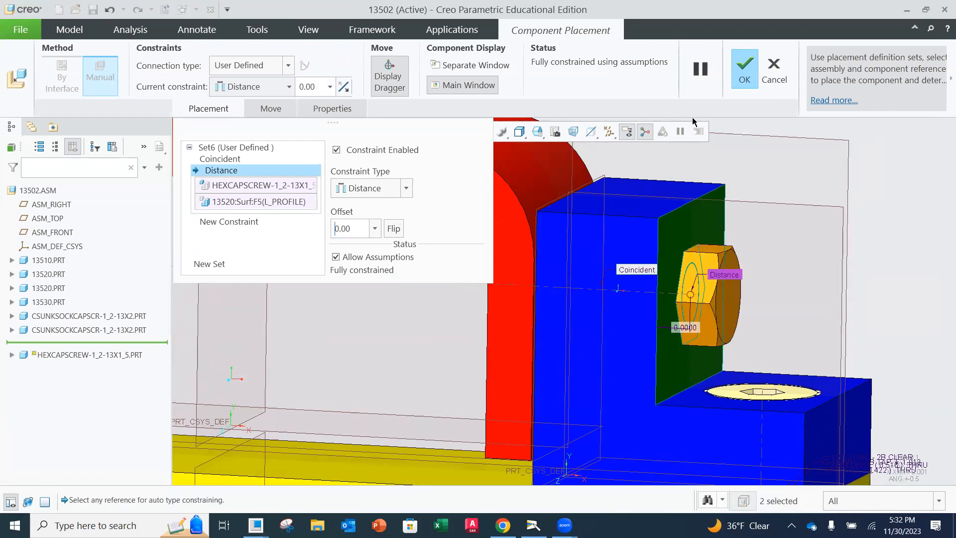
pyautogui.click(745, 79)
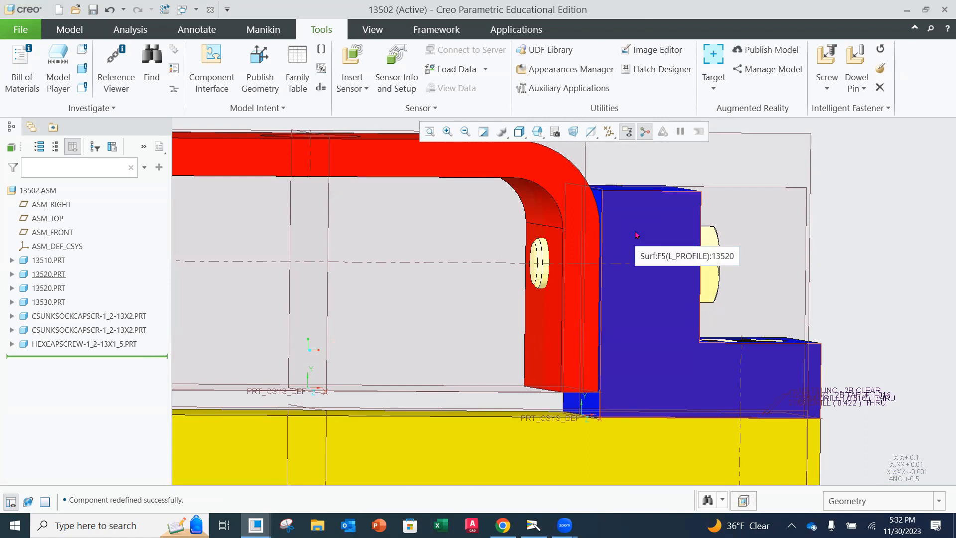
# Insert a 1/2 x 1 1/2 Hex Cap Screw through the opposite block's hole, from the block's outer face to the bracket's inner face
pyautogui.scroll(2, 451, 281)
pyautogui.moveTo(405, 263)
pyautogui.mouseDown(button='middle')
pyautogui.moveTo(443, 274)
pyautogui.moveTo(380, 271)
pyautogui.moveTo(461, 277)
pyautogui.mouseUp(button='middle')
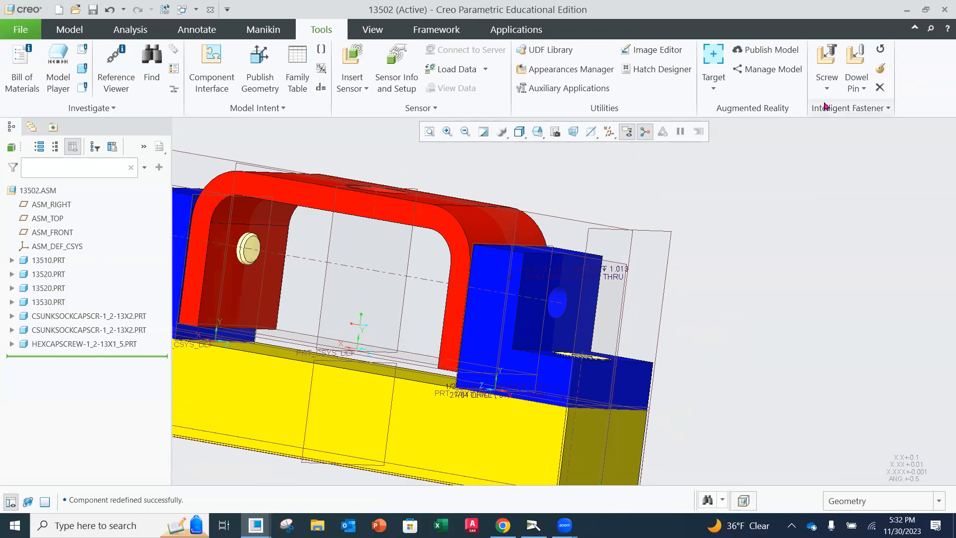
pyautogui.click(827, 62)
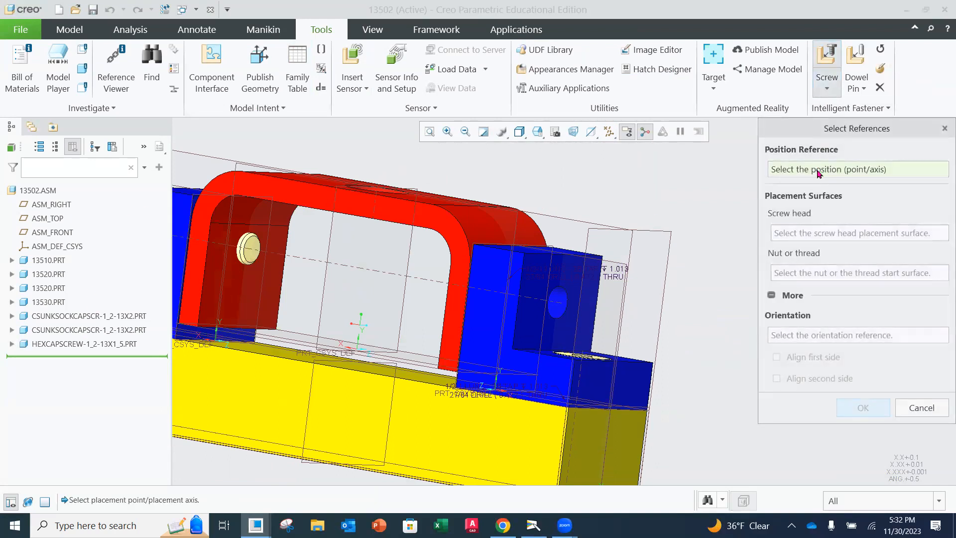
pyautogui.click(563, 309)
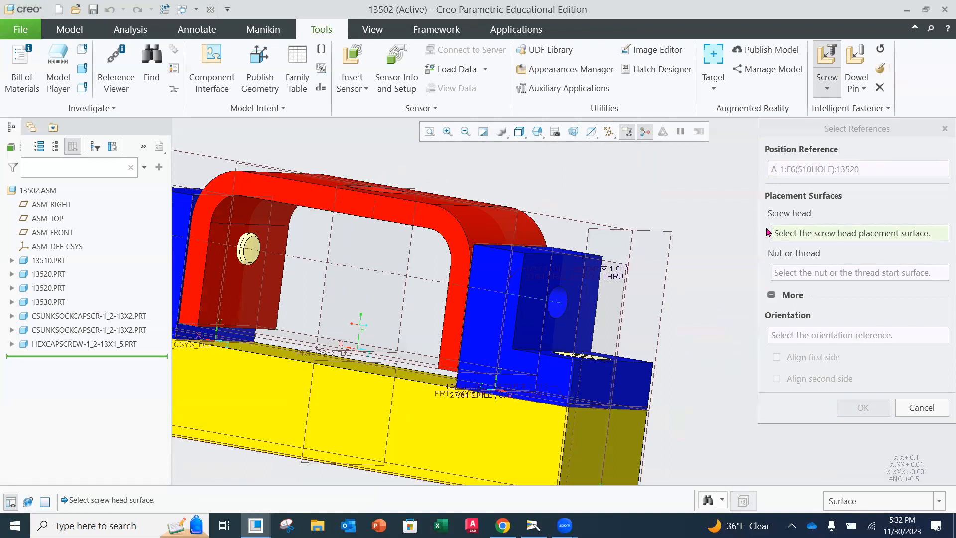
pyautogui.click(560, 278)
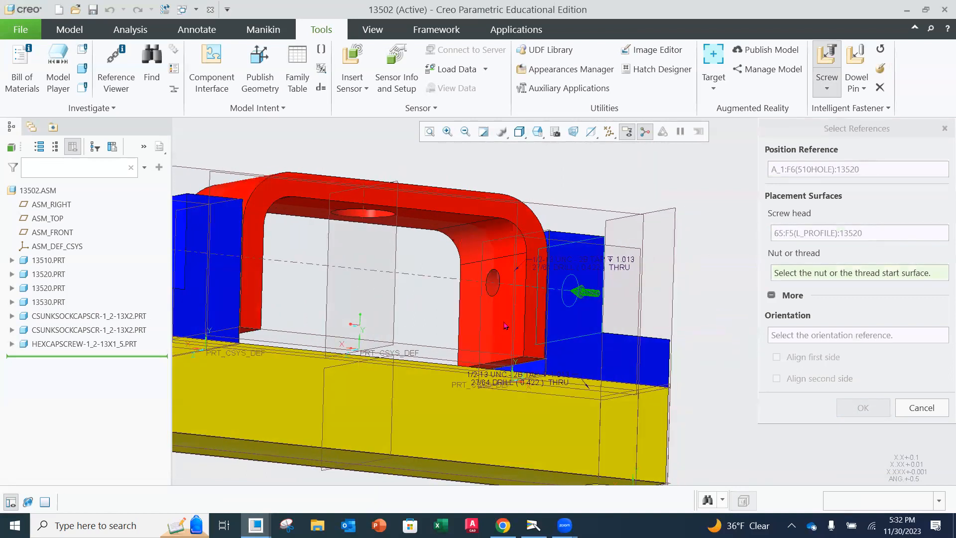
pyautogui.click(505, 326)
pyautogui.click(863, 408)
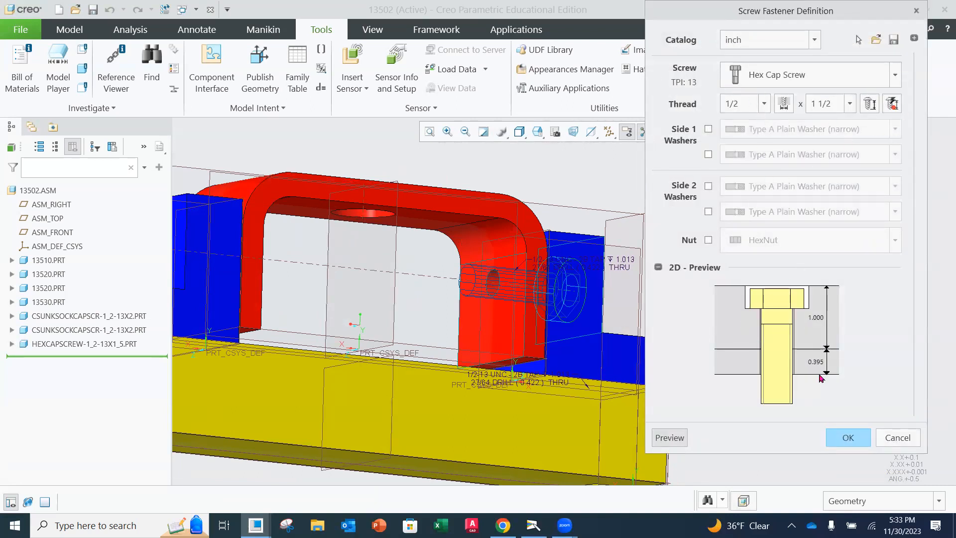
pyautogui.click(848, 438)
# Edit the second hex cap screw's placement so its Distance constraint to the block face has a 0 offset
pyautogui.moveTo(548, 279); pyautogui.dragTo(491, 276, button='middle')
pyautogui.click(76, 362)
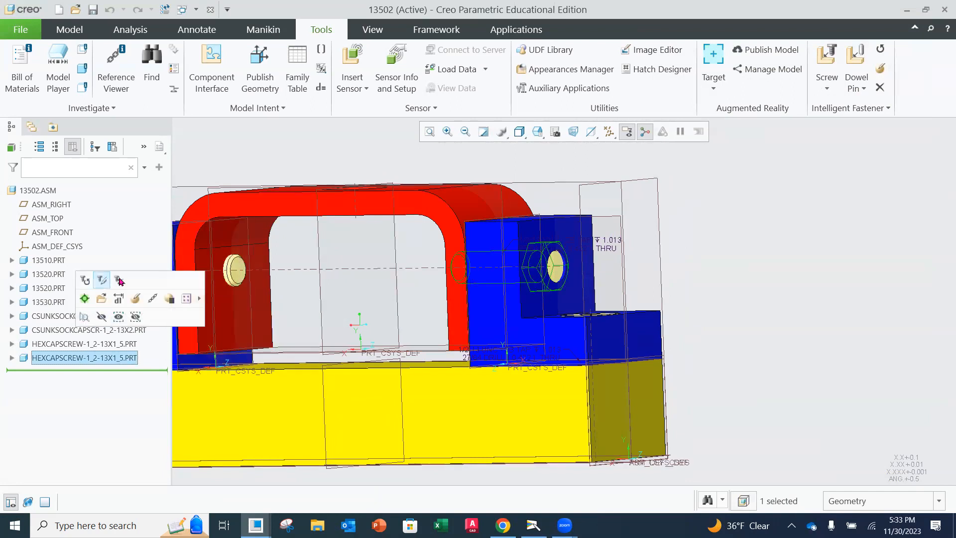
pyautogui.click(101, 279)
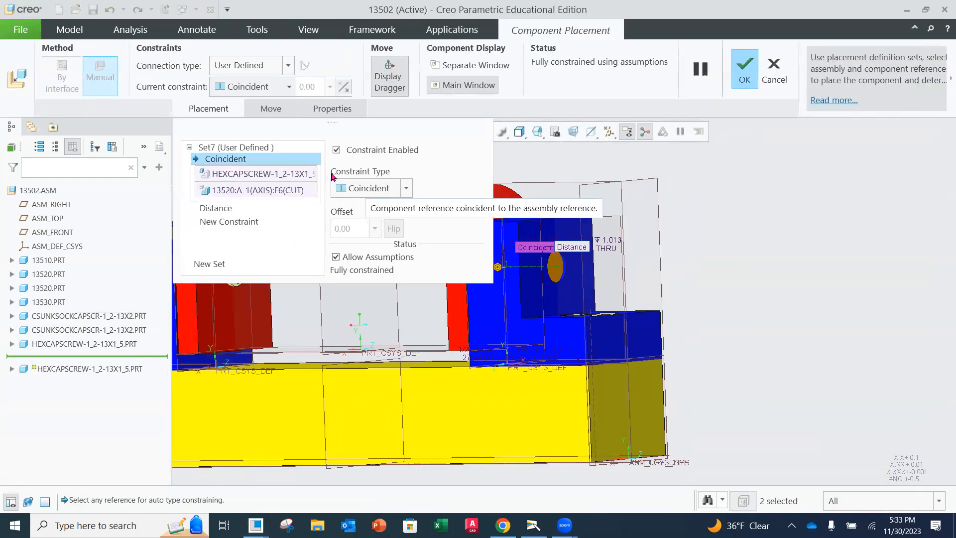
pyautogui.click(224, 209)
pyautogui.doubleClick(366, 227)
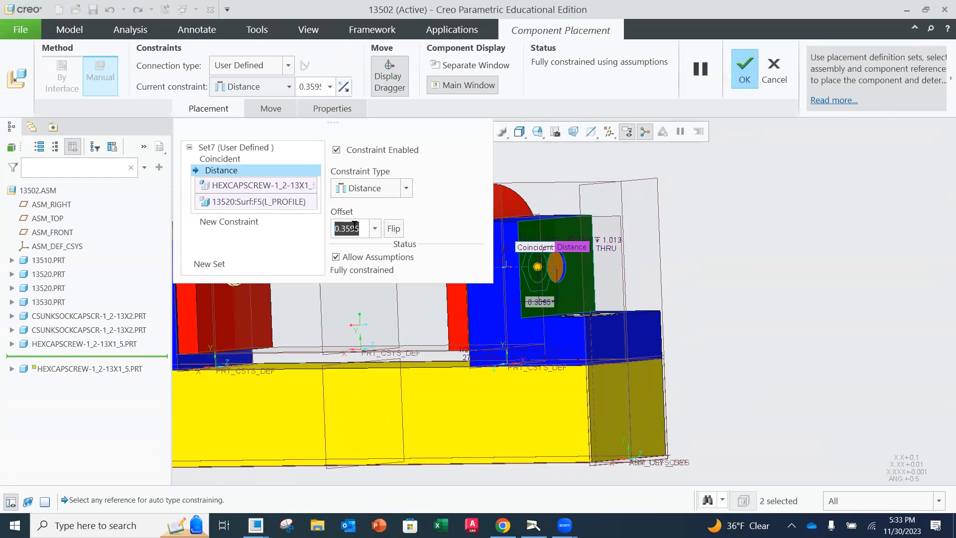
pyautogui.write('0')
pyautogui.press('Return')
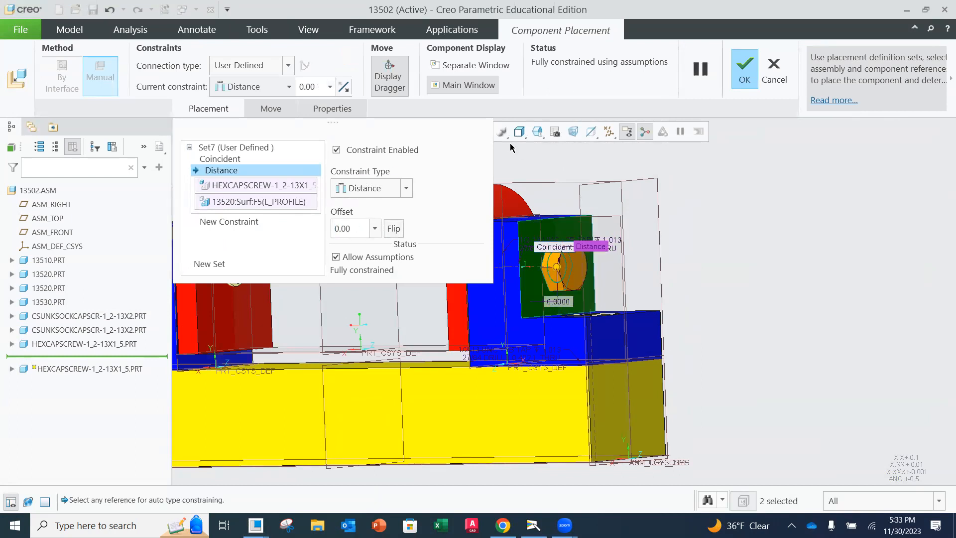
pyautogui.click(746, 67)
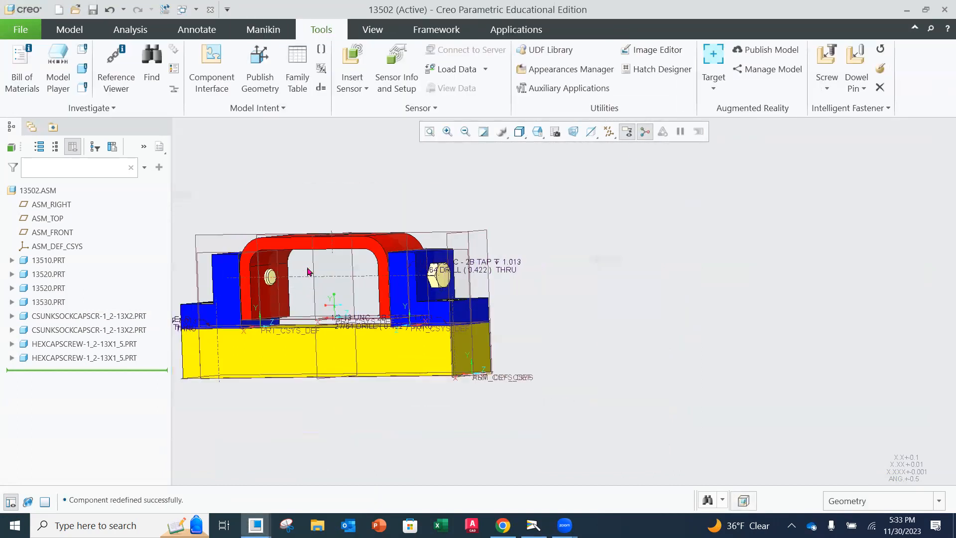
# Turn off the display of all datum axes, points, coordinate systems and planes
pyautogui.moveTo(362, 260); pyautogui.dragTo(399, 254, button='middle')
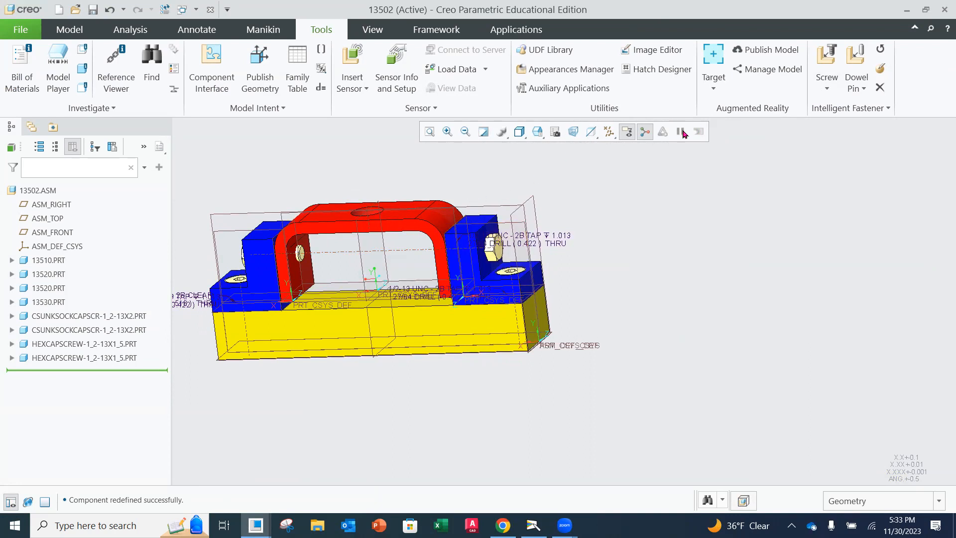
pyautogui.click(609, 132)
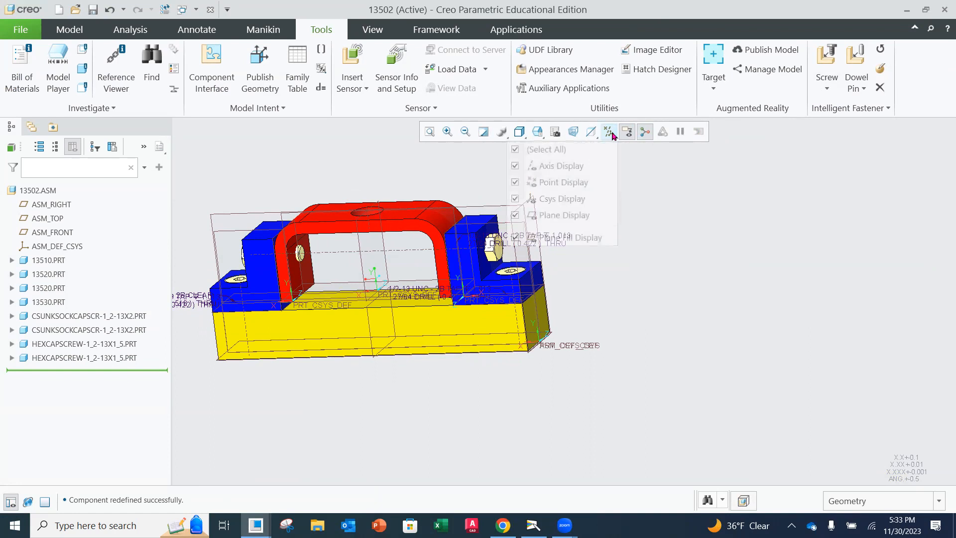
pyautogui.click(516, 150)
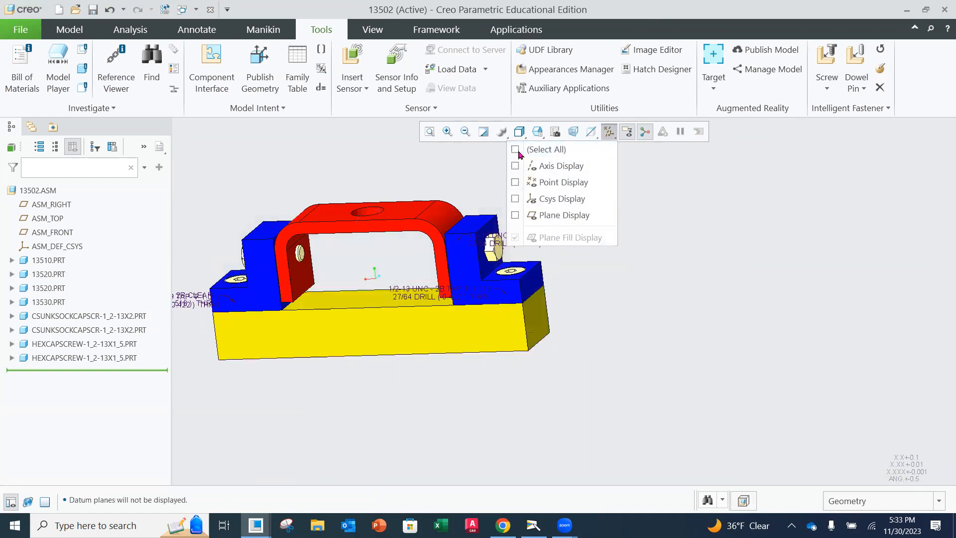
pyautogui.click(643, 262)
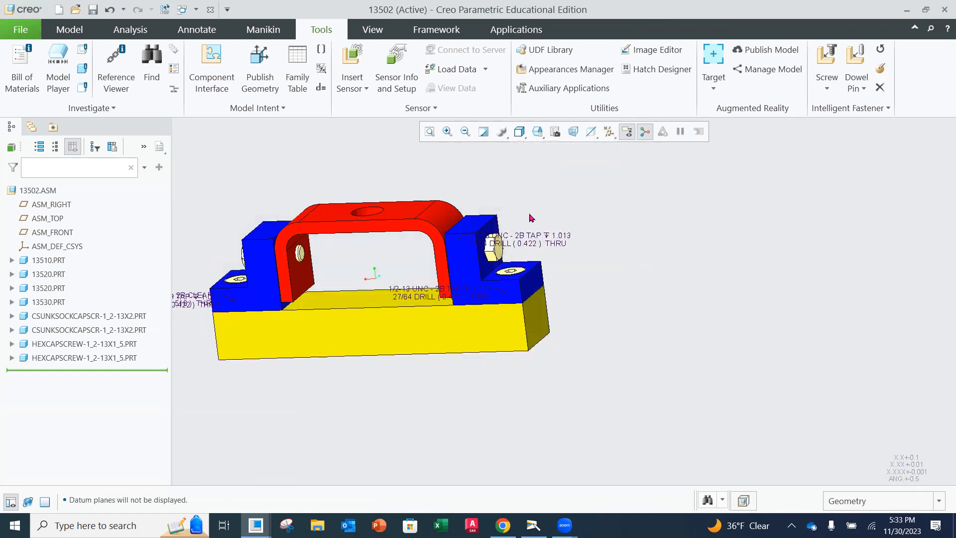
# Orient the assembly to a three-dimensional view and capture a screenshot of the model with its model tree
pyautogui.moveTo(533, 211); pyautogui.dragTo(550, 233, button='middle')
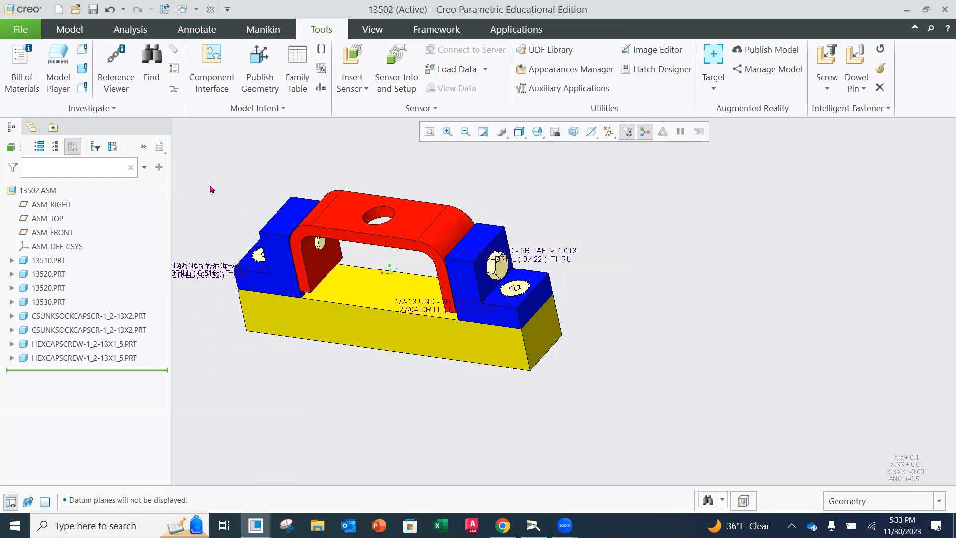
pyautogui.press('super+shift+s')
pyautogui.moveTo(1, 1); pyautogui.dragTo(572, 384)
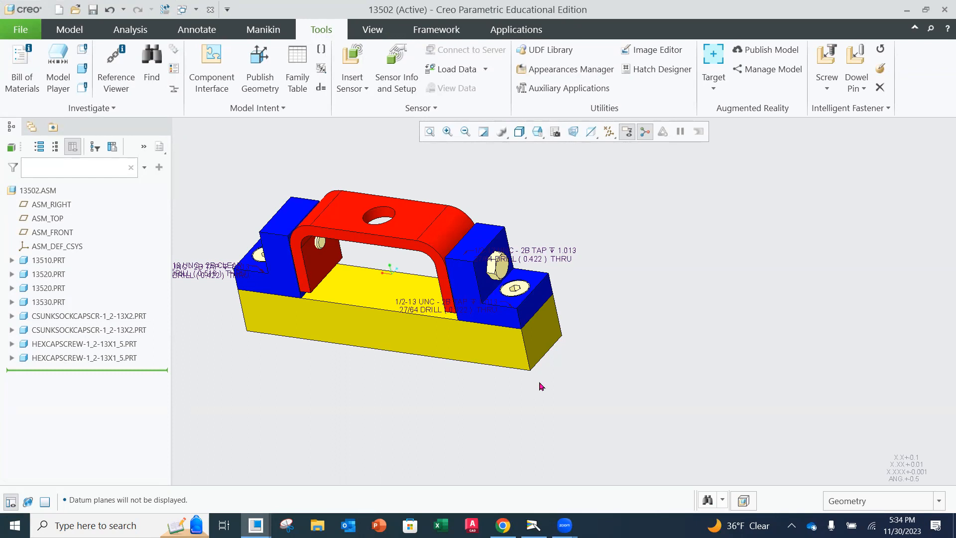
# Save the 13502 assembly, delete its old versions, and dismiss the OneDrive deletion reminder
pyautogui.click(22, 31)
pyautogui.click(25, 133)
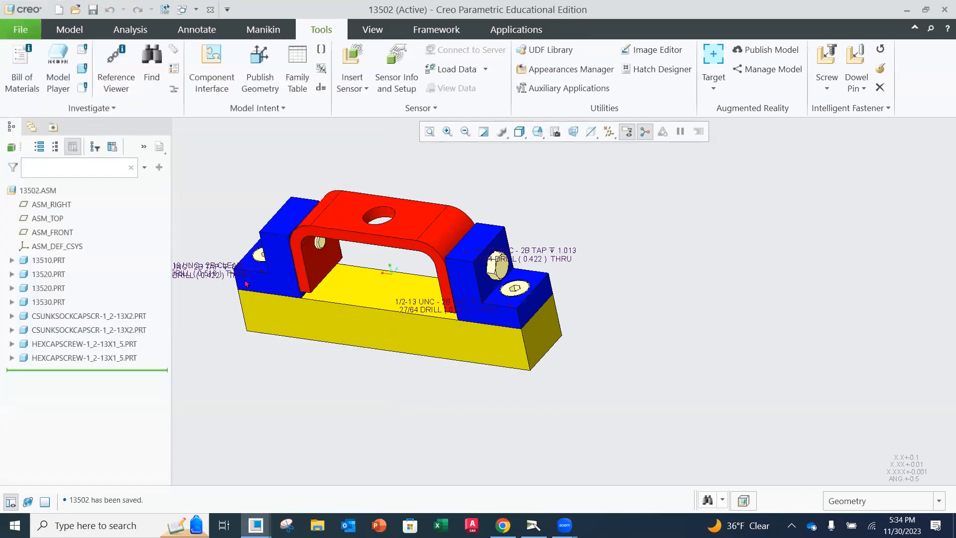
pyautogui.click(20, 29)
pyautogui.moveTo(28, 219)
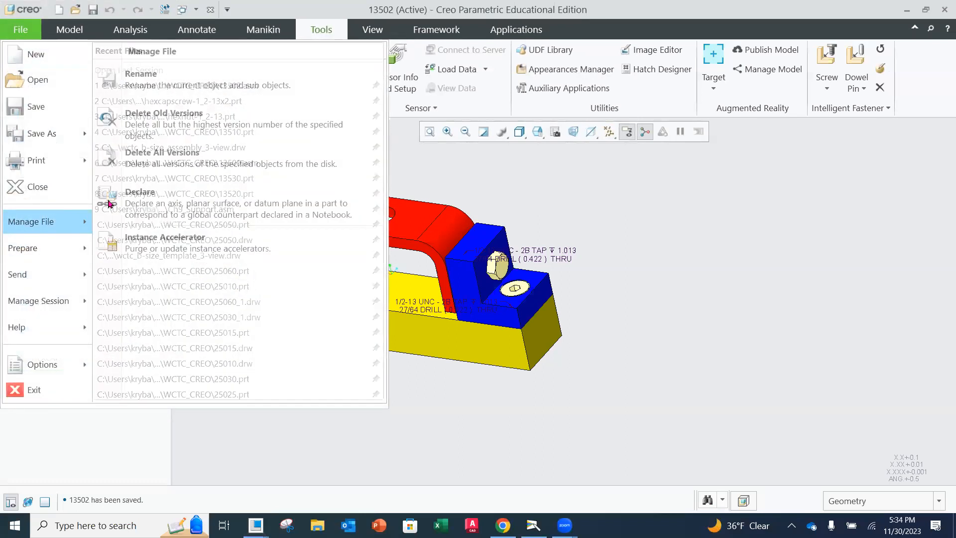
pyautogui.click(212, 134)
pyautogui.click(717, 306)
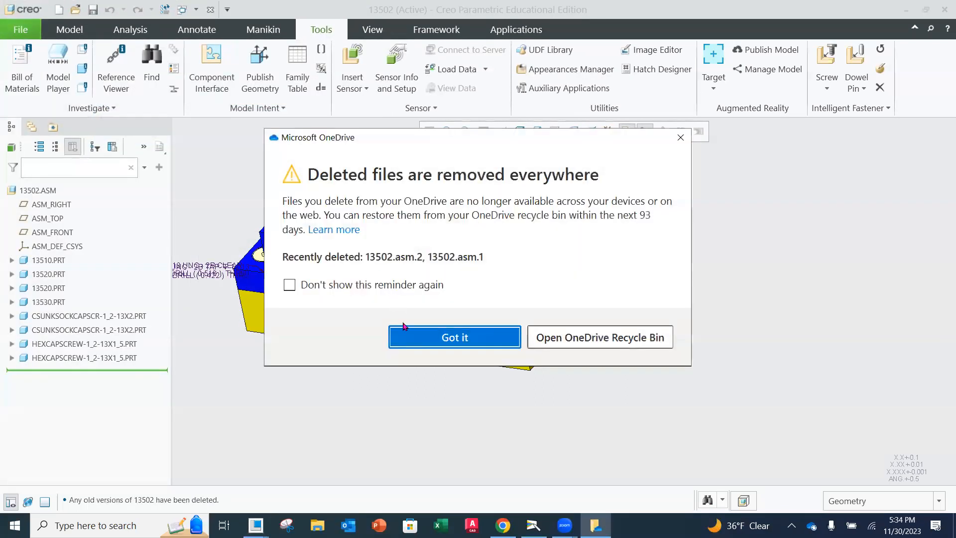
pyautogui.press('Return')
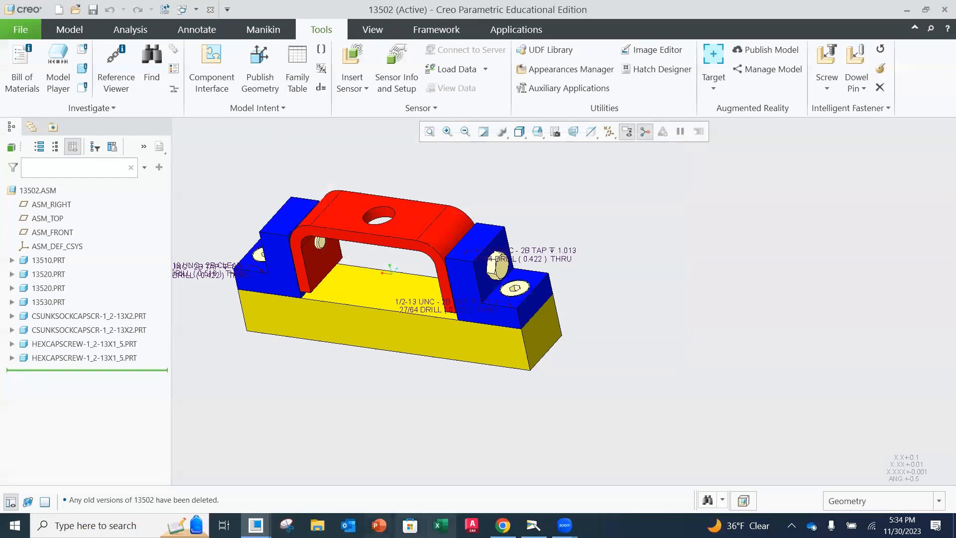
# Switch to Chrome and open the course's Modules list at the WCTC Creo Drawing Borders section
pyautogui.click(503, 525)
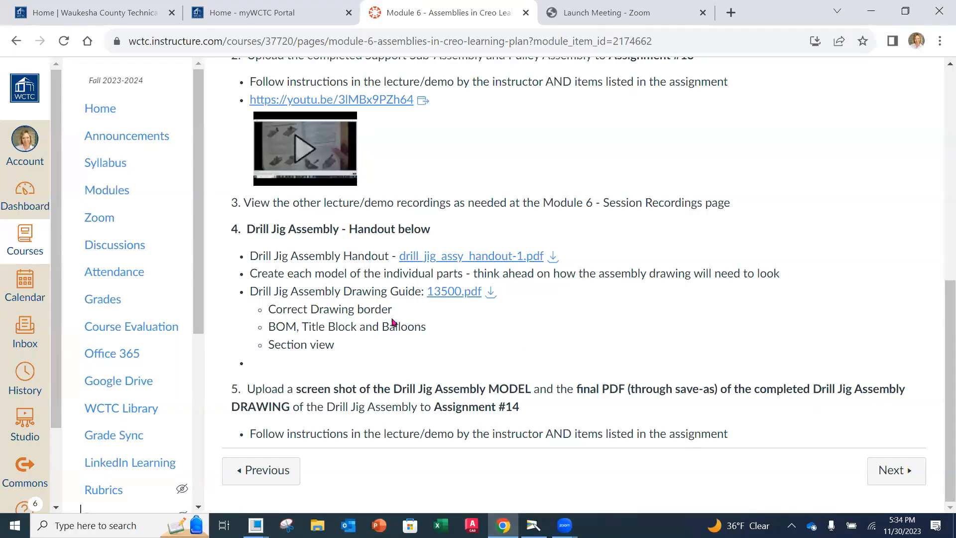
pyautogui.scroll(5, 394, 323)
pyautogui.click(131, 196)
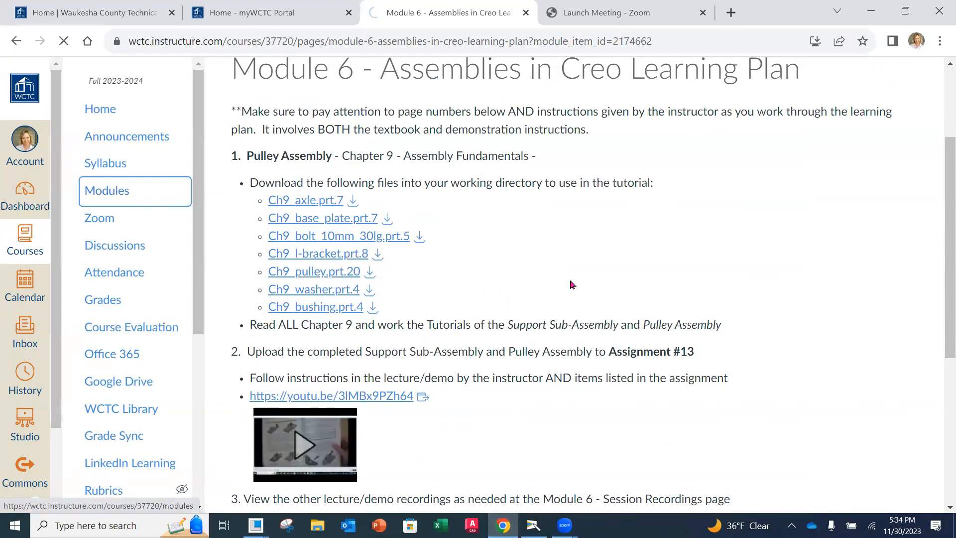
pyautogui.scroll(-10, 577, 267)
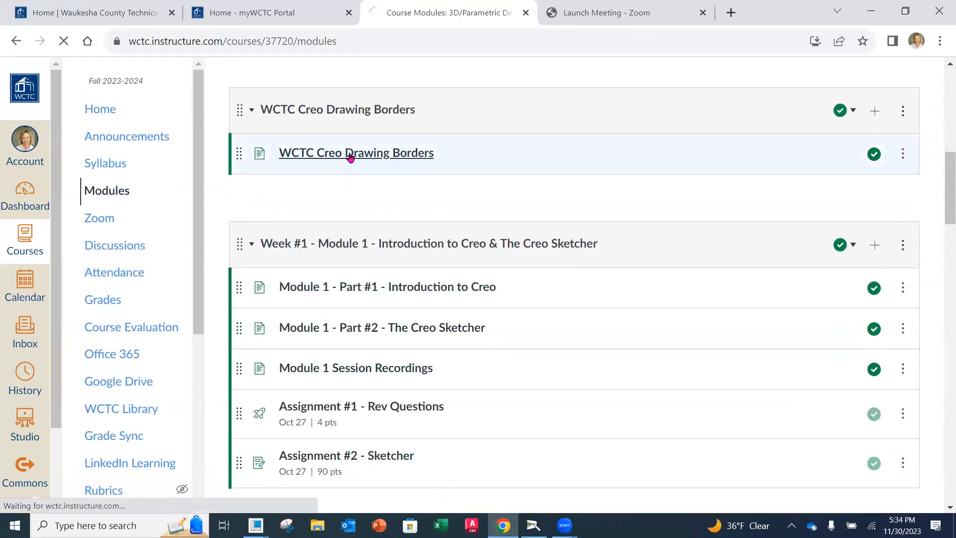
# Open the WCTC Creo Drawing Borders page and review its format files, part-detail borders and assembly border
pyautogui.click(349, 156)
pyautogui.scroll(-1, 422, 197)
pyautogui.scroll(-4, 422, 198)
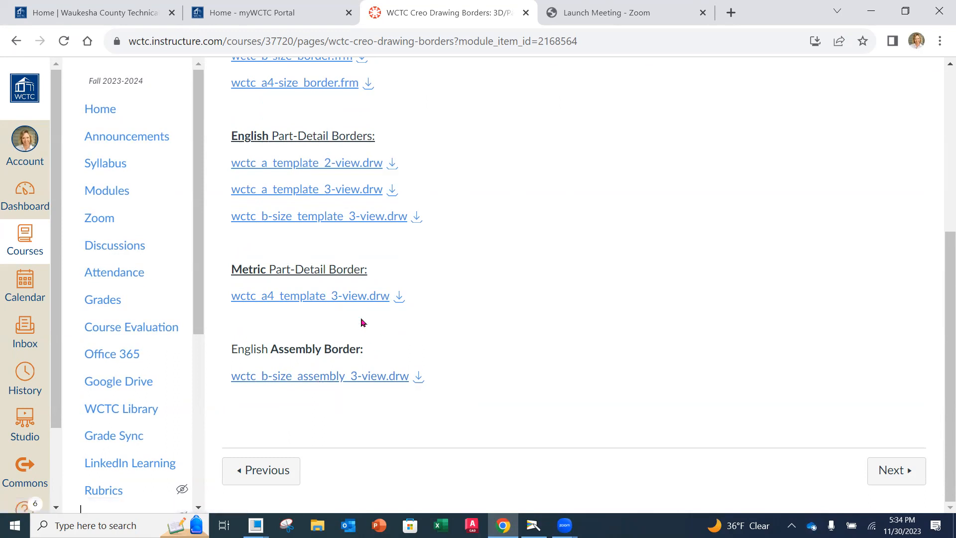
pyautogui.scroll(3, 344, 291)
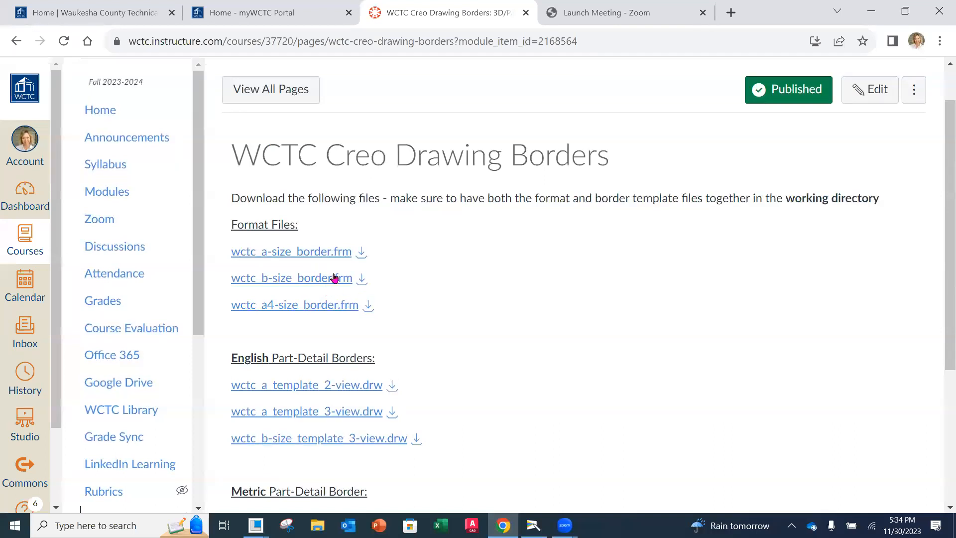
pyautogui.scroll(-5, 344, 273)
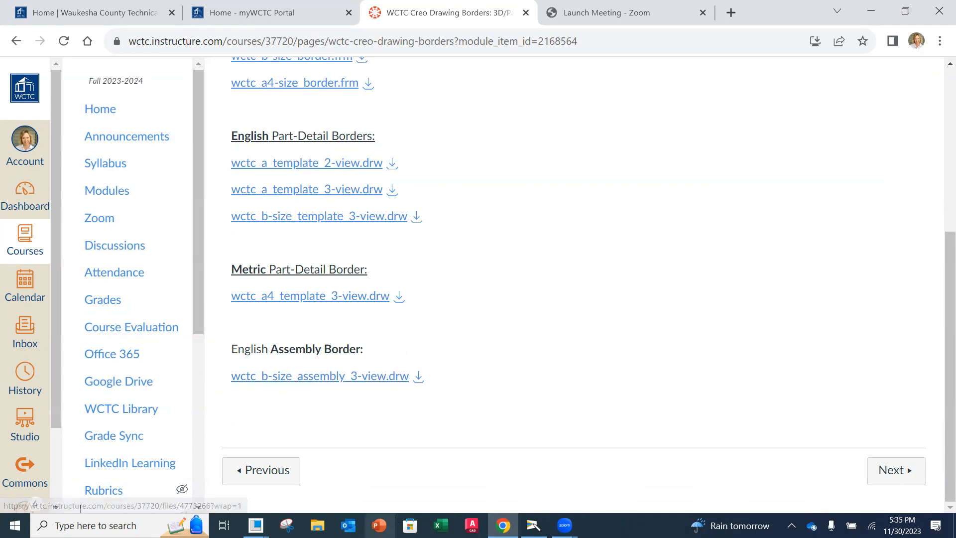
# Switch to the 13502 assembly window in Creo and start a new file of type Drawing
pyautogui.click(255, 526)
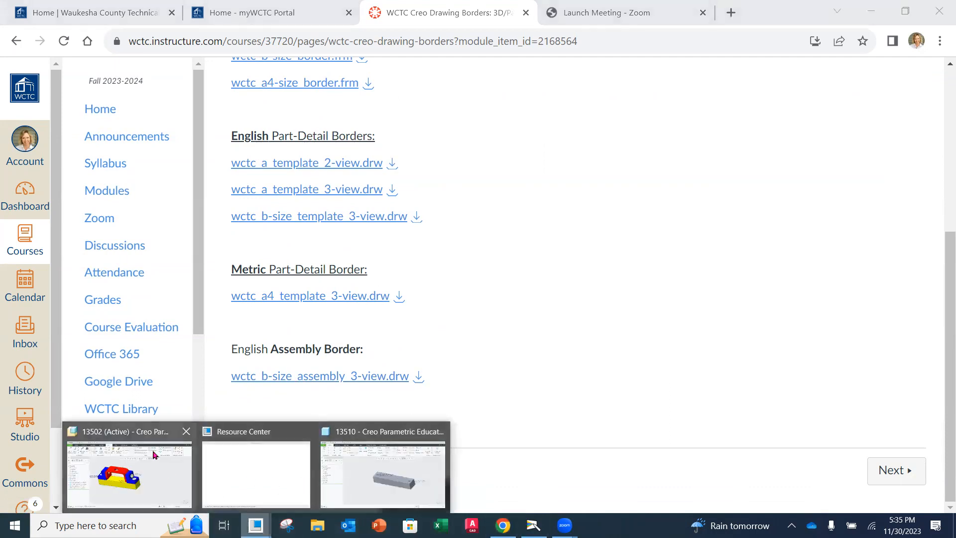
pyautogui.click(149, 476)
pyautogui.click(22, 35)
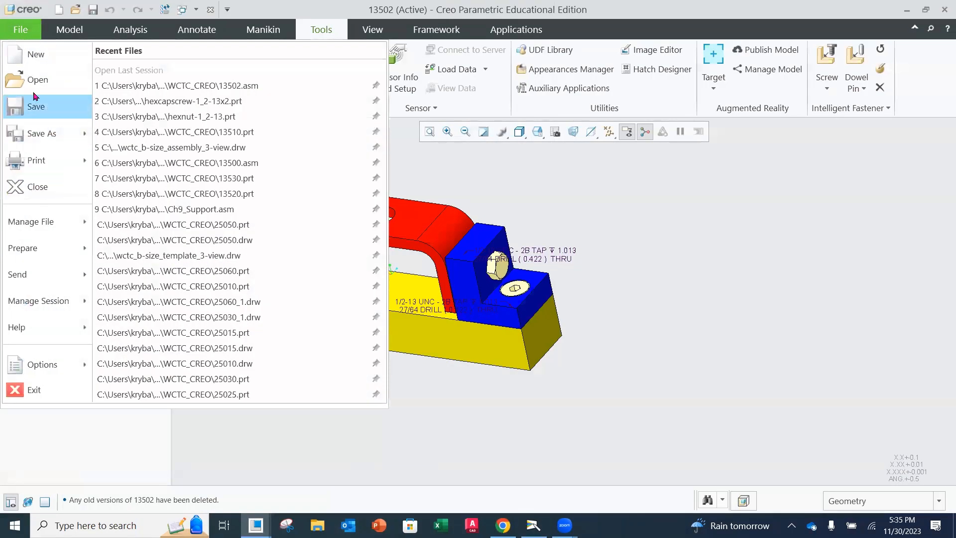
pyautogui.click(43, 59)
pyautogui.click(352, 233)
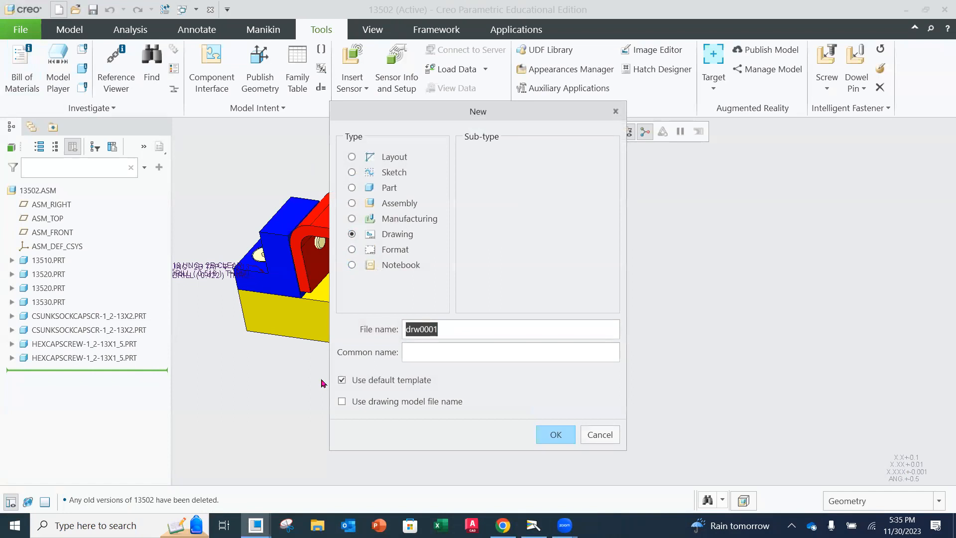
pyautogui.write('3502')
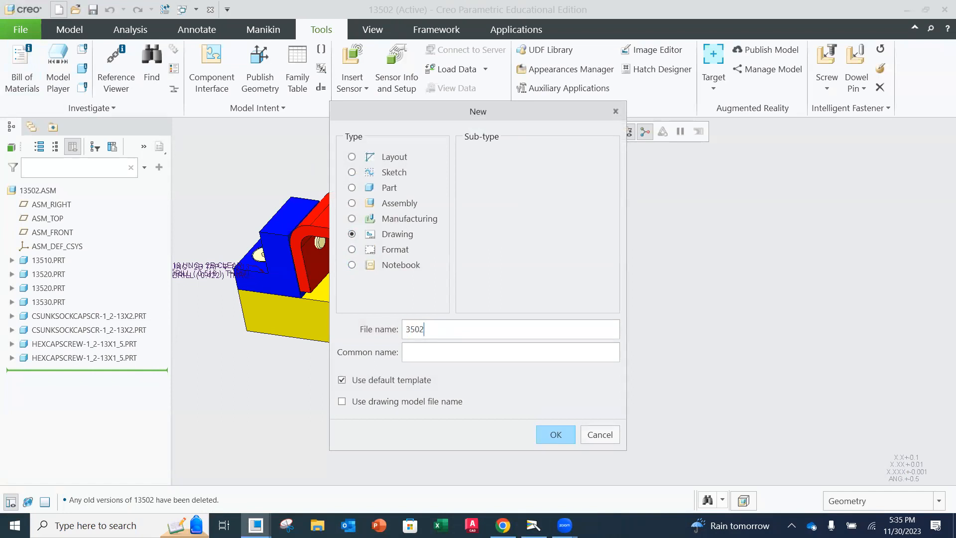
pyautogui.press('BackSpace')
pyautogui.press('BackSpace')
pyautogui.write('1350')
# Name the new drawing after its drawing model file and give it the common name DRILL JIG ASSEMBLY
pyautogui.click(343, 403)
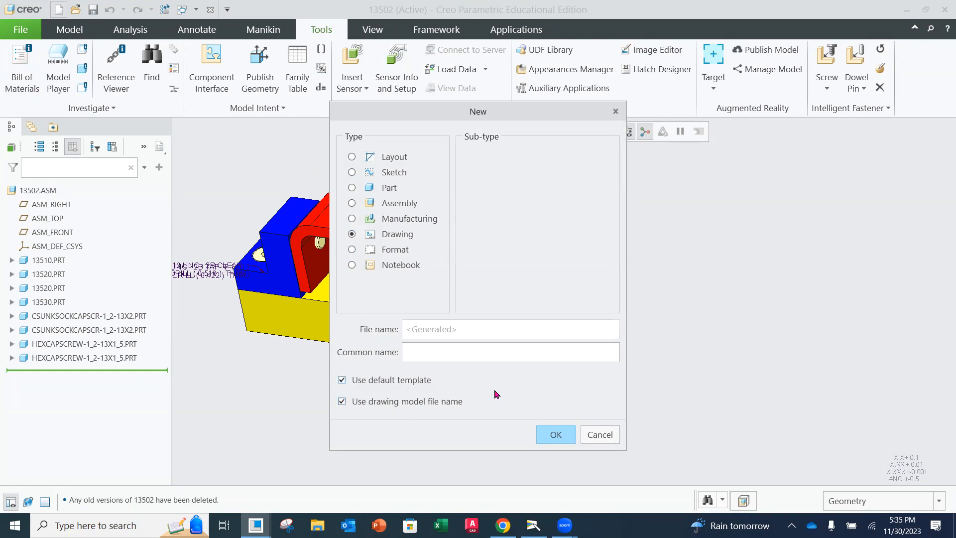
pyautogui.click(455, 350)
pyautogui.write('DRILL JIG ASSEMBLY')
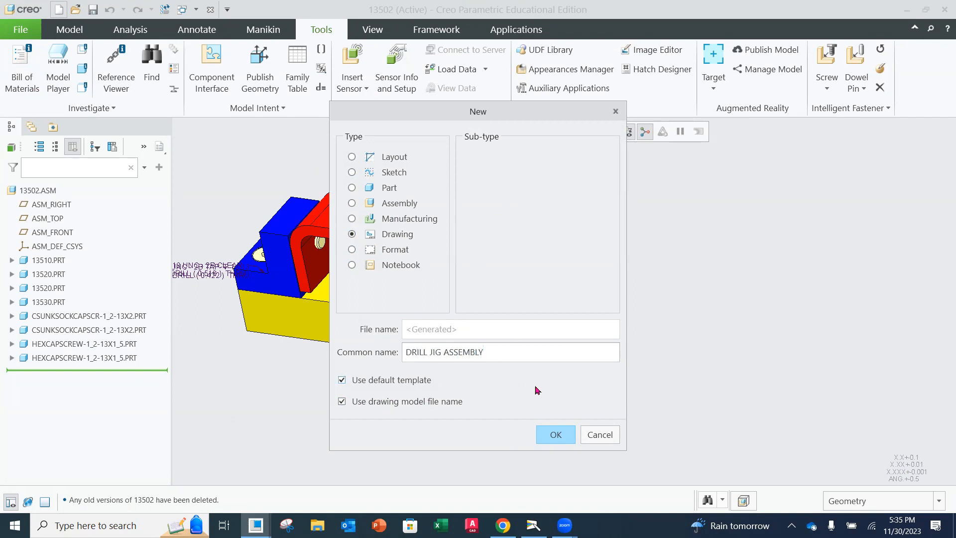
pyautogui.click(565, 437)
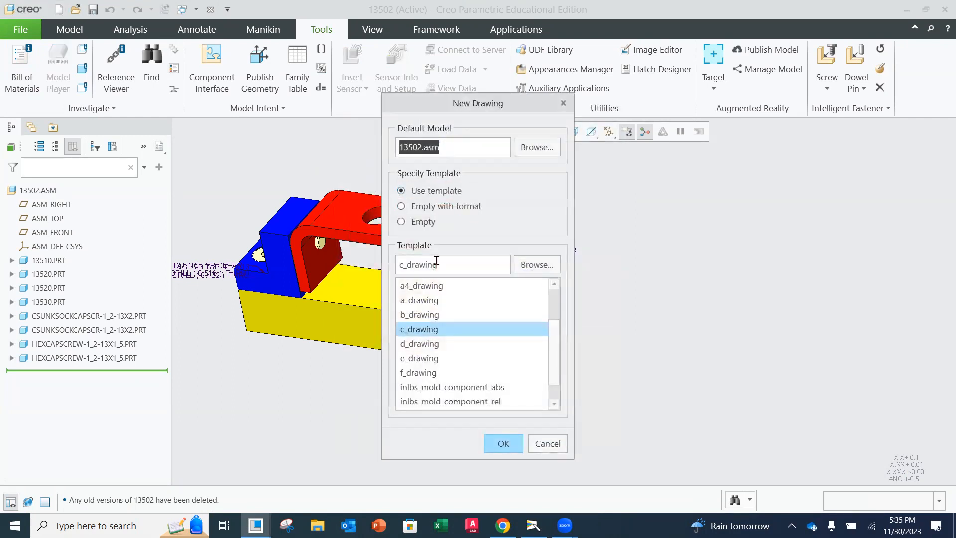
# Create the drawing of 13502.asm from the template wctc_b-size_assembly_3-view.drw in the WCTC_CREO folder
pyautogui.click(540, 269)
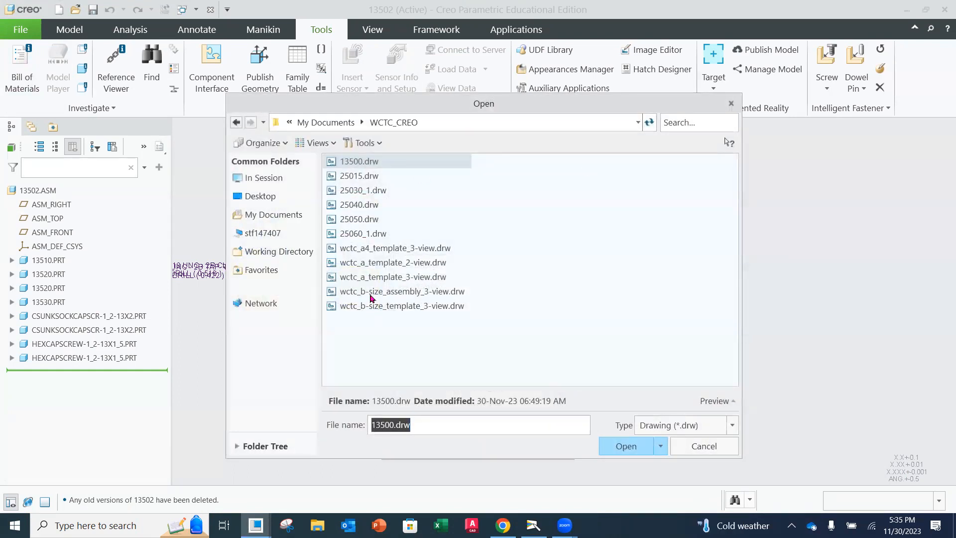
pyautogui.click(371, 294)
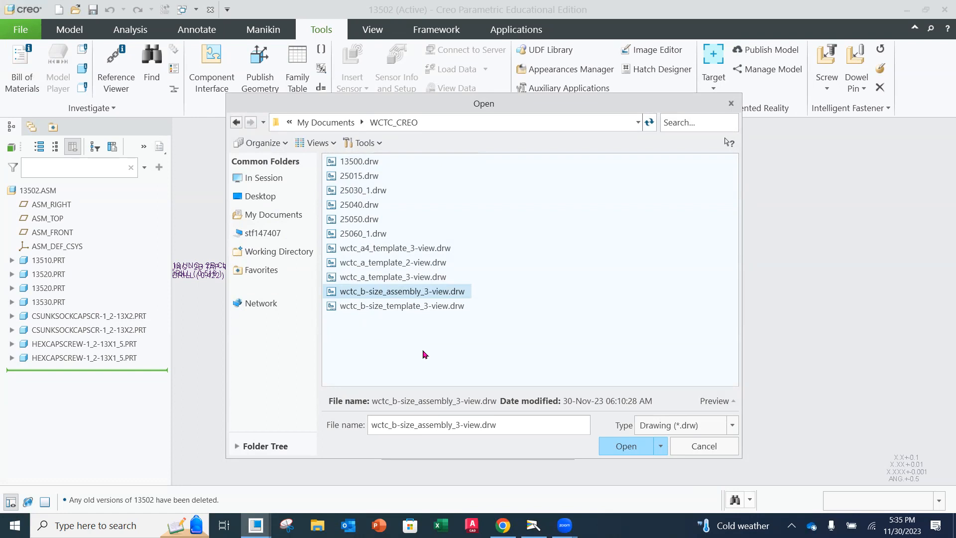
pyautogui.click(623, 447)
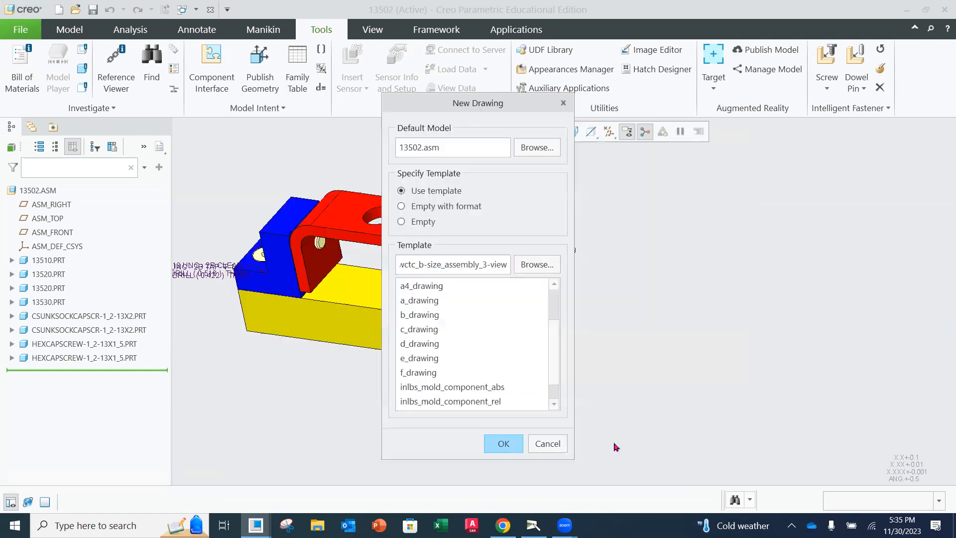
pyautogui.click(511, 446)
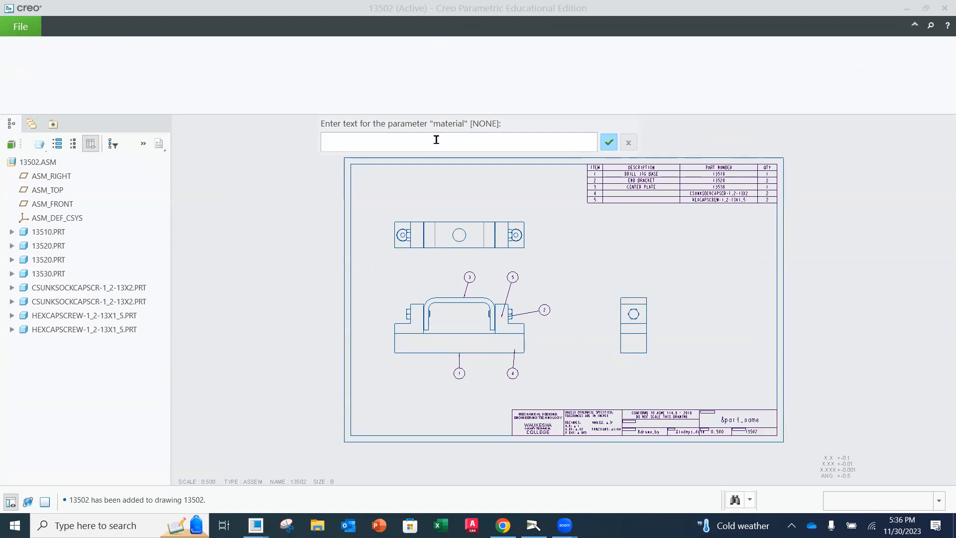
# Fill in the title block parameters with material N/A, the drafter's initials and part name DRILL JIG ASSY
pyautogui.write('N/A')
pyautogui.click(610, 144)
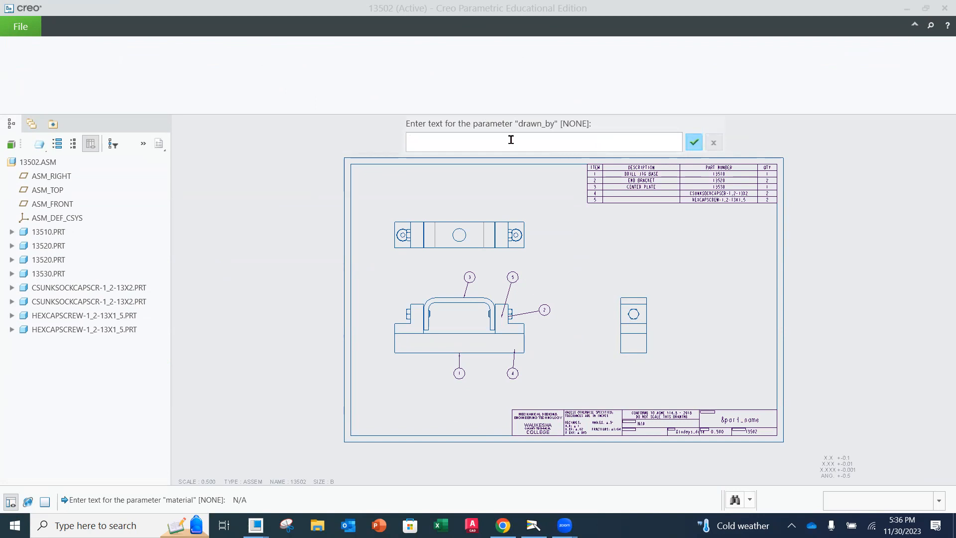
pyautogui.write('KRR')
pyautogui.click(695, 143)
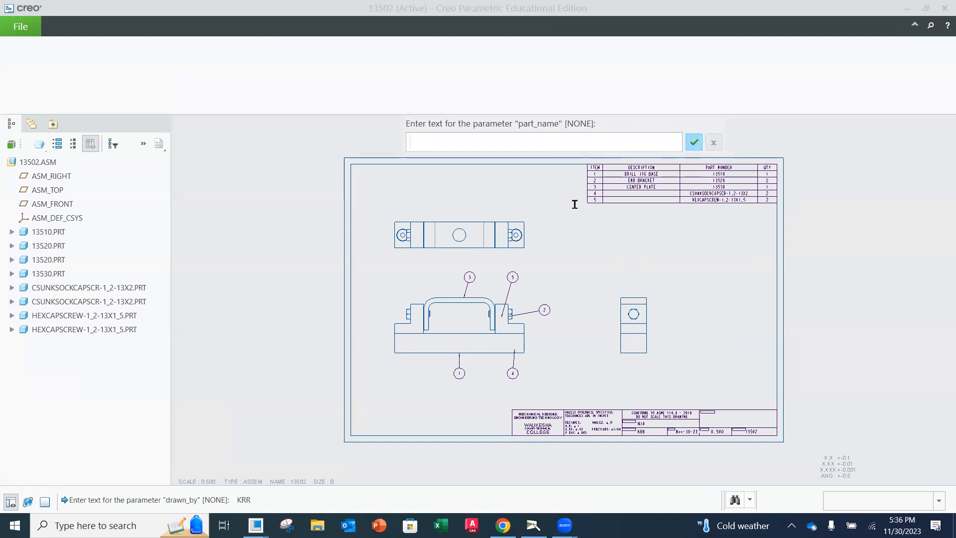
pyautogui.write('DRILL JIG ASSY')
pyautogui.click(695, 143)
# Examine the sheet and its title block entries for material, drafter, date, scale, part name and part number
pyautogui.scroll(-3, 696, 408)
pyautogui.scroll(2, 687, 401)
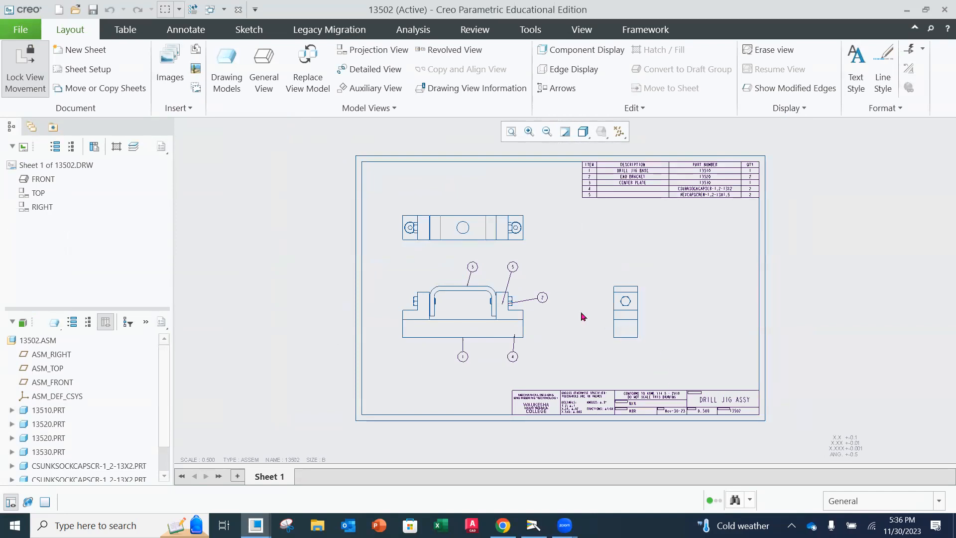
pyautogui.scroll(2, 646, 322)
pyautogui.scroll(-3, 633, 359)
pyautogui.scroll(-3, 618, 390)
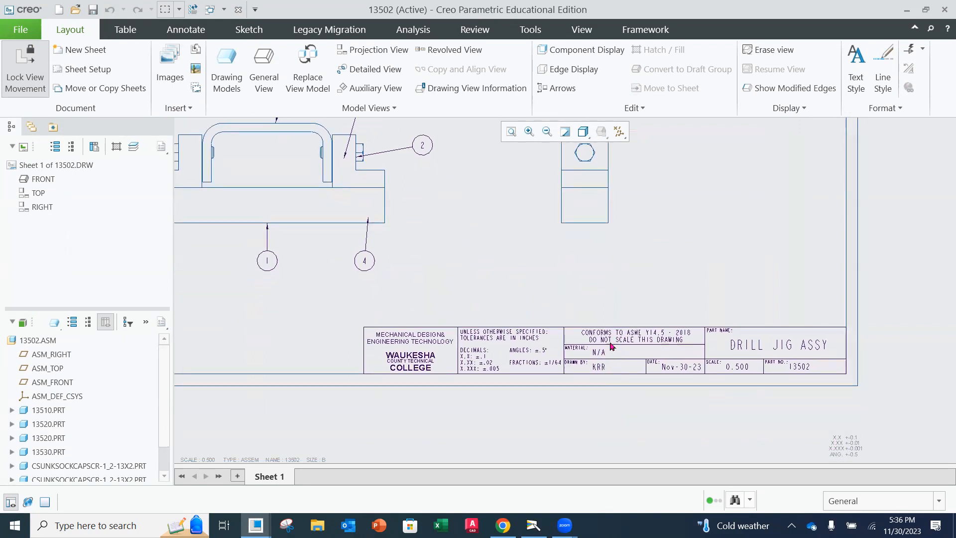
pyautogui.scroll(-1, 605, 351)
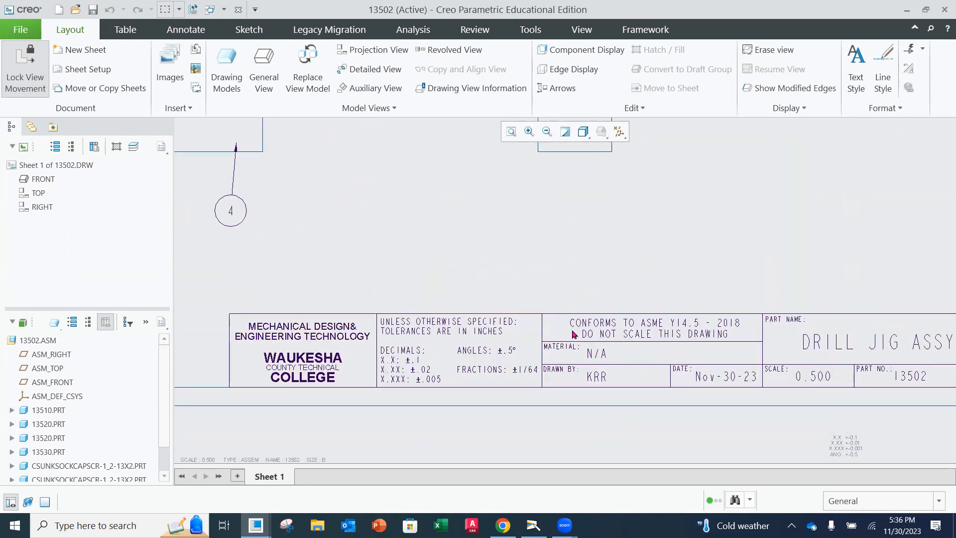
pyautogui.scroll(2, 532, 305)
# Examine the parts list's descriptions and part numbers against the numbered balloons in the drawing views
pyautogui.moveTo(568, 243); pyautogui.dragTo(476, 516, button='middle')
pyautogui.moveTo(487, 398); pyautogui.dragTo(488, 459, button='middle')
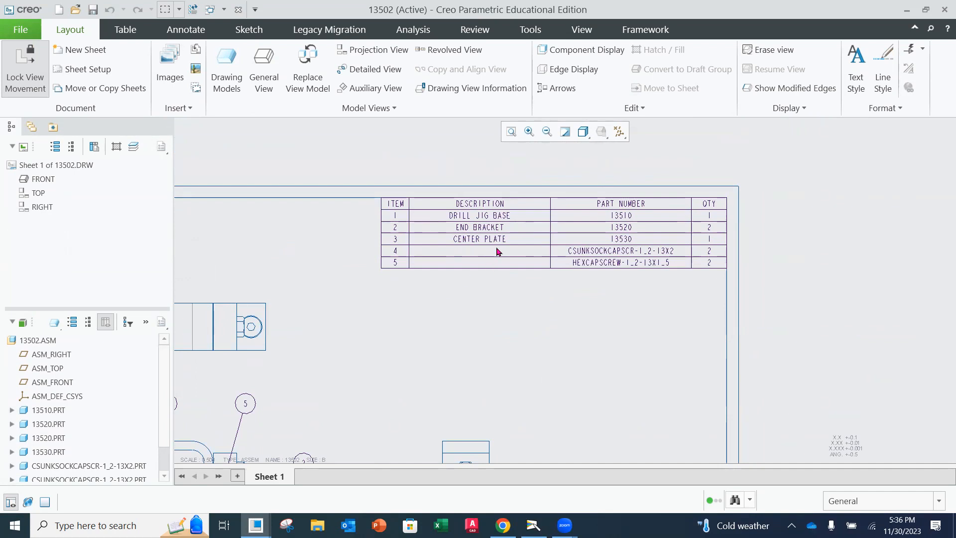
pyautogui.scroll(3, 418, 298)
pyautogui.moveTo(434, 342); pyautogui.dragTo(436, 295, button='middle')
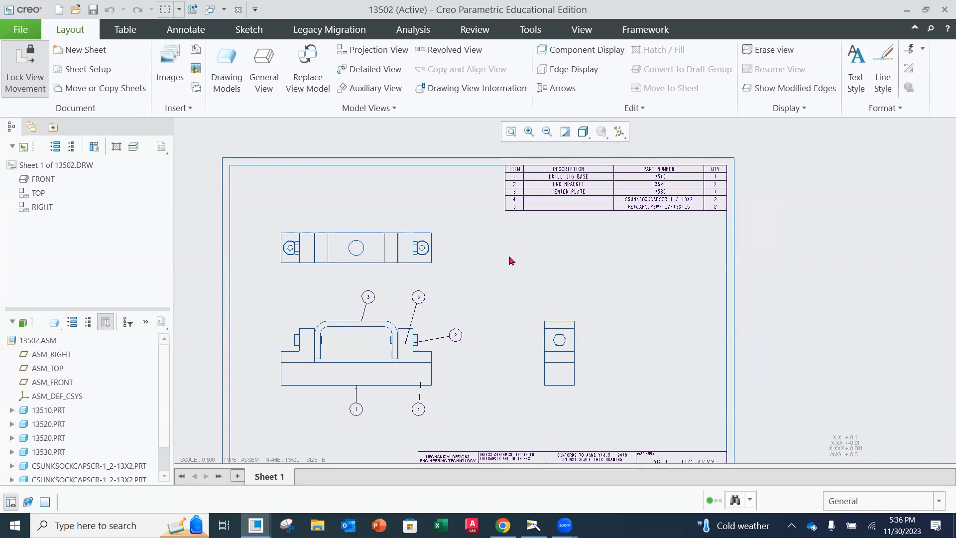
pyautogui.scroll(-2, 638, 192)
pyautogui.scroll(4, 633, 185)
pyautogui.scroll(2, 634, 186)
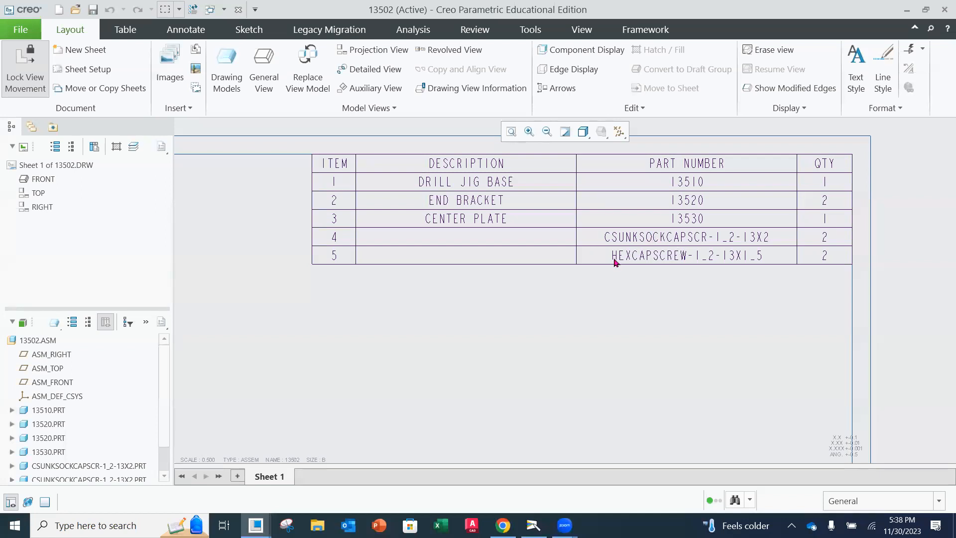
pyautogui.scroll(-4, 607, 262)
pyautogui.moveTo(573, 260)
pyautogui.mouseDown(button='middle')
pyautogui.moveTo(593, 234)
pyautogui.moveTo(730, 195)
pyautogui.mouseUp(button='middle')
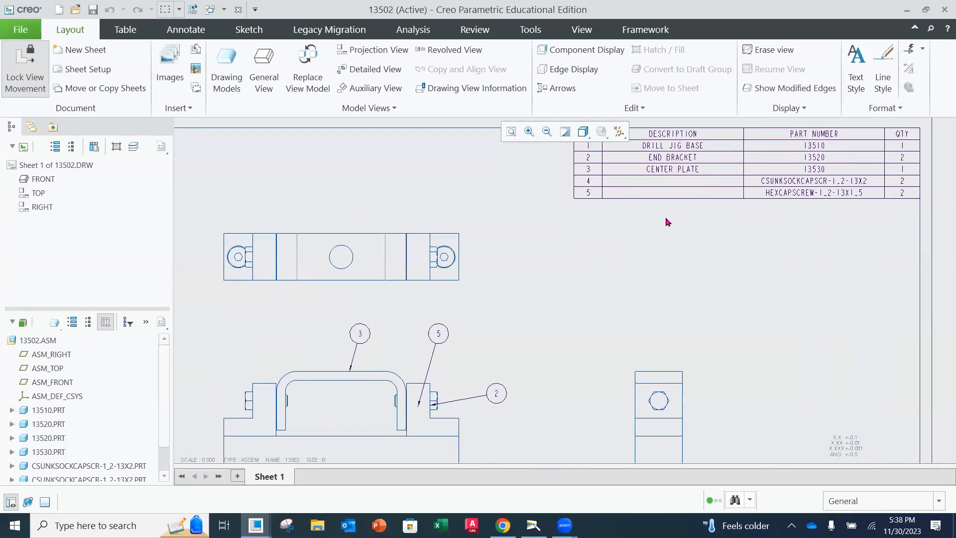
# Delete the right side view from the assembly drawing
pyautogui.moveTo(662, 212); pyautogui.dragTo(707, 192, button='middle')
pyautogui.moveTo(608, 343); pyautogui.dragTo(607, 273, button='middle')
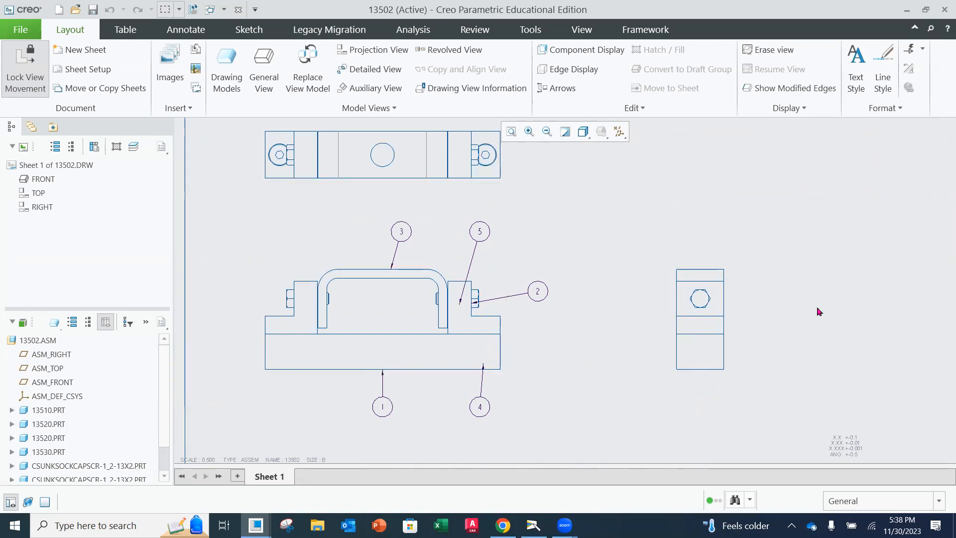
pyautogui.click(692, 326)
pyautogui.press('Delete')
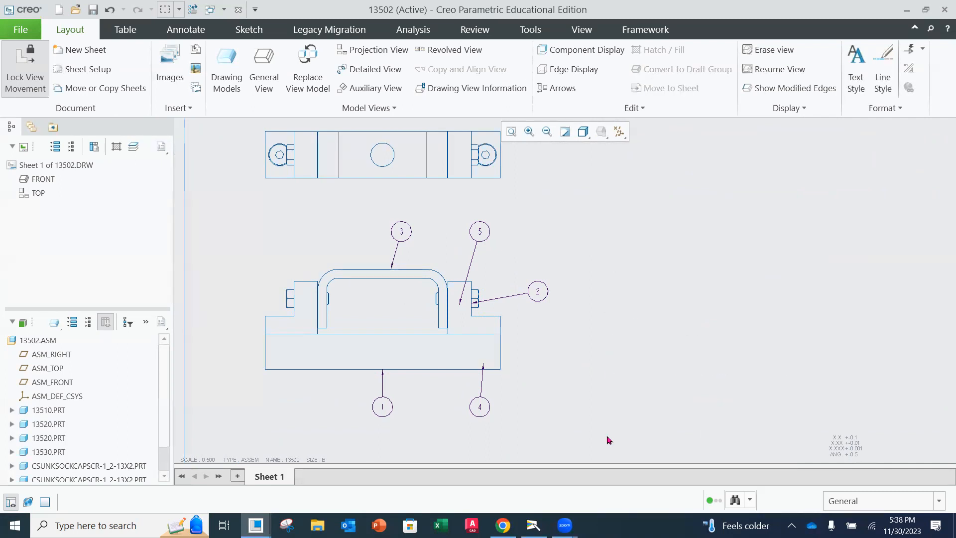
# Switch to the Camera window to consult the marked-up reference drawing, and return to the 13502 drawing in Creo
pyautogui.hotkey('alt', 'Tab')
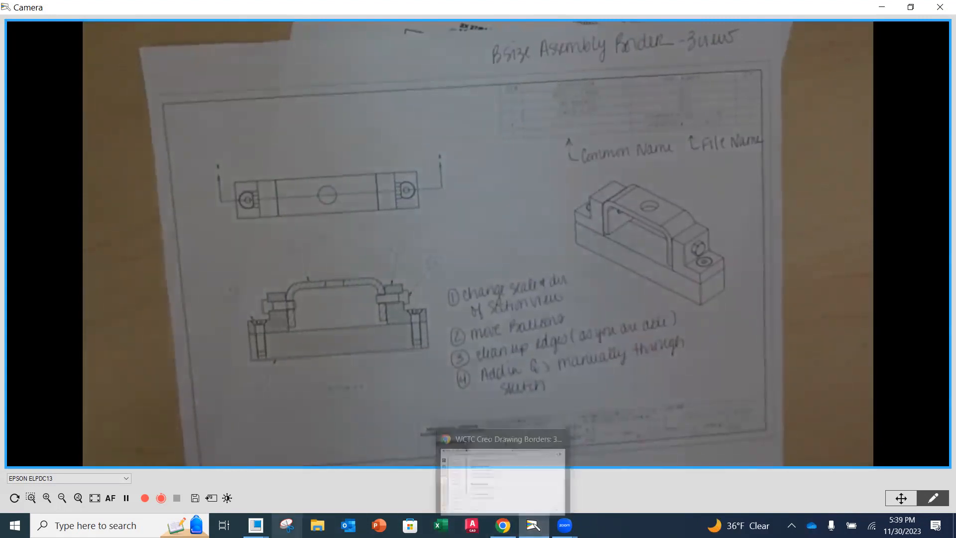
pyautogui.click(255, 525)
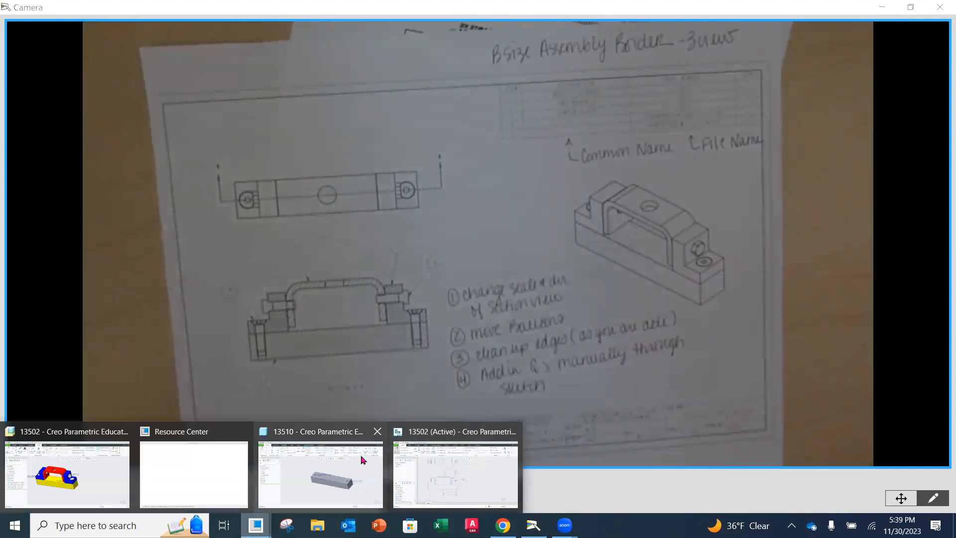
pyautogui.click(452, 481)
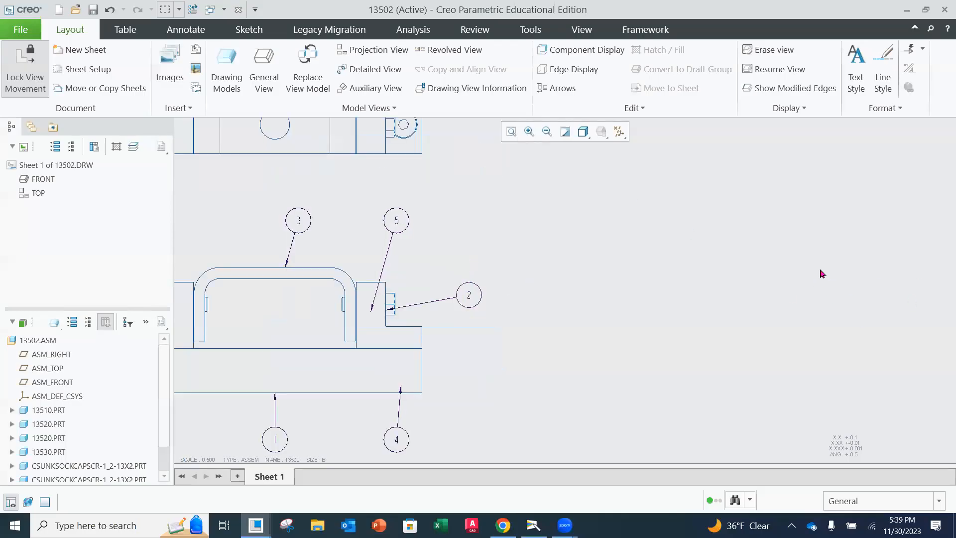
pyautogui.moveTo(824, 256); pyautogui.dragTo(713, 295, button='middle')
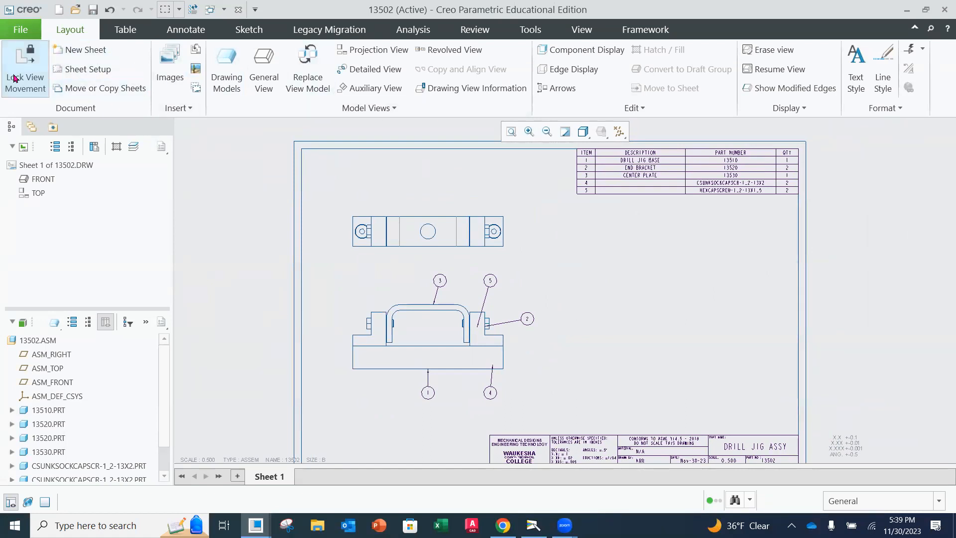
# Place a general view of the assembly with no combined state in the open area below the parts list
pyautogui.click(231, 81)
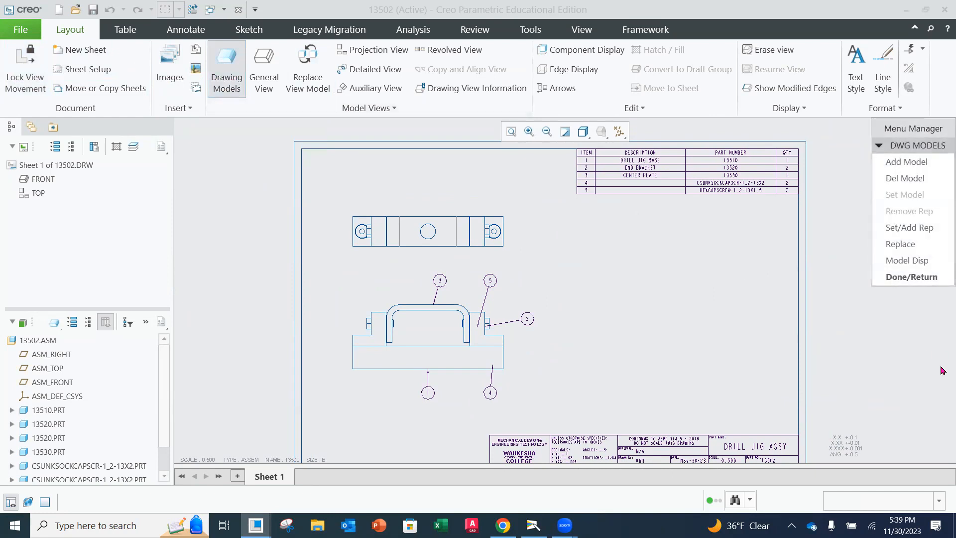
pyautogui.click(912, 277)
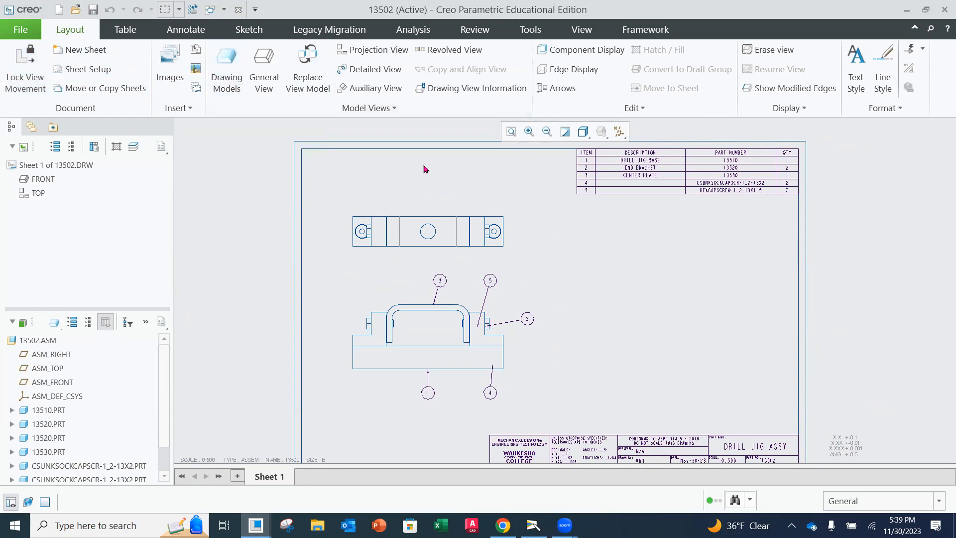
pyautogui.click(276, 84)
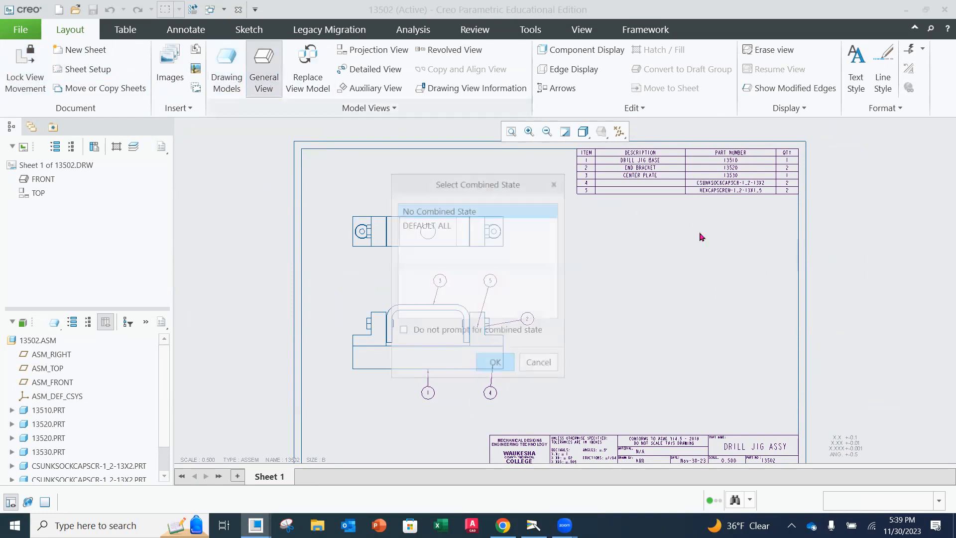
pyautogui.click(490, 362)
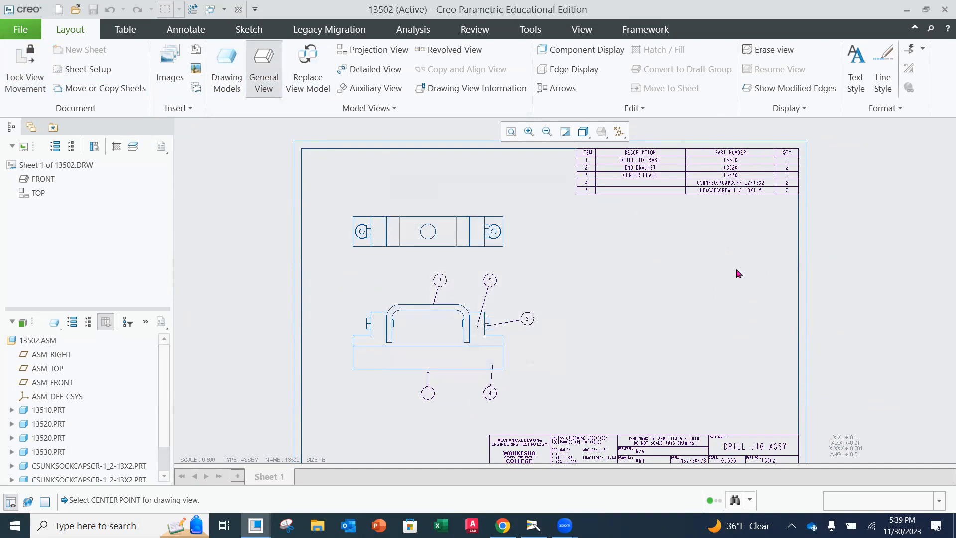
pyautogui.click(699, 287)
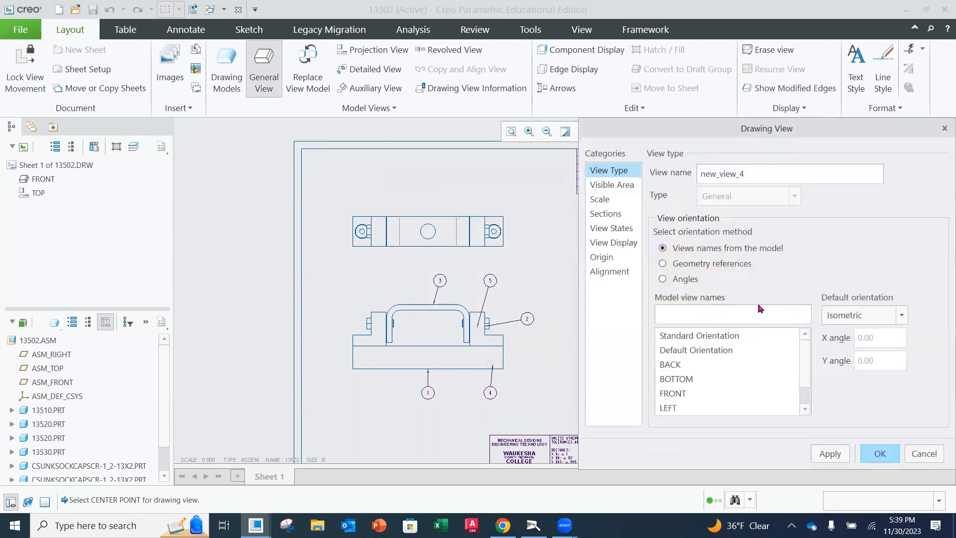
# Set the new pictorial view's display style to No Hidden and its tangent edges display style to None
pyautogui.click(611, 243)
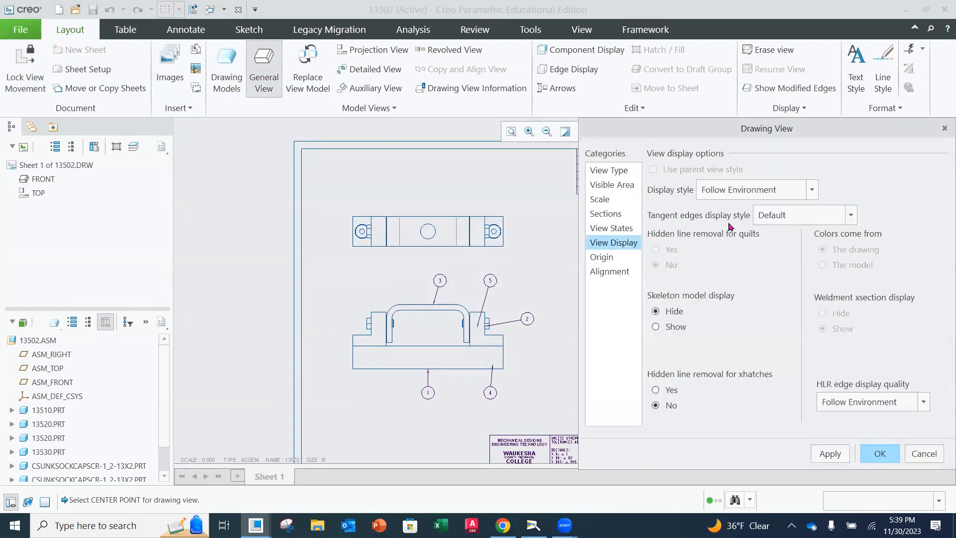
pyautogui.click(812, 194)
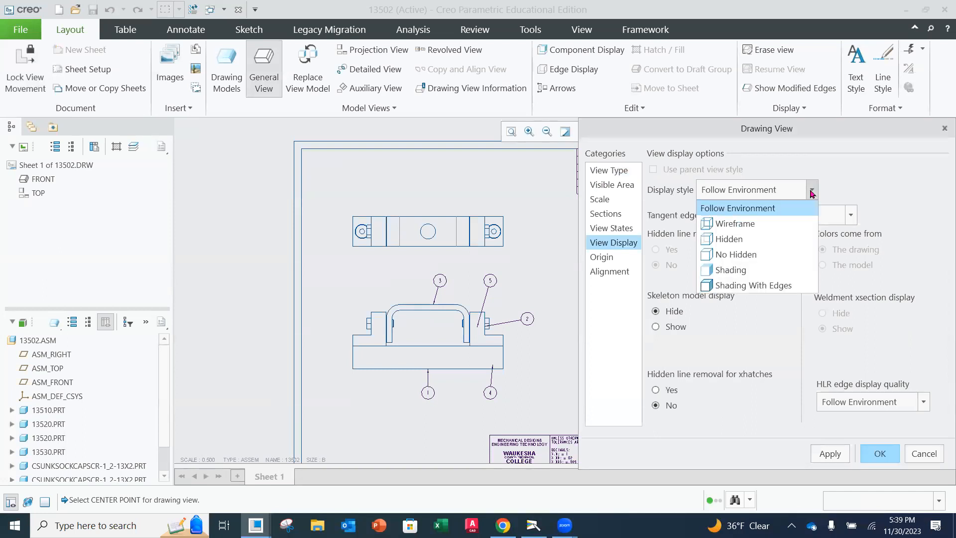
pyautogui.click(756, 261)
pyautogui.click(853, 220)
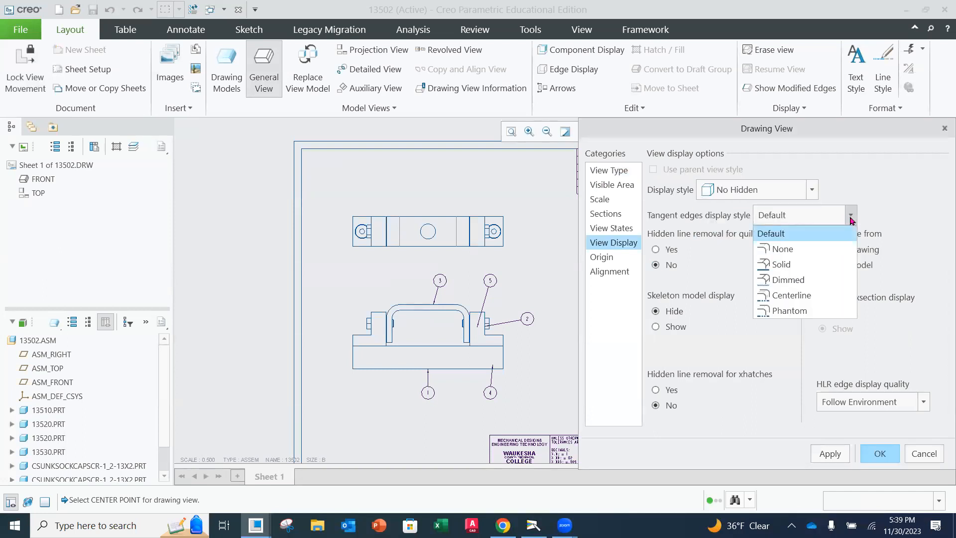
pyautogui.click(811, 255)
pyautogui.click(831, 454)
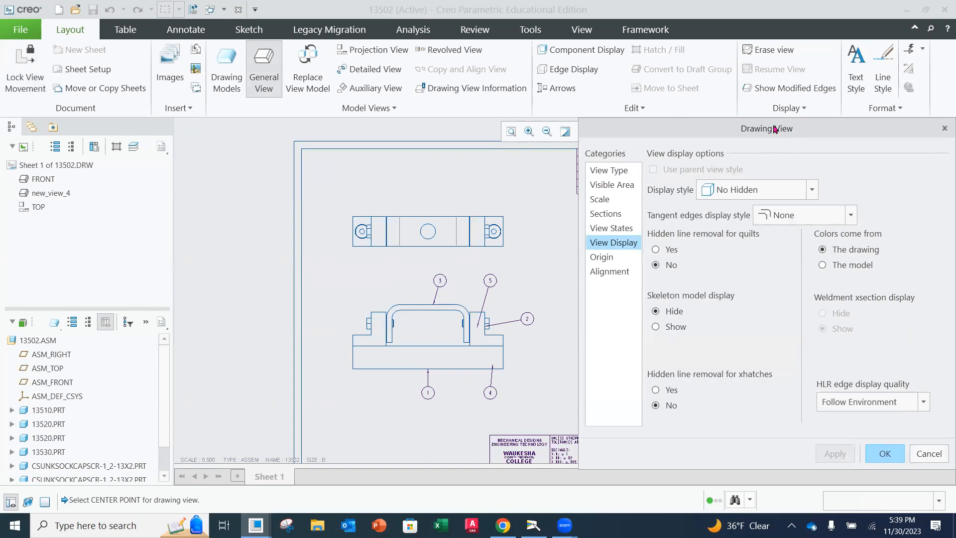
pyautogui.moveTo(775, 129); pyautogui.dragTo(428, 132)
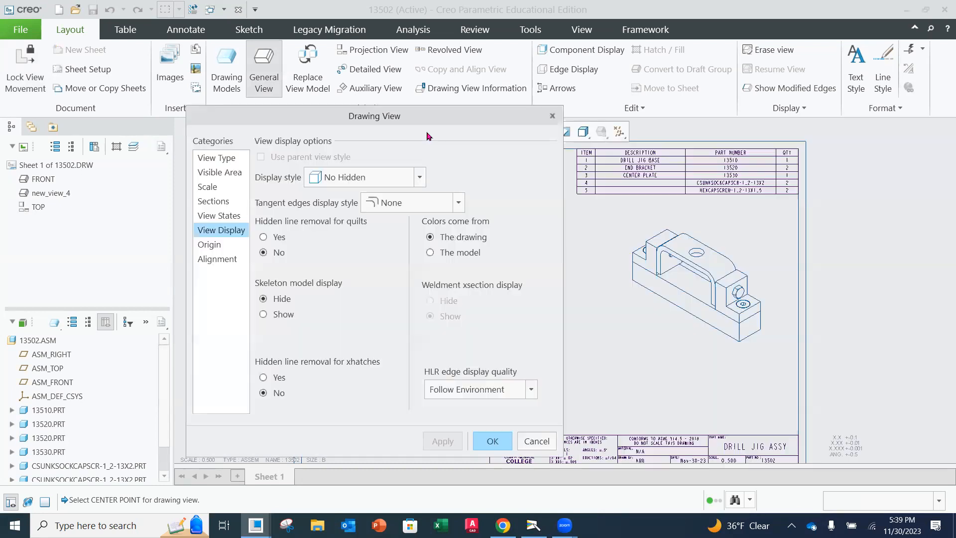
pyautogui.click(493, 442)
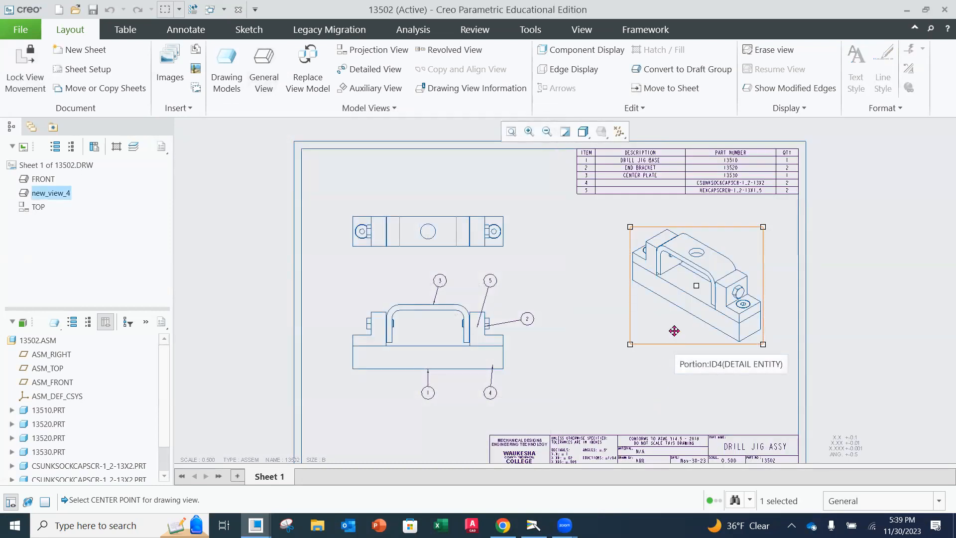
pyautogui.click(612, 370)
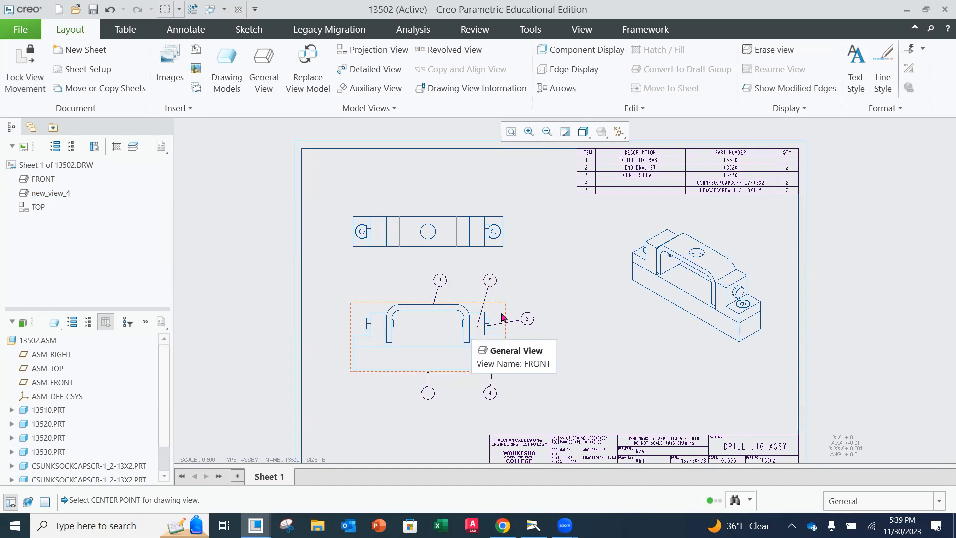
# Consult the reference drawing's section view in the Camera window, and return to the 13502 drawing in Creo
pyautogui.scroll(-1, 490, 279)
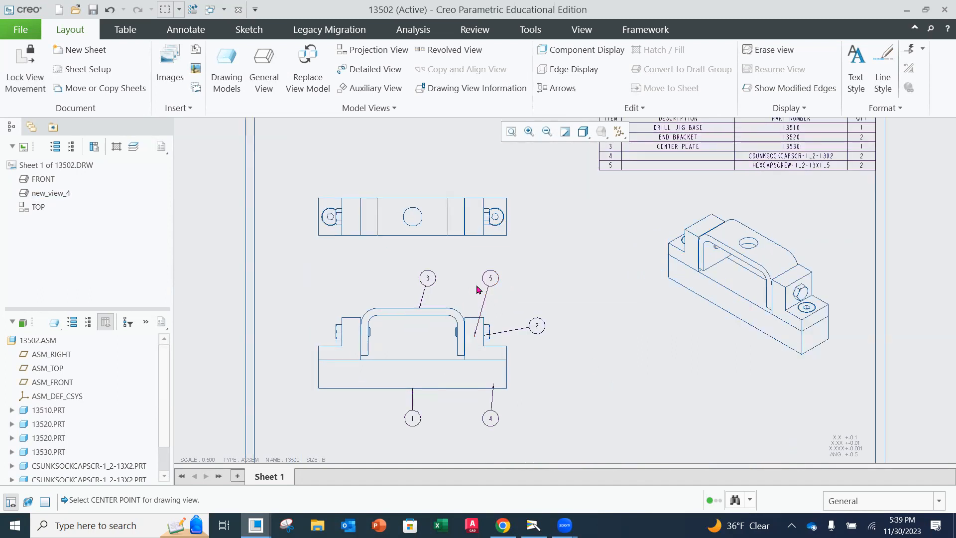
pyautogui.click(534, 525)
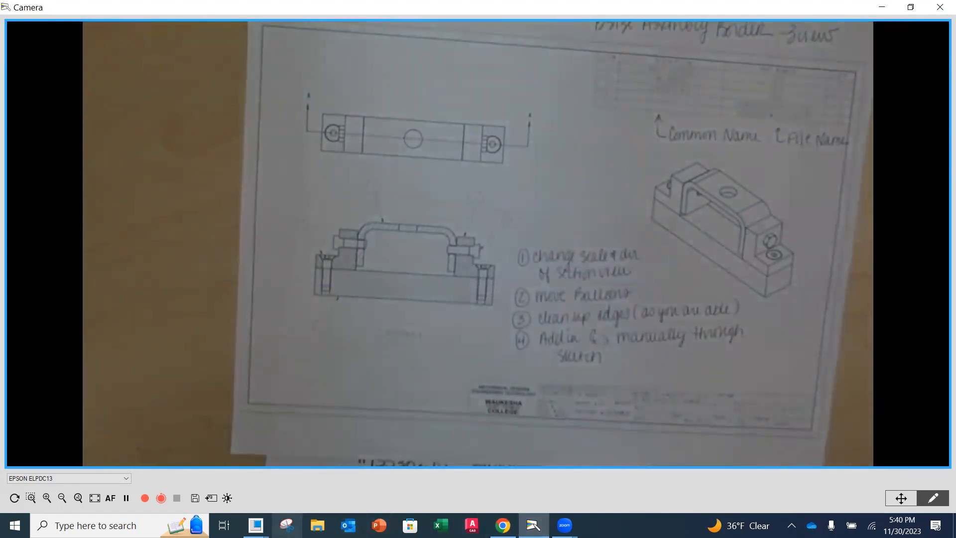
pyautogui.moveTo(503, 526)
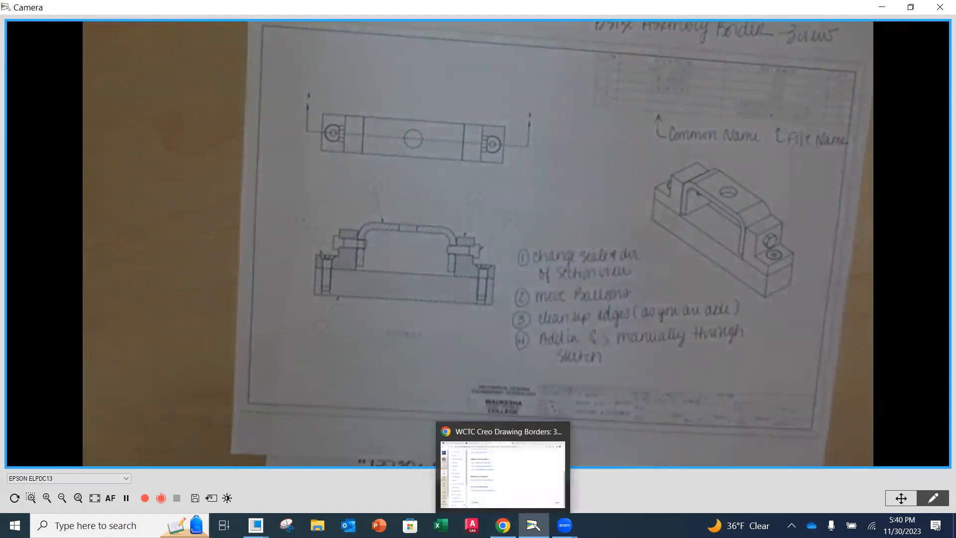
pyautogui.moveTo(256, 526)
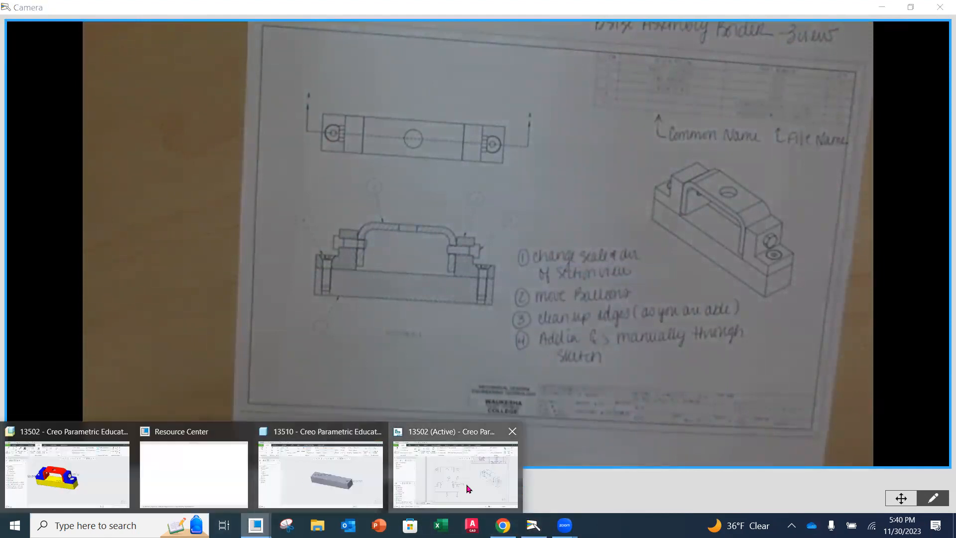
pyautogui.click(469, 489)
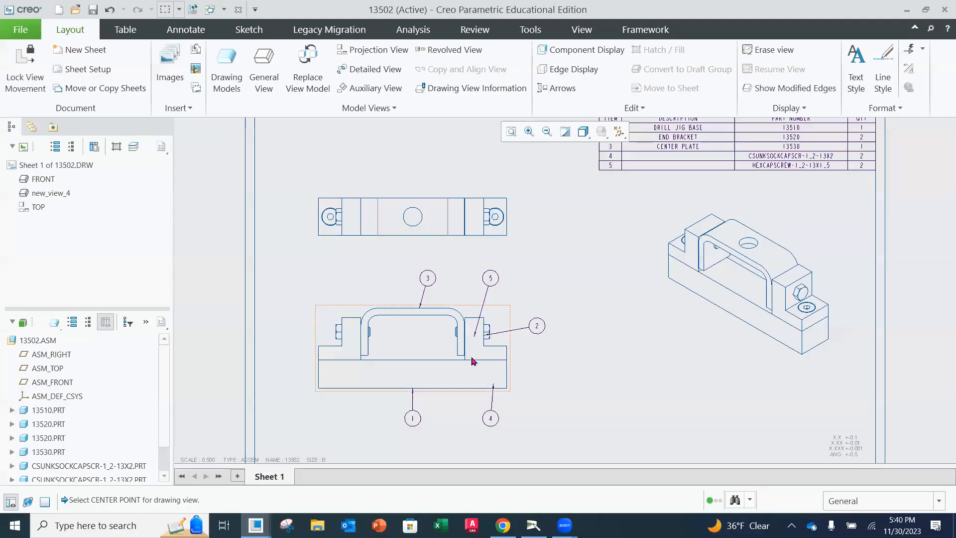
# Add a full 2D cross-section named A to the front view, as a planar single section cut along the ASM_FRONT datum plane
pyautogui.click(404, 351)
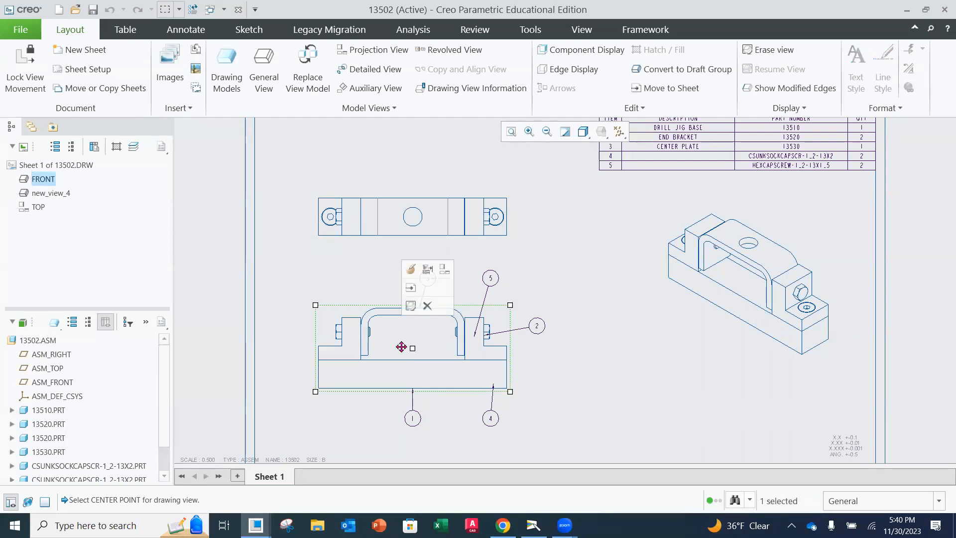
pyautogui.click(412, 271)
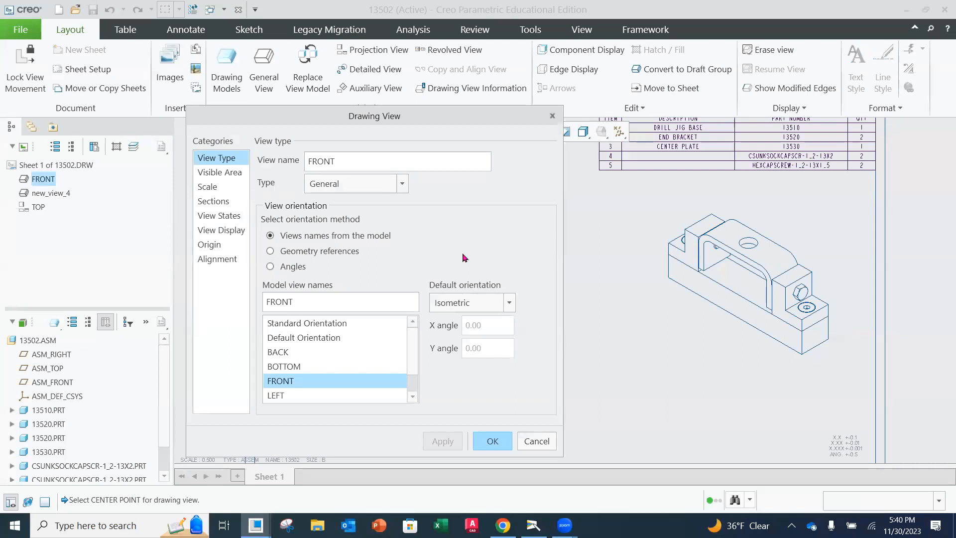
pyautogui.click(213, 202)
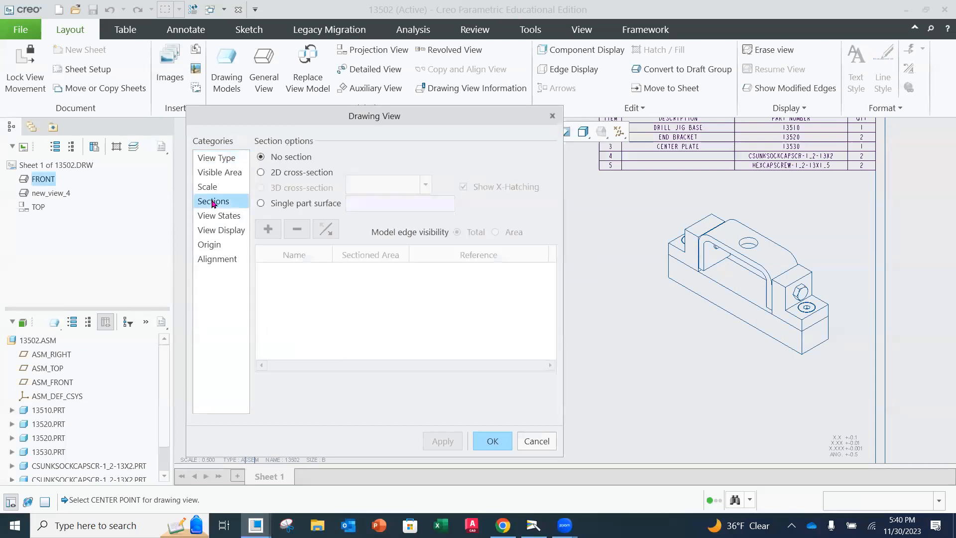
pyautogui.click(260, 172)
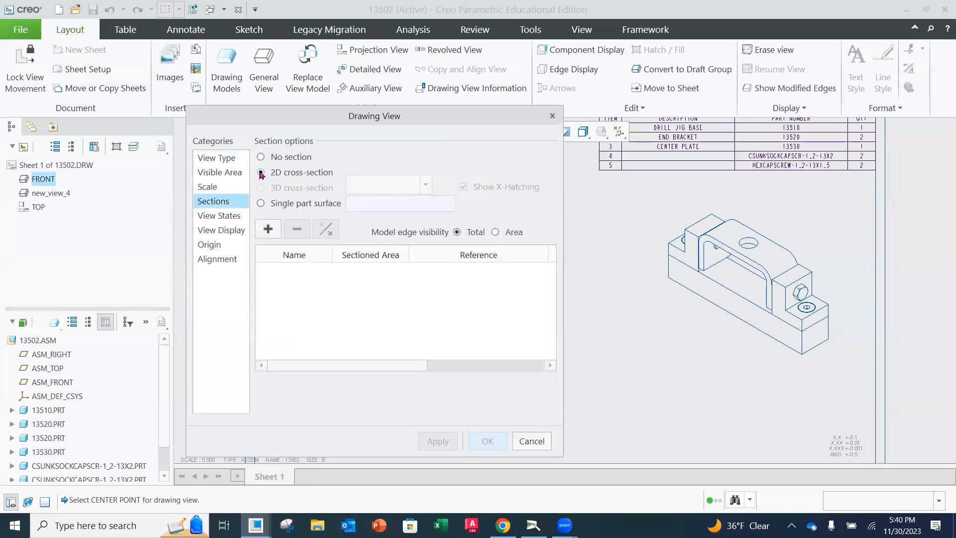
pyautogui.click(268, 230)
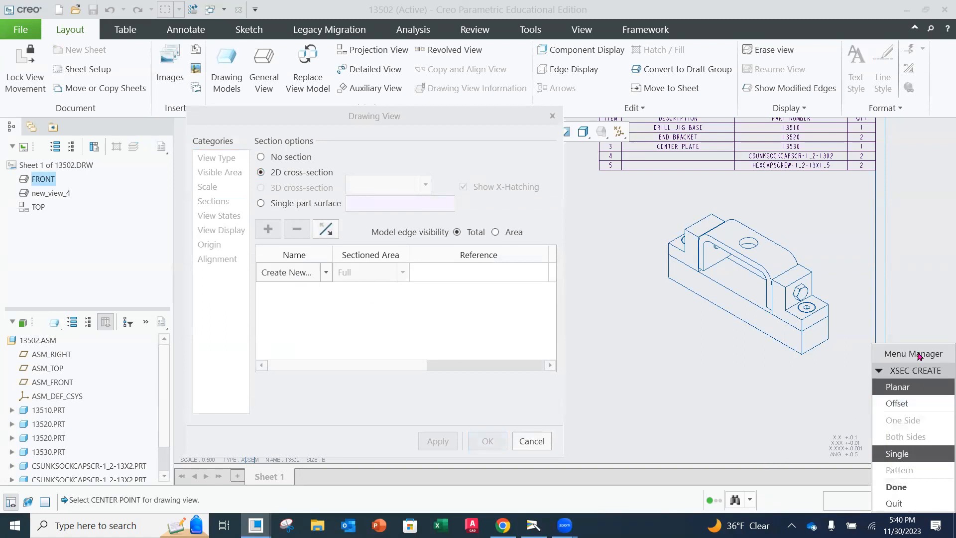
pyautogui.moveTo(918, 352); pyautogui.dragTo(916, 272)
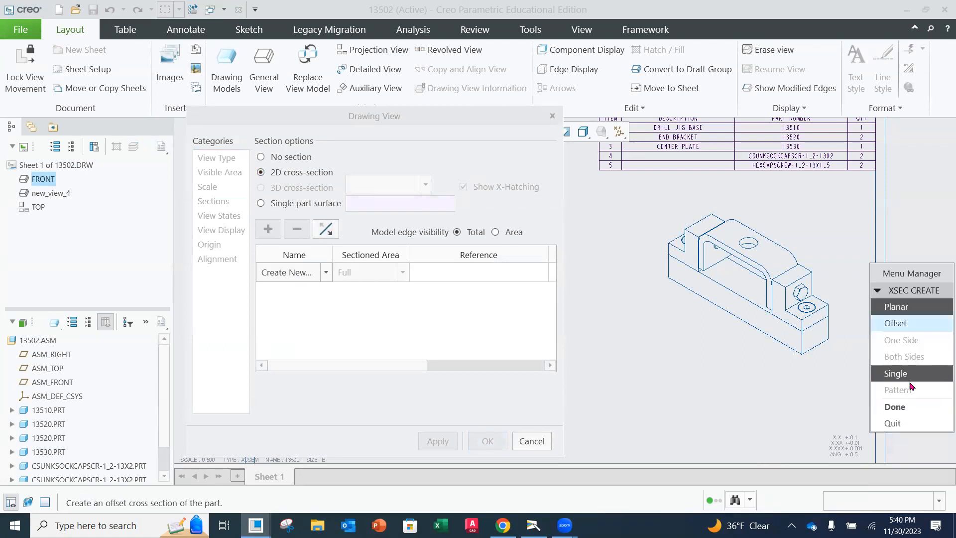
pyautogui.click(896, 407)
pyautogui.write('A')
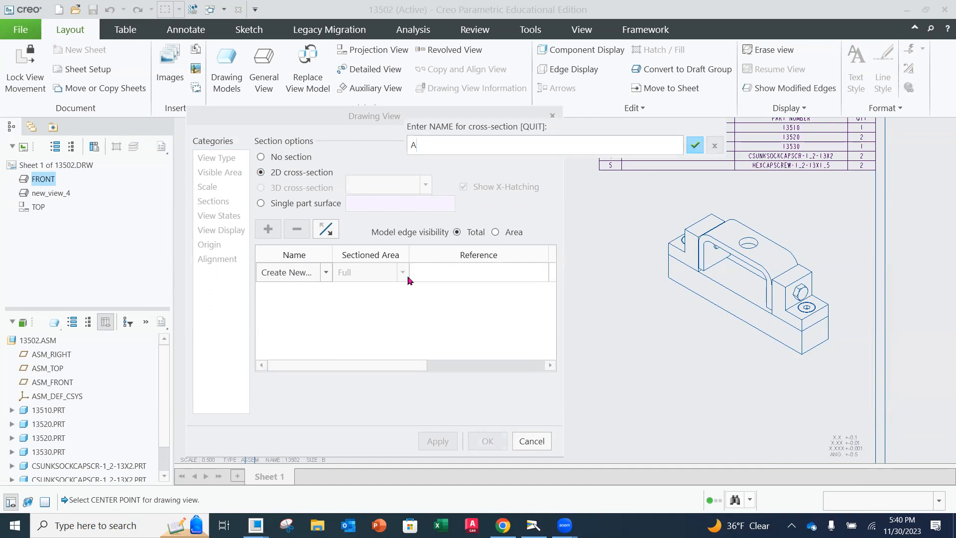
pyautogui.click(696, 145)
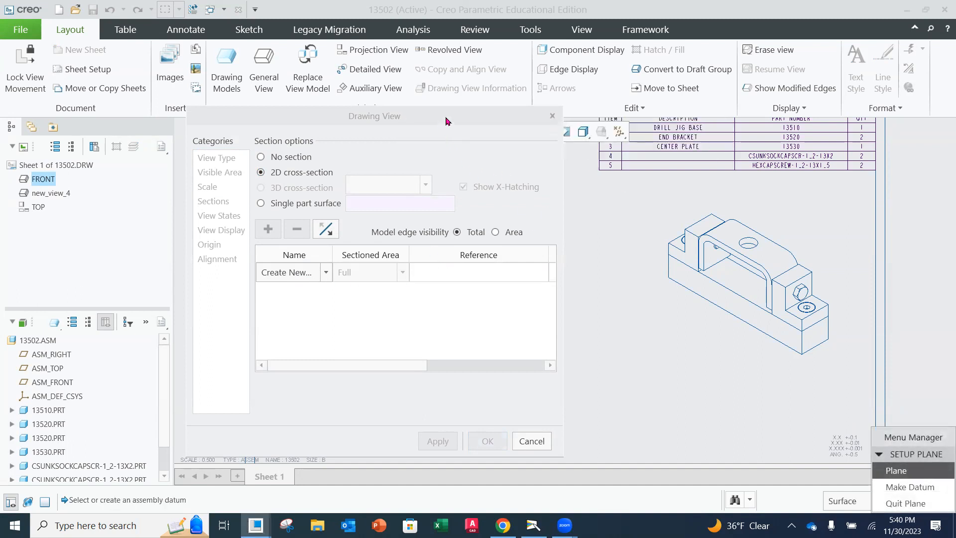
pyautogui.moveTo(446, 121); pyautogui.dragTo(845, 84)
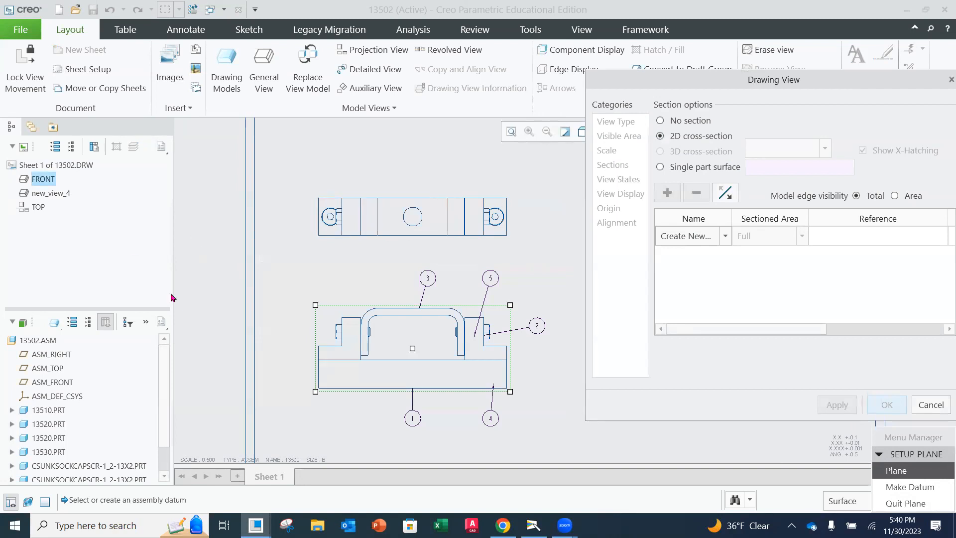
pyautogui.click(45, 382)
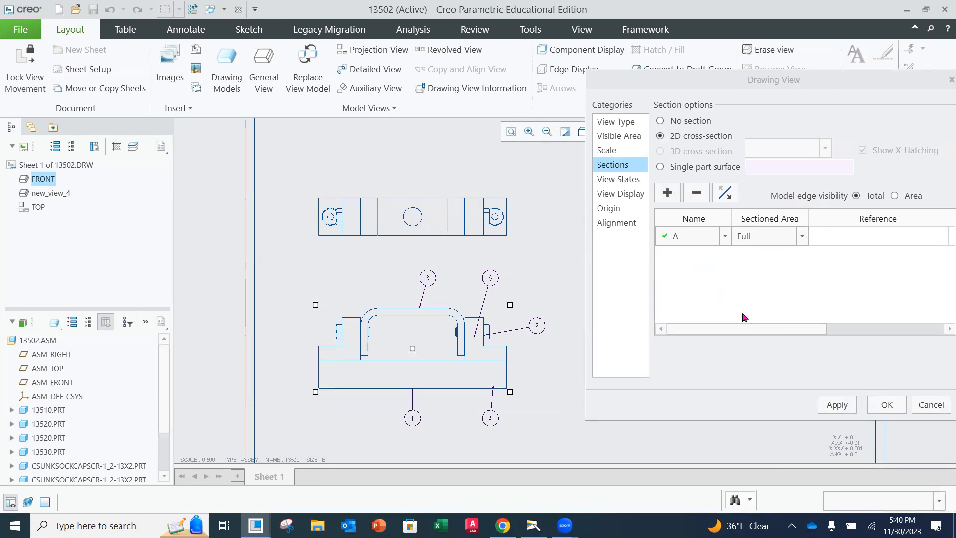
# Display the section arrows for cross-section A in the top view and apply the section to the front view
pyautogui.moveTo(724, 330); pyautogui.dragTo(851, 343)
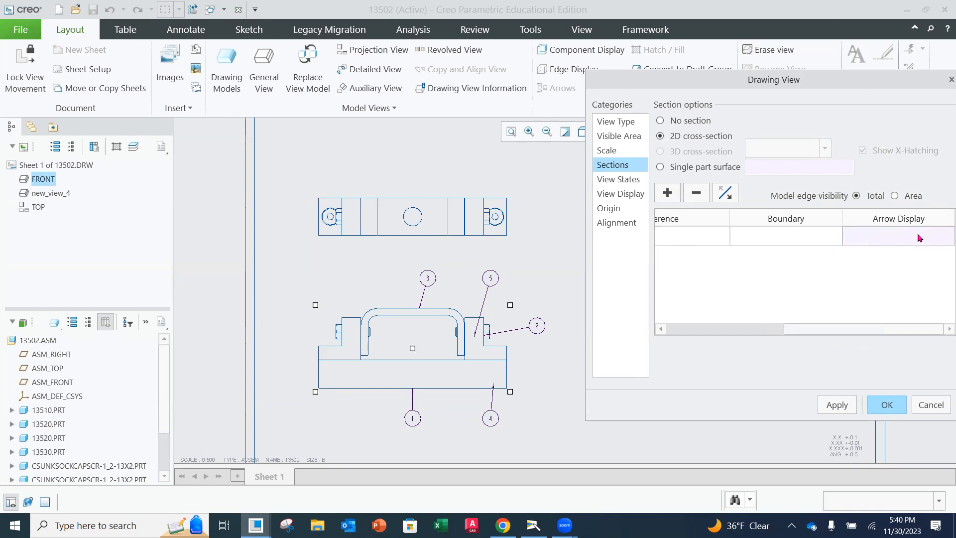
pyautogui.click(922, 242)
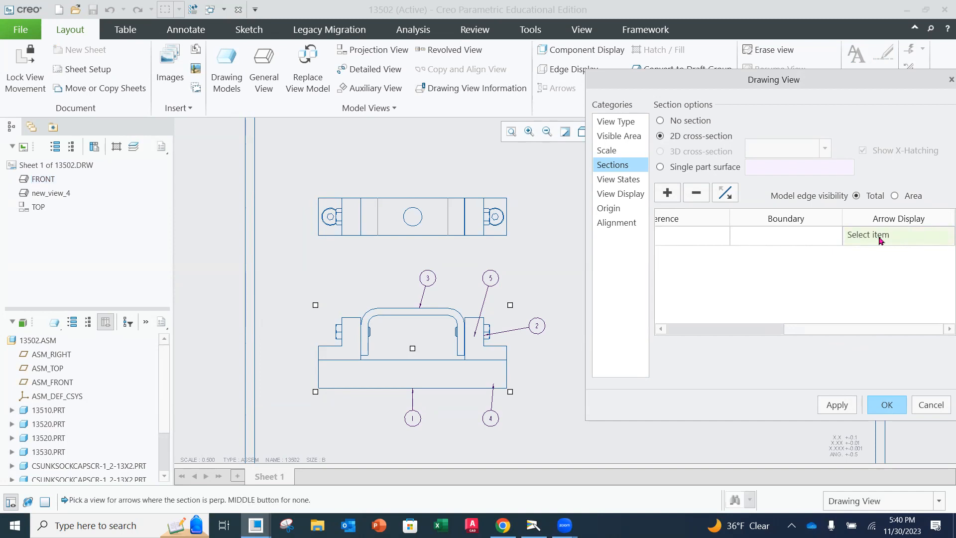
pyautogui.click(445, 199)
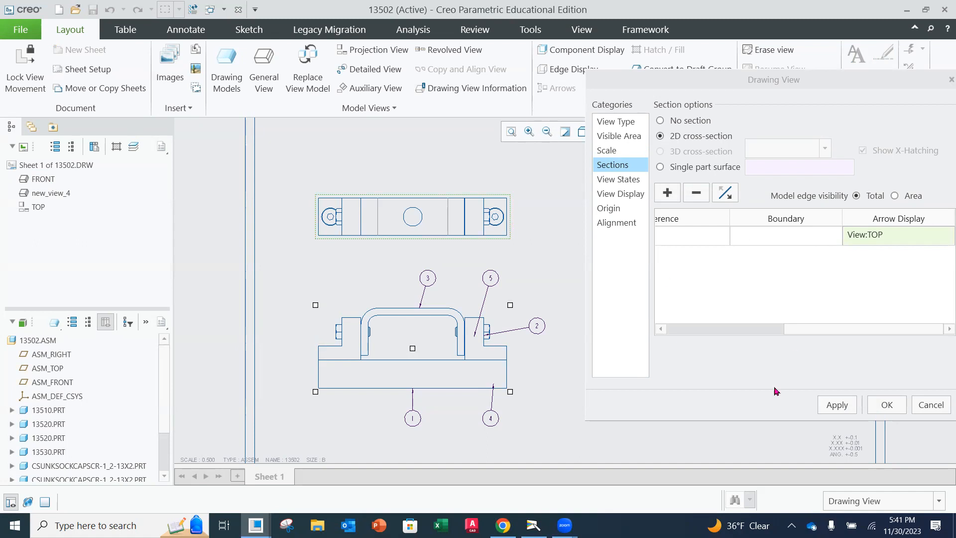
pyautogui.click(841, 407)
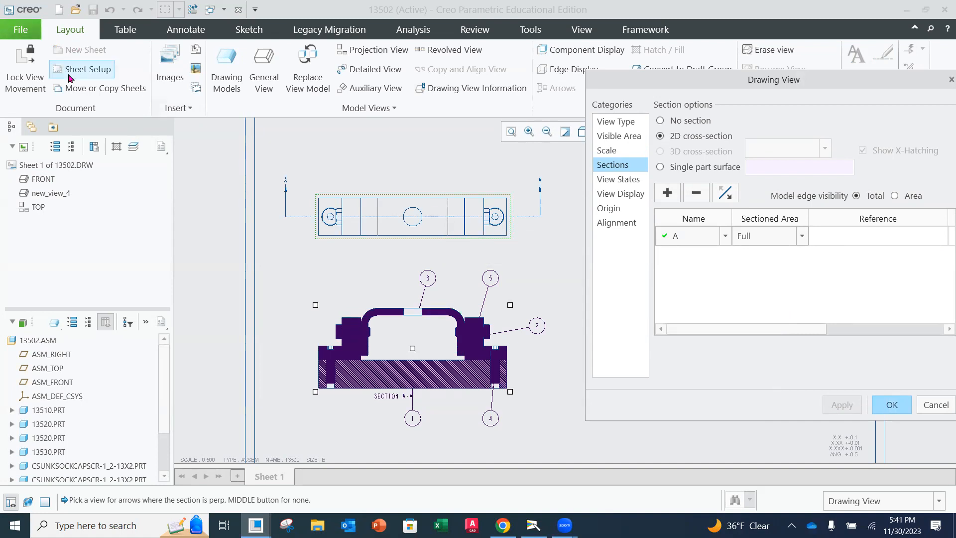
pyautogui.click(893, 406)
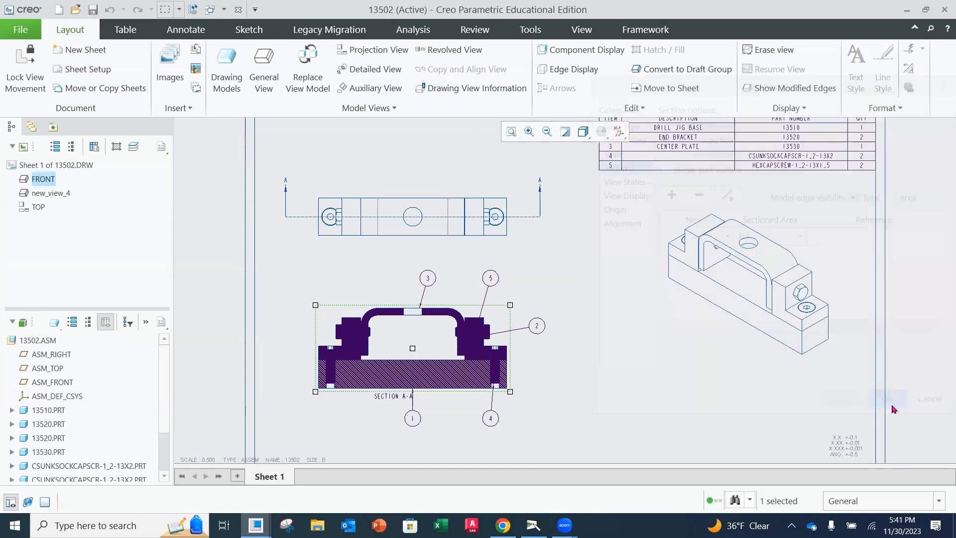
pyautogui.click(572, 389)
# Move the SECTION A-A note down below balloon 1, clear of the balloon's leader
pyautogui.scroll(2, 407, 396)
pyautogui.scroll(-2, 407, 399)
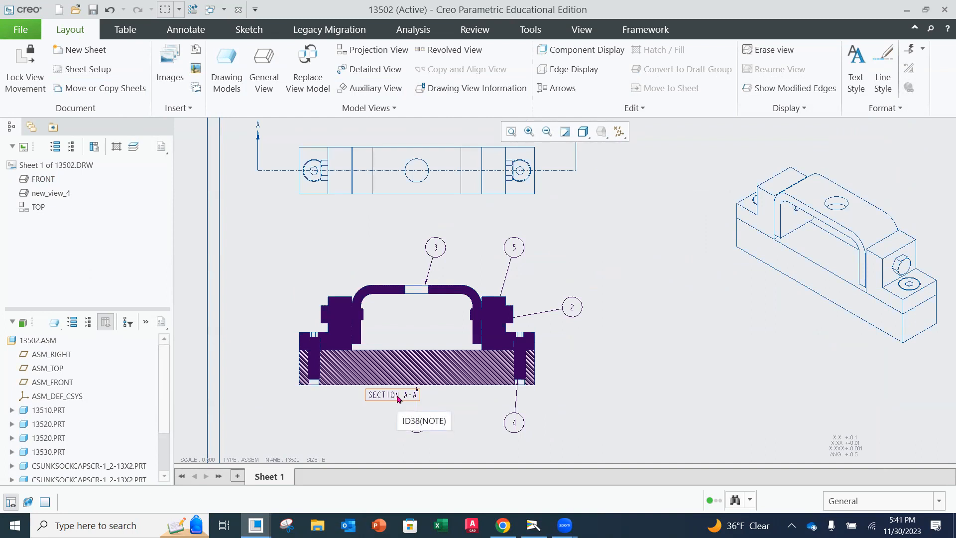
pyautogui.doubleClick(398, 397)
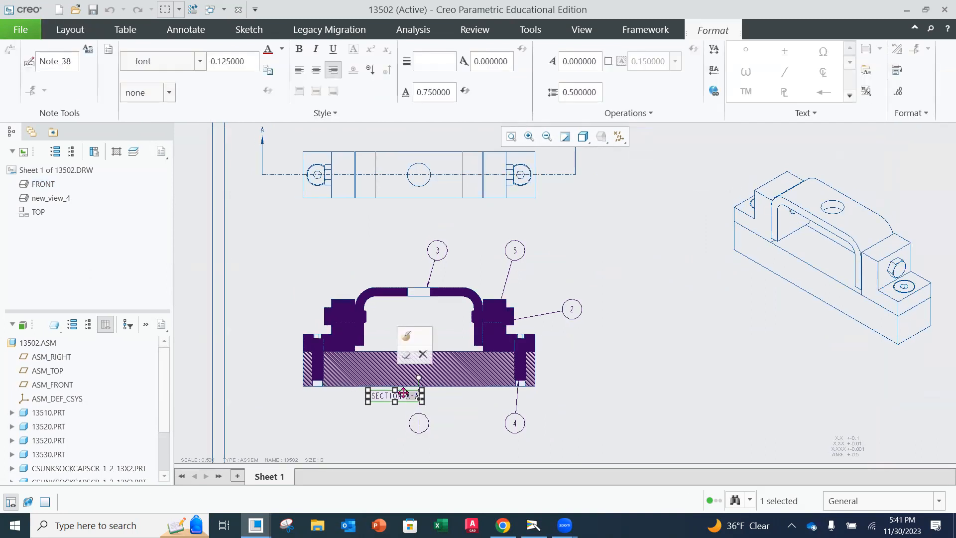
pyautogui.moveTo(399, 428); pyautogui.dragTo(406, 444)
pyautogui.click(479, 433)
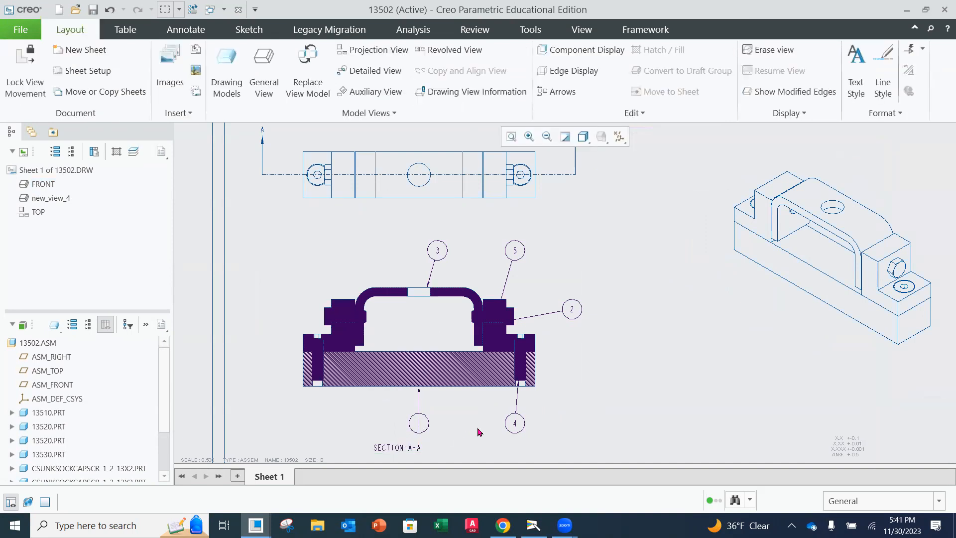
# Edit the section A-A hatching in the front view, scaling the base's hatch to 45.768 and the center plate's hatch to 27.345
pyautogui.scroll(2, 485, 397)
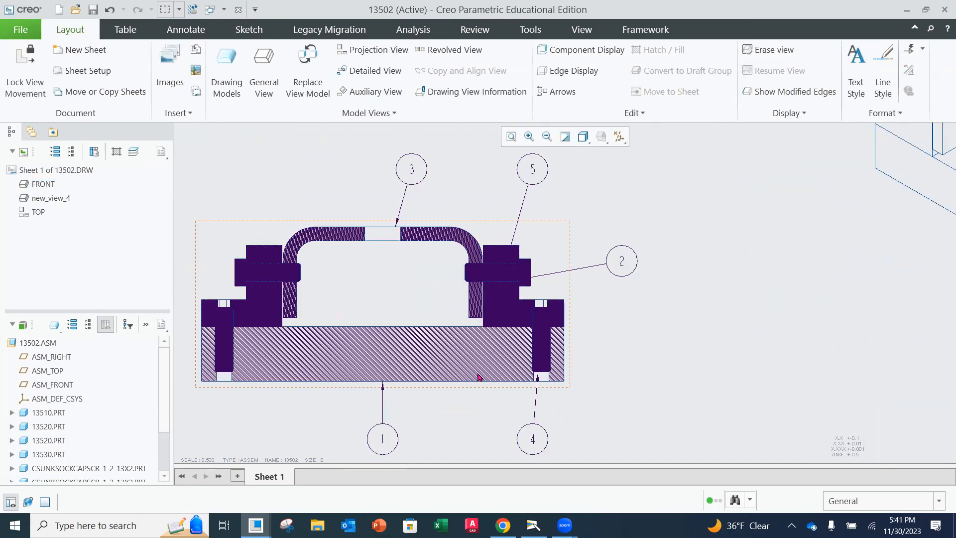
pyautogui.doubleClick(468, 348)
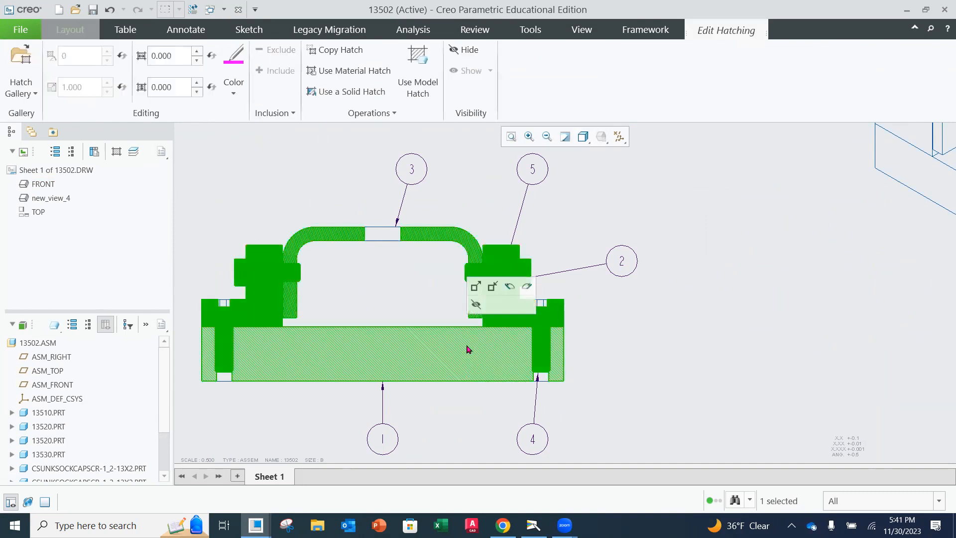
pyautogui.click(477, 288)
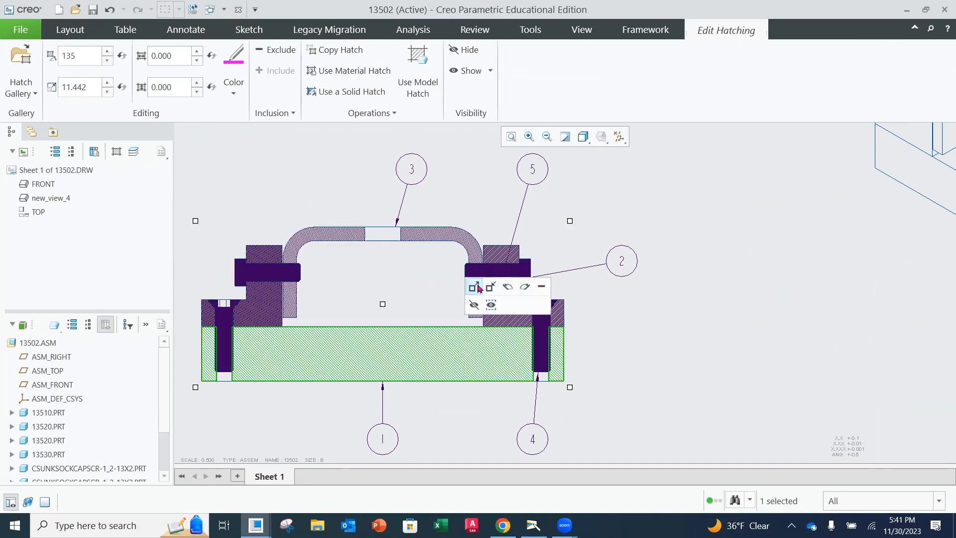
pyautogui.click(478, 287)
pyautogui.click(481, 291)
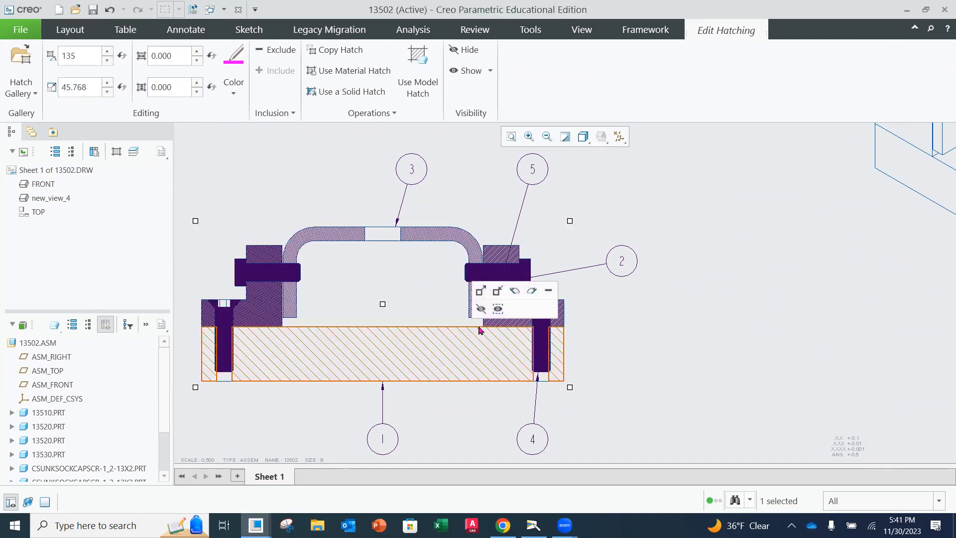
pyautogui.click(474, 250)
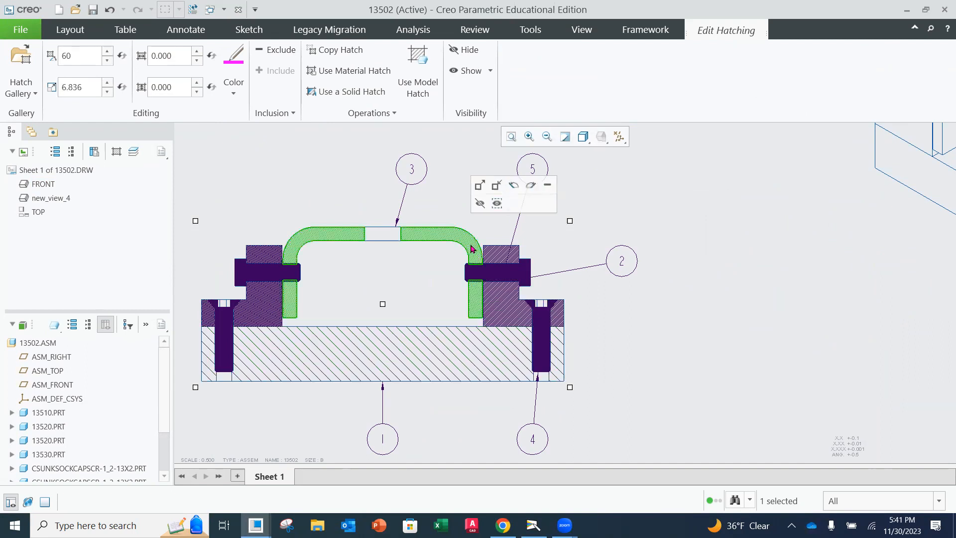
pyautogui.click(479, 186)
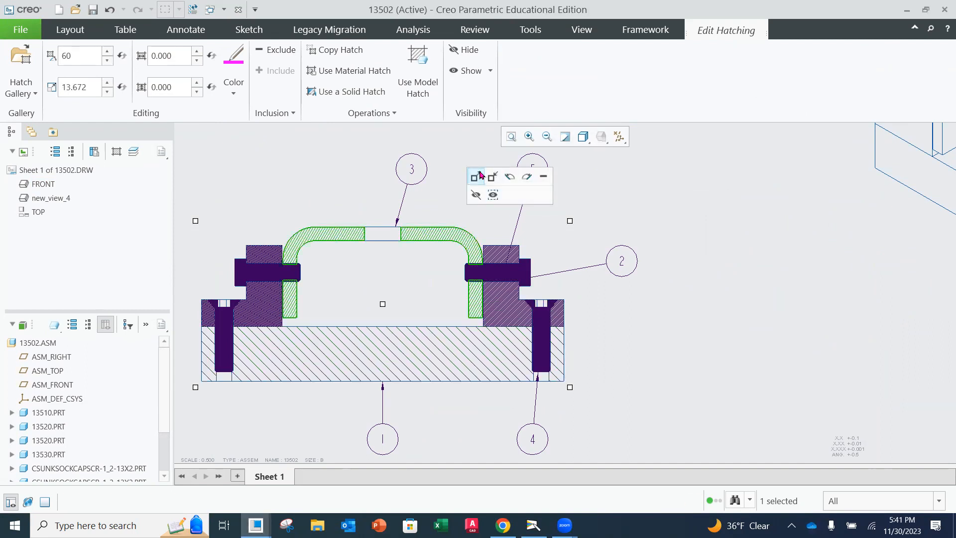
# Coarsen the hatching of the right and left end brackets in section A-A to a scale of 28.677
pyautogui.click(490, 254)
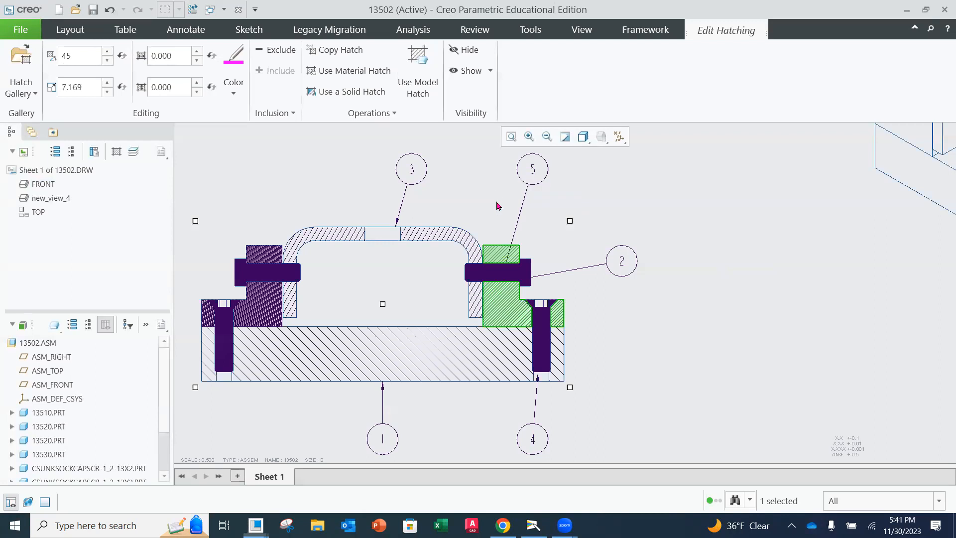
pyautogui.click(506, 193)
pyautogui.click(506, 193)
pyautogui.click(274, 252)
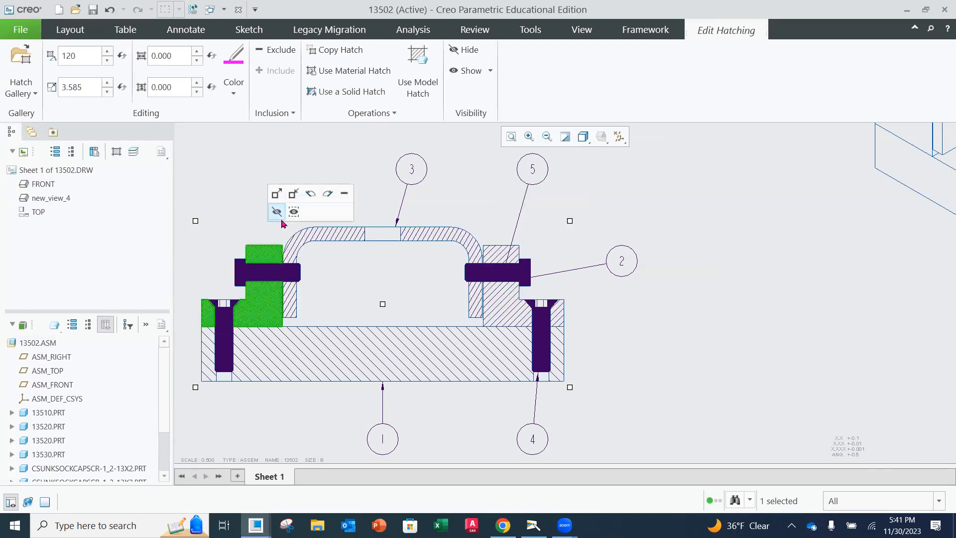
pyautogui.click(277, 194)
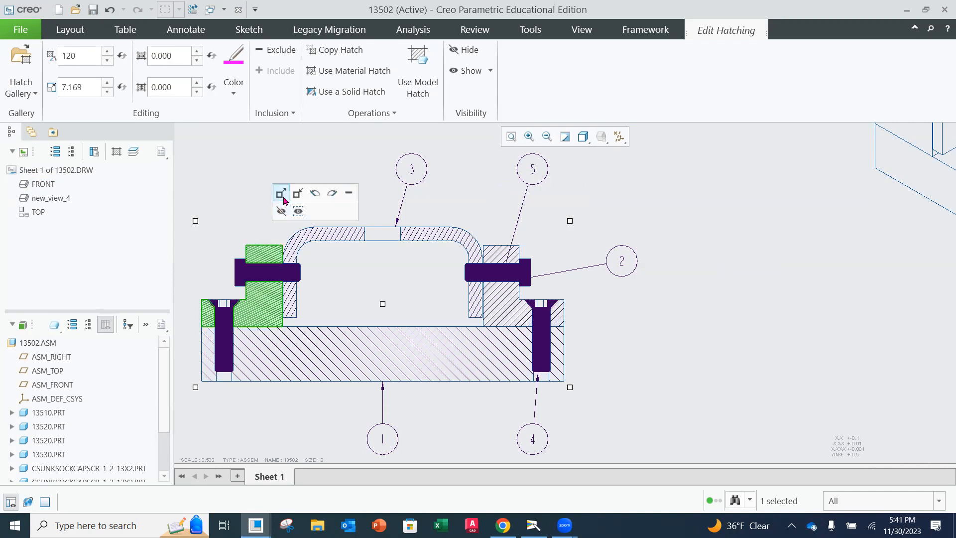
pyautogui.click(283, 197)
pyautogui.click(273, 198)
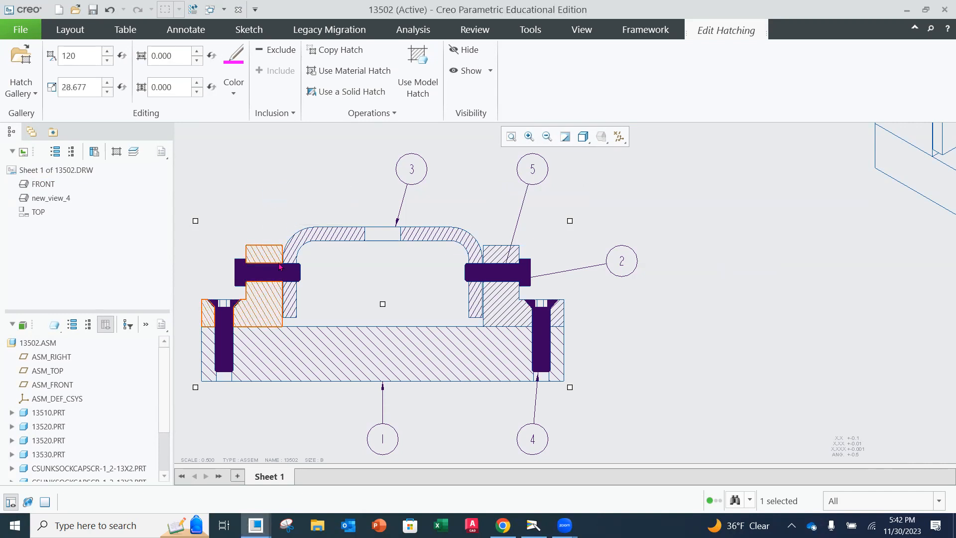
# Double the hatch spacing of both end brackets in section A-A to a scale of 57.353
pyautogui.scroll(3, 356, 338)
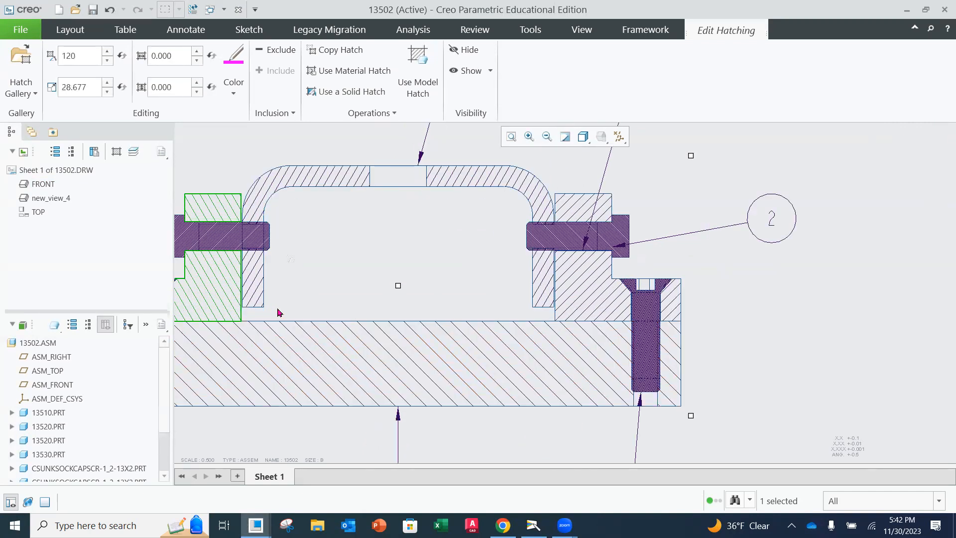
pyautogui.scroll(2, 274, 307)
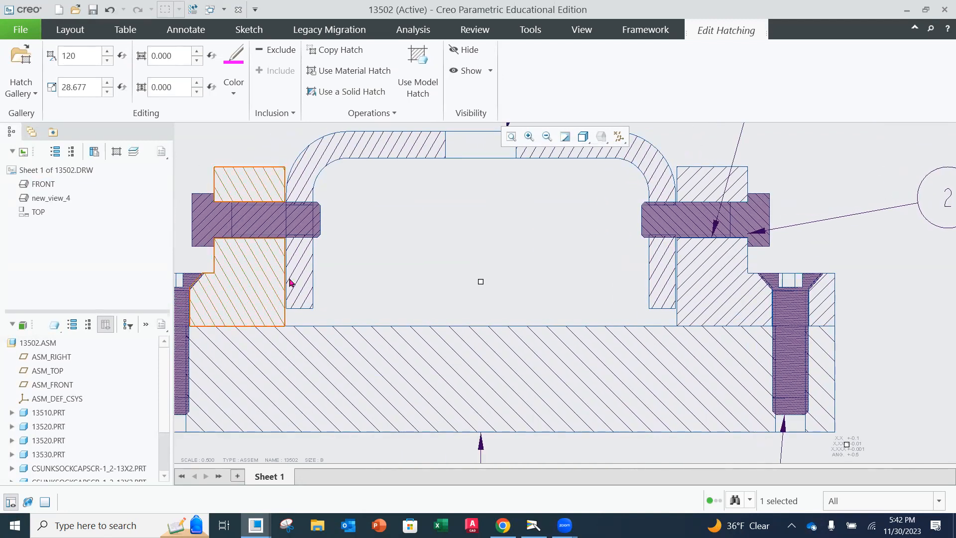
pyautogui.click(253, 289)
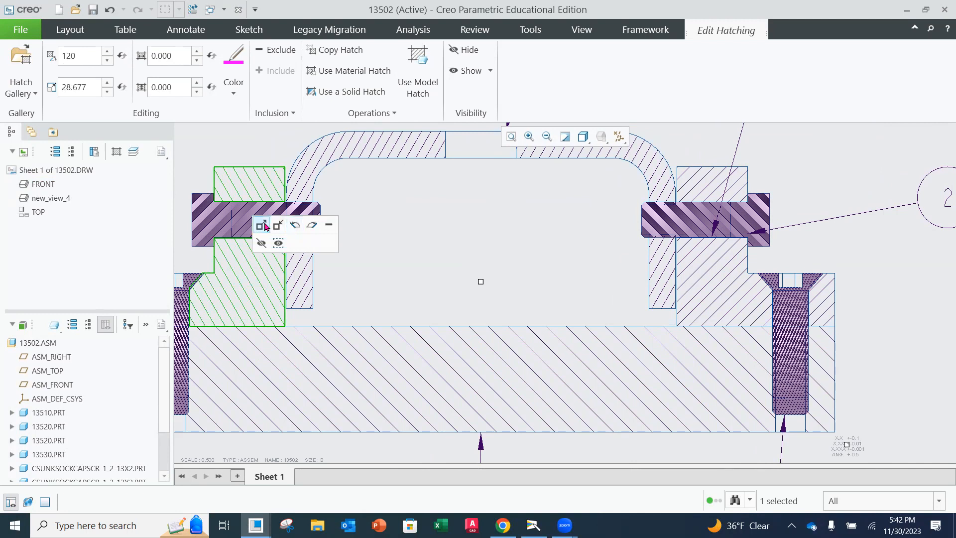
pyautogui.click(262, 225)
pyautogui.click(260, 279)
pyautogui.click(717, 259)
pyautogui.click(718, 239)
pyautogui.scroll(-2, 615, 300)
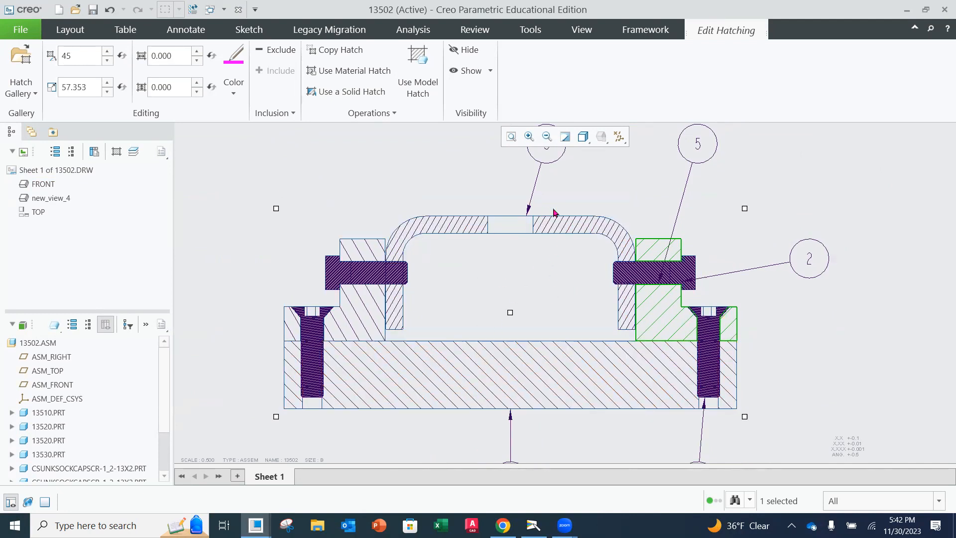
# Apply the ANSI32 hatch pattern to the center plate and enlarge its hatch scale to 27.345
pyautogui.click(569, 227)
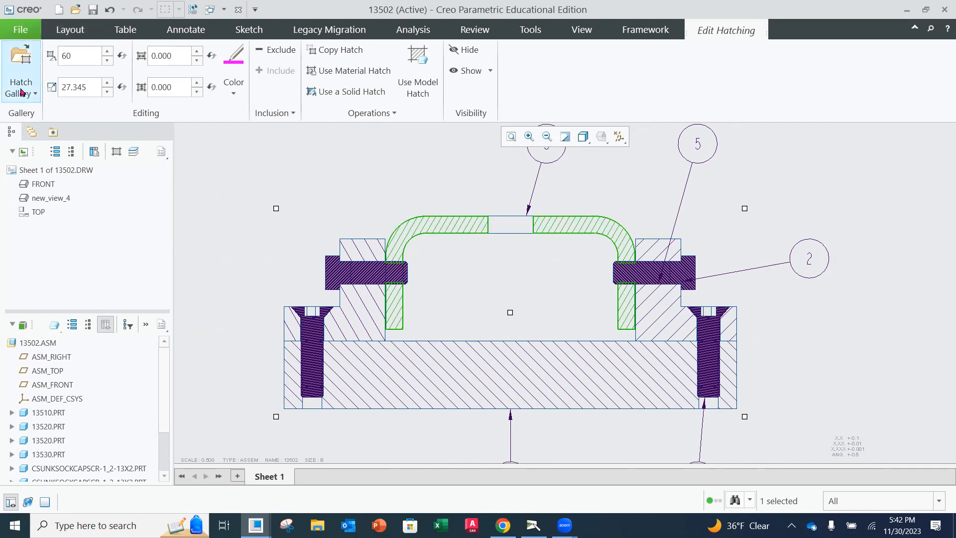
pyautogui.click(21, 89)
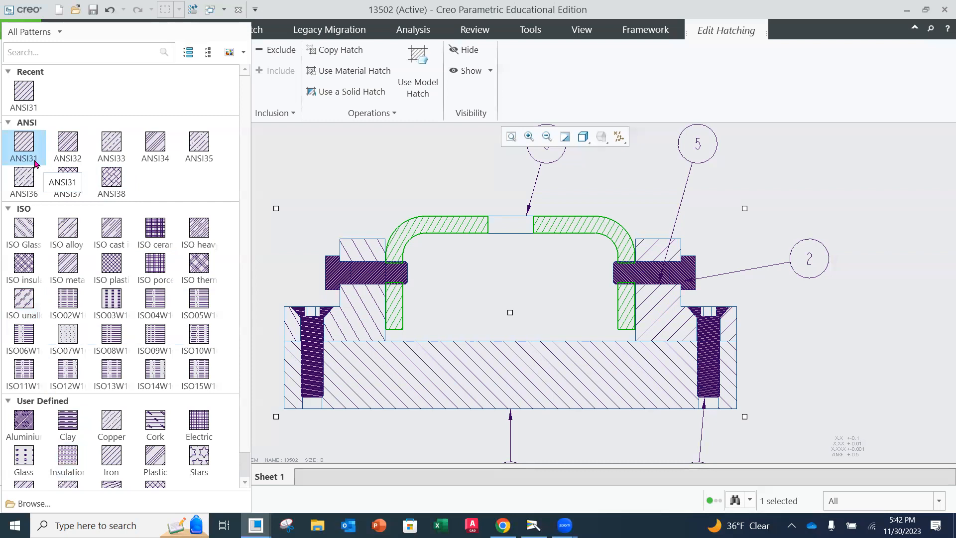
pyautogui.click(73, 147)
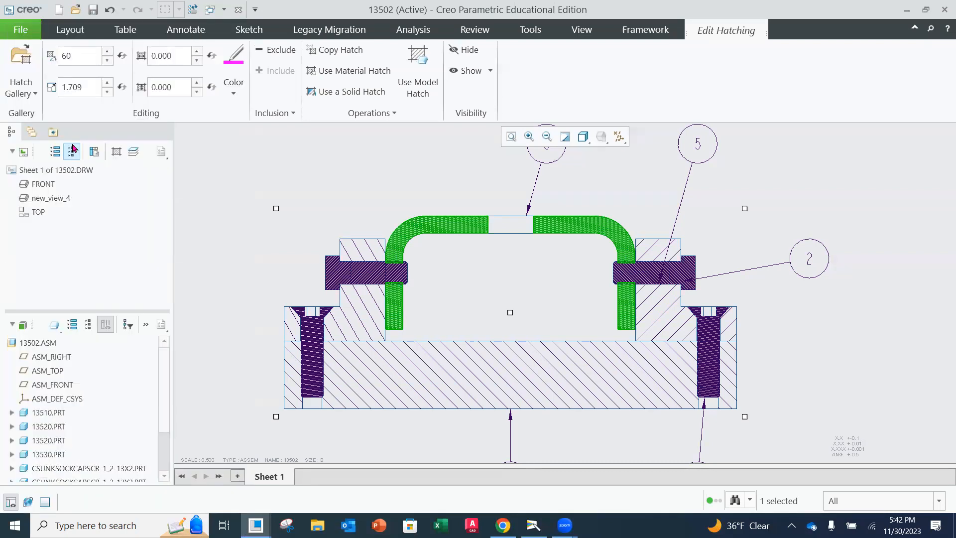
pyautogui.click(437, 230)
pyautogui.click(452, 165)
pyautogui.click(454, 165)
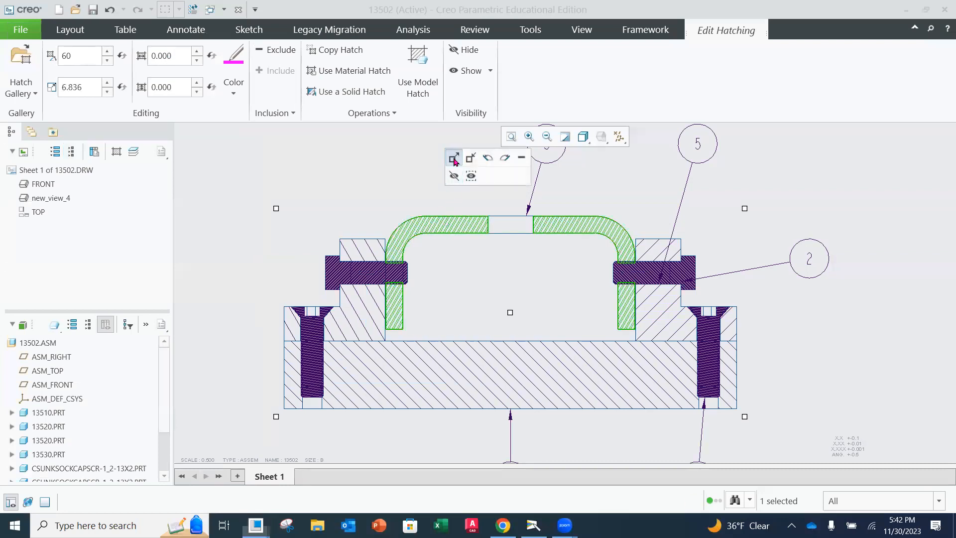
pyautogui.click(454, 159)
pyautogui.click(453, 159)
# Hide the hatching of the right hex cap screw and the right countersunk screw in section A-A
pyautogui.scroll(-2, 513, 273)
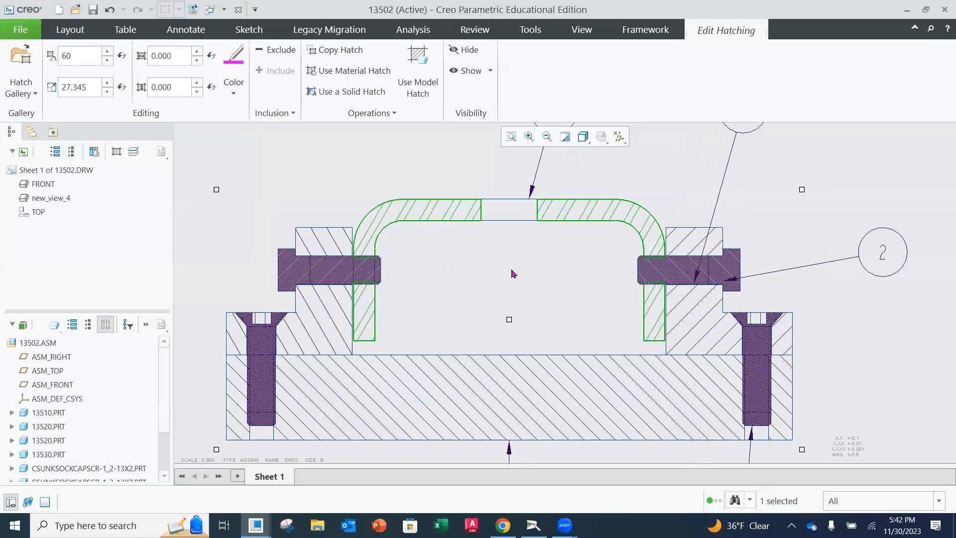
pyautogui.scroll(2, 592, 283)
pyautogui.moveTo(571, 304); pyautogui.dragTo(516, 286, button='middle')
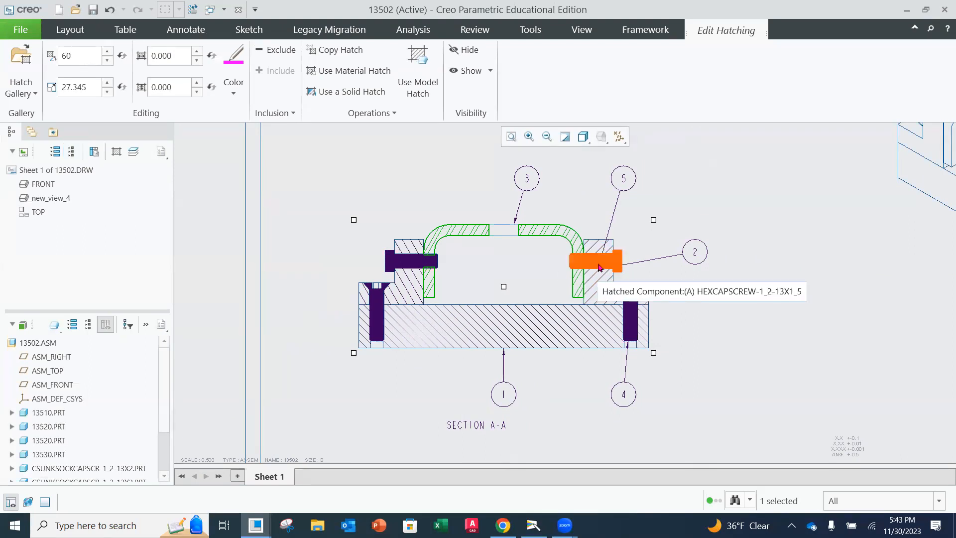
pyautogui.click(600, 265)
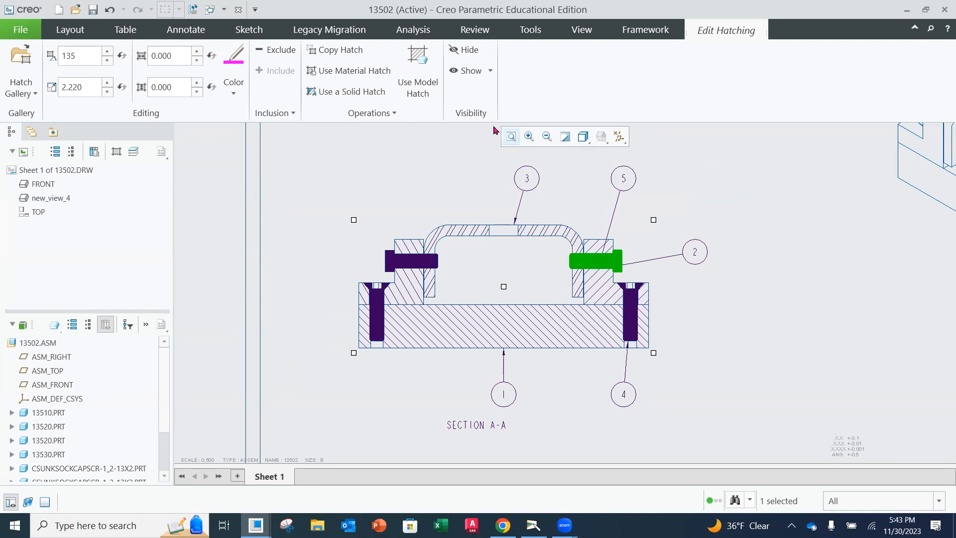
pyautogui.click(458, 52)
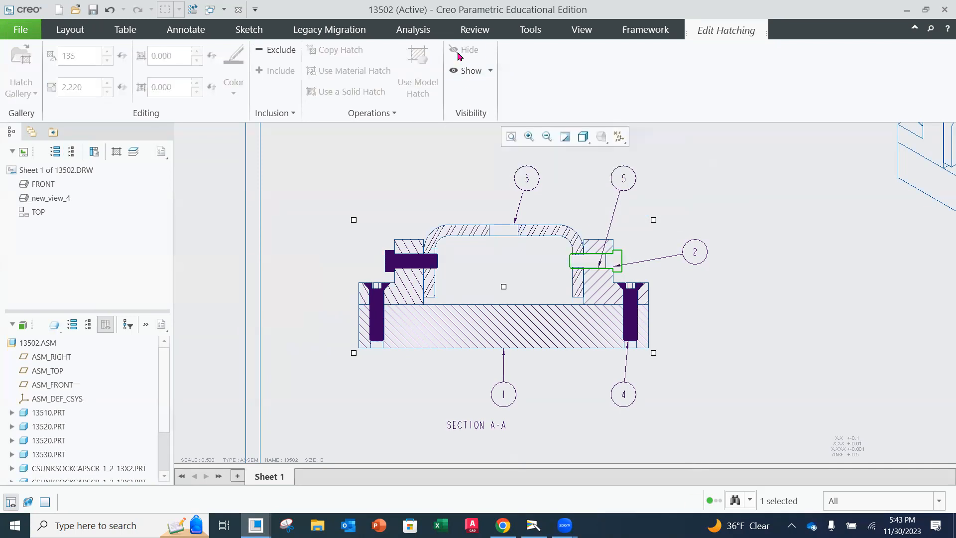
pyautogui.click(628, 320)
pyautogui.click(458, 50)
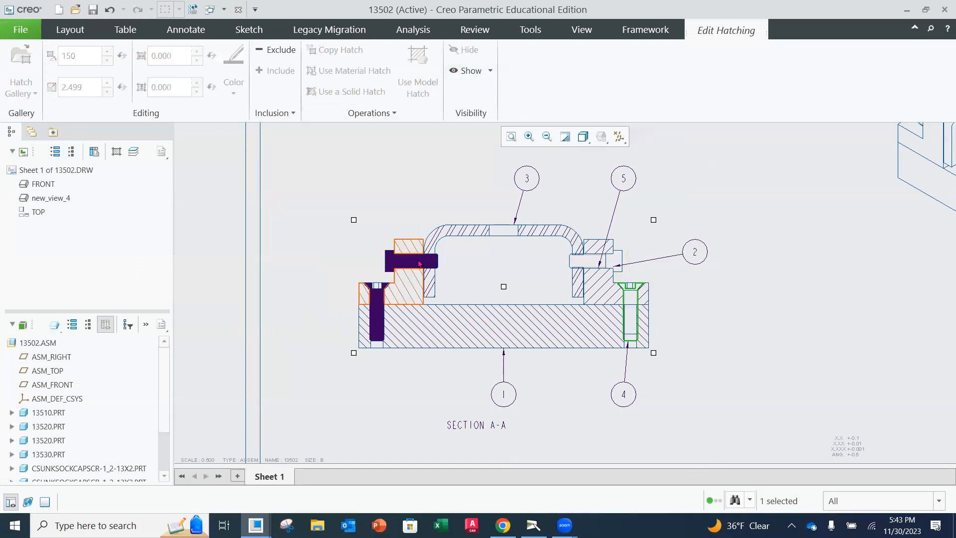
# Hide the hatching of the left hex cap screw and left countersunk screw together, and finish editing the hatching
pyautogui.click(414, 260)
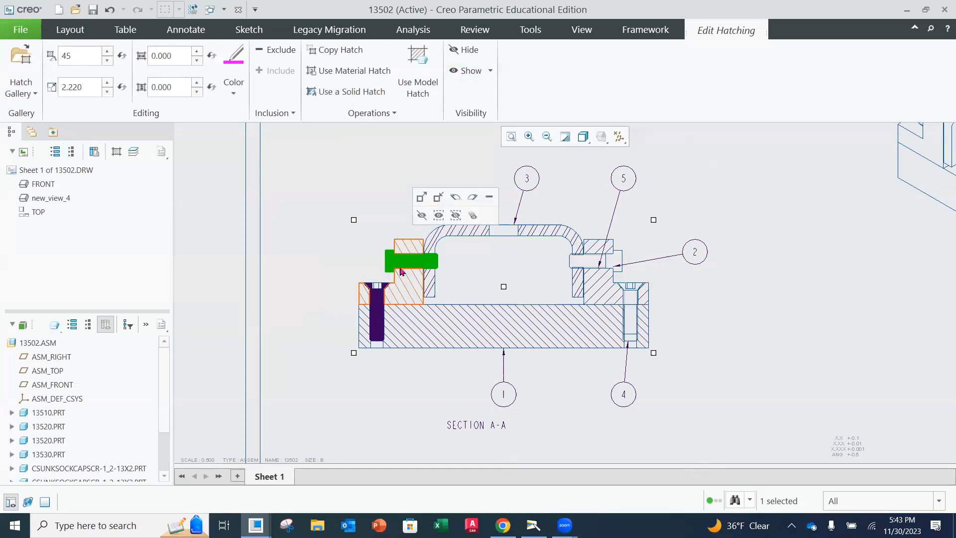
pyautogui.keyDown('ctrl'); pyautogui.click(377, 312); pyautogui.keyUp('ctrl')
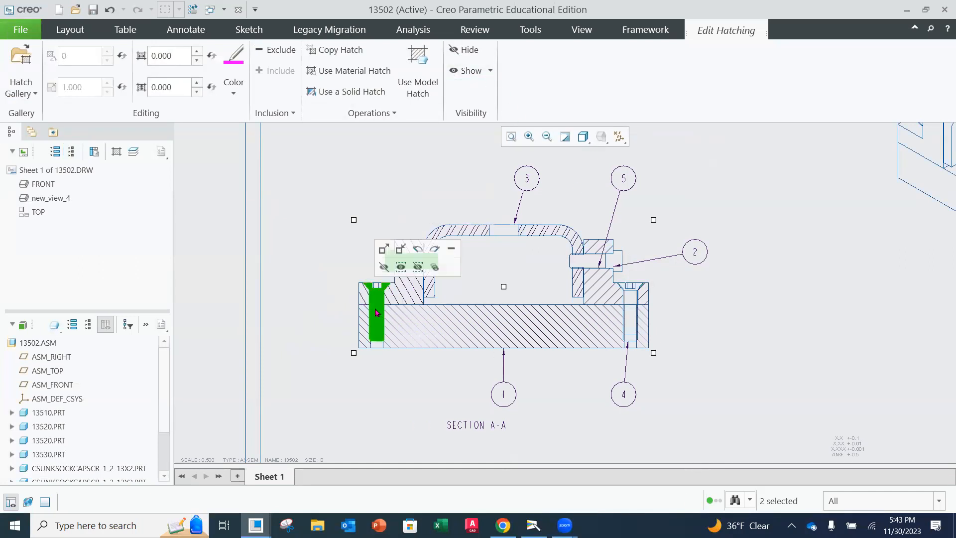
pyautogui.click(458, 50)
pyautogui.scroll(1, 491, 218)
pyautogui.scroll(-1, 506, 267)
pyautogui.scroll(-1, 499, 277)
pyautogui.scroll(4, 553, 250)
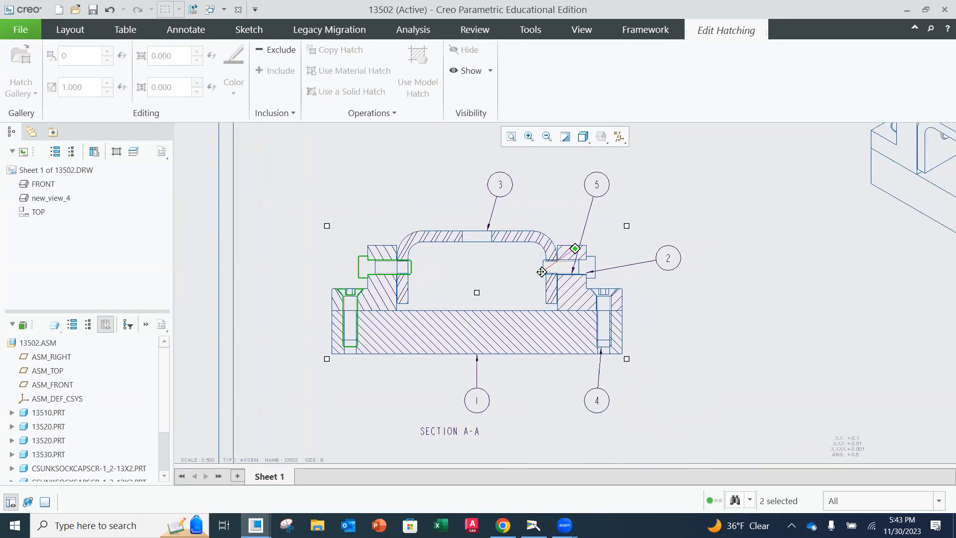
pyautogui.click(651, 247)
# Examine the hatched section view, its balloons and the parts list on the sheet
pyautogui.moveTo(671, 287)
pyautogui.mouseDown(button='middle')
pyautogui.moveTo(613, 284)
pyautogui.moveTo(604, 305)
pyautogui.mouseUp(button='middle')
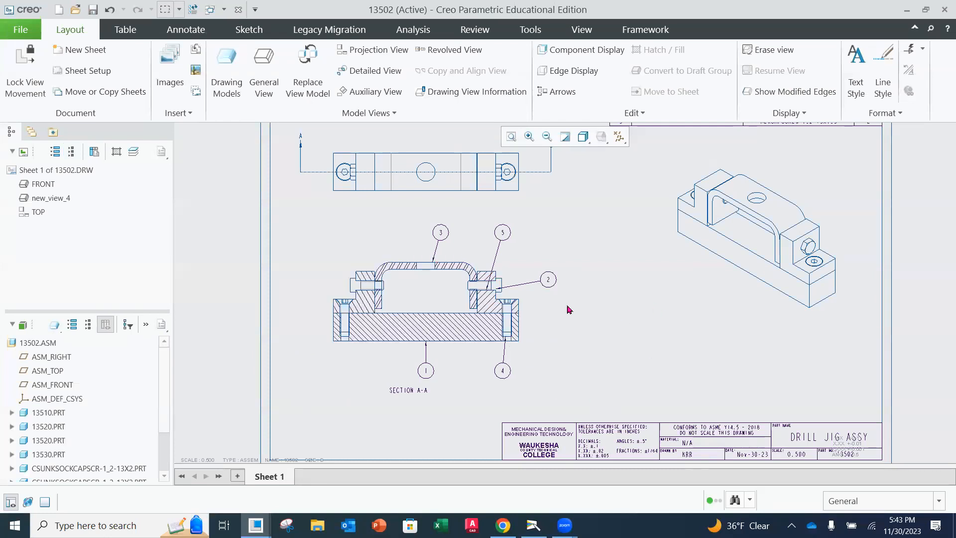
pyautogui.scroll(-3, 448, 304)
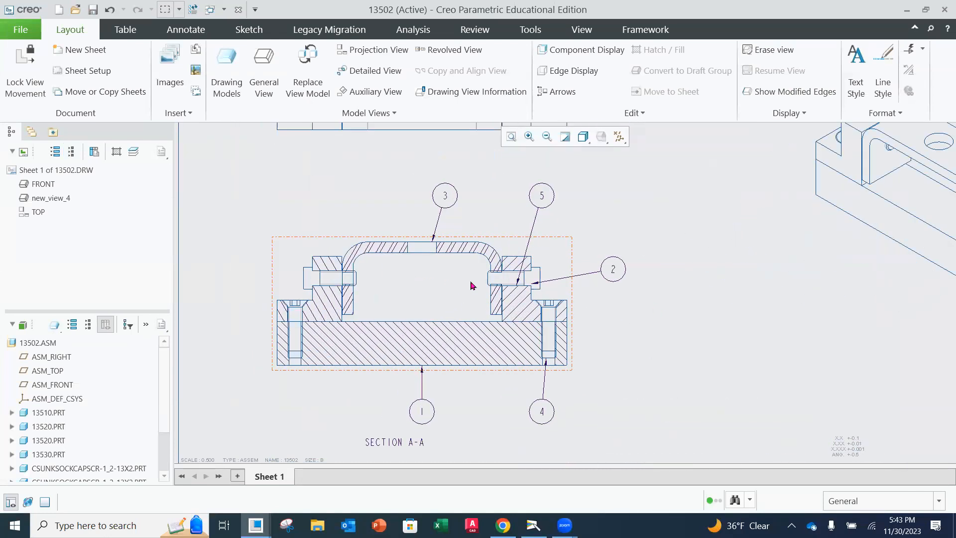
pyautogui.scroll(-2, 424, 294)
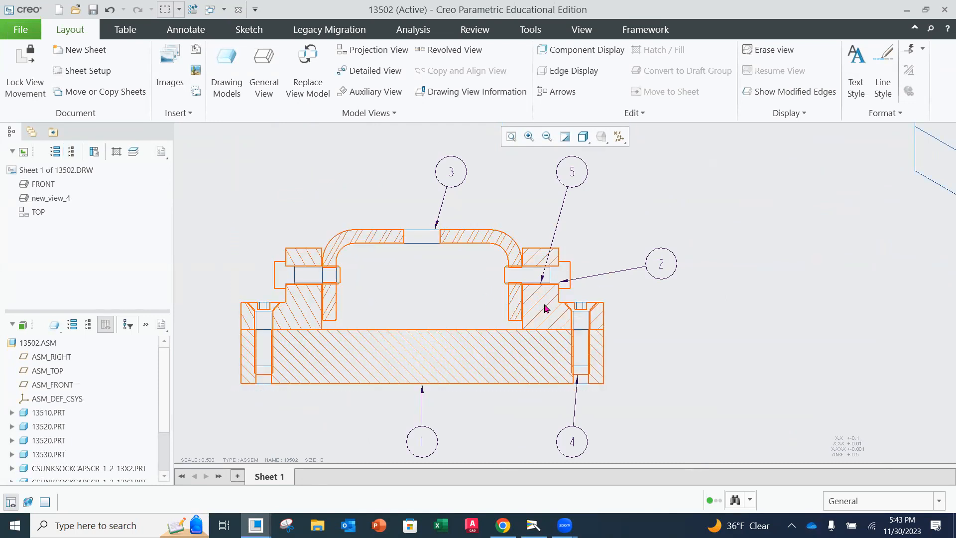
pyautogui.scroll(-5, 809, 242)
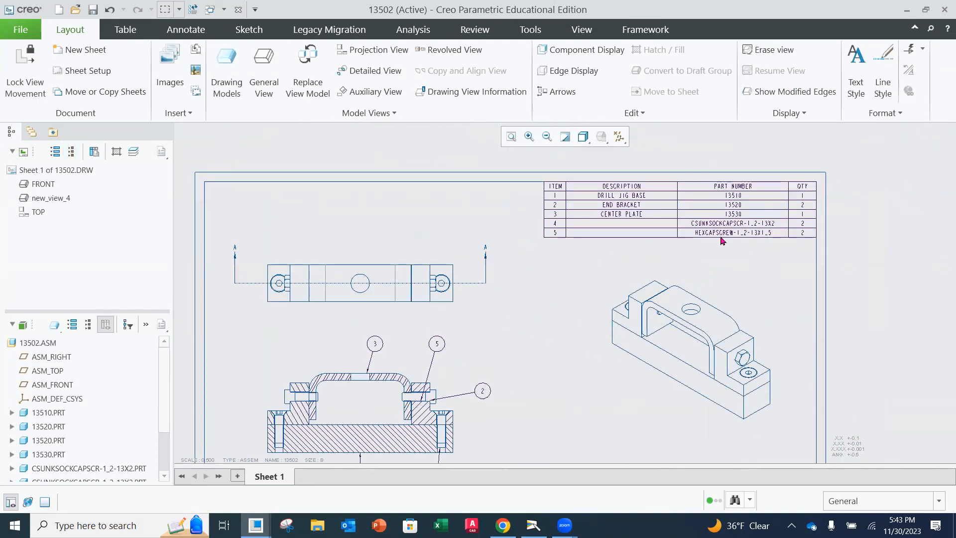
pyautogui.moveTo(498, 368); pyautogui.dragTo(607, 259, button='middle')
pyautogui.scroll(5, 551, 297)
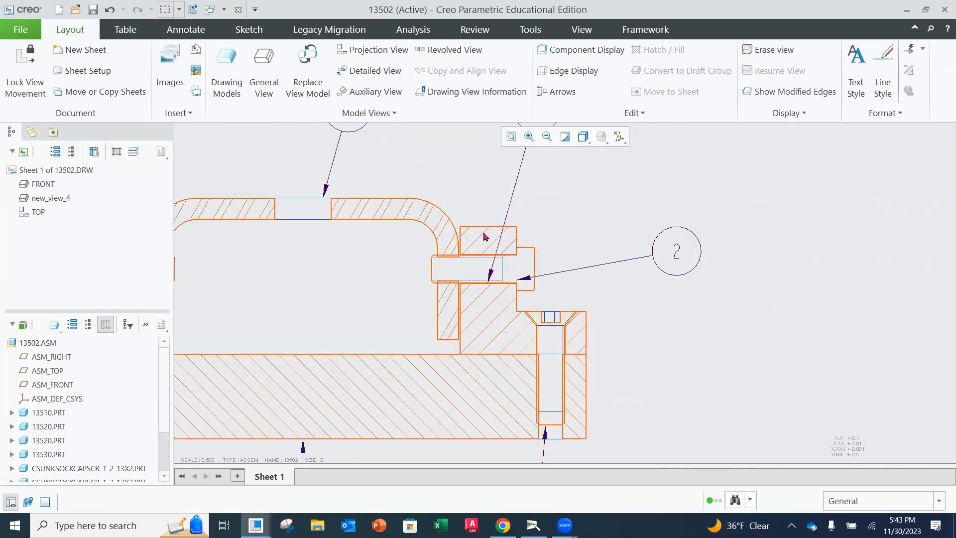
pyautogui.scroll(-4, 578, 278)
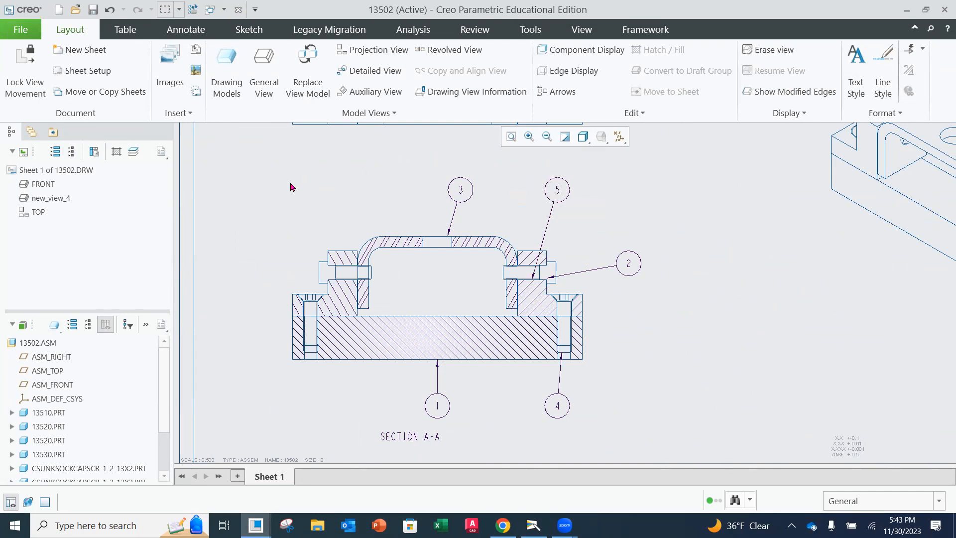
# Move balloon 5 to the upper-left side of section A-A
pyautogui.click(558, 196)
pyautogui.moveTo(553, 189); pyautogui.dragTo(292, 193)
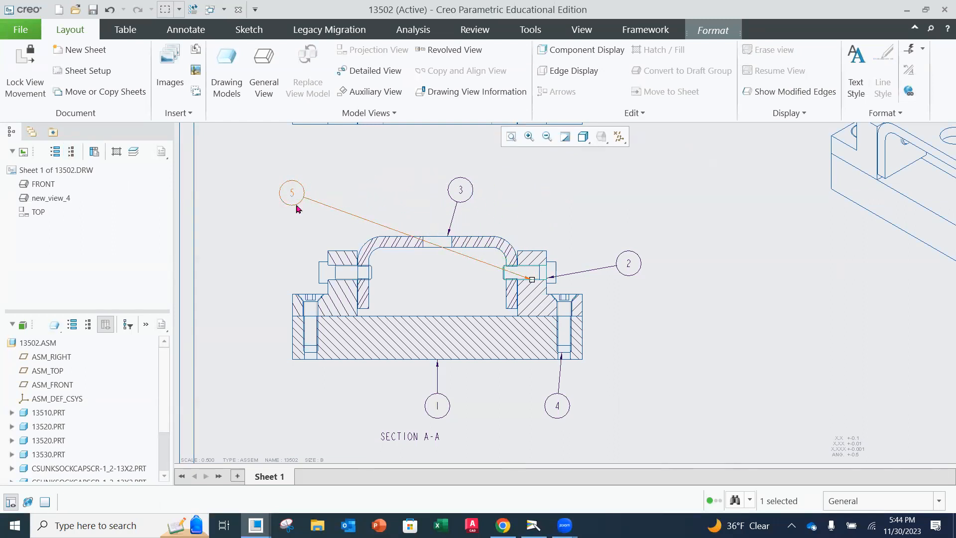
pyautogui.click(691, 197)
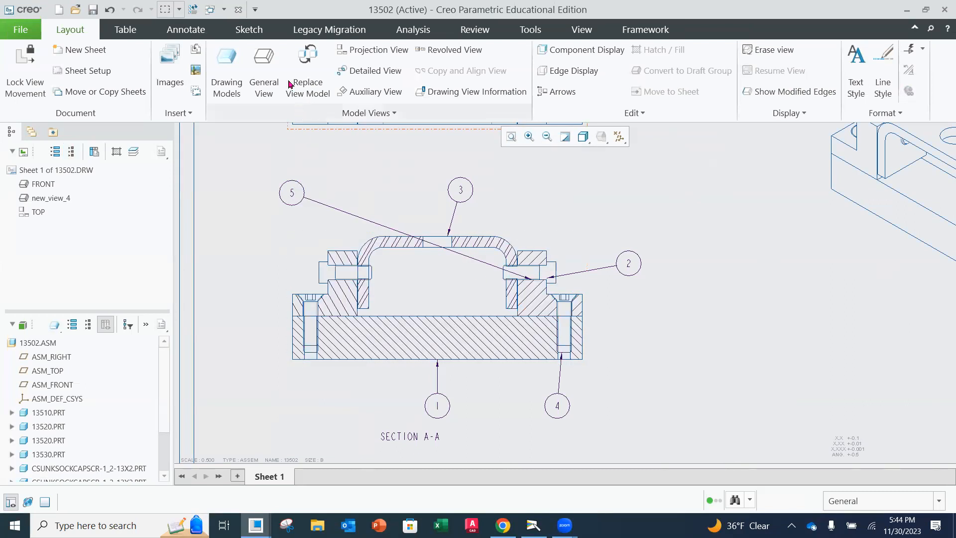
# Reattach balloon 5's leader to the outer edge of the left hex cap screw's head
pyautogui.click(192, 36)
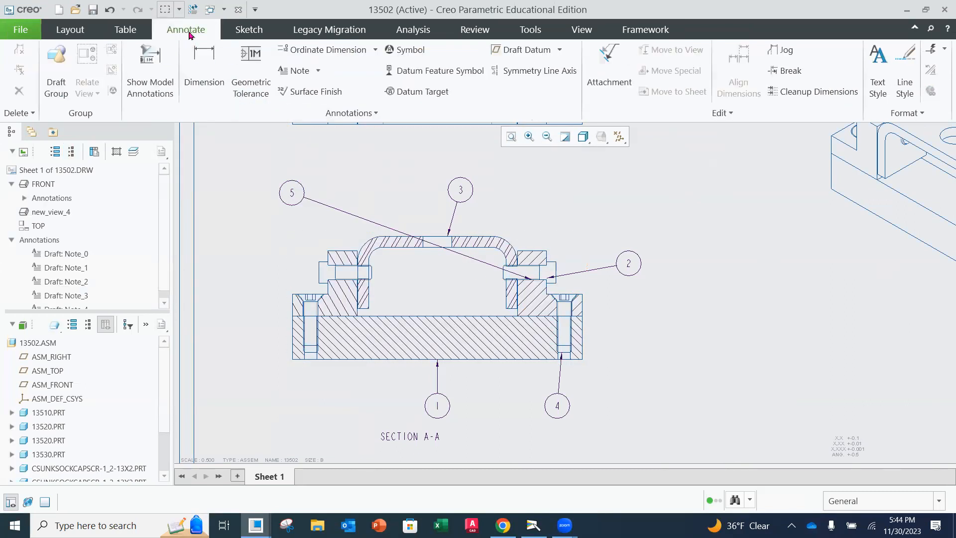
pyautogui.click(610, 69)
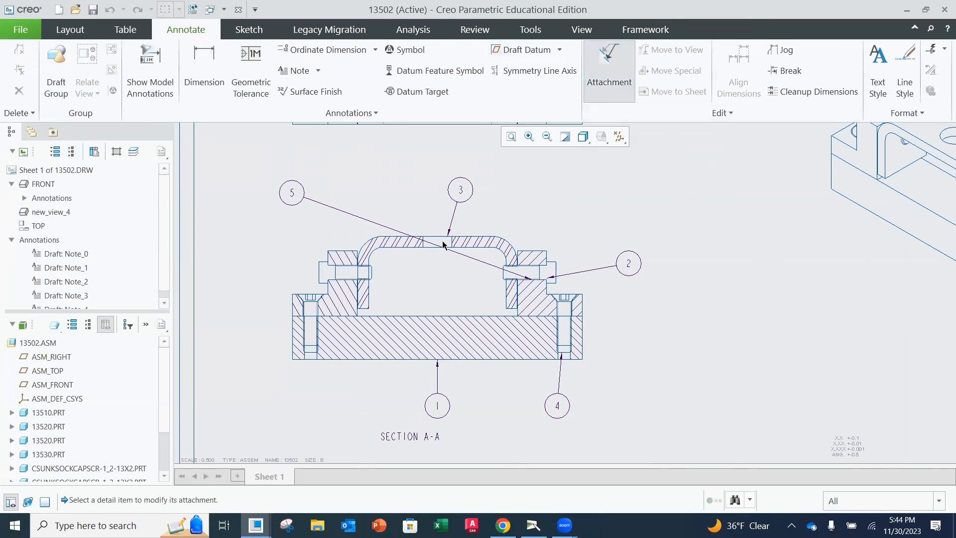
pyautogui.click(491, 265)
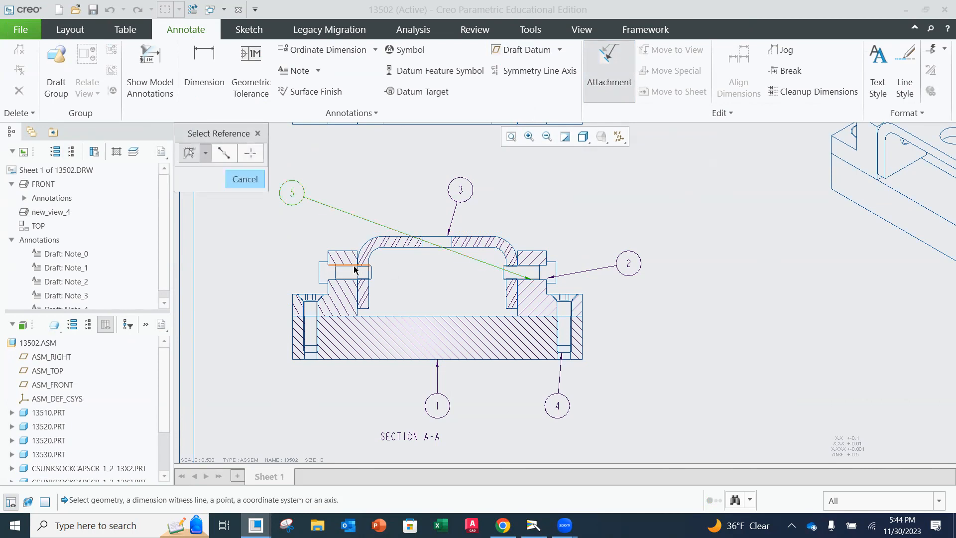
pyautogui.scroll(1, 331, 267)
pyautogui.scroll(1, 332, 267)
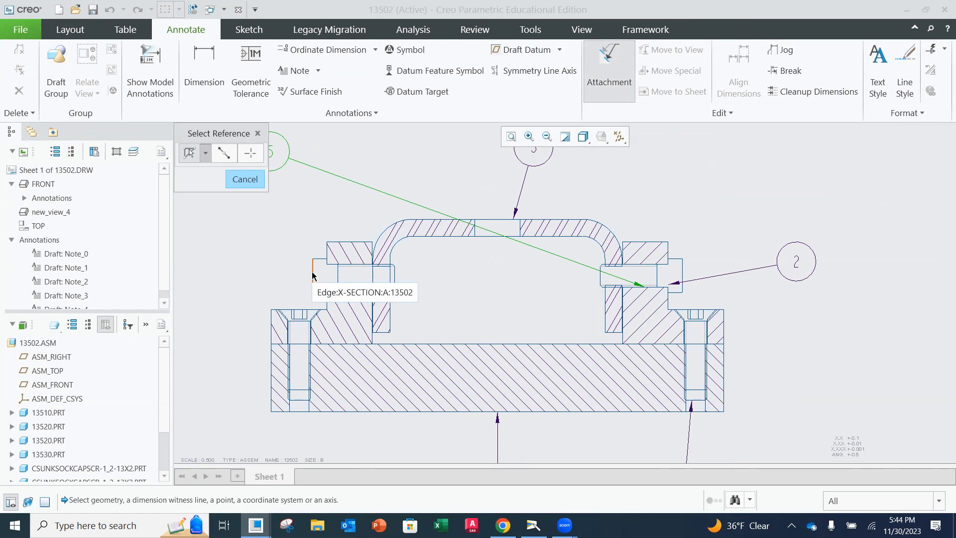
pyautogui.click(313, 275)
pyautogui.scroll(-2, 422, 240)
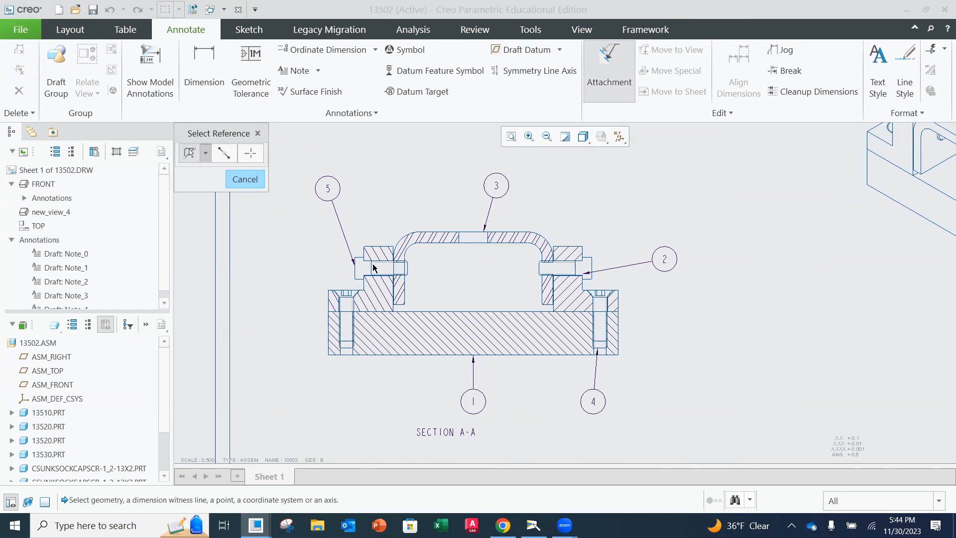
pyautogui.click(380, 172)
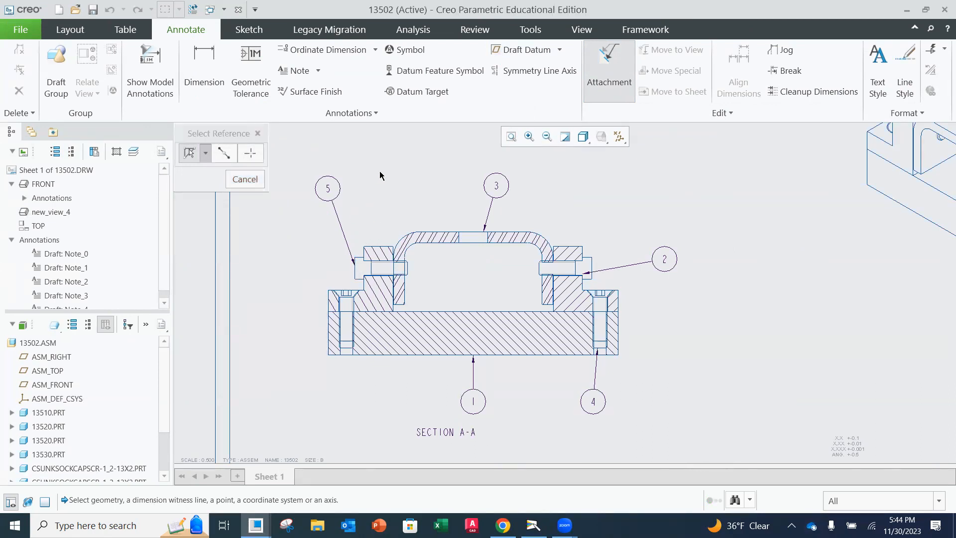
pyautogui.click(254, 180)
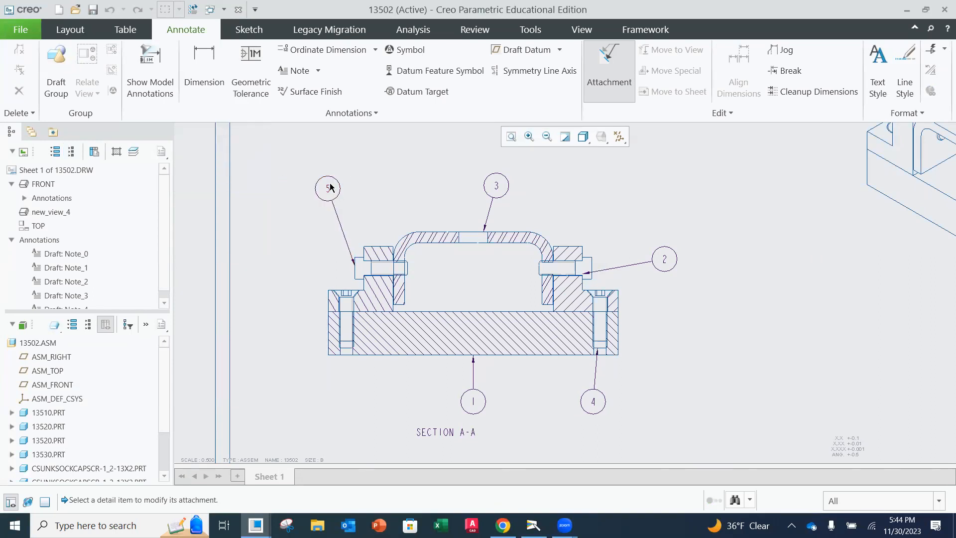
pyautogui.middleClick(406, 162)
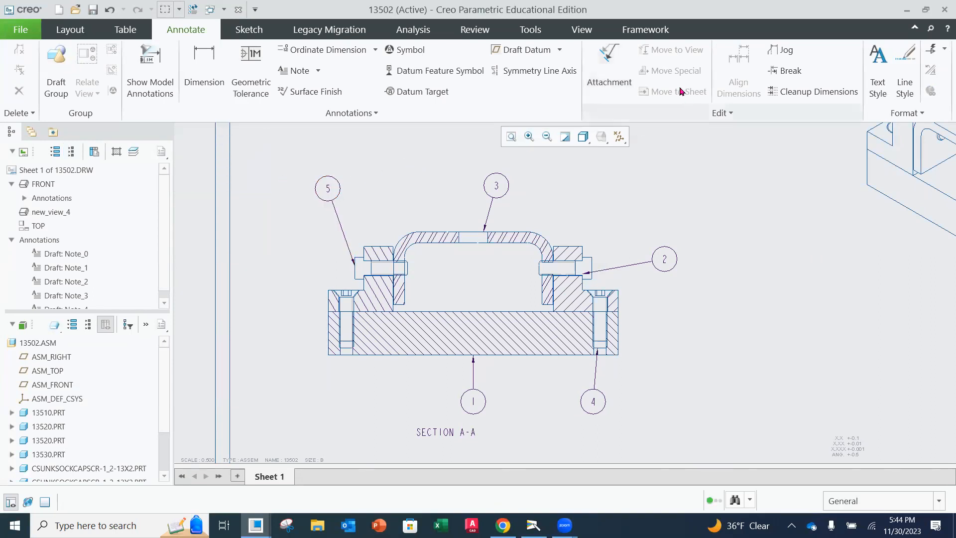
# Shift balloon 5 slightly down and left, closer to the left hex cap screw
pyautogui.click(329, 187)
pyautogui.moveTo(330, 187); pyautogui.dragTo(319, 208)
pyautogui.click(374, 227)
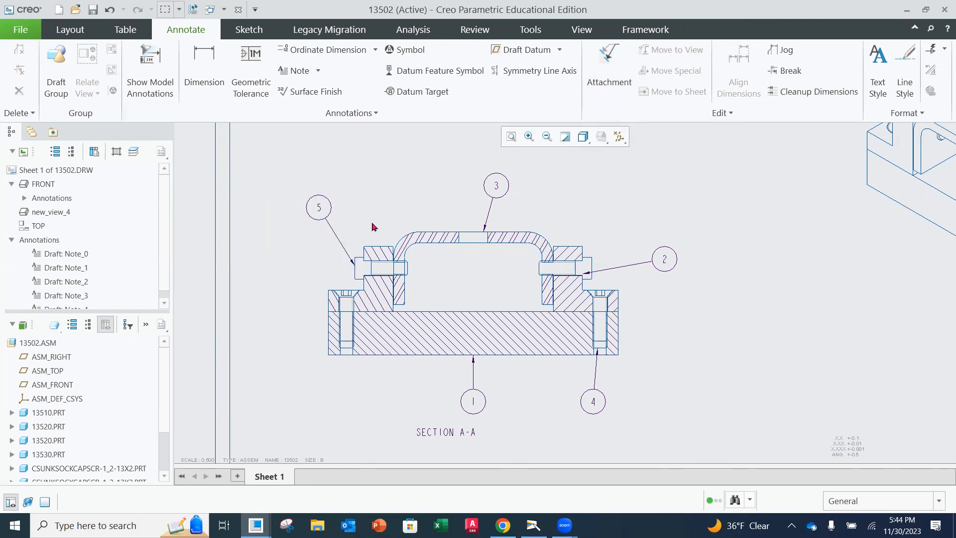
# Move balloon 2 above the right side block and reattach its leader to the block's top edge
pyautogui.scroll(1, 593, 284)
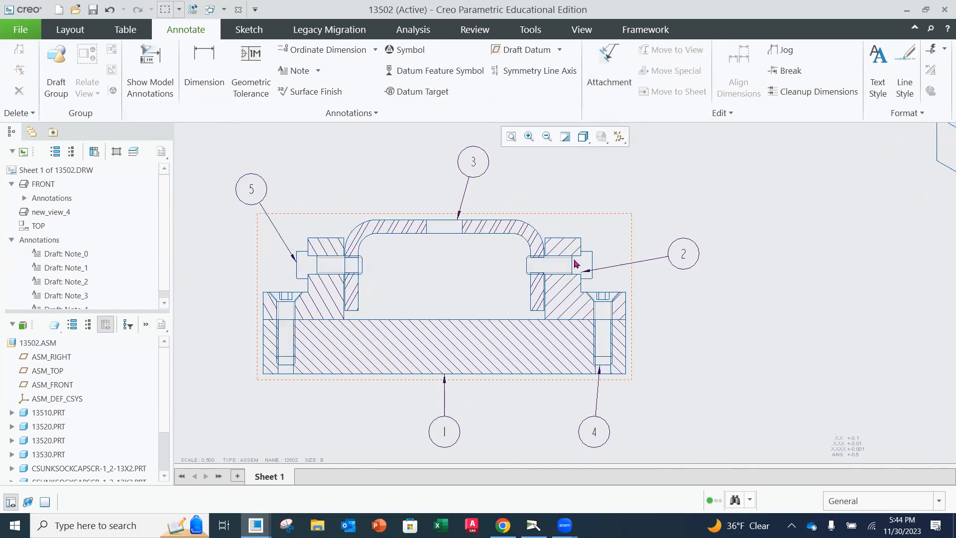
pyautogui.click(684, 255)
pyautogui.moveTo(683, 255); pyautogui.dragTo(605, 174)
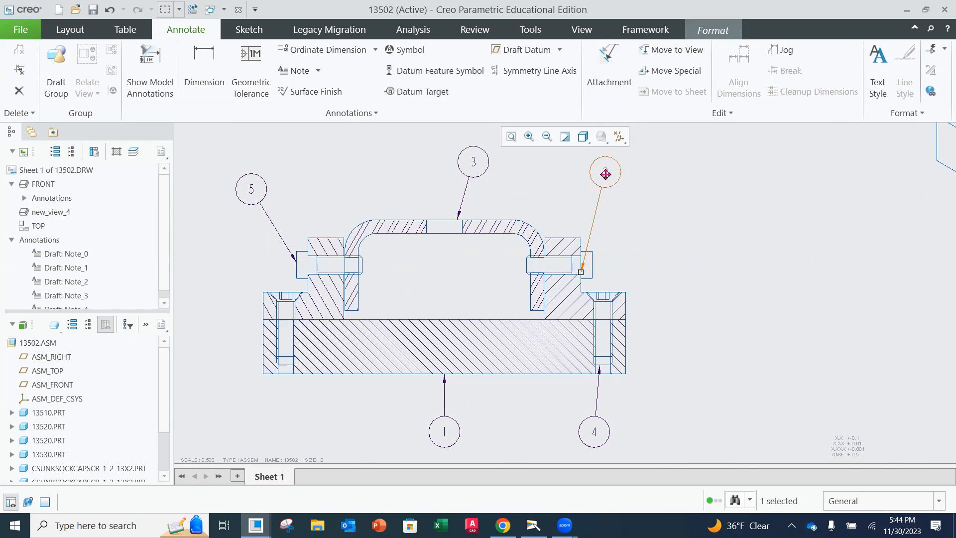
pyautogui.click(611, 80)
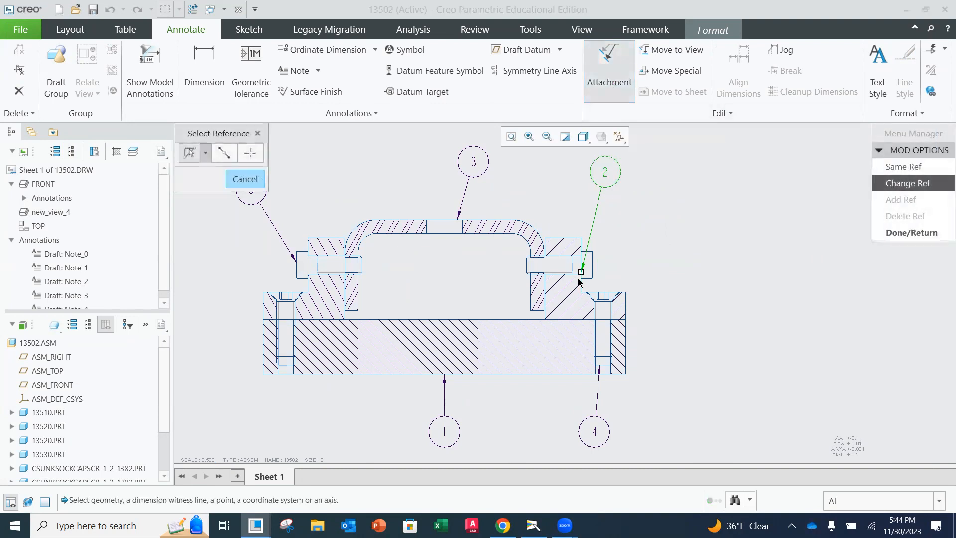
pyautogui.click(571, 239)
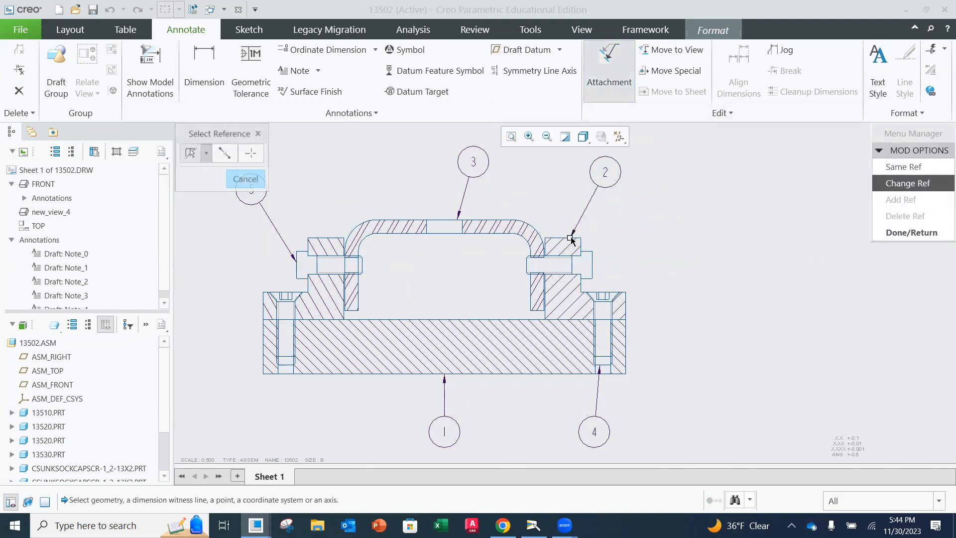
pyautogui.click(910, 232)
# Move balloon 4 to the left of section A-A and reattach its leader to the top edge of the left countersunk screw
pyautogui.scroll(2, 698, 249)
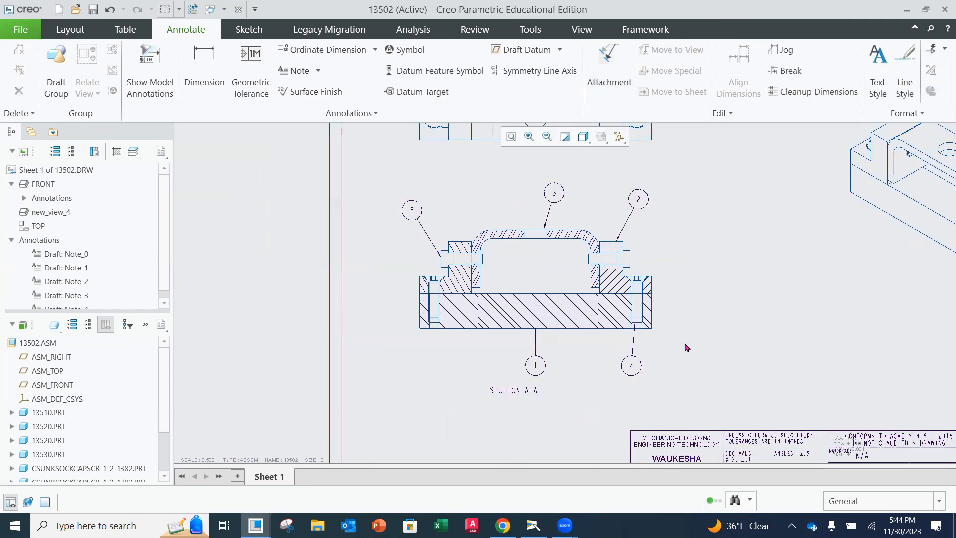
pyautogui.scroll(-2, 633, 367)
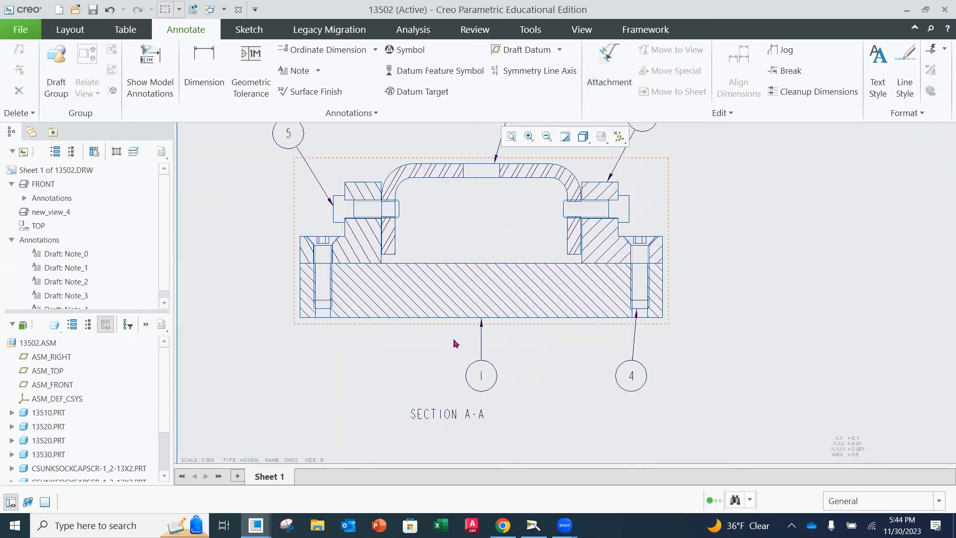
pyautogui.scroll(1, 558, 347)
pyautogui.click(617, 368)
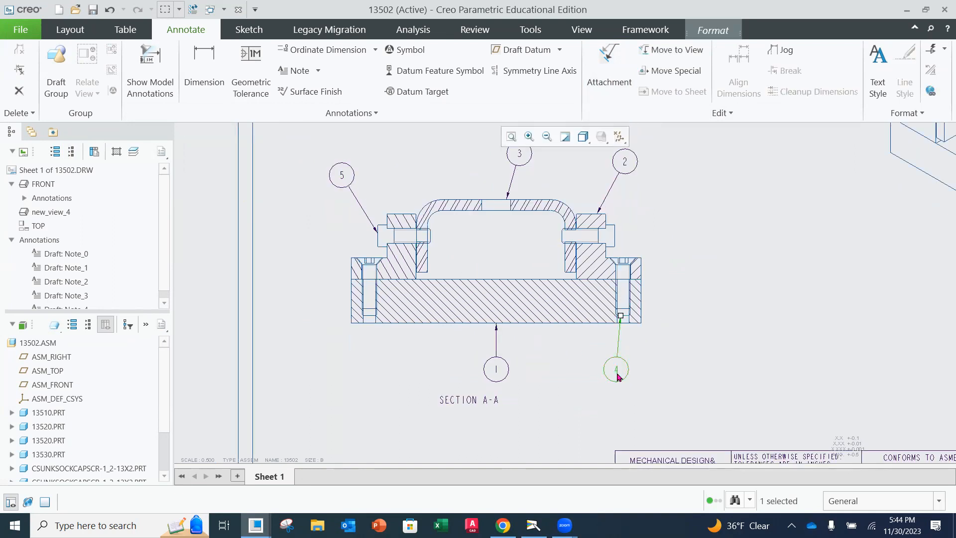
pyautogui.moveTo(597, 371); pyautogui.dragTo(277, 228)
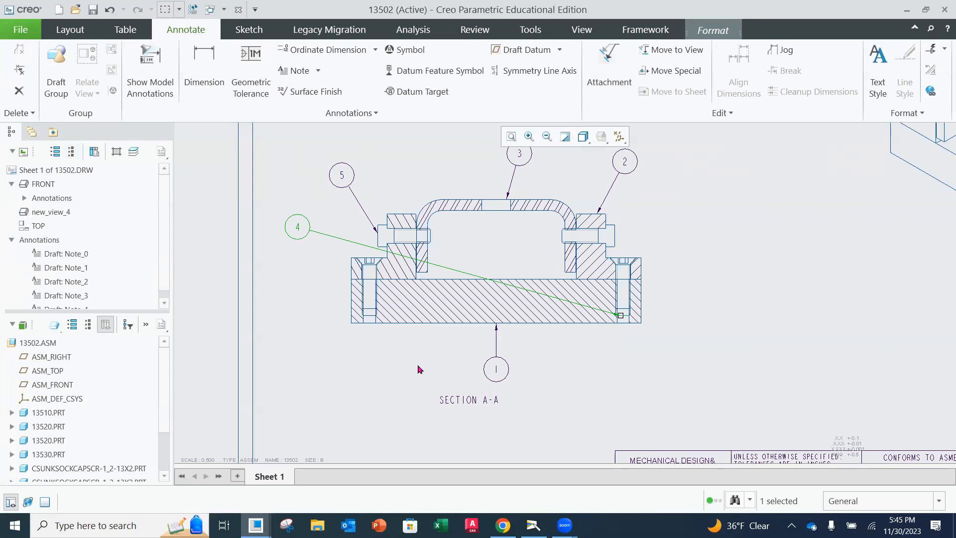
pyautogui.click(613, 75)
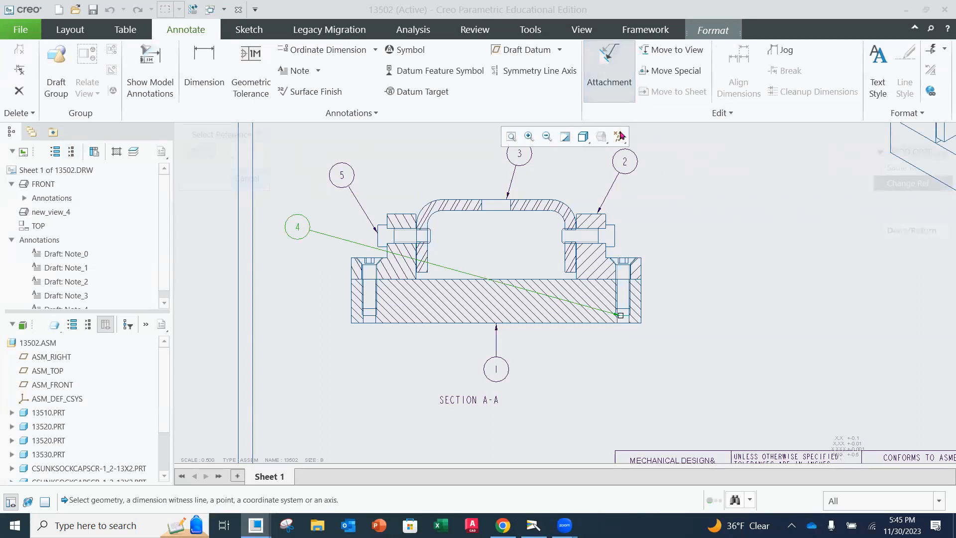
pyautogui.click(362, 258)
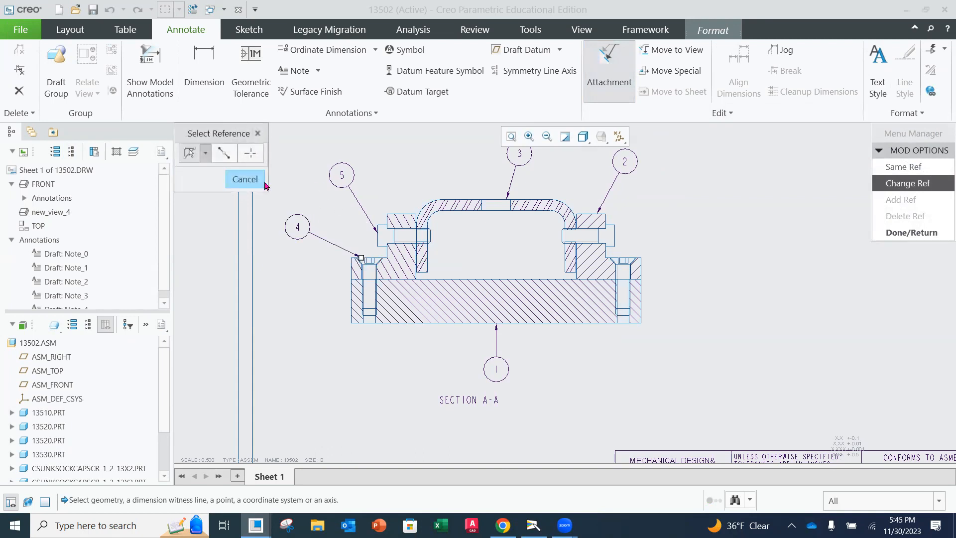
pyautogui.click(911, 232)
pyautogui.scroll(-2, 552, 358)
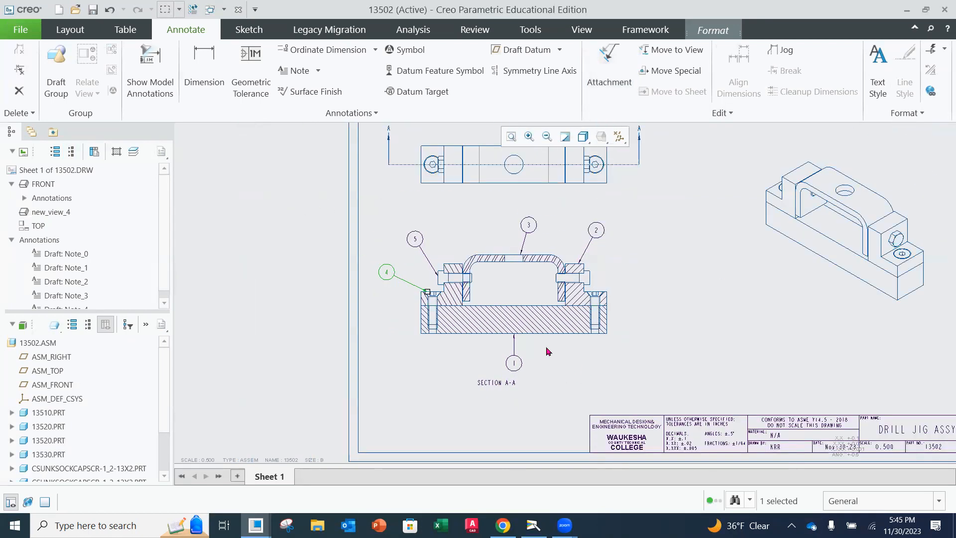
pyautogui.moveTo(559, 320); pyautogui.dragTo(545, 298, button='middle')
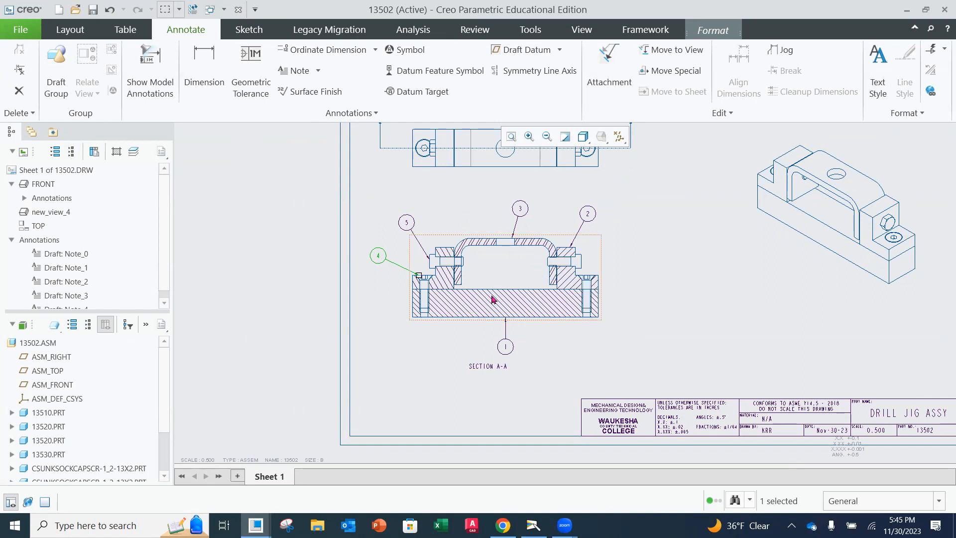
pyautogui.scroll(-1, 508, 297)
pyautogui.scroll(2, 504, 282)
pyautogui.scroll(1, 524, 286)
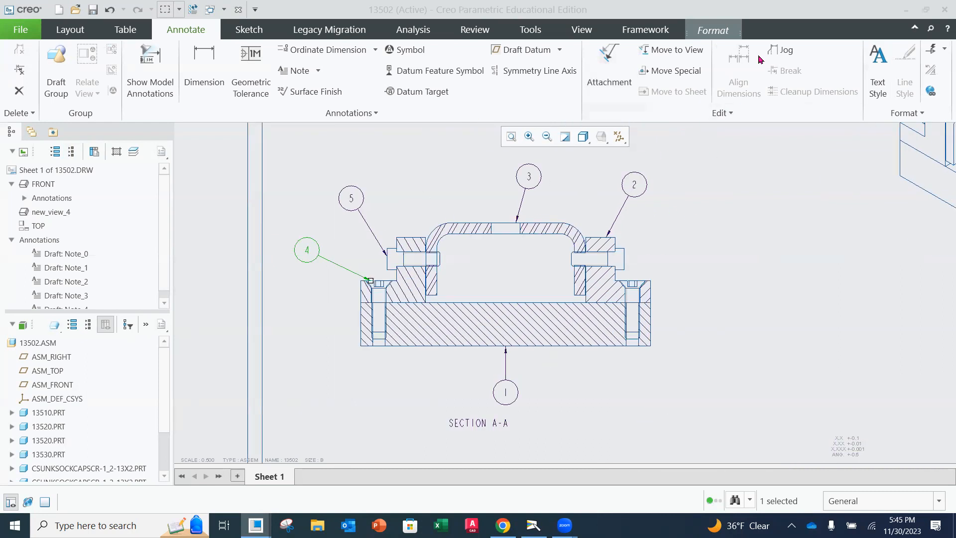
pyautogui.scroll(-3, 533, 309)
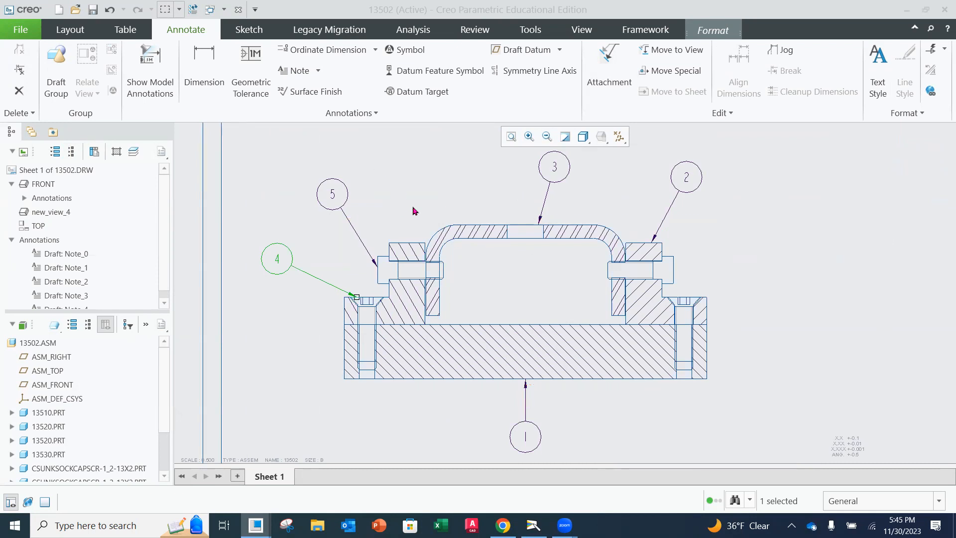
# Try to show the model datums in the section A-A view, going through the different datum types
pyautogui.click(412, 227)
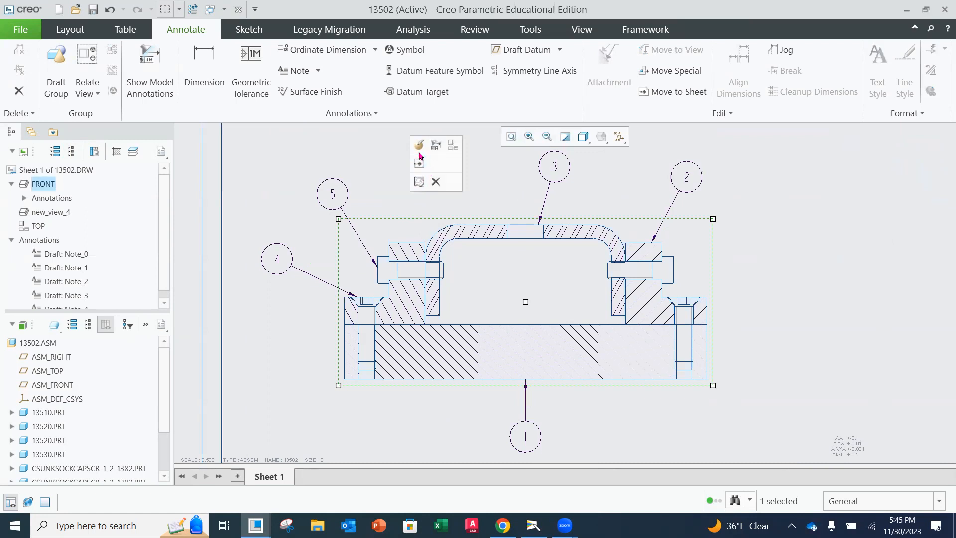
pyautogui.click(159, 86)
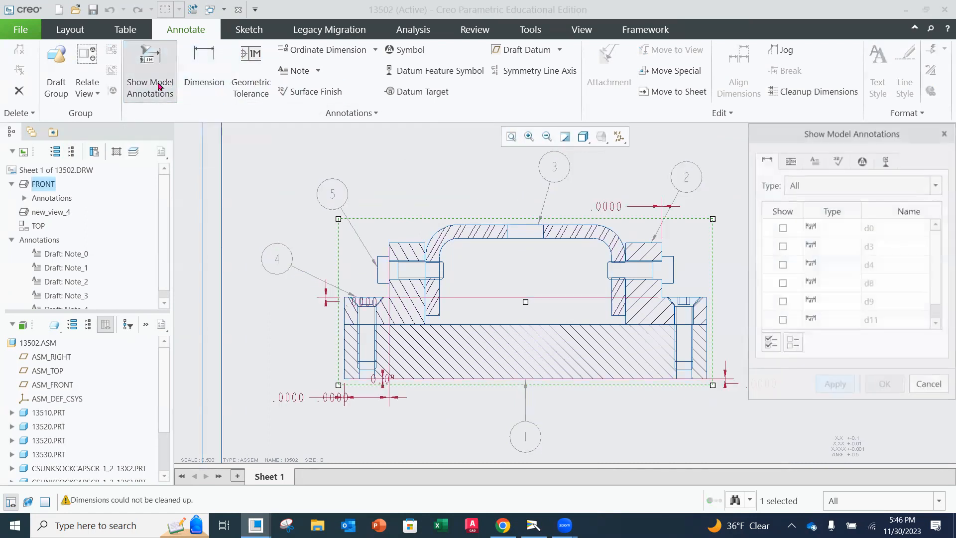
pyautogui.click(886, 161)
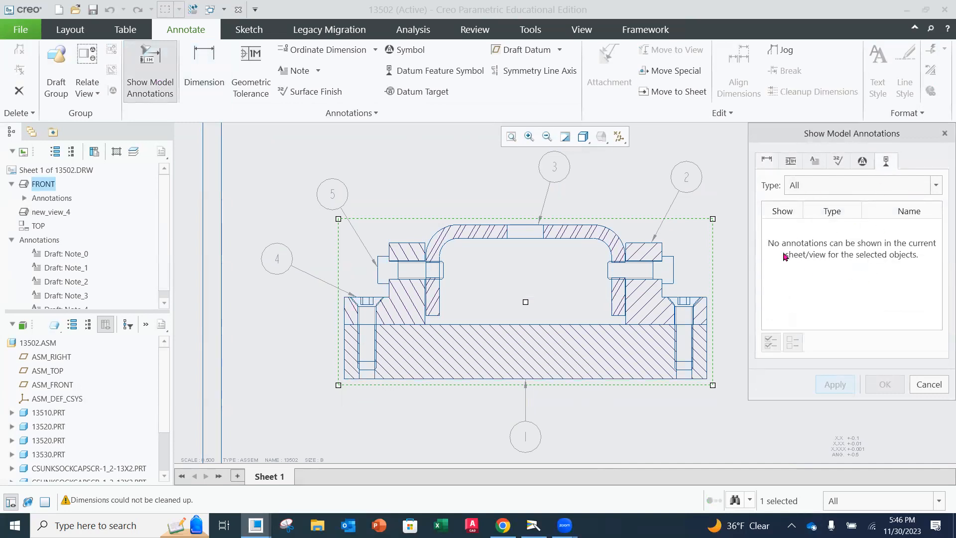
pyautogui.click(936, 185)
pyautogui.click(882, 220)
pyautogui.click(936, 187)
pyautogui.click(857, 231)
pyautogui.click(925, 190)
pyautogui.click(876, 246)
pyautogui.click(936, 185)
pyautogui.click(851, 260)
pyautogui.click(929, 384)
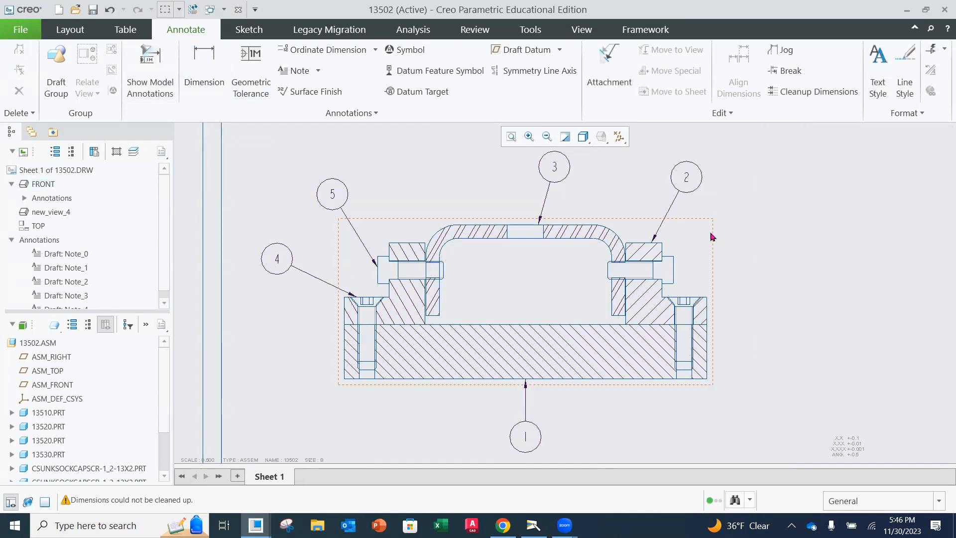
pyautogui.scroll(2, 685, 254)
pyautogui.scroll(2, 688, 264)
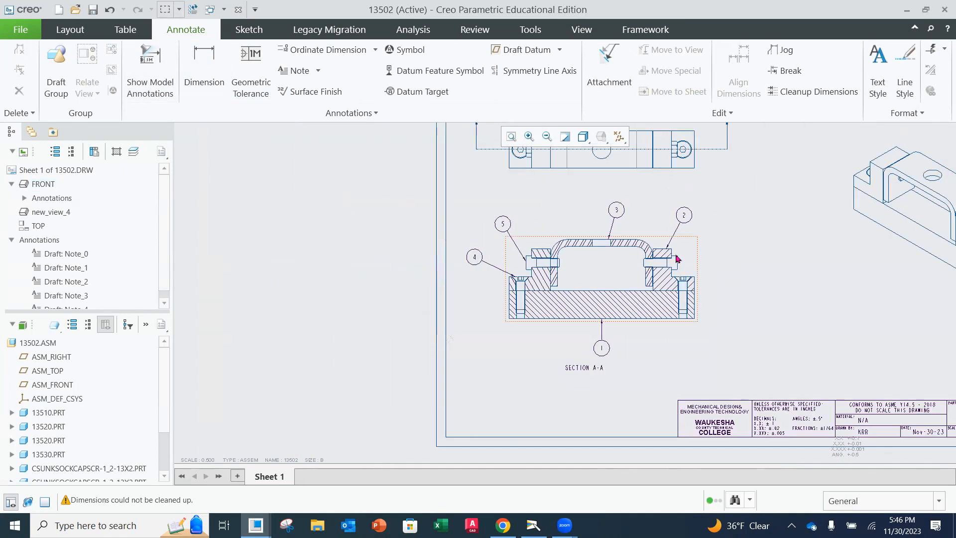
pyautogui.scroll(1, 633, 269)
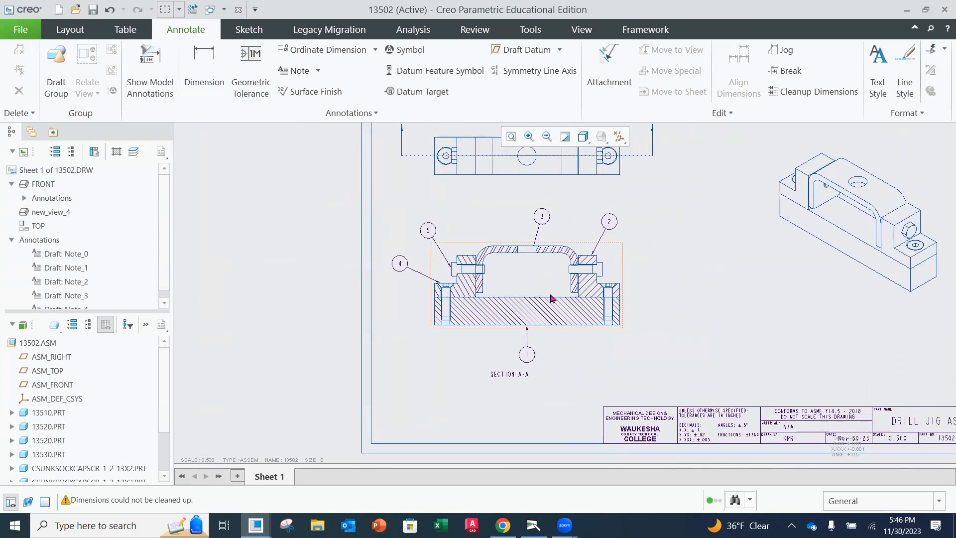
pyautogui.scroll(-2, 554, 298)
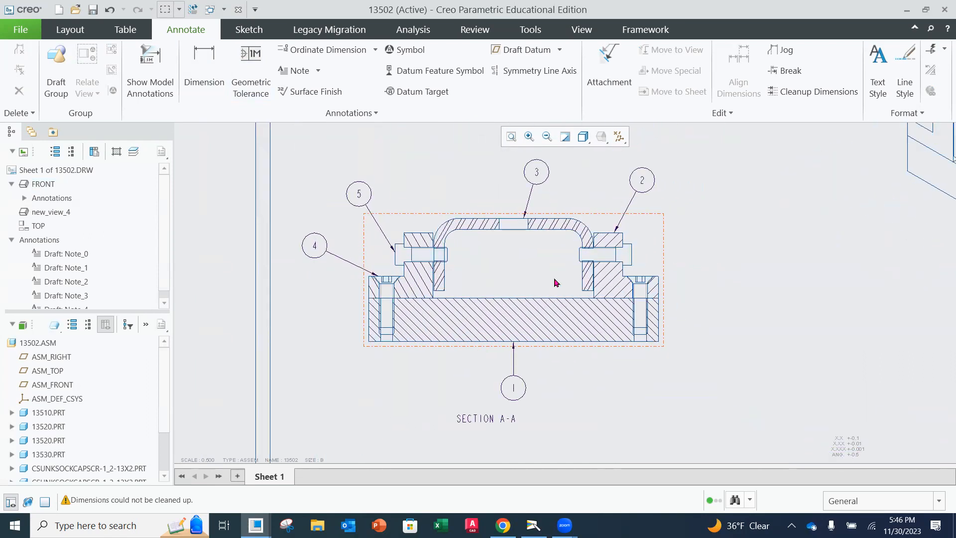
pyautogui.scroll(-1, 553, 285)
pyautogui.scroll(-2, 535, 274)
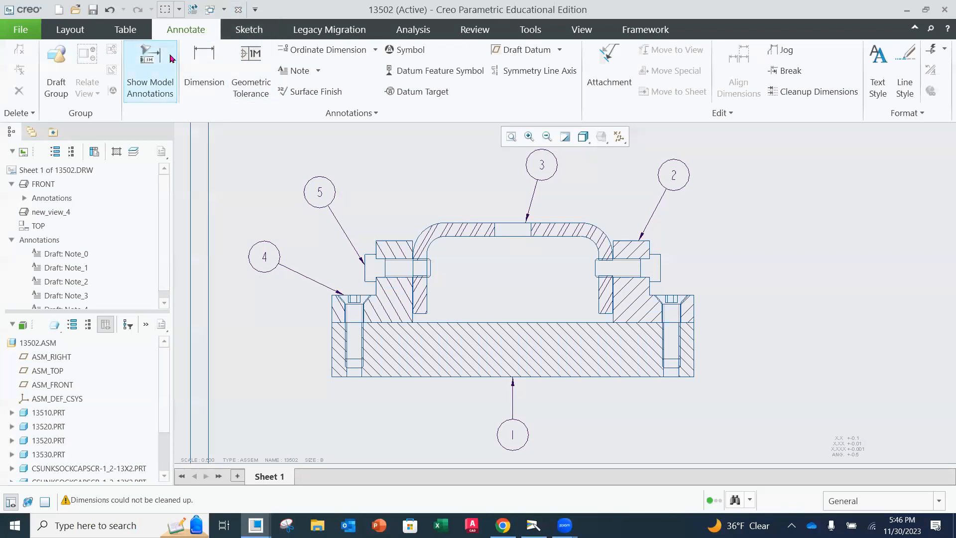
# Sketch a horizontal draft line along the axis of the left hex cap screw in section A-A and extend both ends past the screw
pyautogui.click(253, 28)
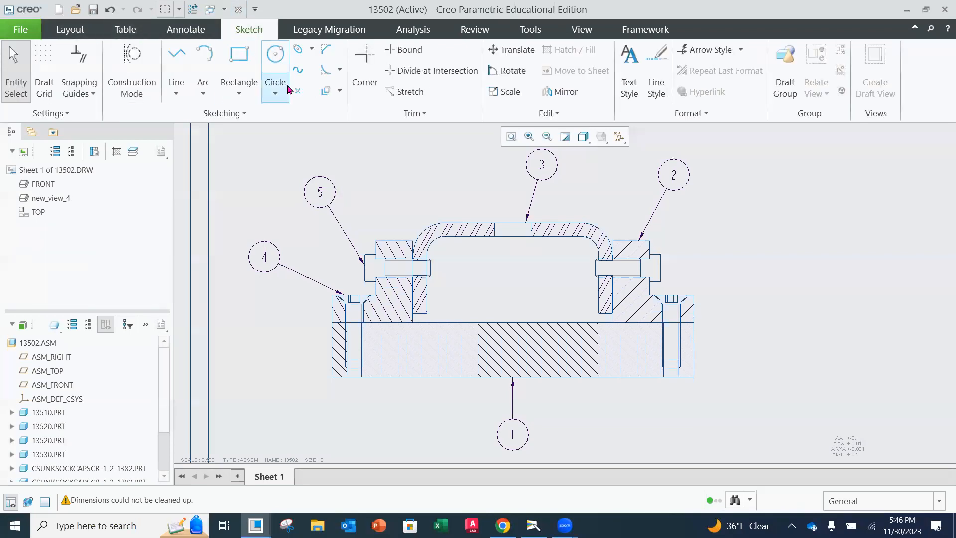
pyautogui.click(184, 57)
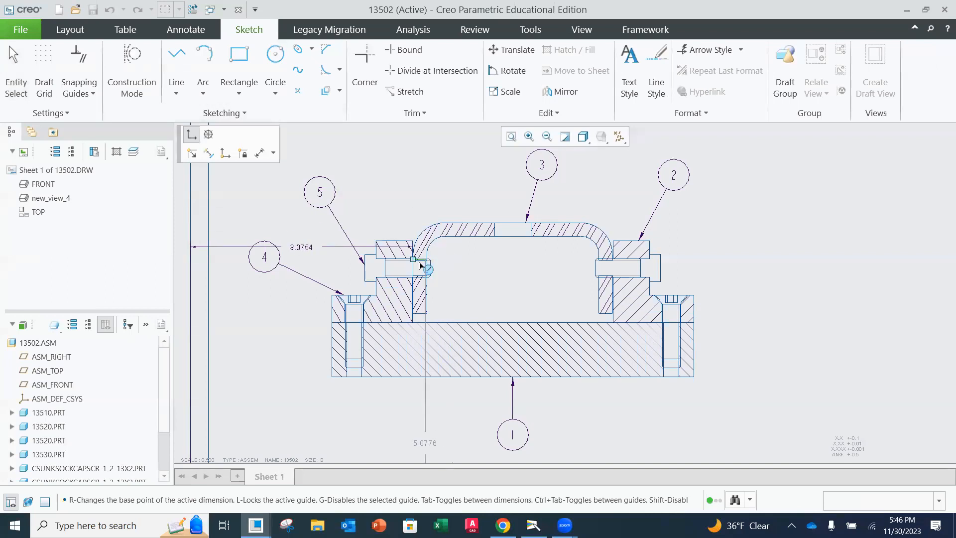
pyautogui.scroll(2, 367, 274)
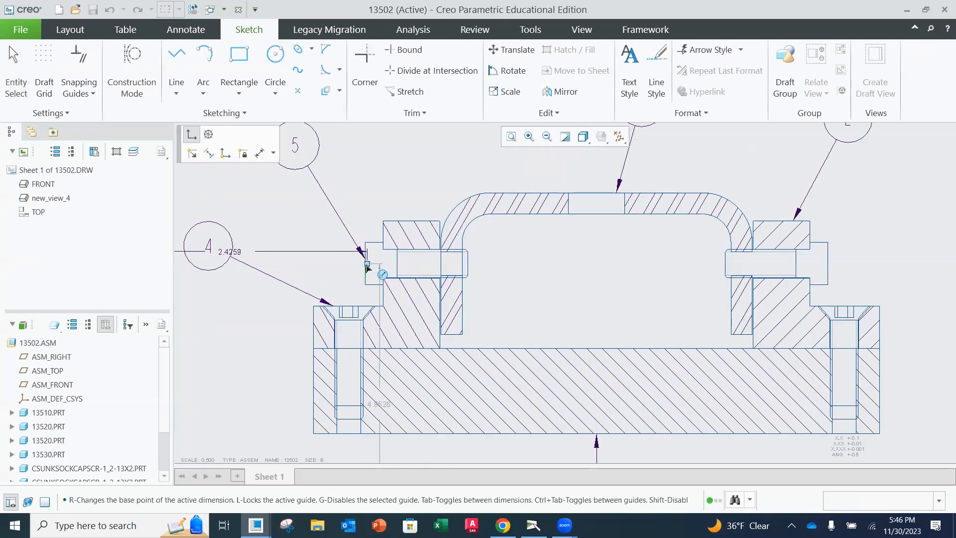
pyautogui.click(367, 265)
pyautogui.click(467, 264)
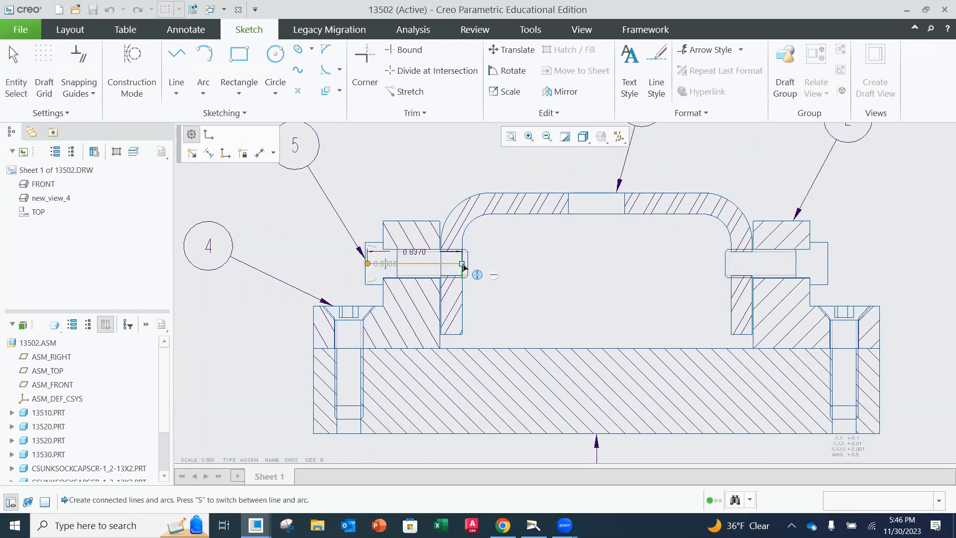
pyautogui.scroll(2, 430, 282)
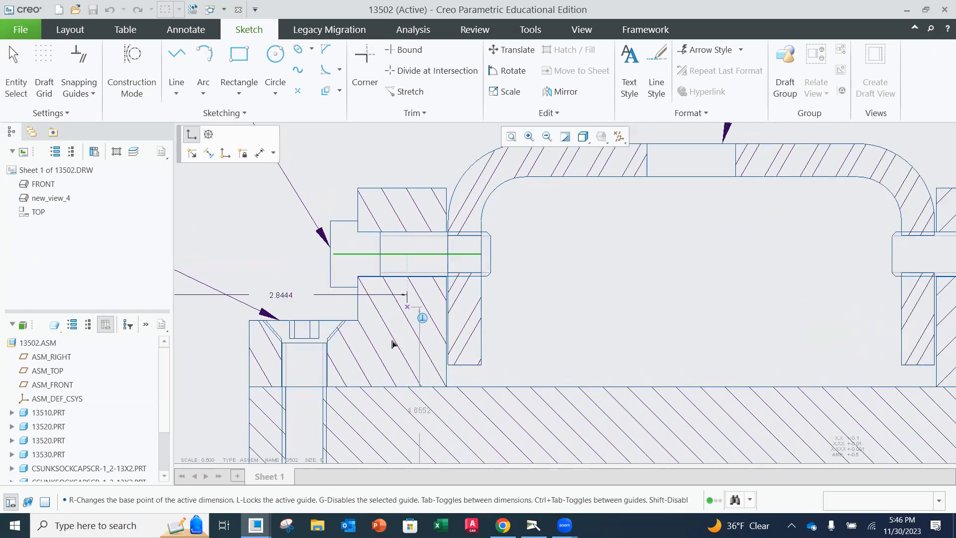
pyautogui.middleClick(559, 310)
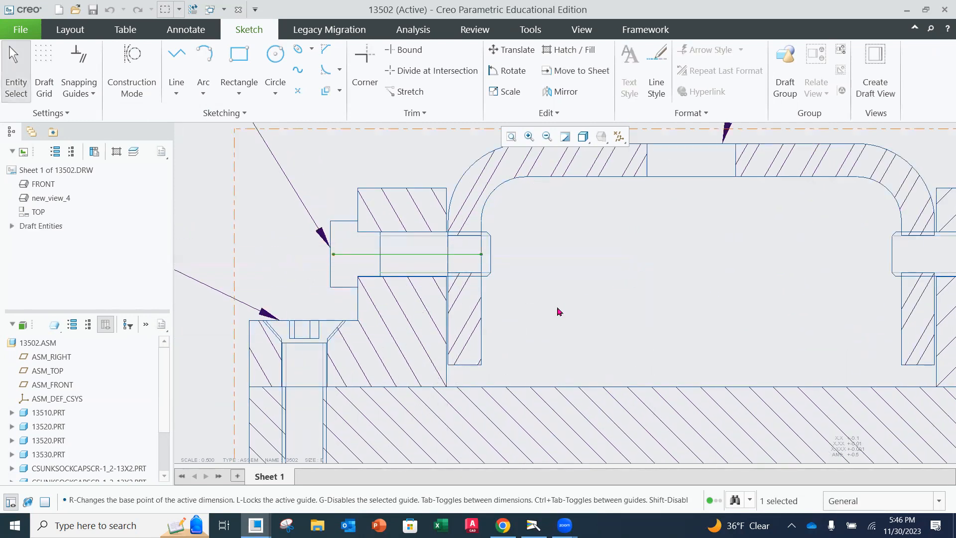
pyautogui.moveTo(481, 254); pyautogui.dragTo(507, 258)
pyautogui.moveTo(337, 254); pyautogui.dragTo(309, 254)
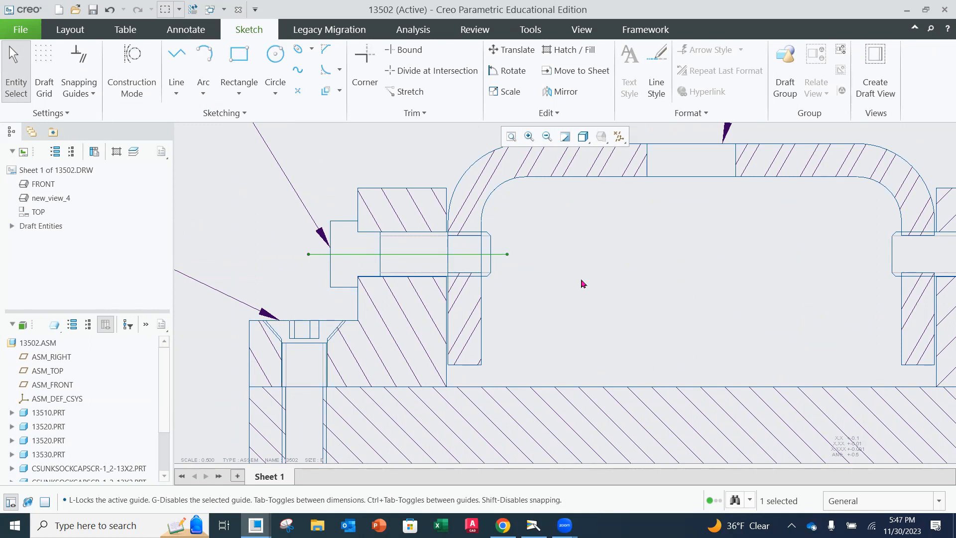
# Sketch a vertical draft line along the axis of the left countersunk screw and extend it above the screw head and below the base
pyautogui.moveTo(479, 326); pyautogui.dragTo(533, 231, button='middle')
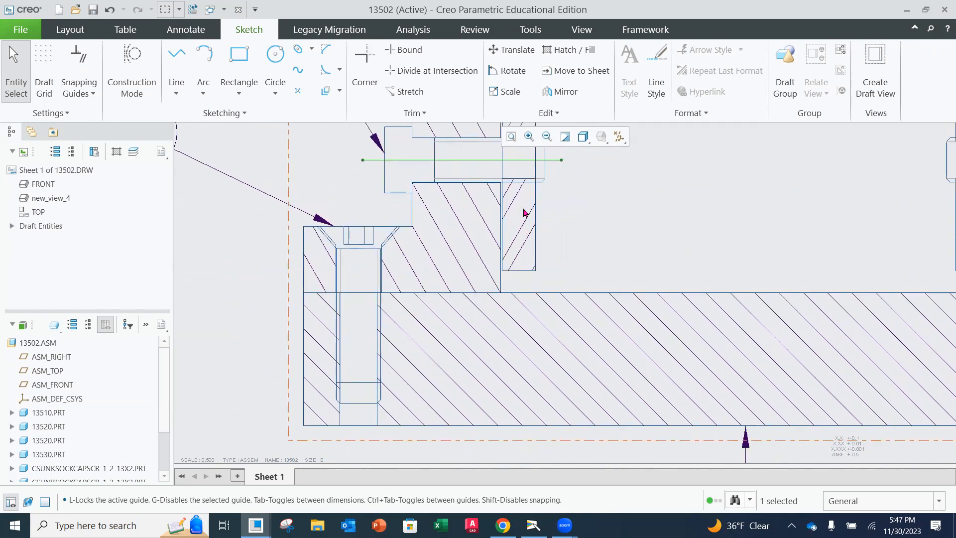
pyautogui.click(176, 58)
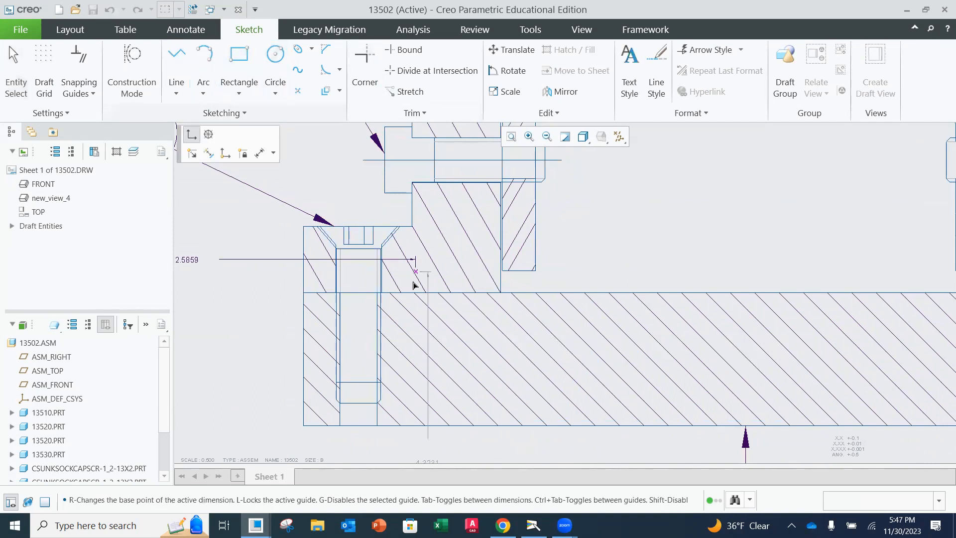
pyautogui.click(359, 251)
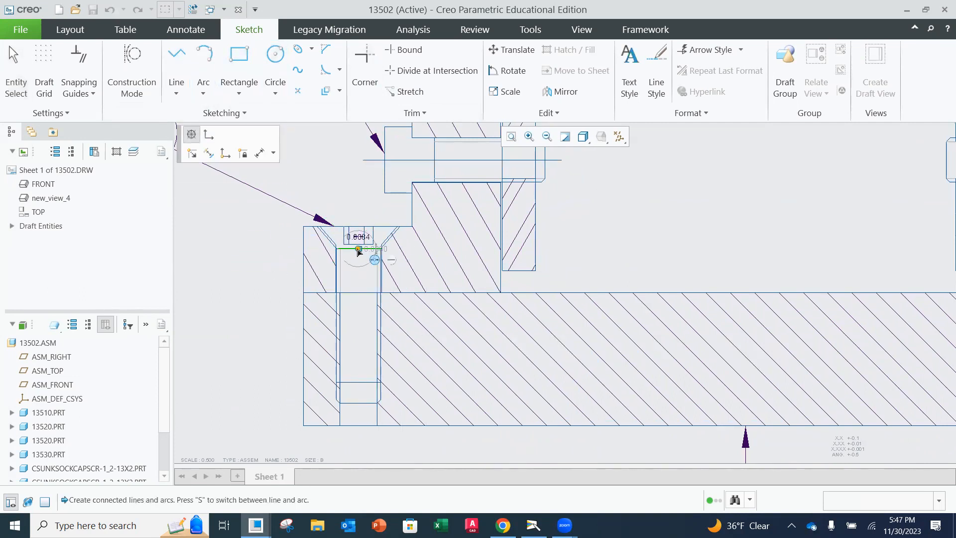
pyautogui.click(358, 383)
pyautogui.middleClick(366, 361)
pyautogui.middleClick(218, 308)
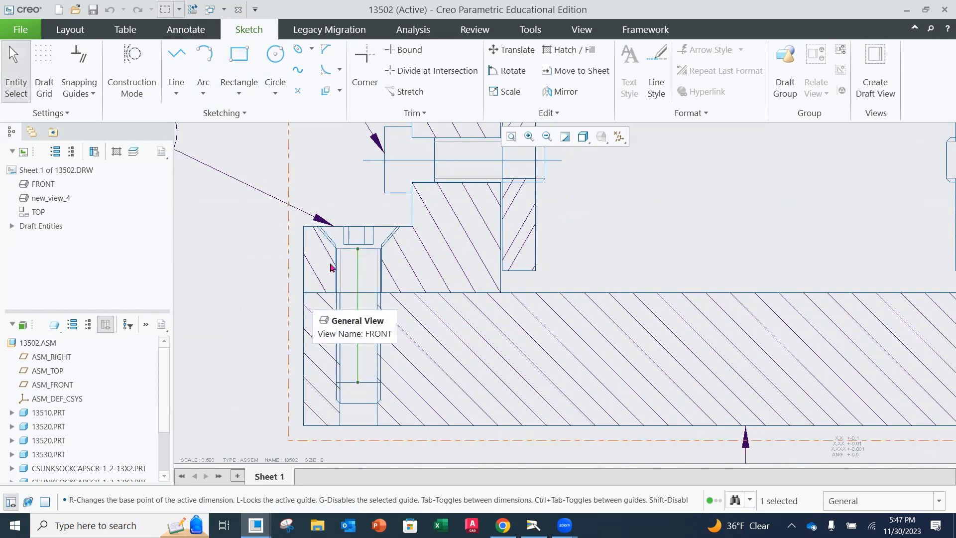
pyautogui.moveTo(358, 249); pyautogui.dragTo(358, 215)
pyautogui.moveTo(358, 383); pyautogui.dragTo(357, 441)
# Sketch a vertical draft line through the center of the hole in the bracket's top and extend both ends slightly beyond the plate
pyautogui.scroll(-1, 395, 324)
pyautogui.scroll(-3, 598, 343)
pyautogui.moveTo(656, 348); pyautogui.dragTo(501, 344, button='middle')
pyautogui.scroll(2, 481, 222)
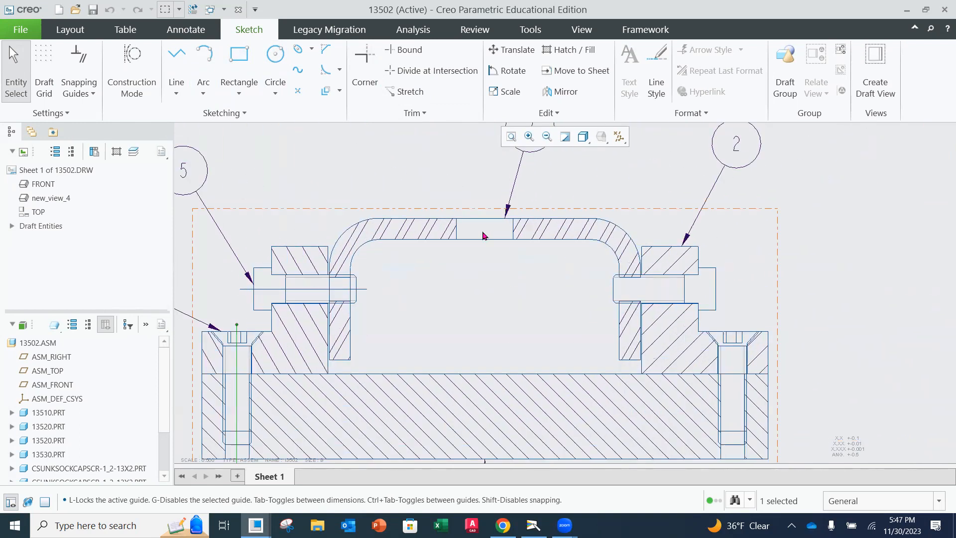
pyautogui.scroll(1, 485, 236)
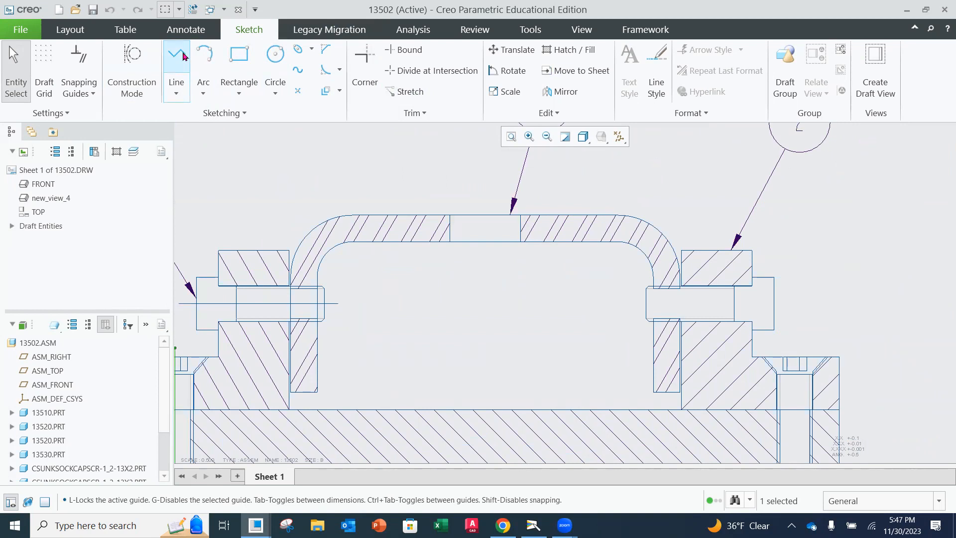
pyautogui.click(182, 57)
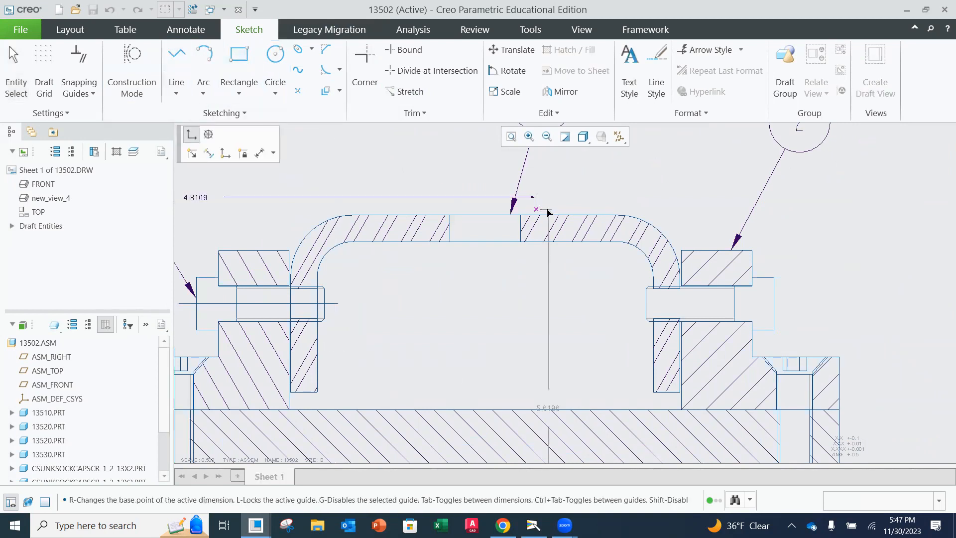
pyautogui.click(485, 215)
pyautogui.click(485, 242)
pyautogui.middleClick(486, 243)
pyautogui.moveTo(492, 243); pyautogui.dragTo(493, 257)
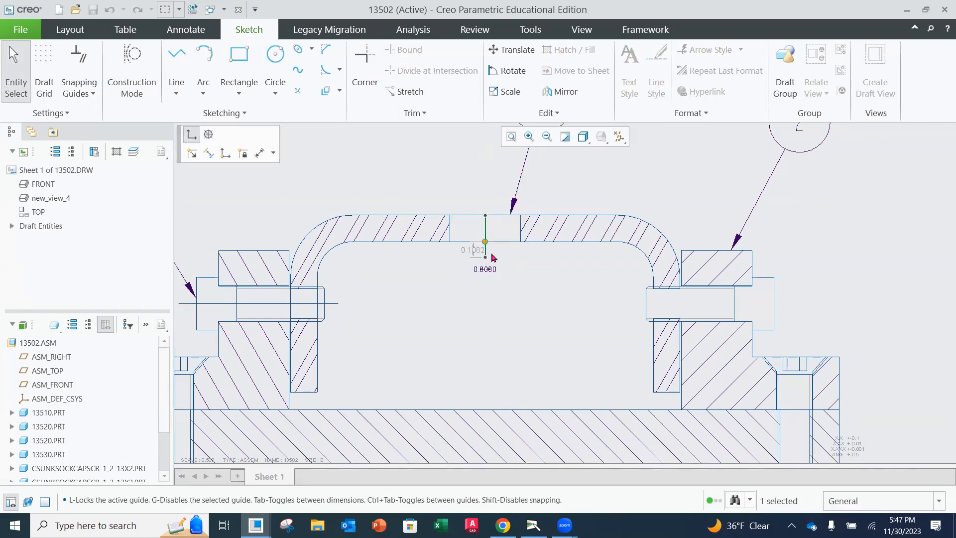
pyautogui.moveTo(485, 215); pyautogui.dragTo(486, 201)
# Sketch a horizontal draft line along the axis of the right hex cap screw and extend both ends past the screw
pyautogui.scroll(-2, 612, 271)
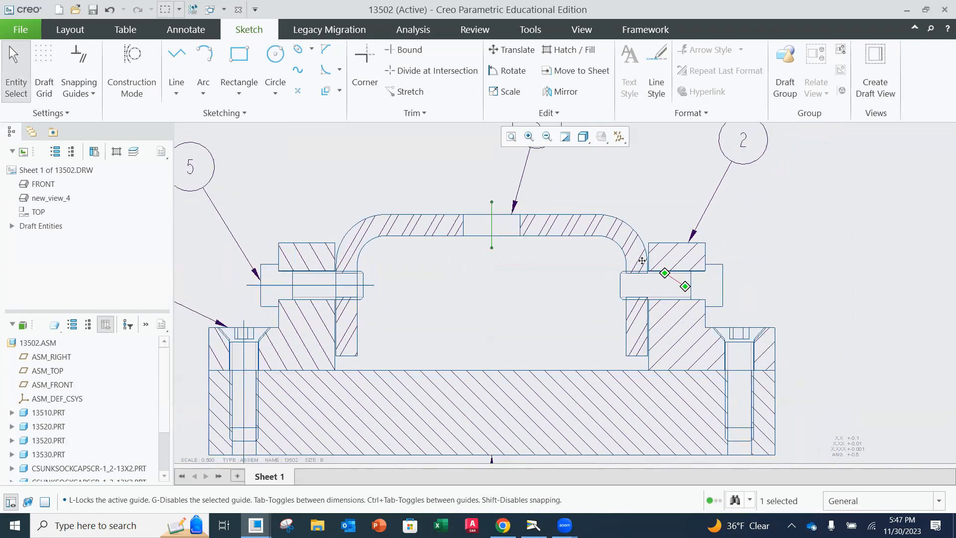
pyautogui.moveTo(642, 260); pyautogui.dragTo(555, 216, button='middle')
pyautogui.click(176, 54)
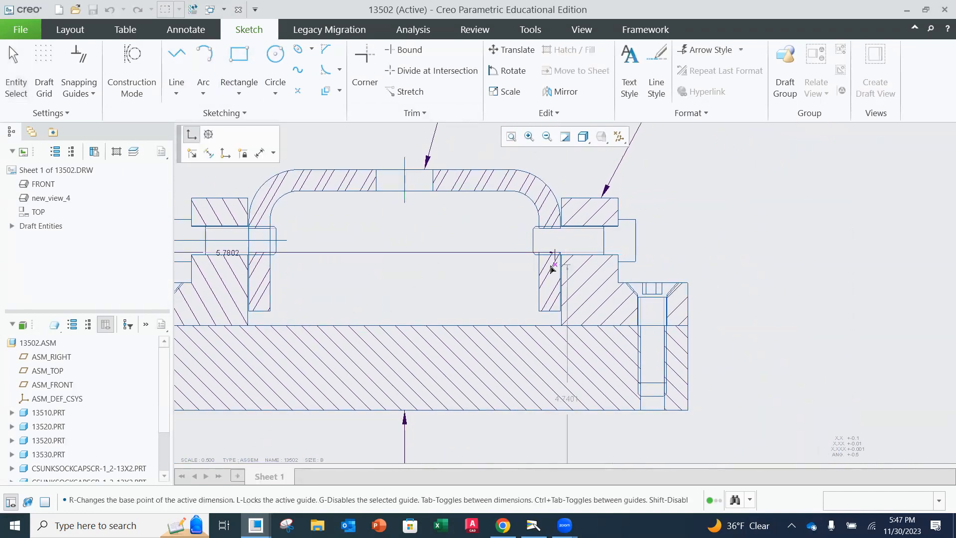
pyautogui.click(533, 240)
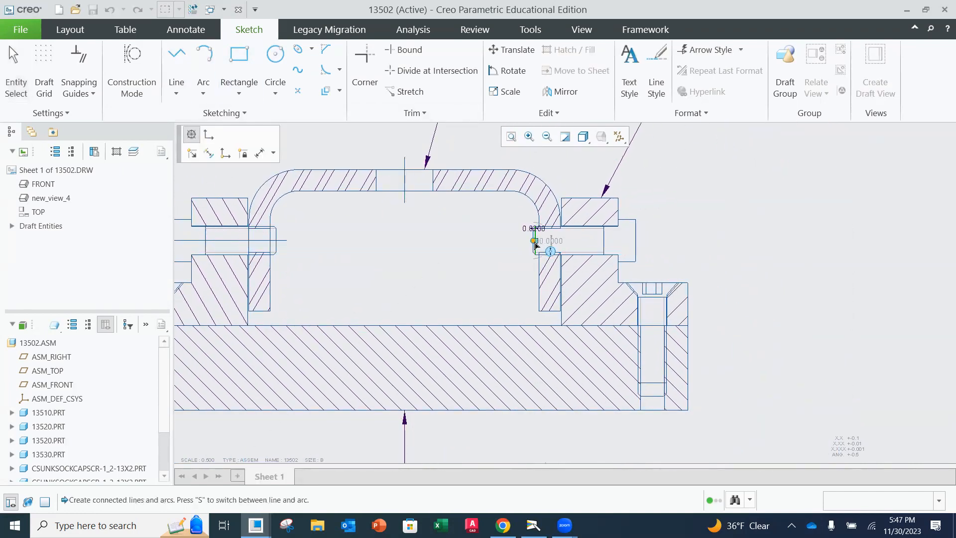
pyautogui.click(634, 240)
pyautogui.middleClick(622, 256)
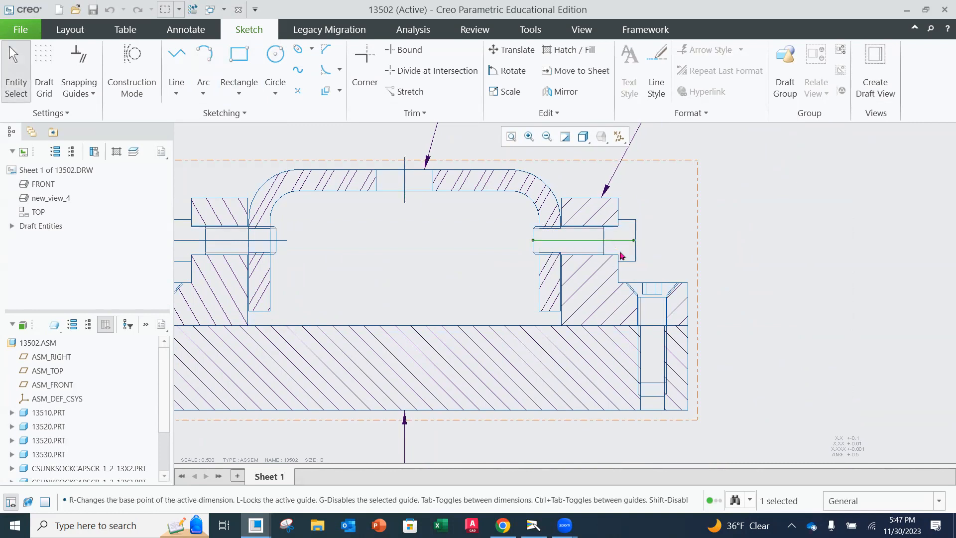
pyautogui.scroll(2, 622, 256)
pyautogui.moveTo(643, 234); pyautogui.dragTo(666, 234)
pyautogui.moveTo(486, 234); pyautogui.dragTo(469, 243)
# Sketch a vertical draft line along the axis of the right countersunk screw and extend it above the head and below the base
pyautogui.scroll(-2, 491, 289)
pyautogui.moveTo(627, 337); pyautogui.dragTo(625, 290, button='middle')
pyautogui.click(180, 56)
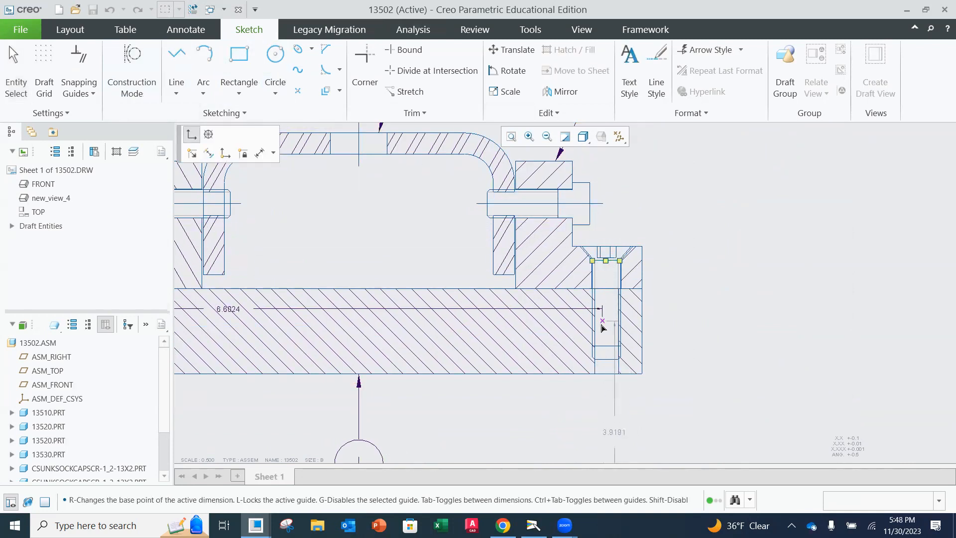
pyautogui.click(607, 347)
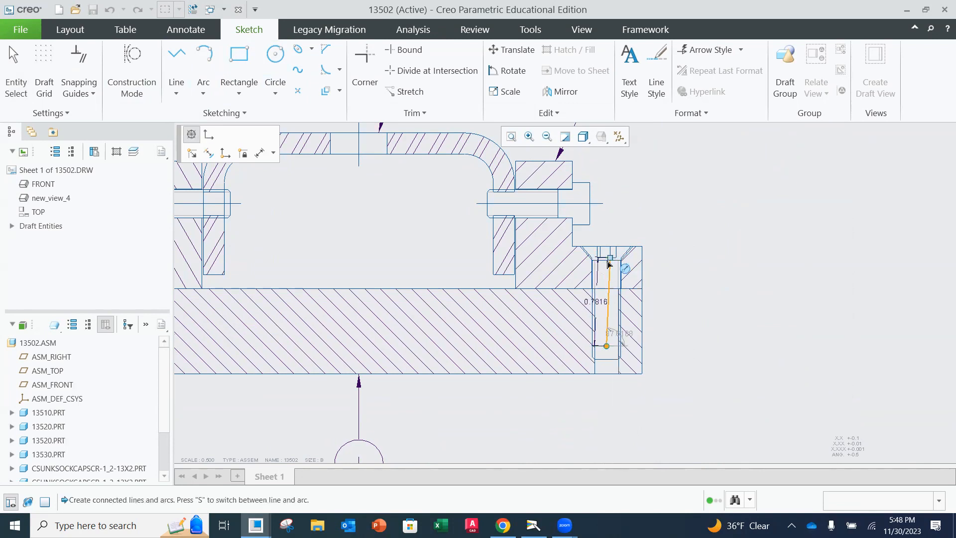
pyautogui.click(604, 252)
pyautogui.middleClick(604, 252)
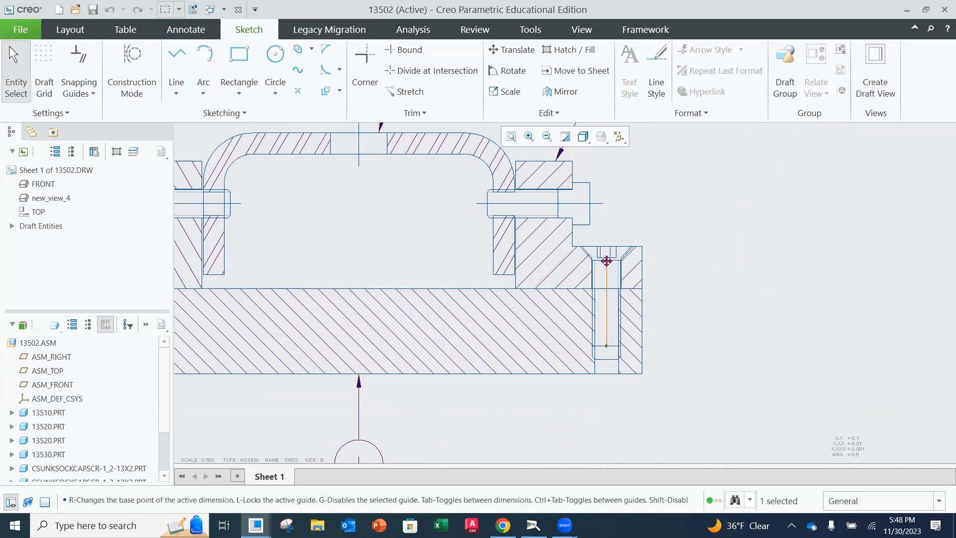
pyautogui.moveTo(611, 238); pyautogui.dragTo(607, 233)
pyautogui.moveTo(609, 348); pyautogui.dragTo(607, 384)
pyautogui.middleClick(696, 334)
# Apply the centerline line style to all five sketched axis lines in the section A-A view
pyautogui.scroll(4, 488, 320)
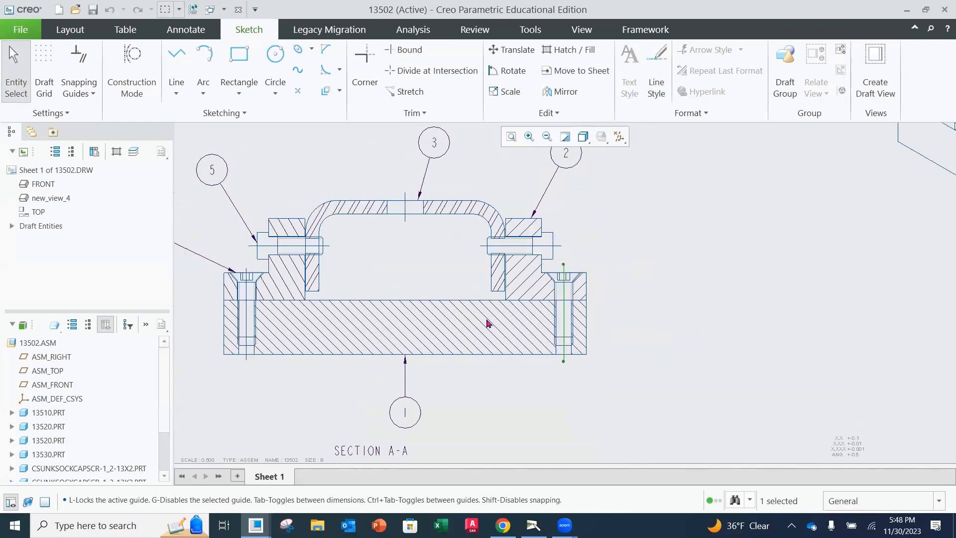
pyautogui.moveTo(444, 294); pyautogui.dragTo(497, 285, button='middle')
pyautogui.scroll(-2, 513, 296)
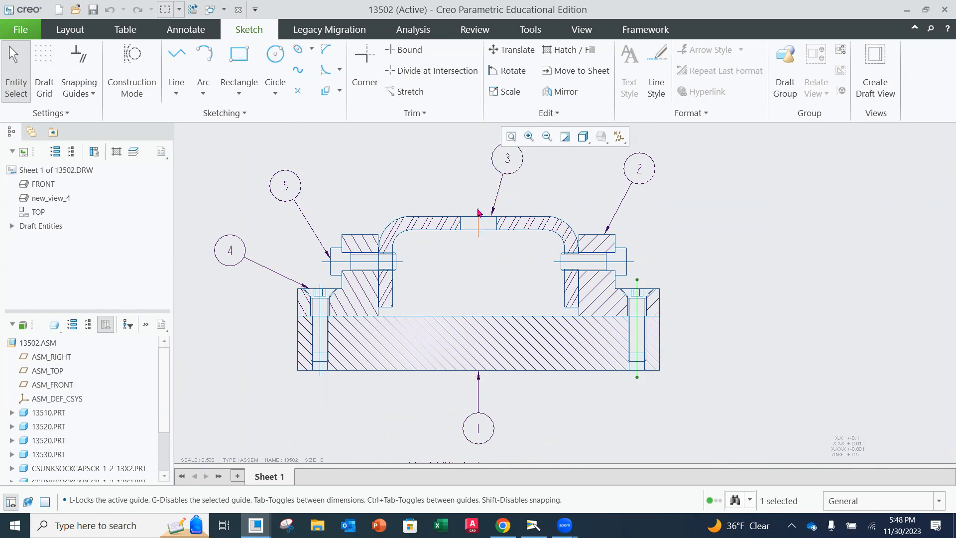
pyautogui.click(478, 213)
pyautogui.keyDown('ctrl'); pyautogui.click(342, 258); pyautogui.keyUp('ctrl')
pyautogui.keyDown('ctrl'); pyautogui.click(337, 260); pyautogui.keyUp('ctrl')
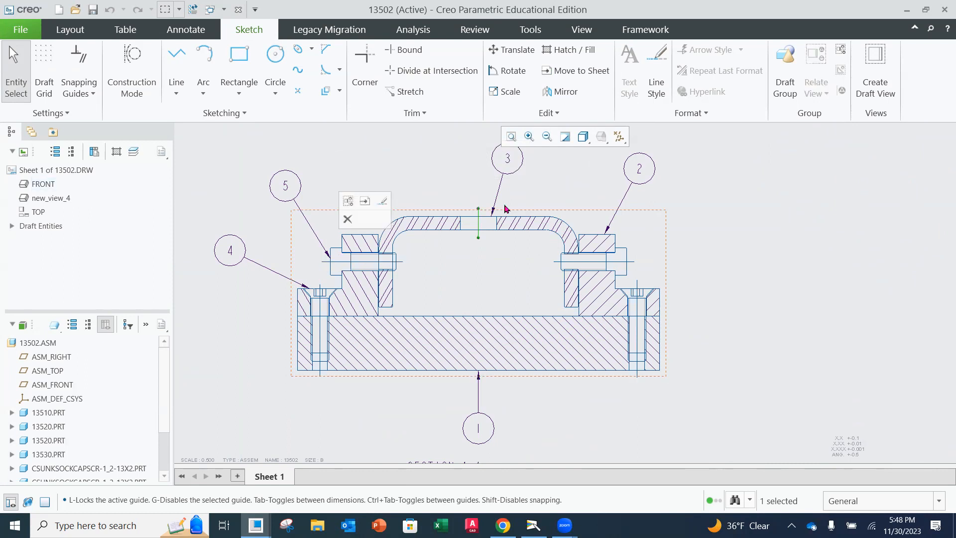
pyautogui.keyDown('ctrl'); pyautogui.click(338, 262); pyautogui.keyUp('ctrl')
pyautogui.keyDown('ctrl'); pyautogui.click(321, 326); pyautogui.keyUp('ctrl')
pyautogui.keyDown('ctrl'); pyautogui.click(636, 347); pyautogui.keyUp('ctrl')
pyautogui.keyDown('ctrl'); pyautogui.click(599, 263); pyautogui.keyUp('ctrl')
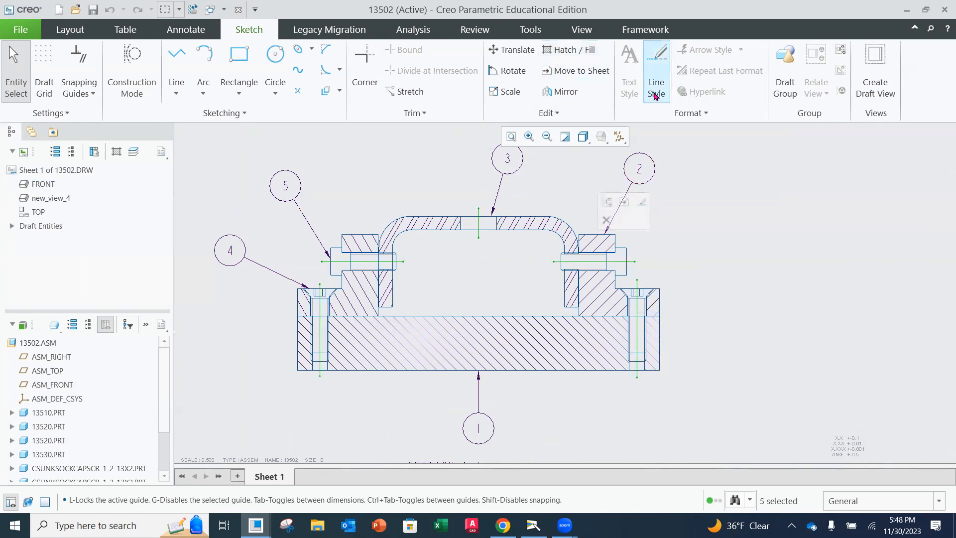
pyautogui.click(658, 89)
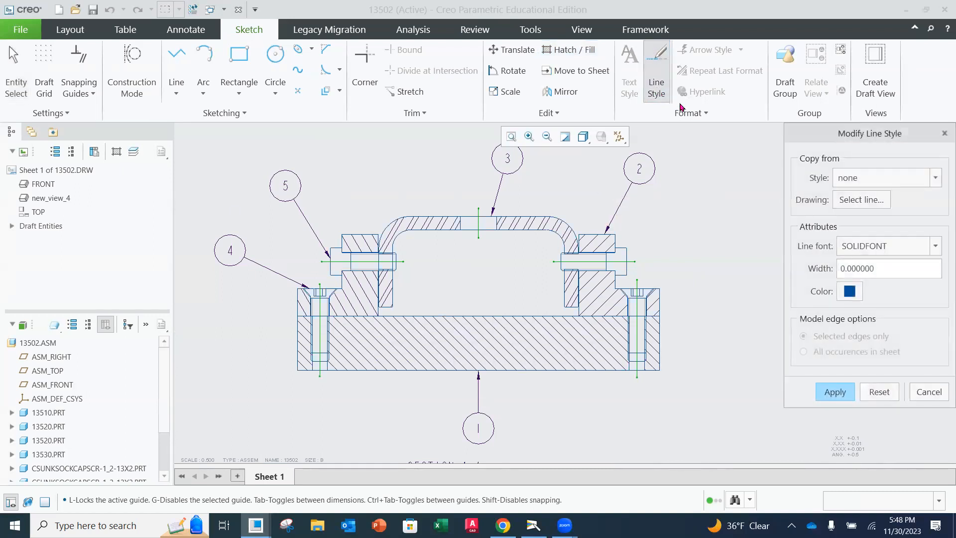
pyautogui.click(872, 183)
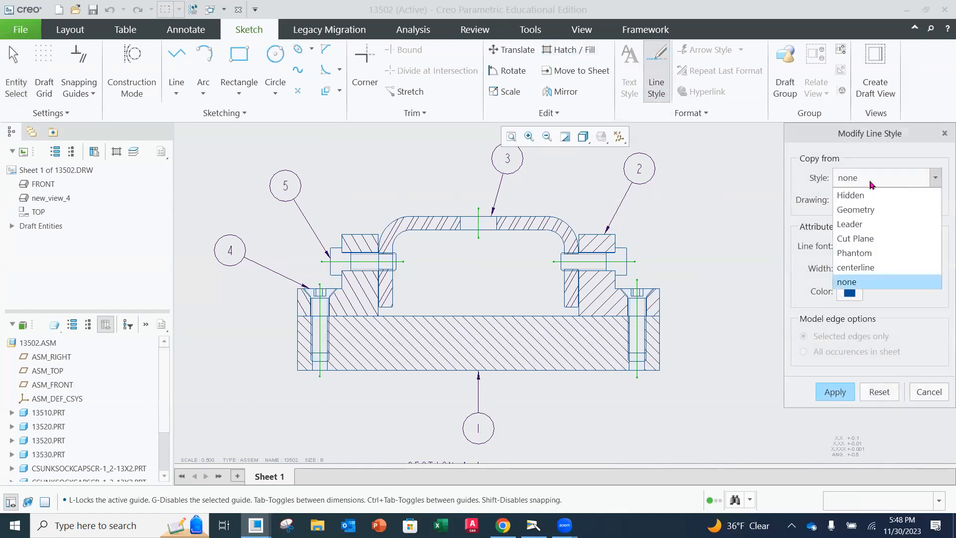
pyautogui.click(867, 268)
pyautogui.click(840, 396)
pyautogui.click(925, 393)
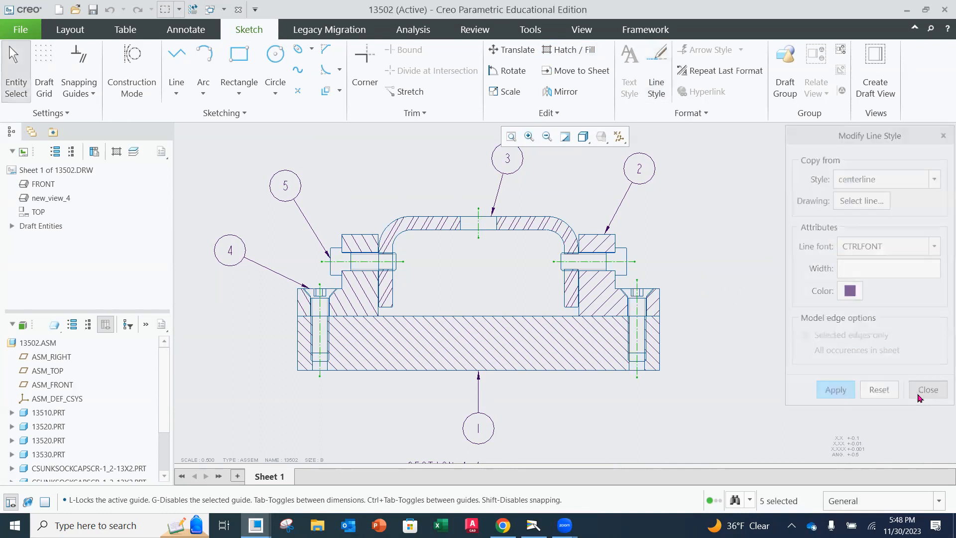
pyautogui.click(792, 312)
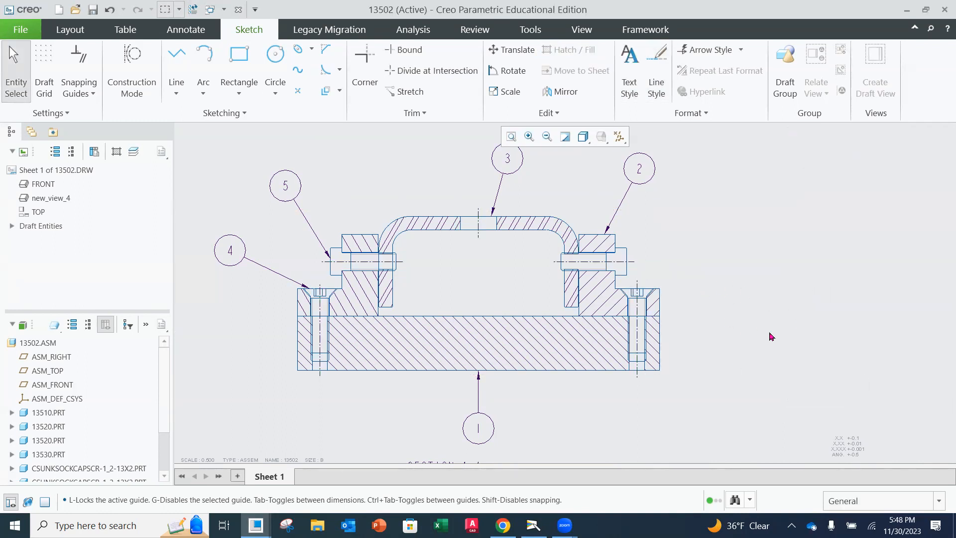
pyautogui.scroll(-4, 669, 307)
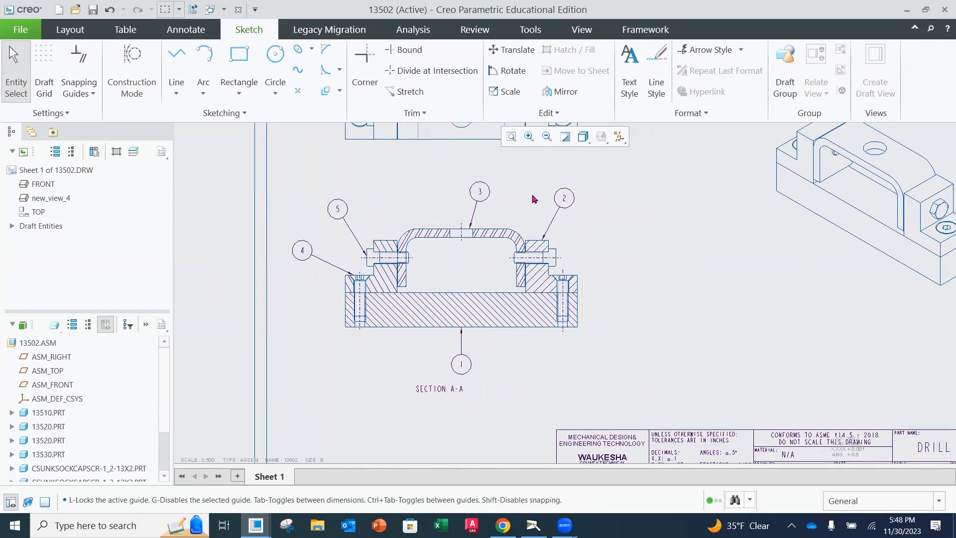
# Lock the movement of the drawing views
pyautogui.scroll(-1, 667, 294)
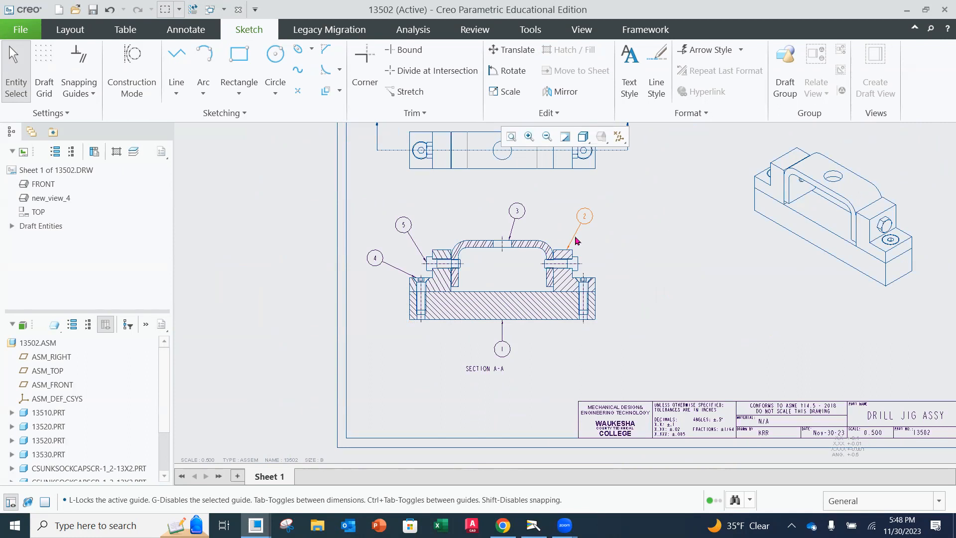
pyautogui.click(70, 29)
pyautogui.click(22, 71)
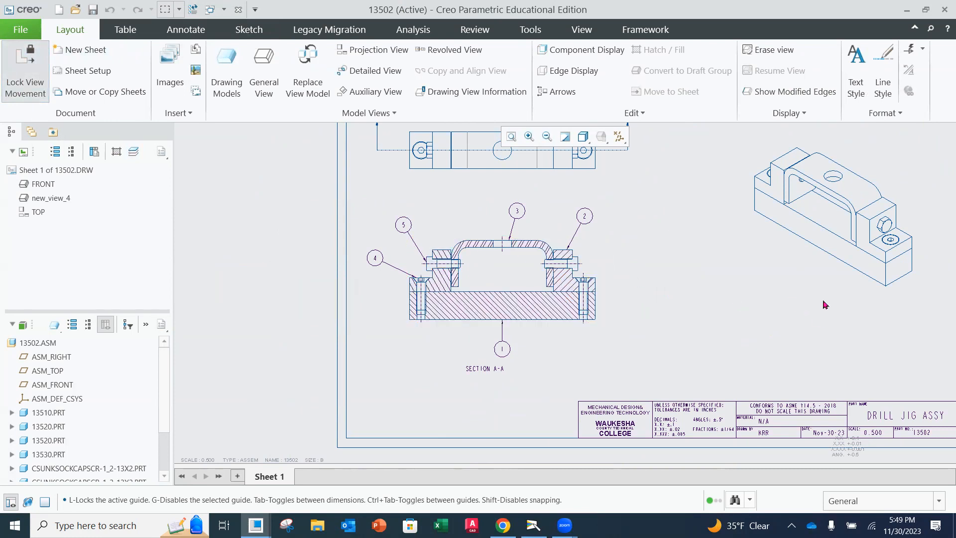
# Export the completed drawing as the PDF file 13502 in the WCTC_CREO folder, then close the PDF and the export setup
pyautogui.scroll(-3, 738, 317)
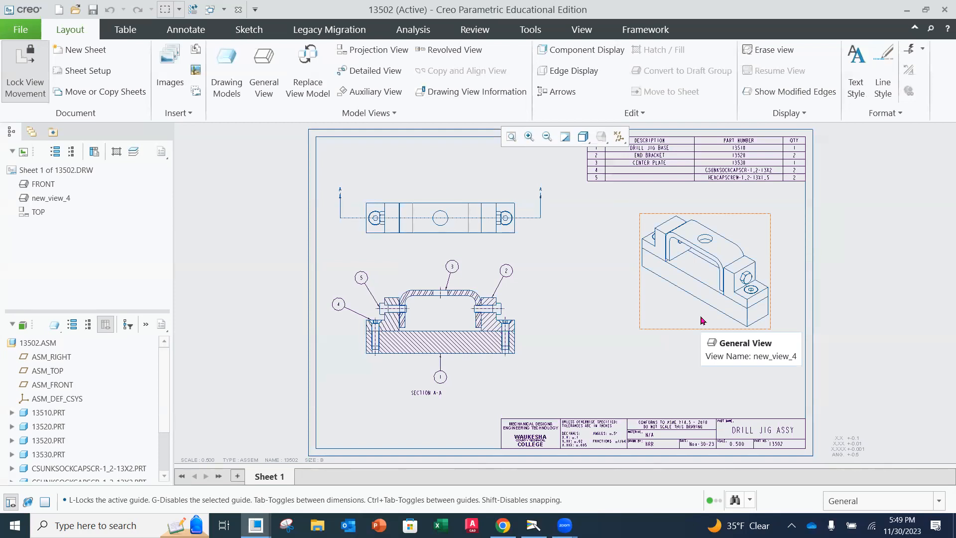
pyautogui.click(14, 29)
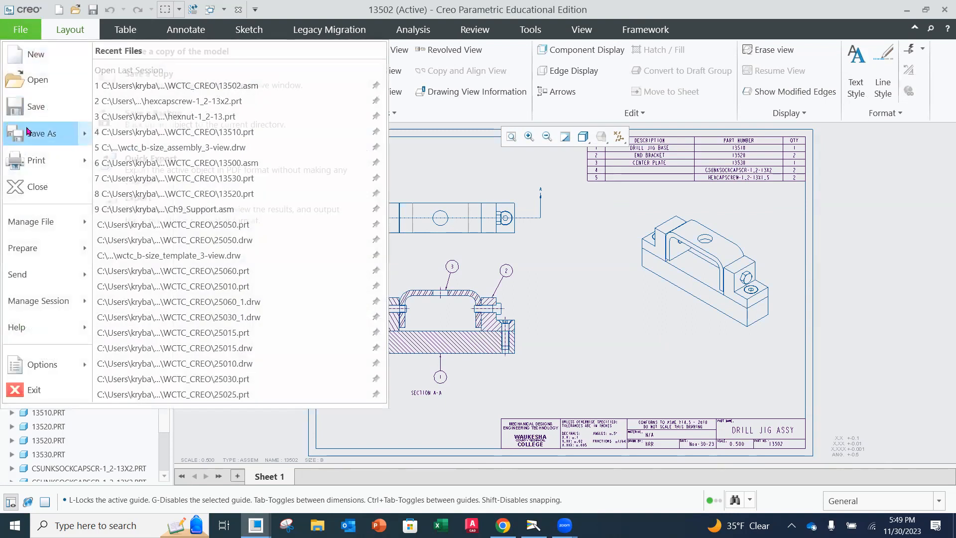
pyautogui.moveTo(26, 131)
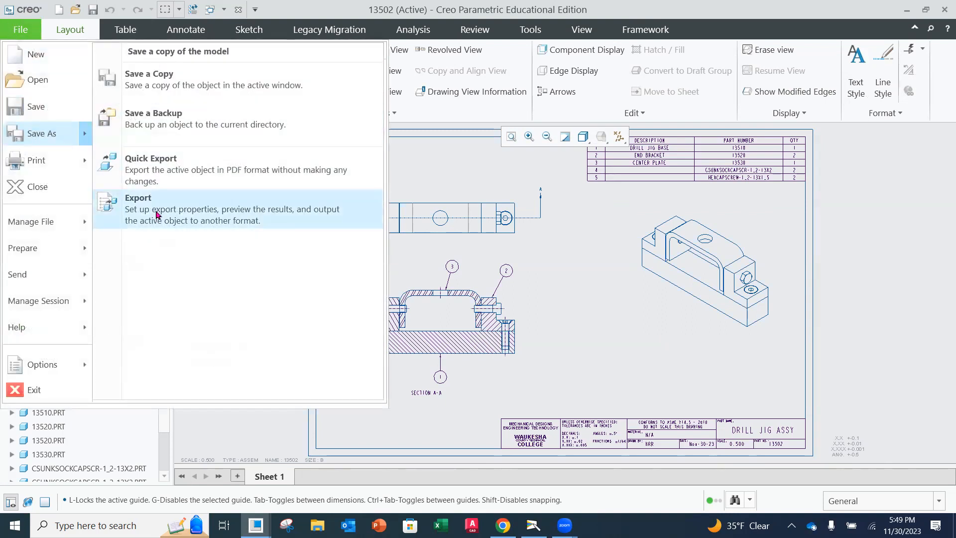
pyautogui.click(156, 214)
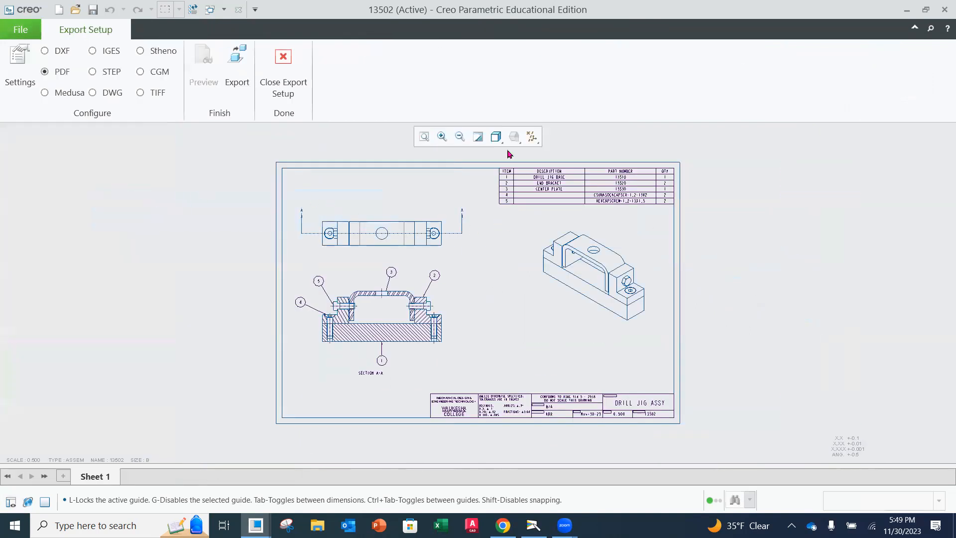
pyautogui.click(237, 85)
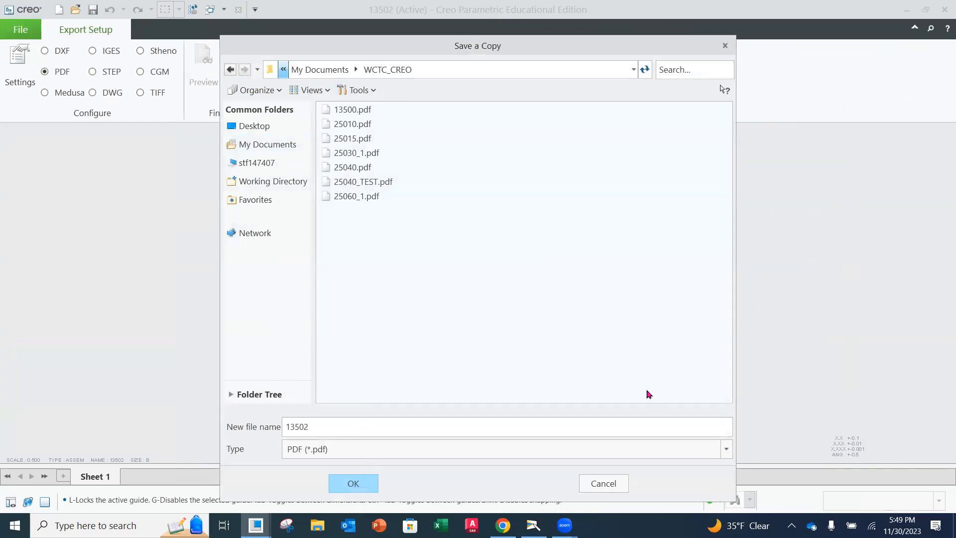
pyautogui.click(353, 484)
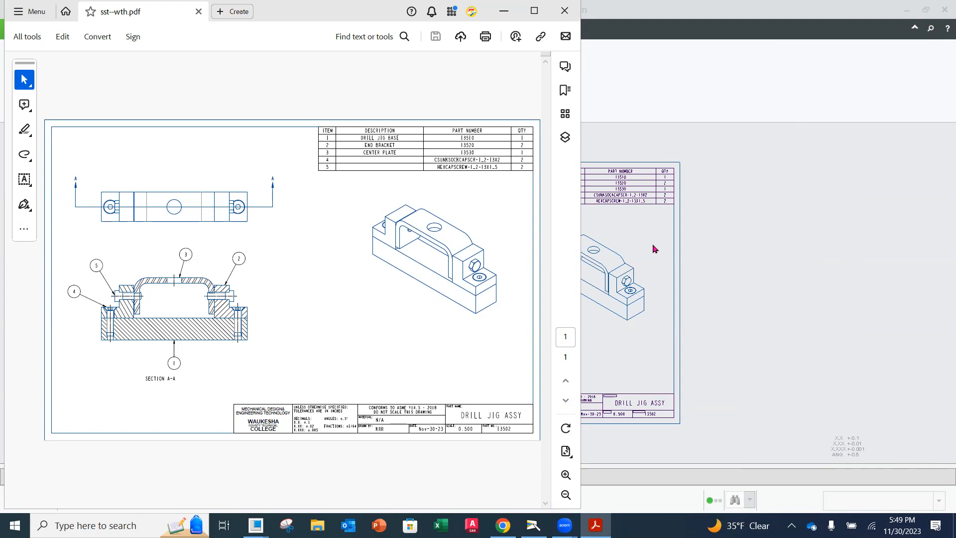
pyautogui.click(561, 7)
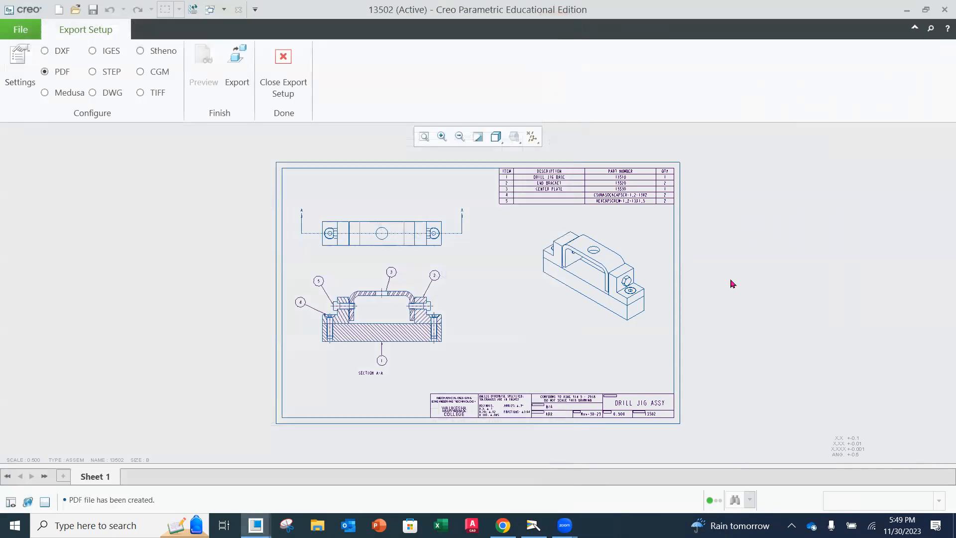
pyautogui.click(283, 65)
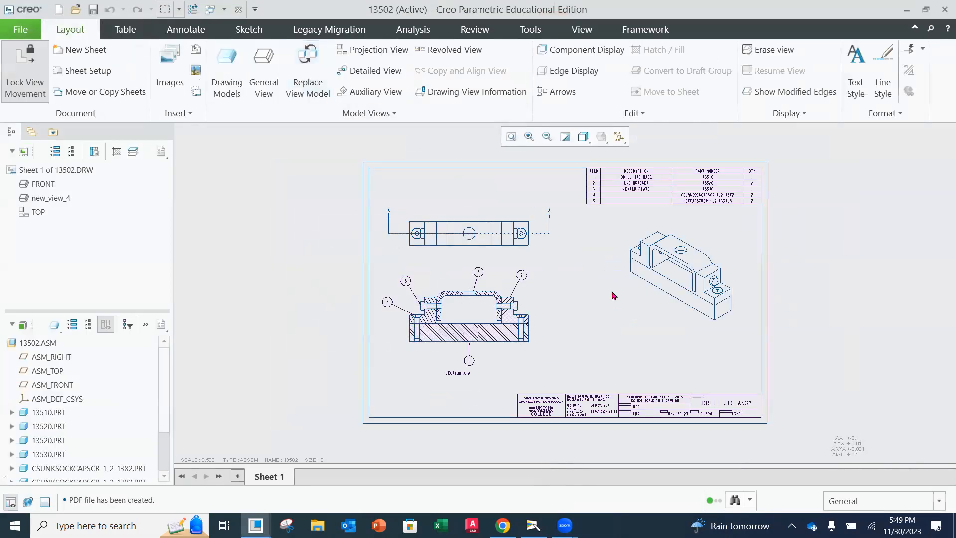
pyautogui.scroll(-2, 665, 296)
pyautogui.scroll(2, 674, 281)
pyautogui.moveTo(670, 276); pyautogui.dragTo(640, 275, button='middle')
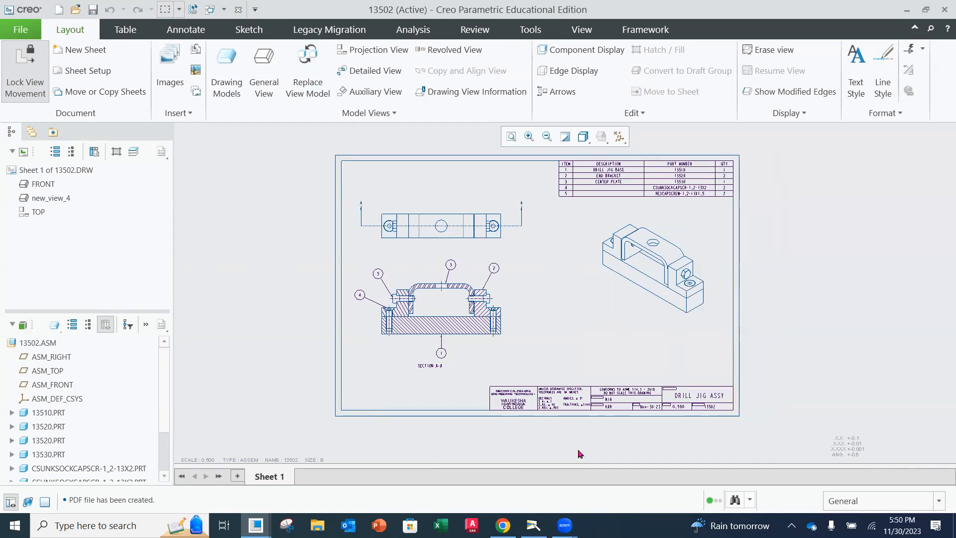
pyautogui.click(848, 165)
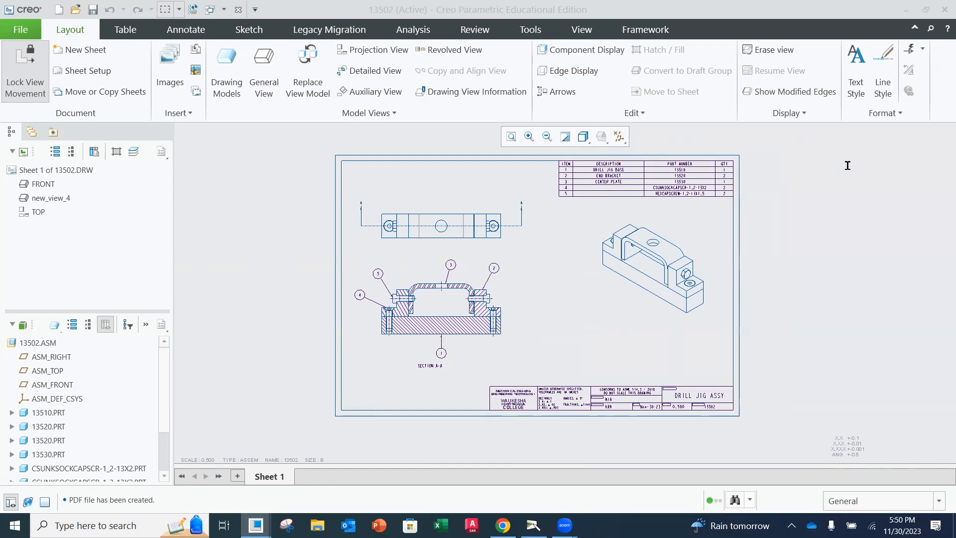
pyautogui.scroll(3, 536, 262)
pyautogui.moveTo(542, 257); pyautogui.dragTo(476, 244, button='middle')
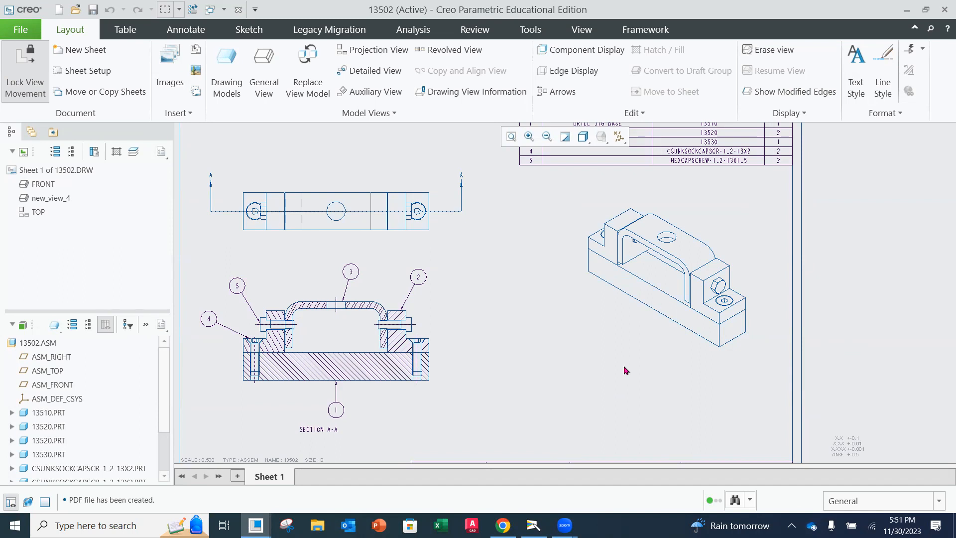
pyautogui.click(364, 201)
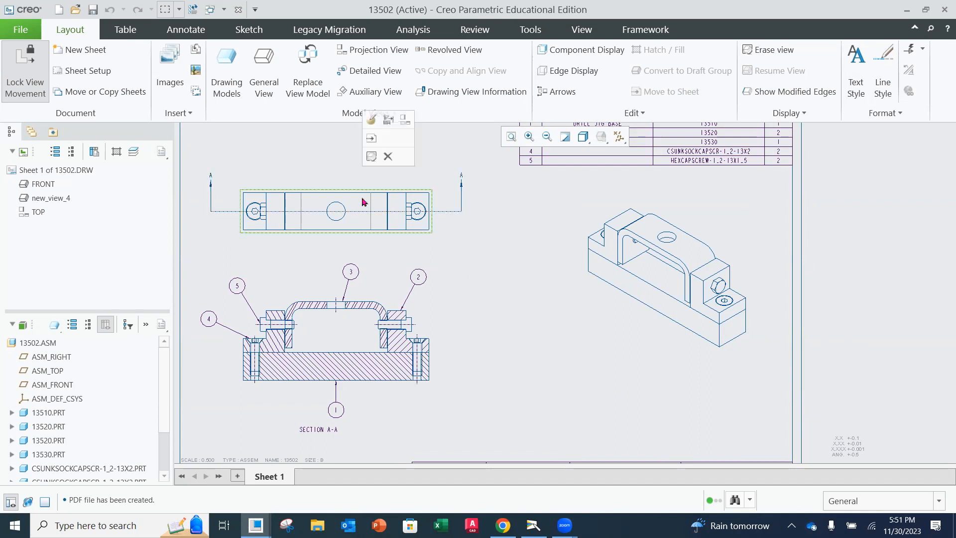
pyautogui.click(371, 119)
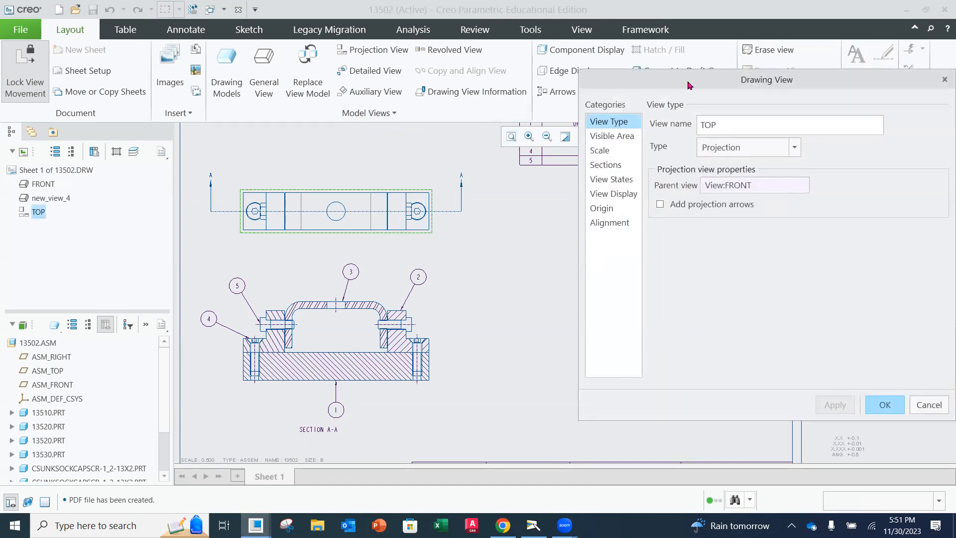
pyautogui.moveTo(688, 83); pyautogui.dragTo(396, 59)
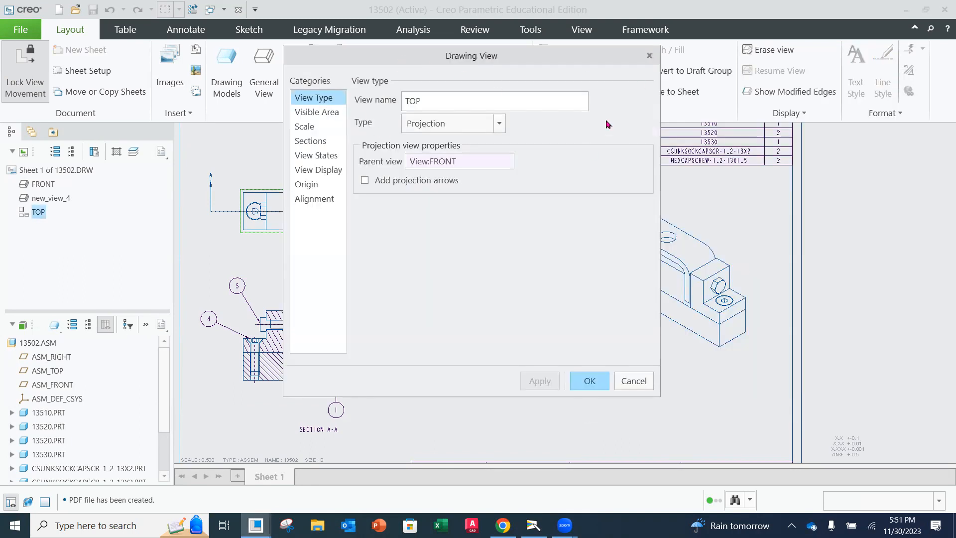
pyautogui.click(649, 55)
# Try to show the model's axes as annotations in the top view
pyautogui.click(185, 29)
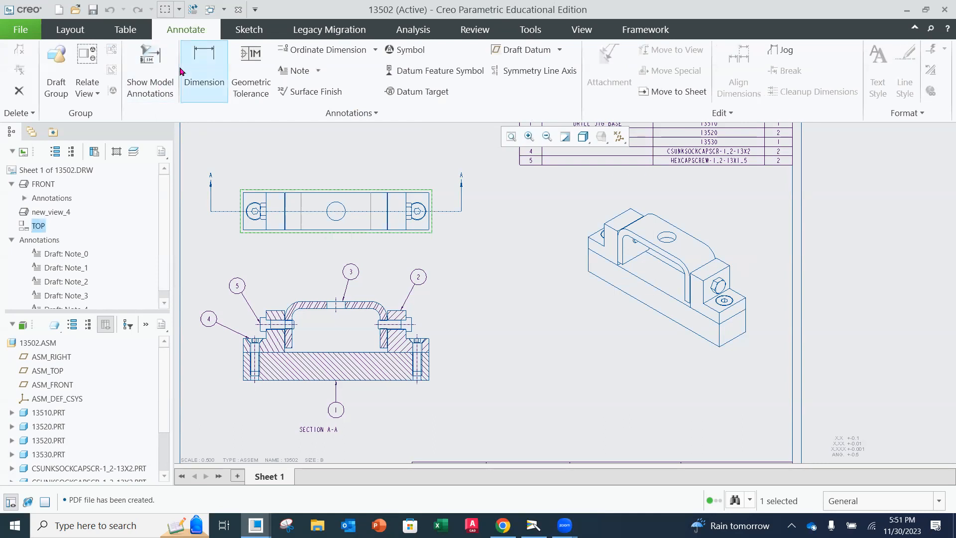
pyautogui.click(150, 70)
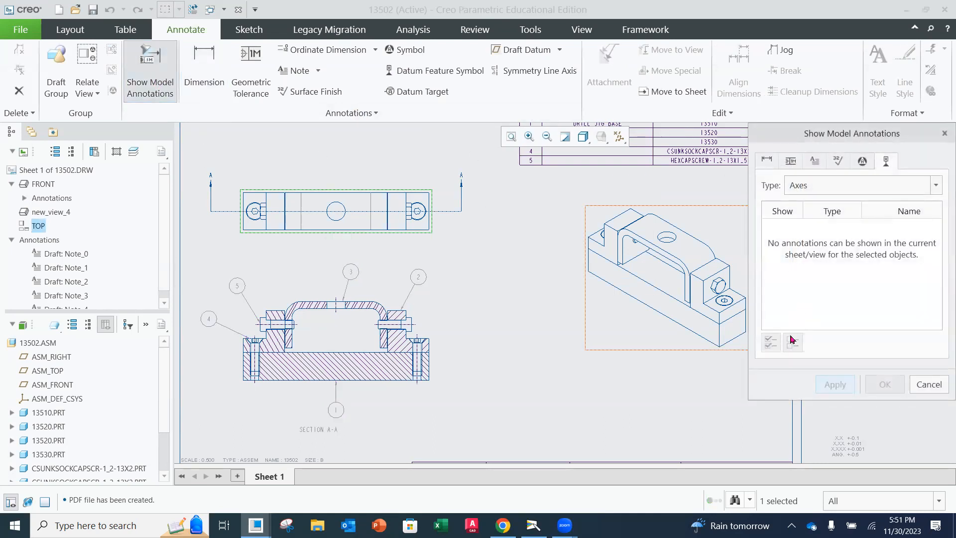
pyautogui.click(626, 213)
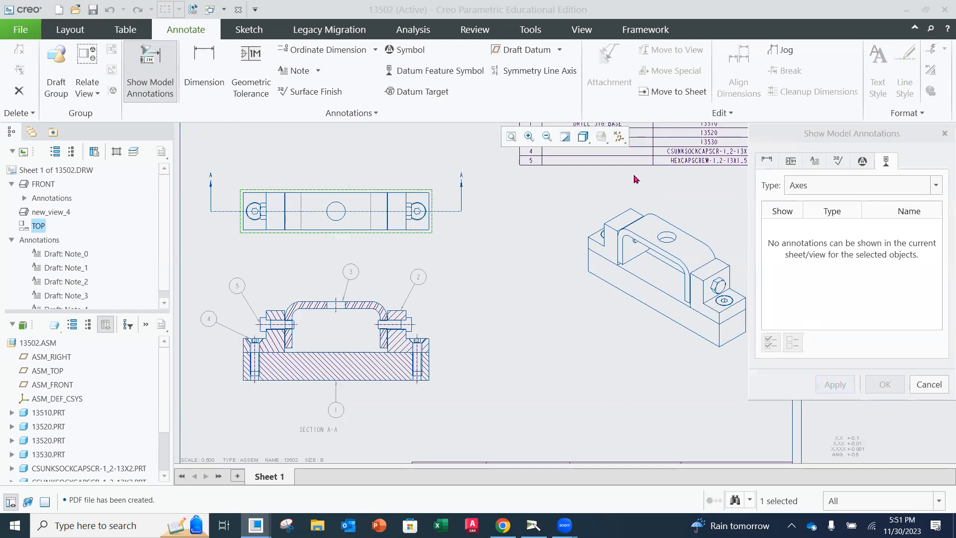
pyautogui.click(854, 130)
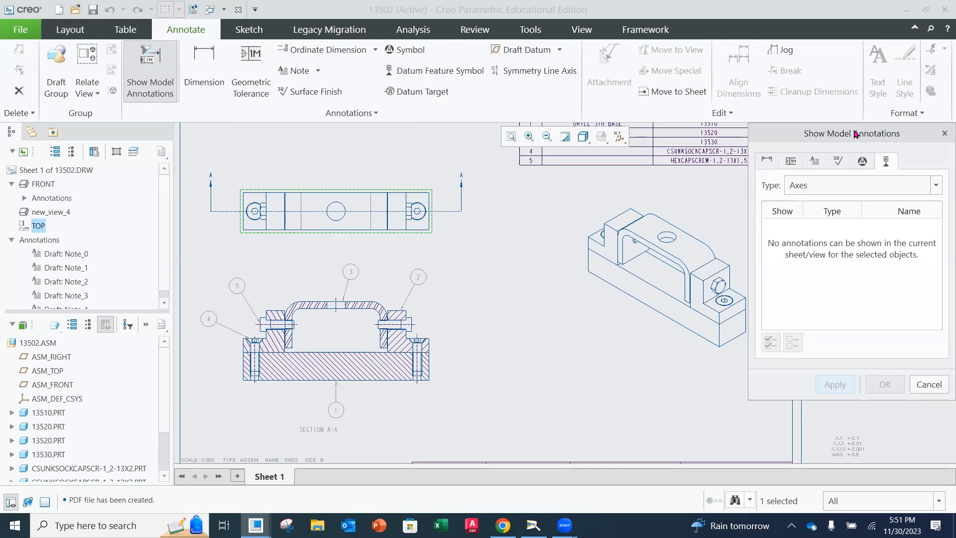
pyautogui.moveTo(854, 131); pyautogui.dragTo(640, 82)
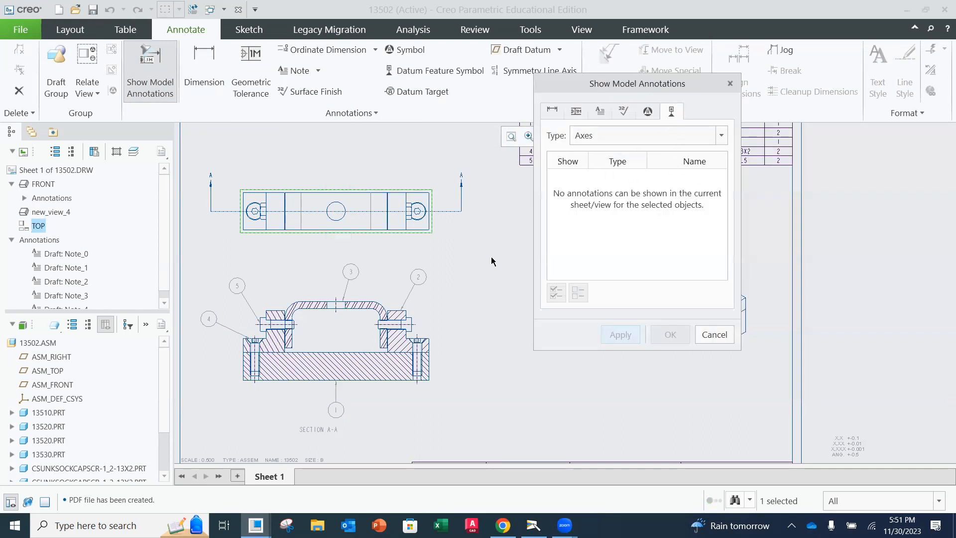
pyautogui.click(587, 432)
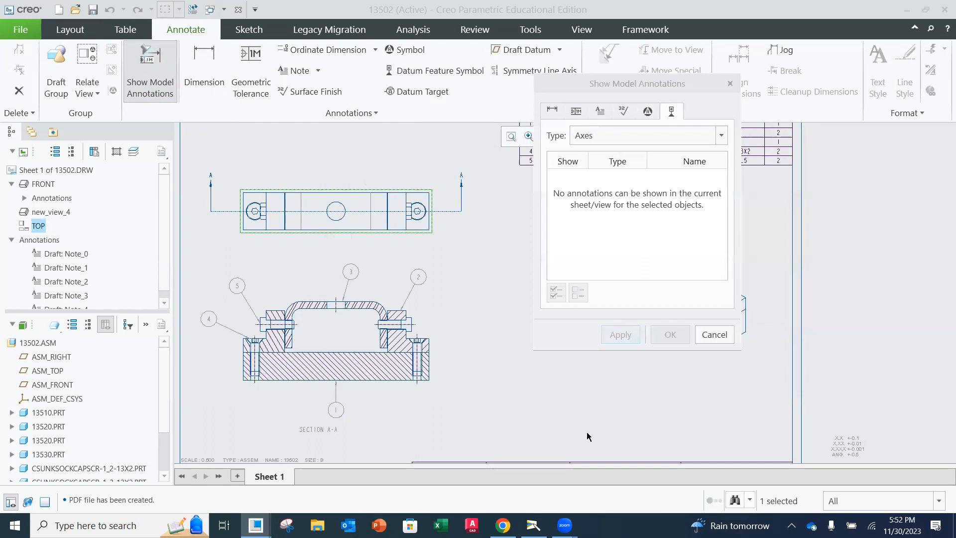
pyautogui.click(721, 333)
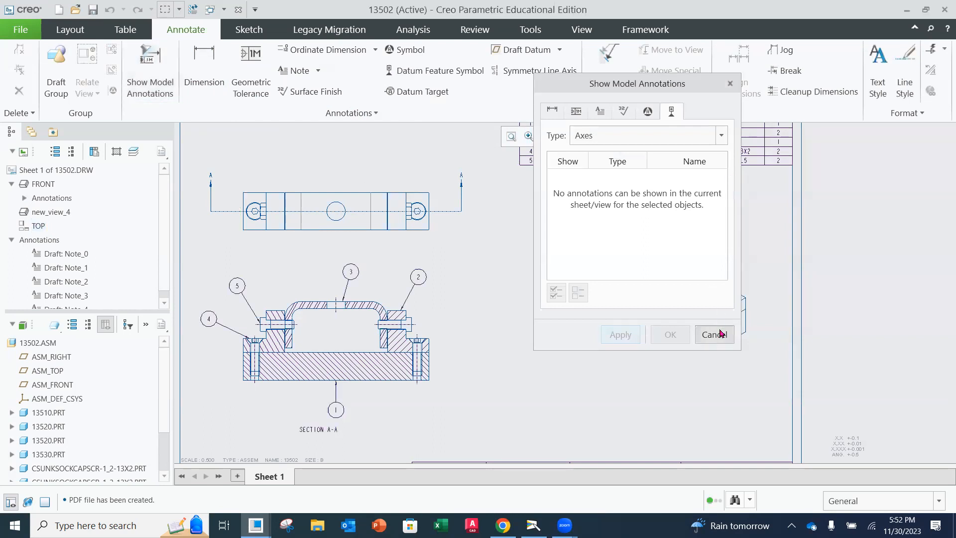
pyautogui.click(714, 334)
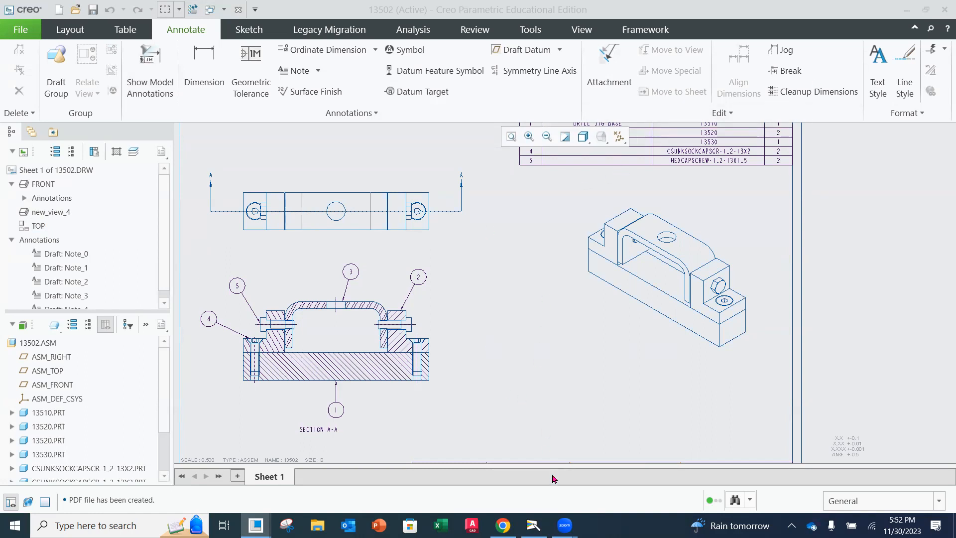
# Switch to the Camera app and review the drill jig handout and the marked-up assembly drawing sheet
pyautogui.click(533, 525)
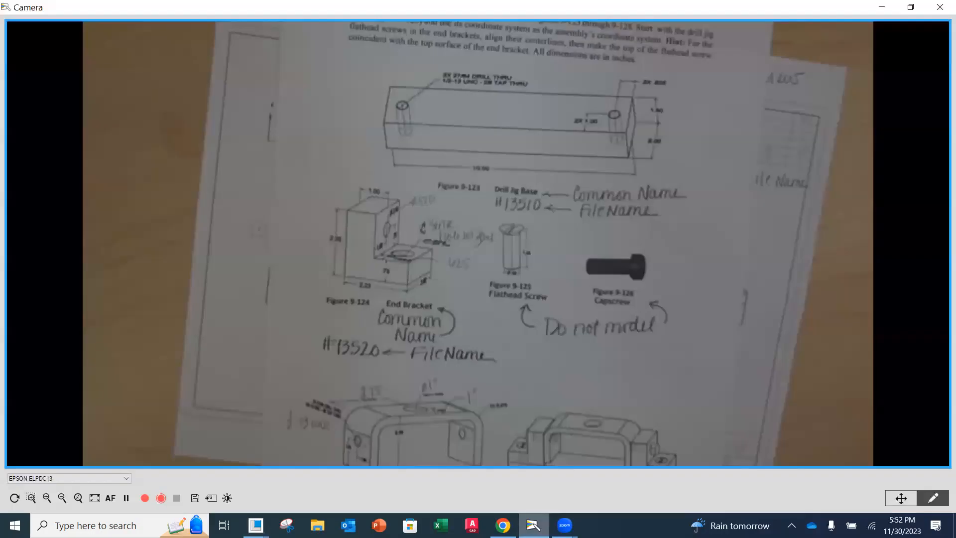
pyautogui.moveTo(513, 520)
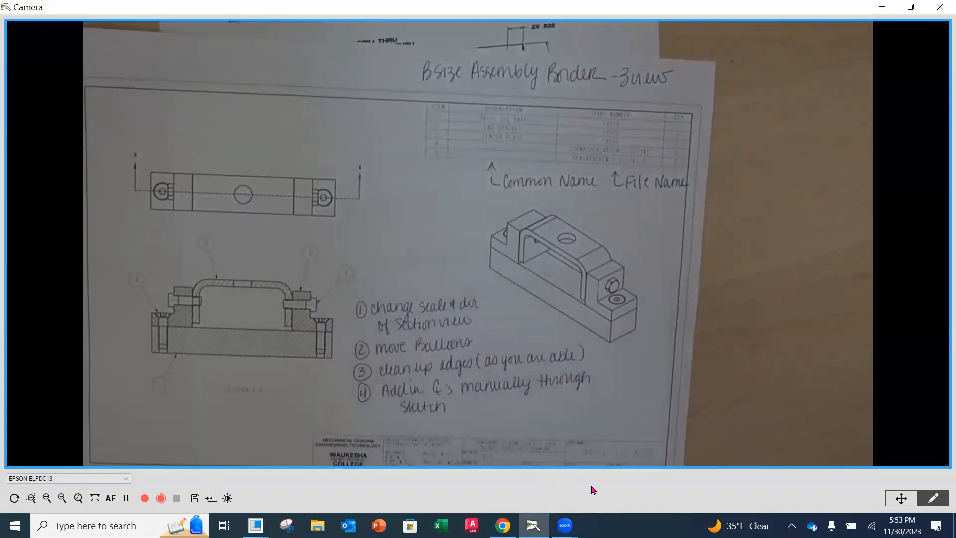
# Switch to Chrome and open Assignment #14 - Drill Jig Assembly from the Week #6 course module
pyautogui.click(502, 525)
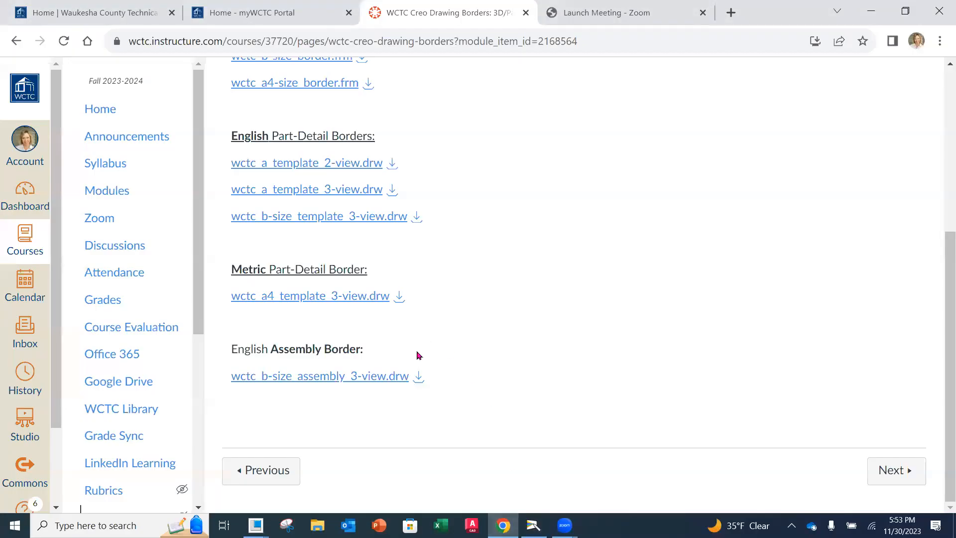
pyautogui.scroll(3, 417, 357)
pyautogui.click(105, 194)
pyautogui.scroll(-4, 488, 215)
pyautogui.scroll(-20, 495, 214)
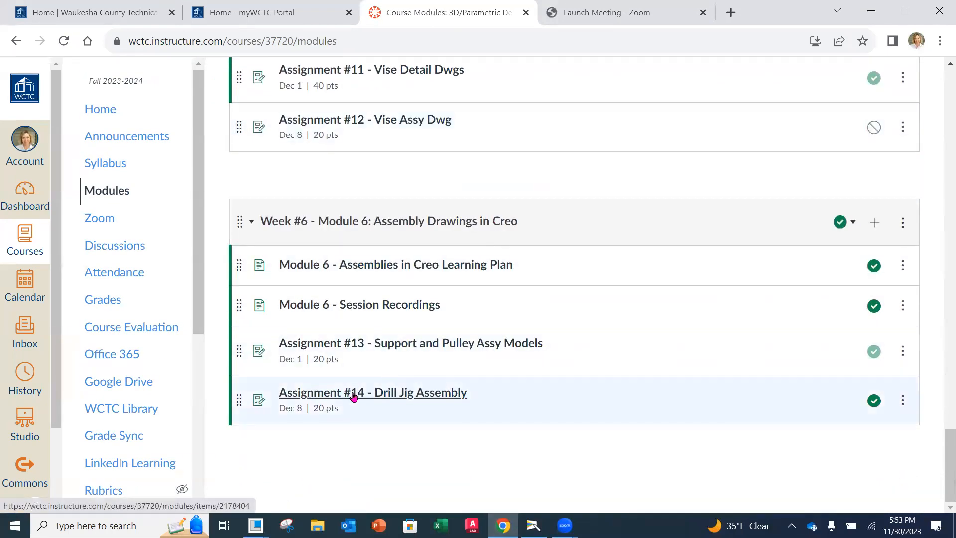
pyautogui.click(353, 396)
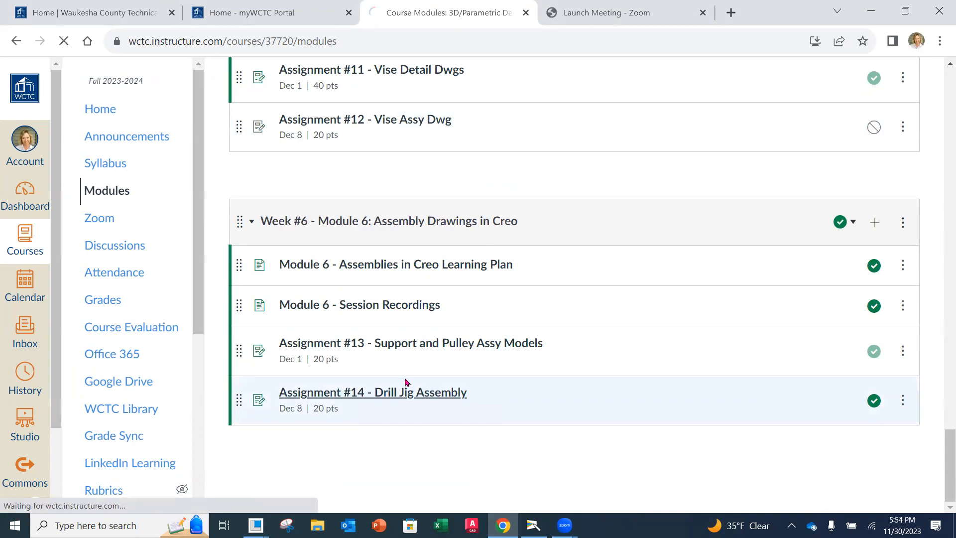
# Read the assignment's submission requirements for the drill jig assembly model and drawing, including points and due date
pyautogui.scroll(-4, 496, 278)
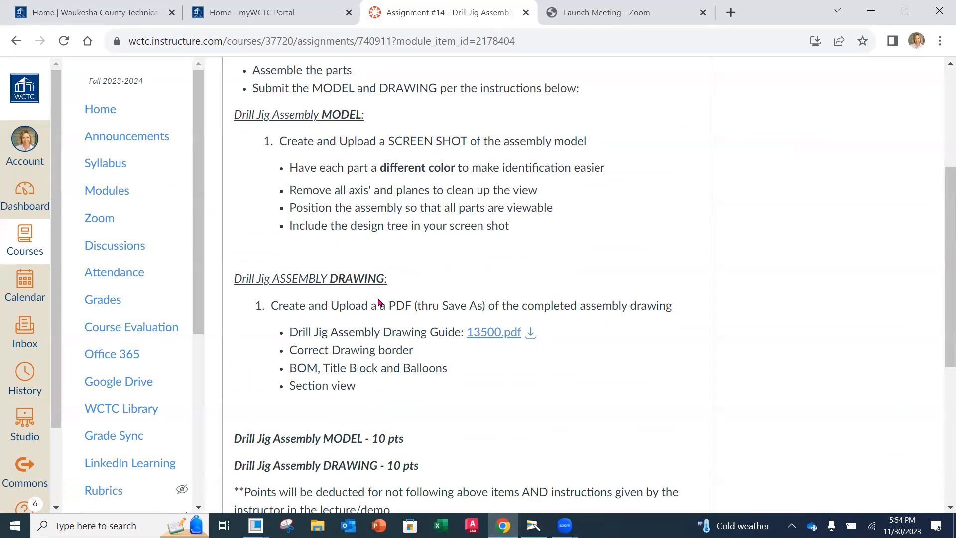
pyautogui.scroll(-3, 381, 304)
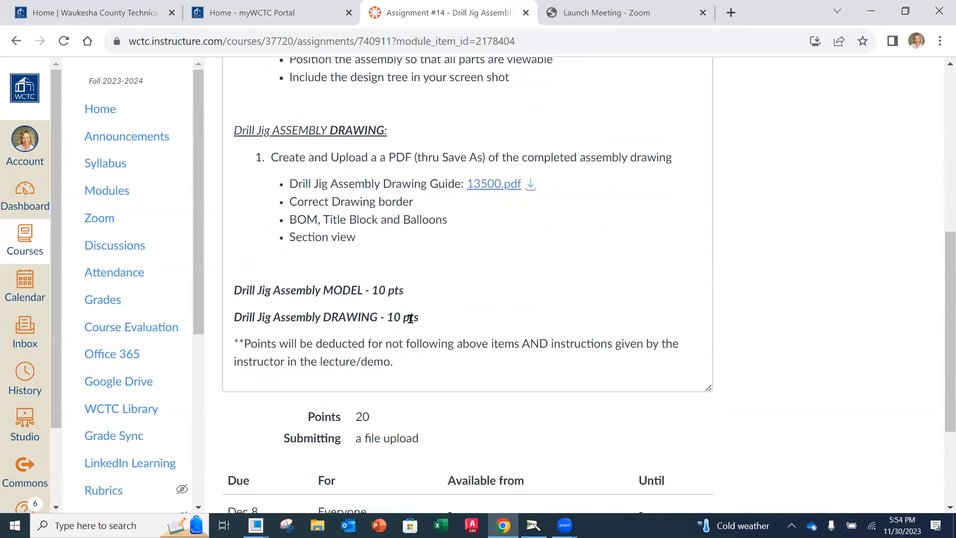
pyautogui.scroll(-3, 474, 317)
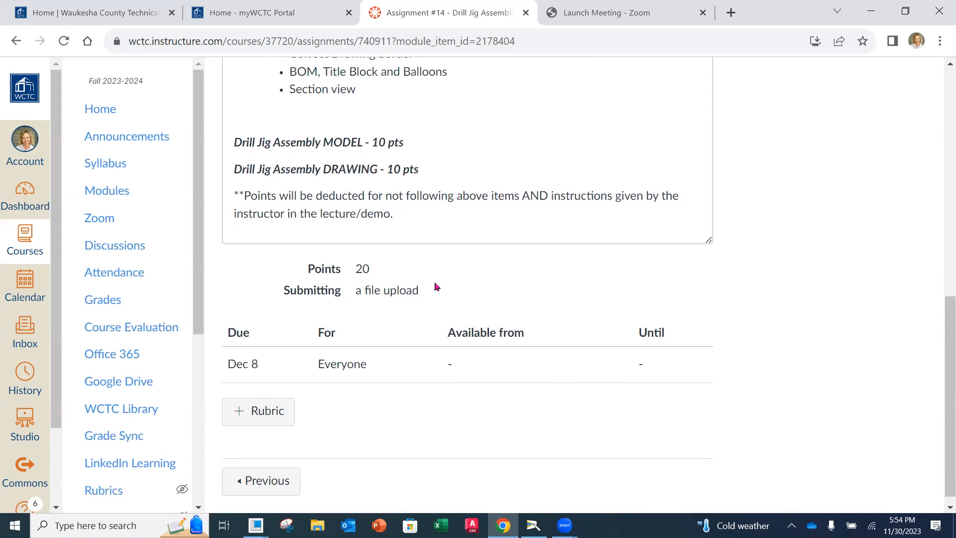
pyautogui.scroll(7, 435, 284)
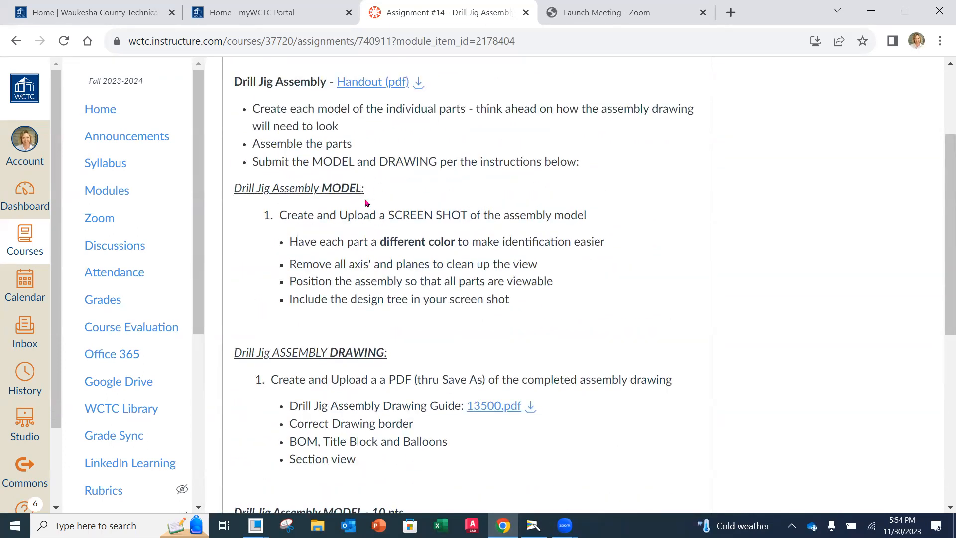
pyautogui.scroll(2, 366, 199)
pyautogui.moveTo(313, 181); pyautogui.dragTo(468, 183)
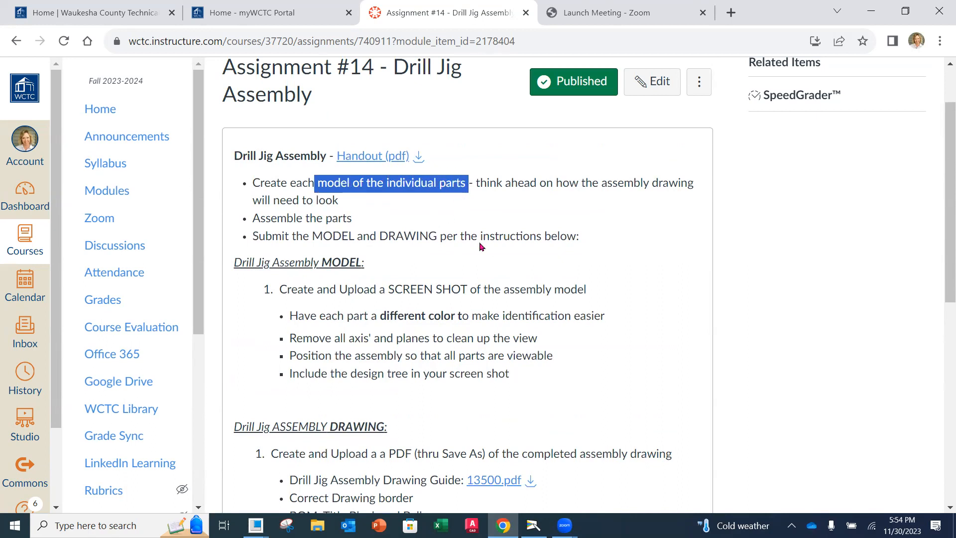
pyautogui.scroll(-1, 478, 241)
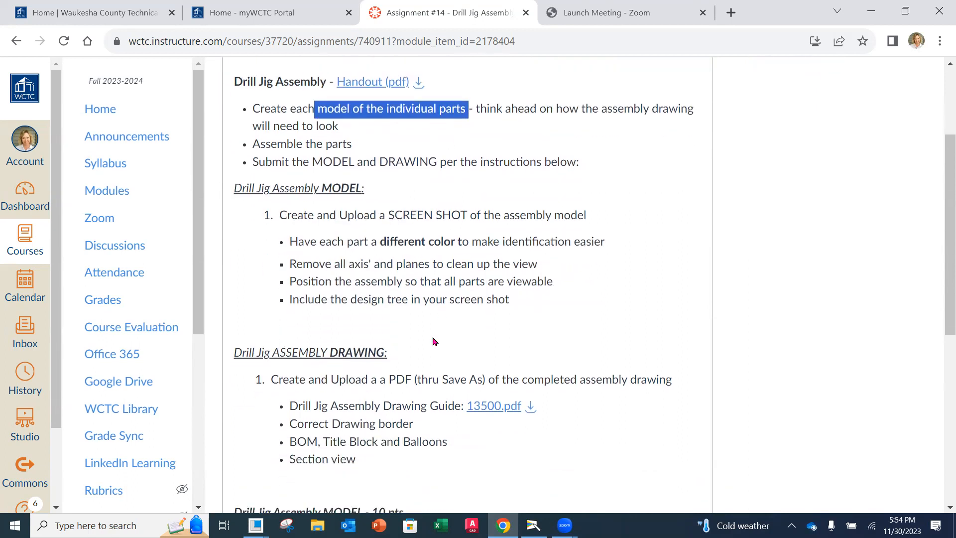
pyautogui.click(422, 392)
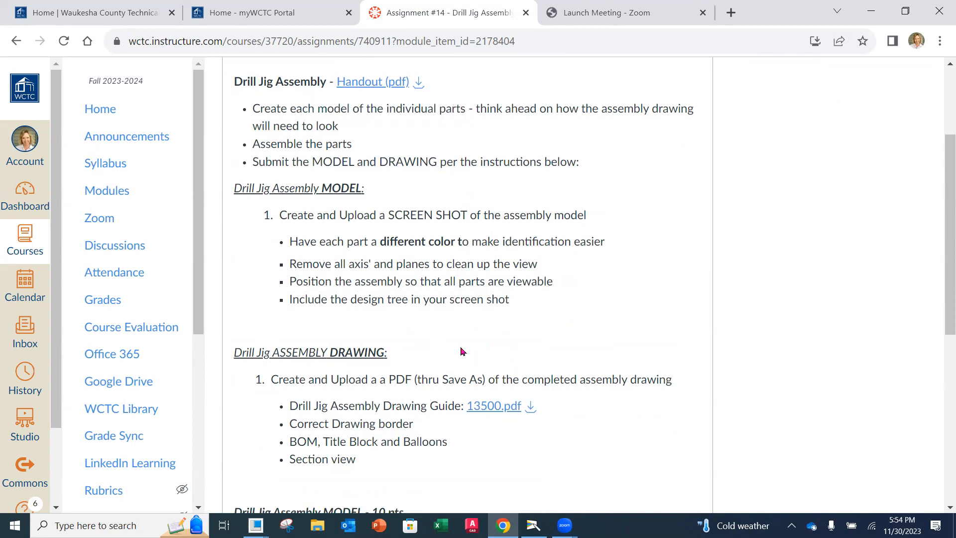